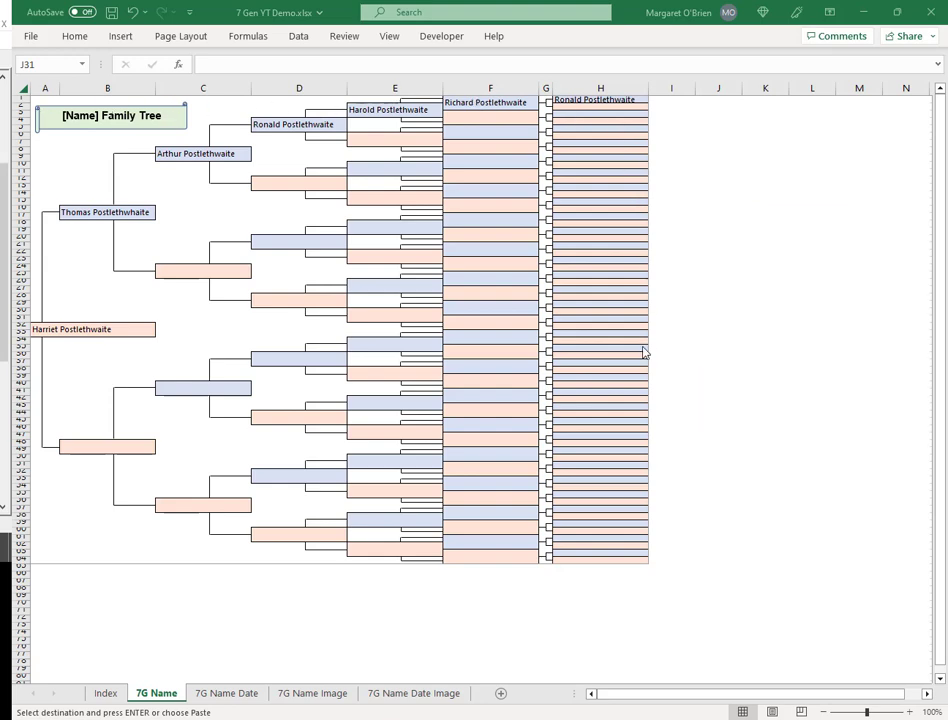
# - Browse the 7G Name Date, 7G Name Image and Index sheets of the demo workbook
pyautogui.click(230, 695)
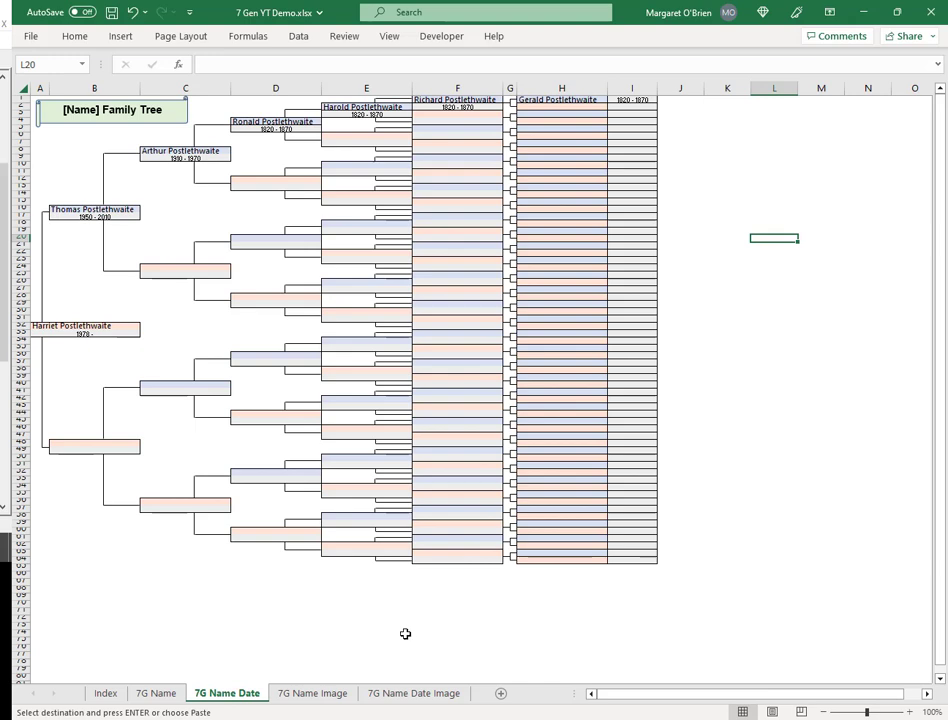
pyautogui.click(335, 693)
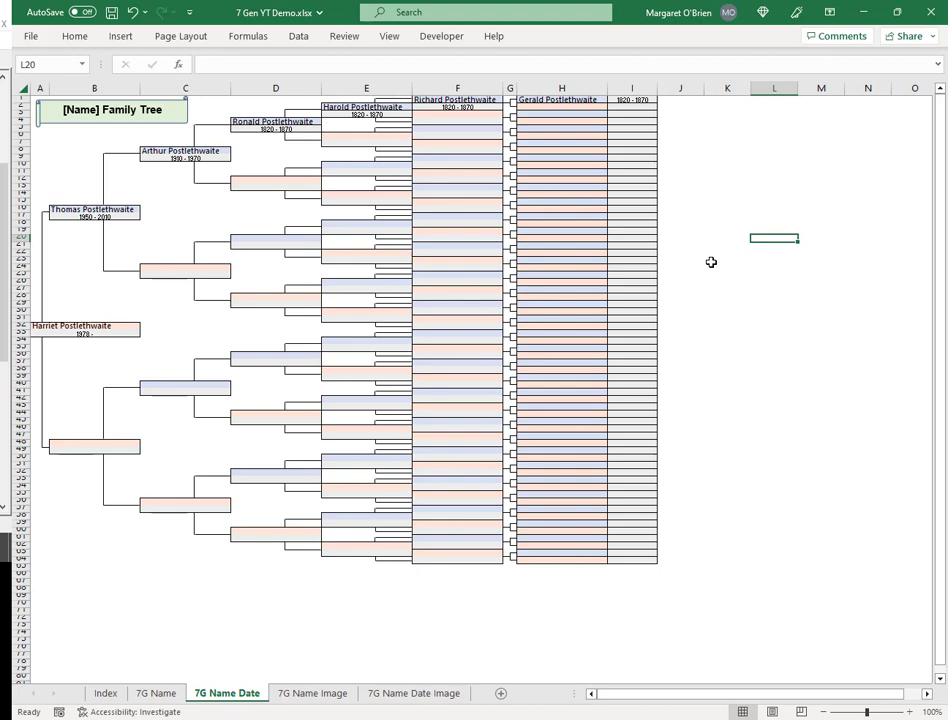
pyautogui.click(104, 693)
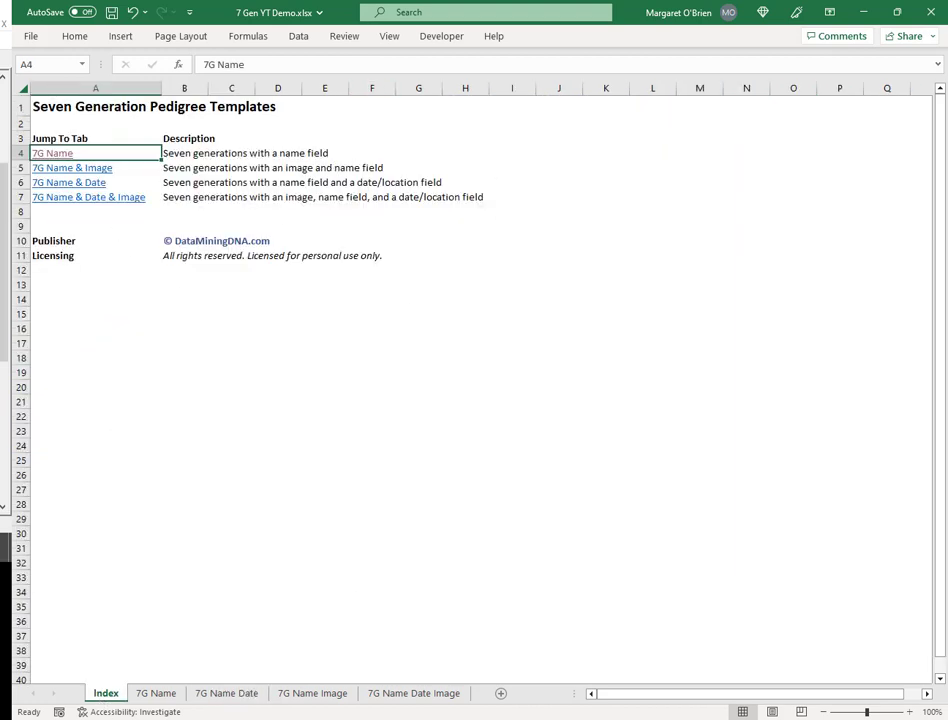
pyautogui.click(222, 697)
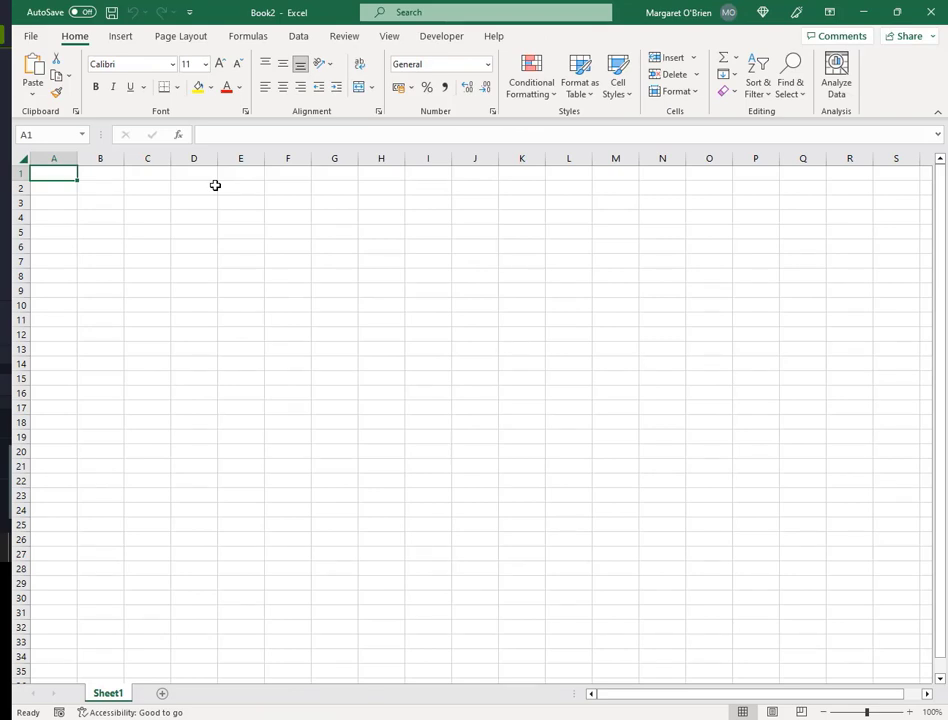
# - Set the page orientation to Landscape in the print settings
pyautogui.click(33, 38)
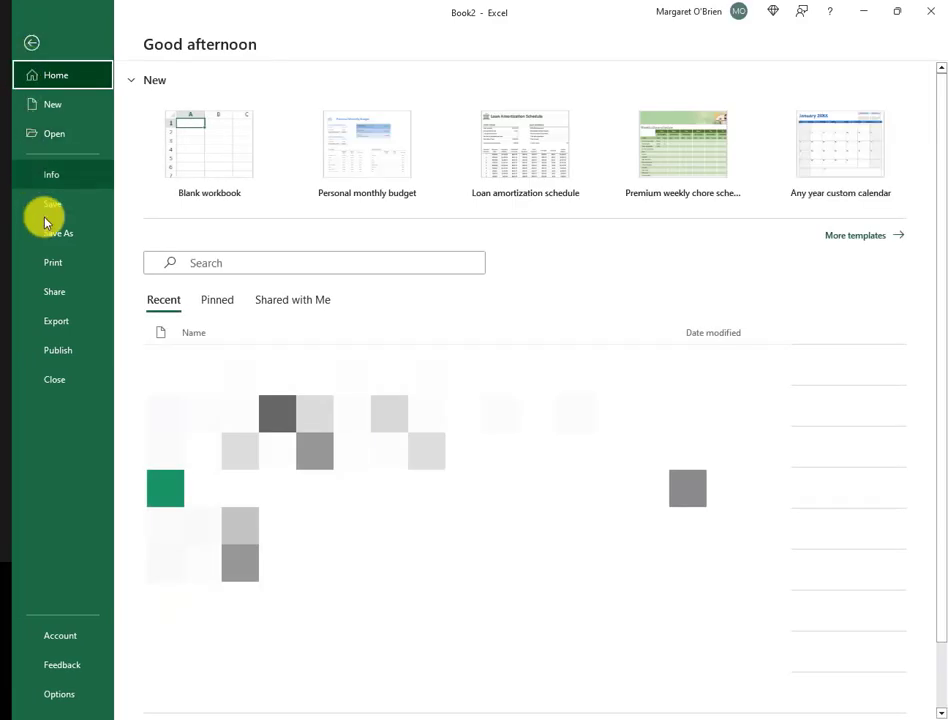
pyautogui.click(64, 264)
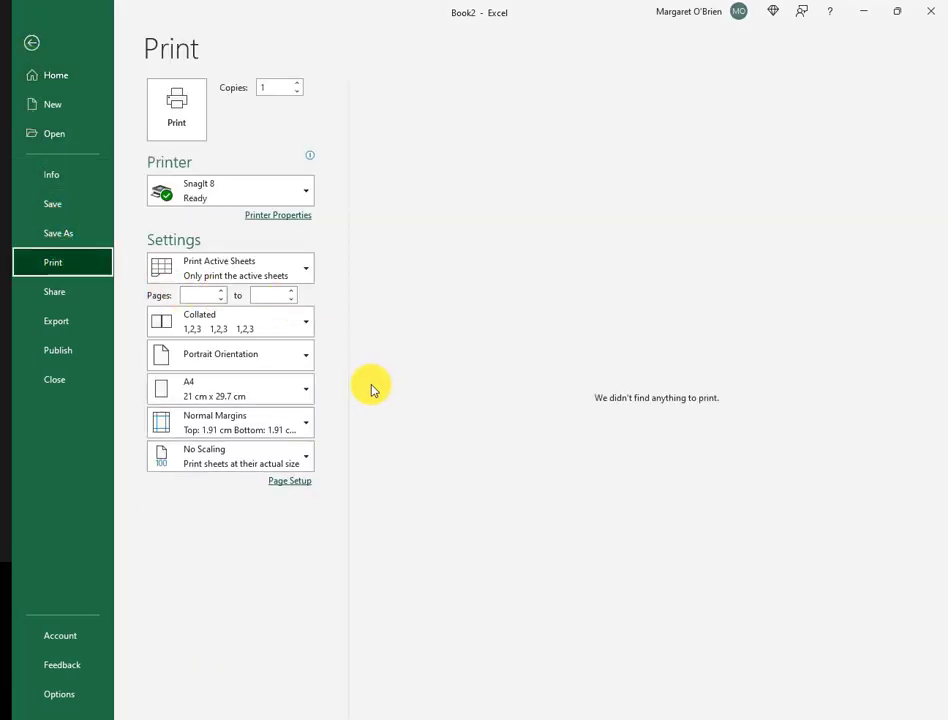
pyautogui.click(292, 362)
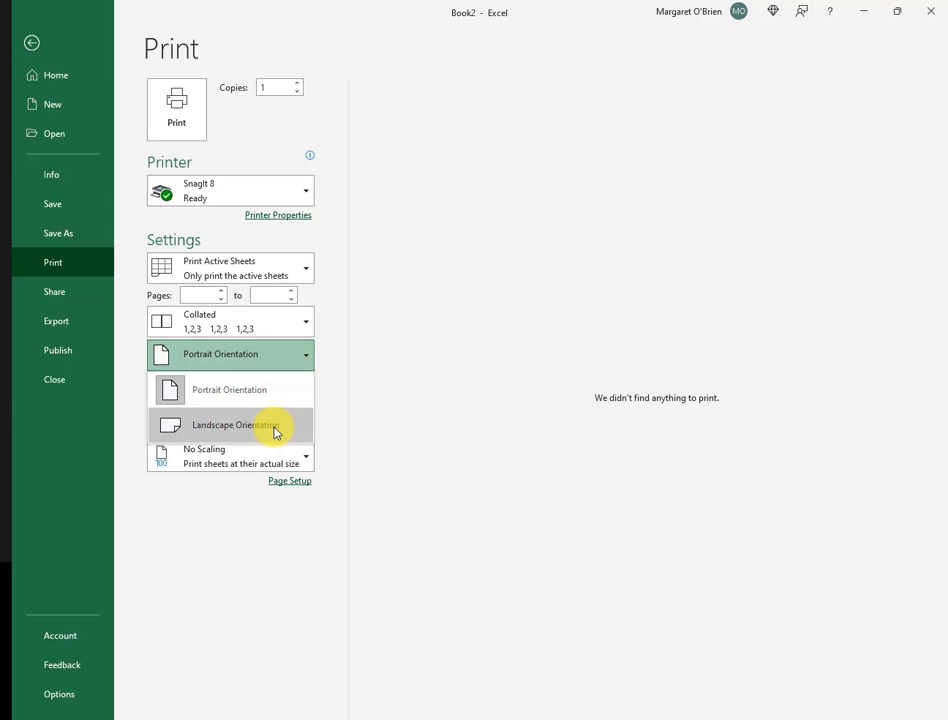
pyautogui.click(275, 428)
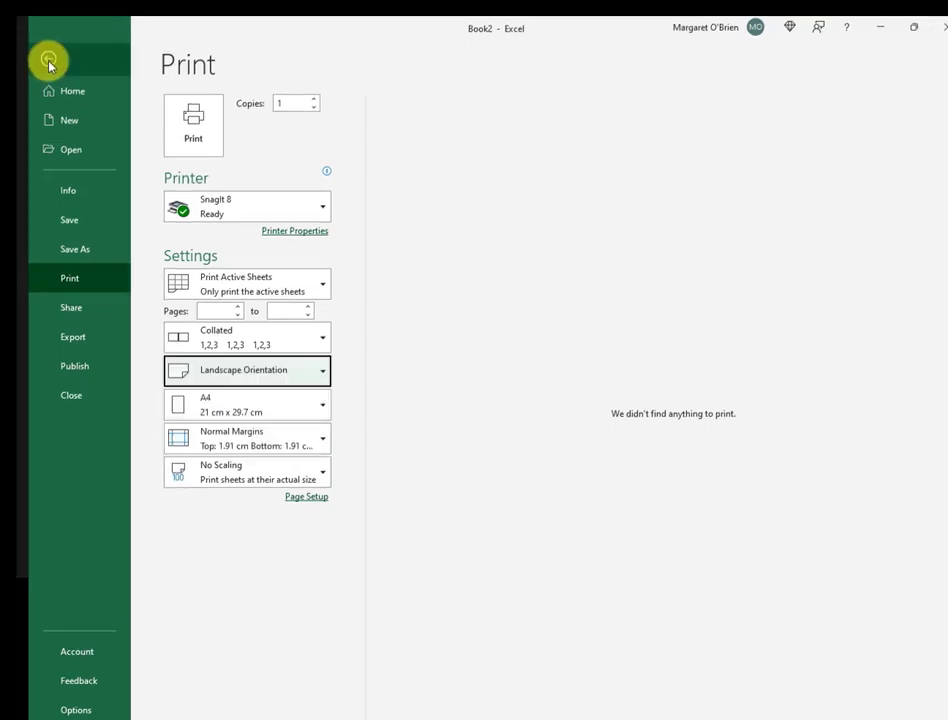
pyautogui.click(48, 62)
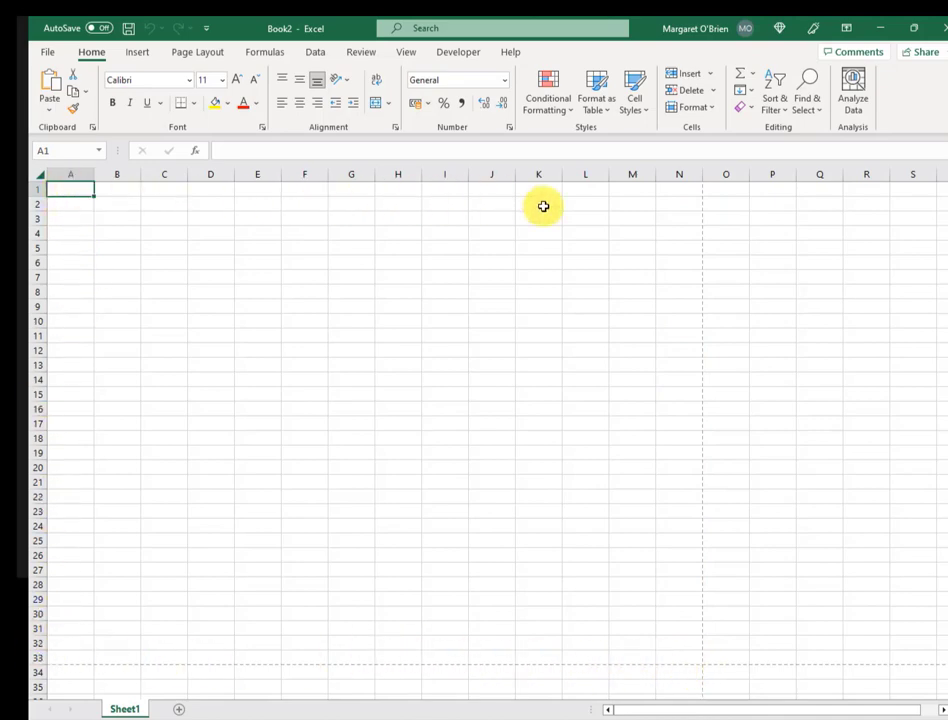
# - Set A1:N33 as the sheet's print area
pyautogui.moveTo(680, 190); pyautogui.dragTo(70, 662)
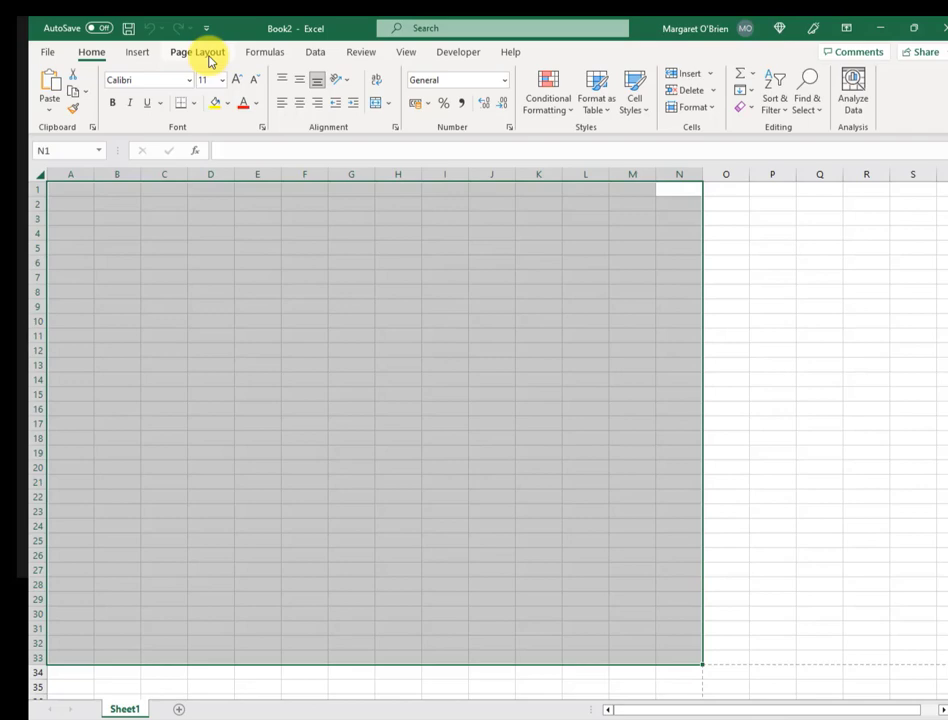
pyautogui.click(205, 55)
pyautogui.click(263, 100)
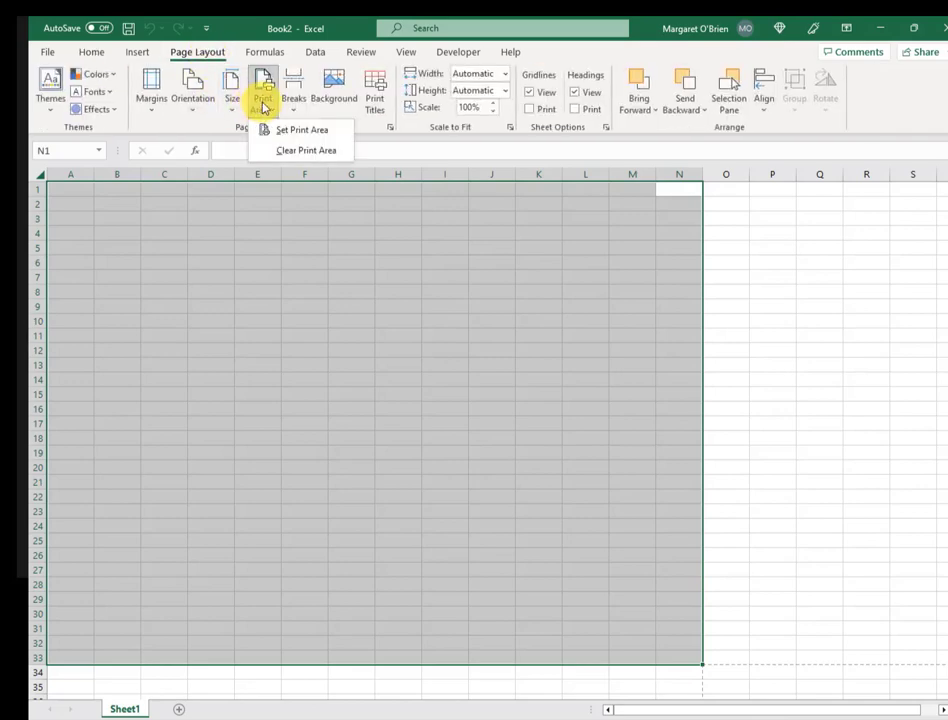
pyautogui.click(290, 131)
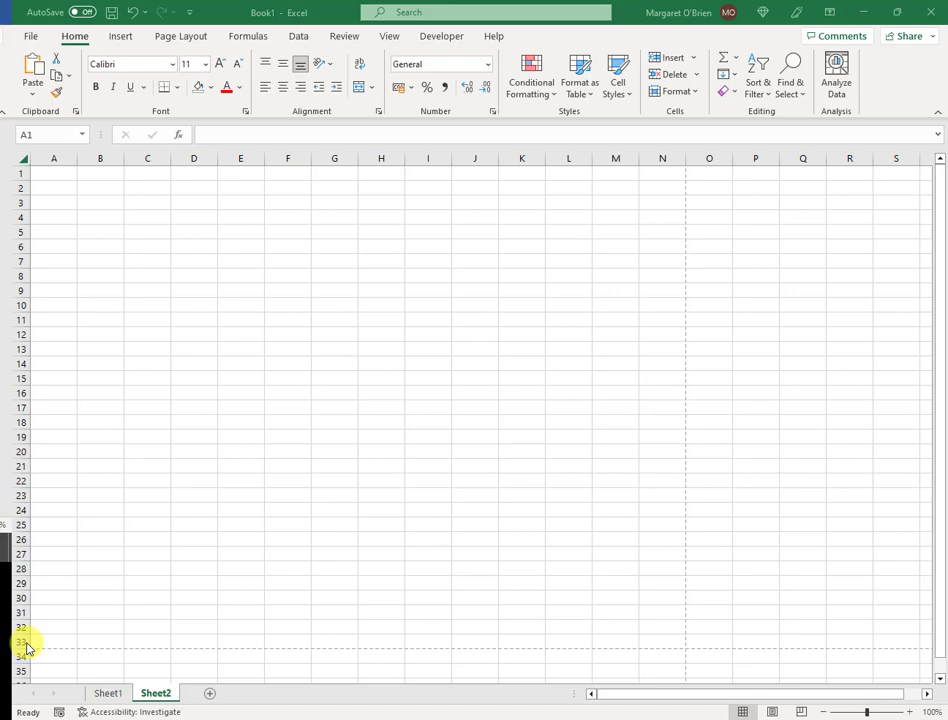
# - Select the whole sheet and set every row height to 8
pyautogui.click(21, 364)
pyautogui.hotkey('ctrl', 'a')
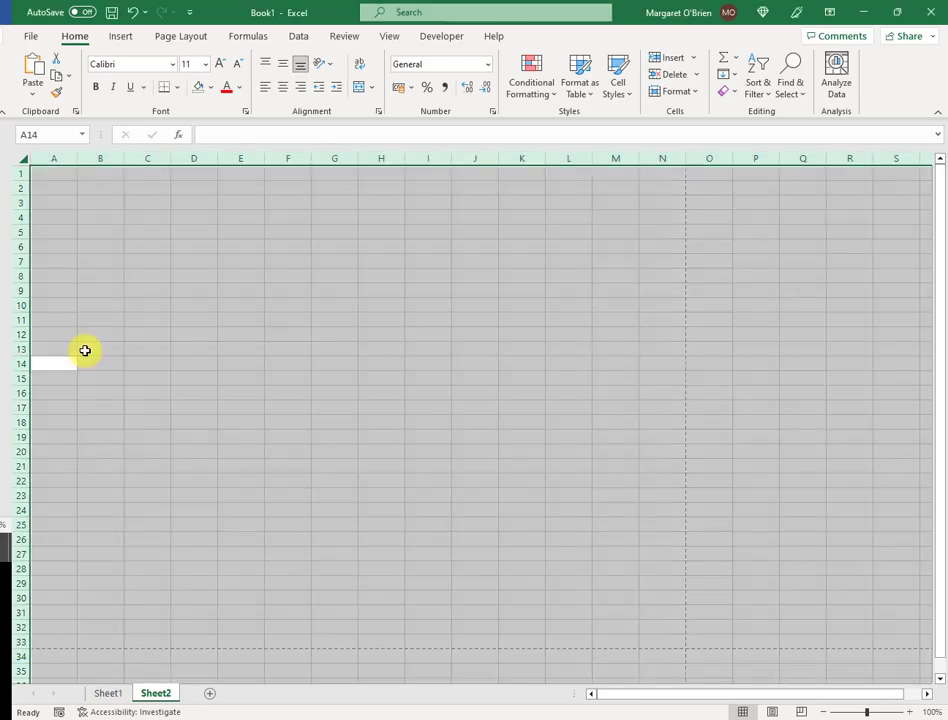
pyautogui.rightClick(245, 357)
pyautogui.click(294, 587)
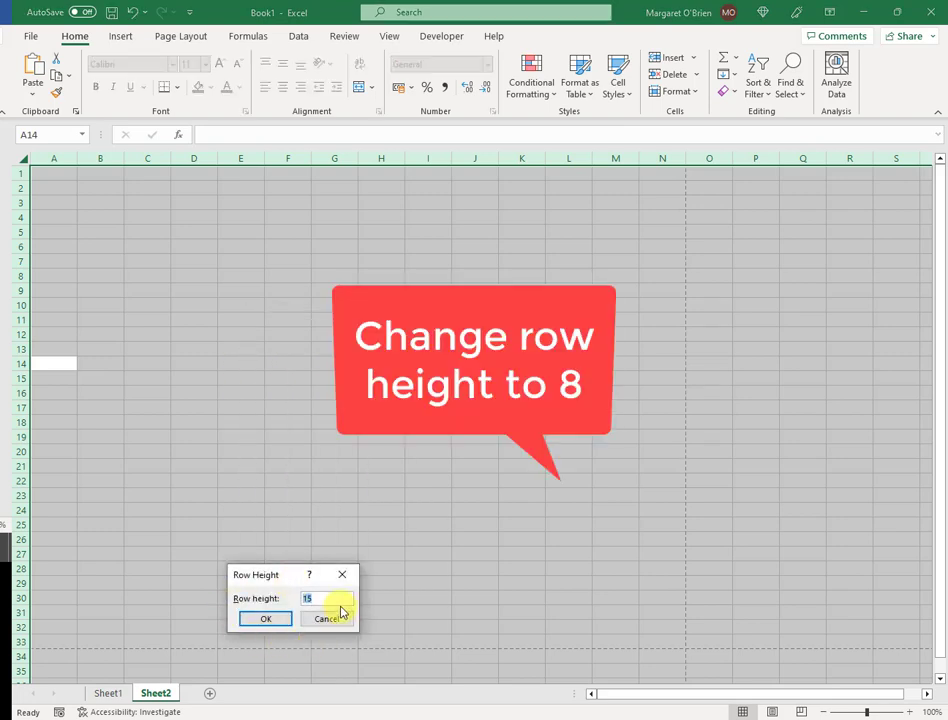
pyautogui.write('8')
pyautogui.click(270, 622)
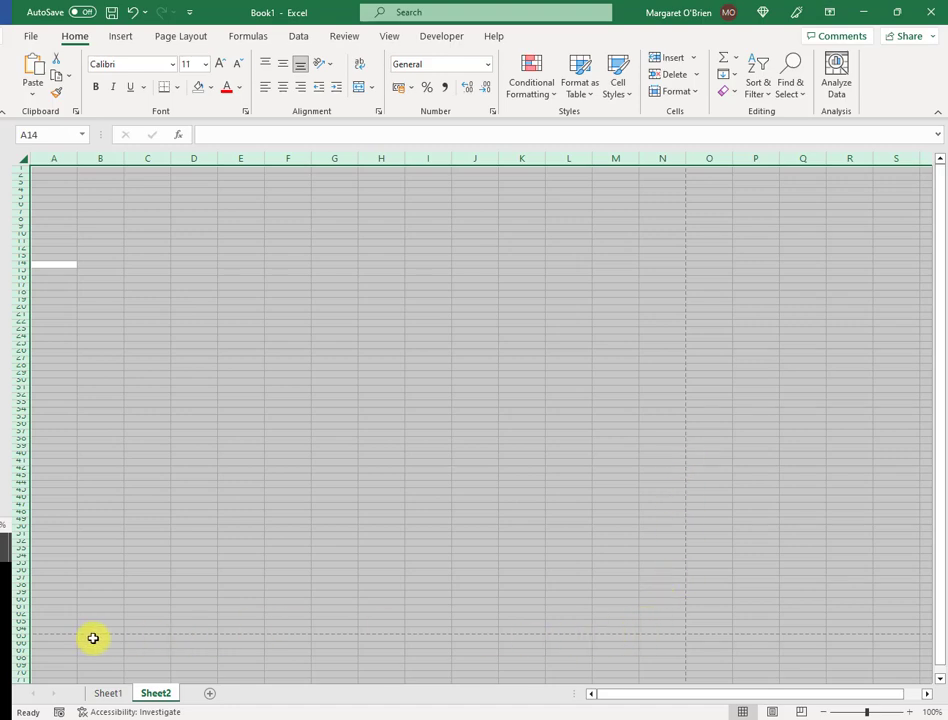
pyautogui.click(51, 631)
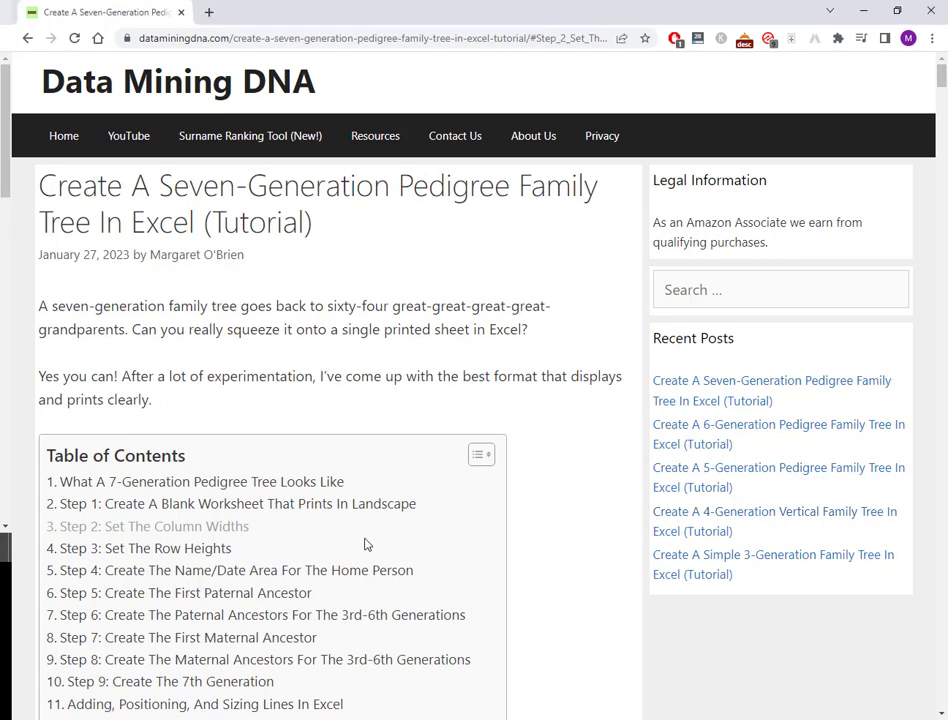
# - Jump to the 'Step 3: Set The Row Heights' section and highlight its instruction text
pyautogui.click(201, 550)
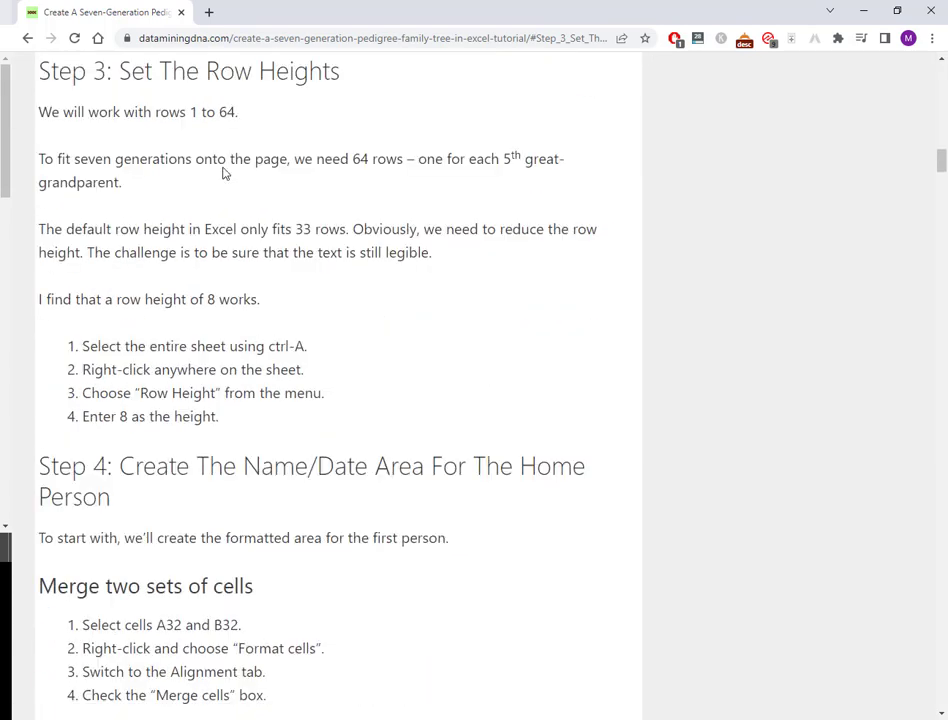
pyautogui.moveTo(225, 428); pyautogui.dragTo(80, 432)
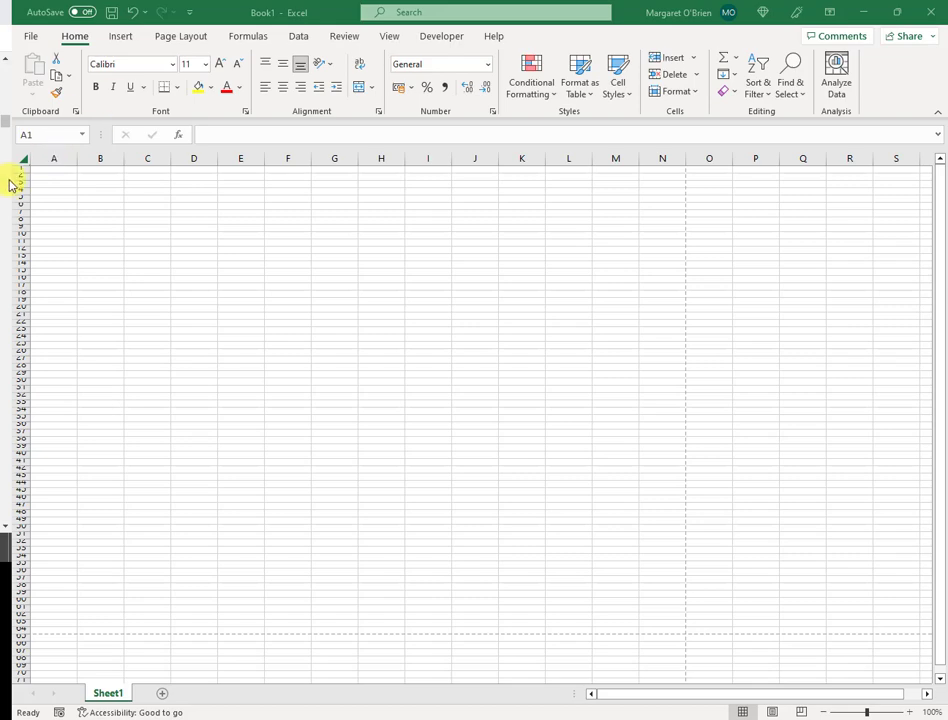
# - Set column A's width to 3
pyautogui.click(52, 161)
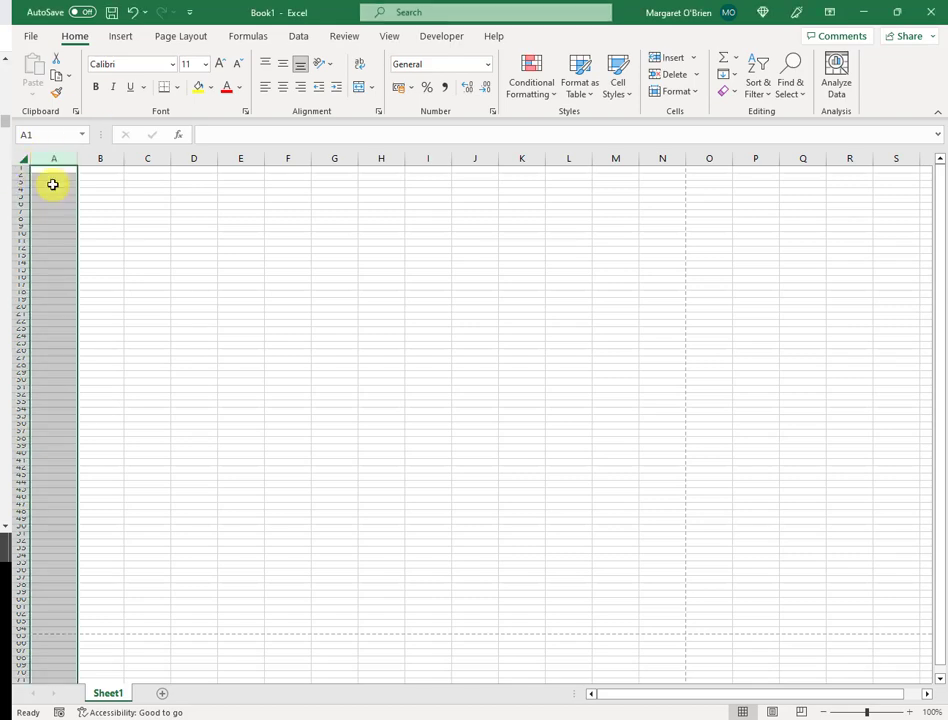
pyautogui.rightClick(51, 182)
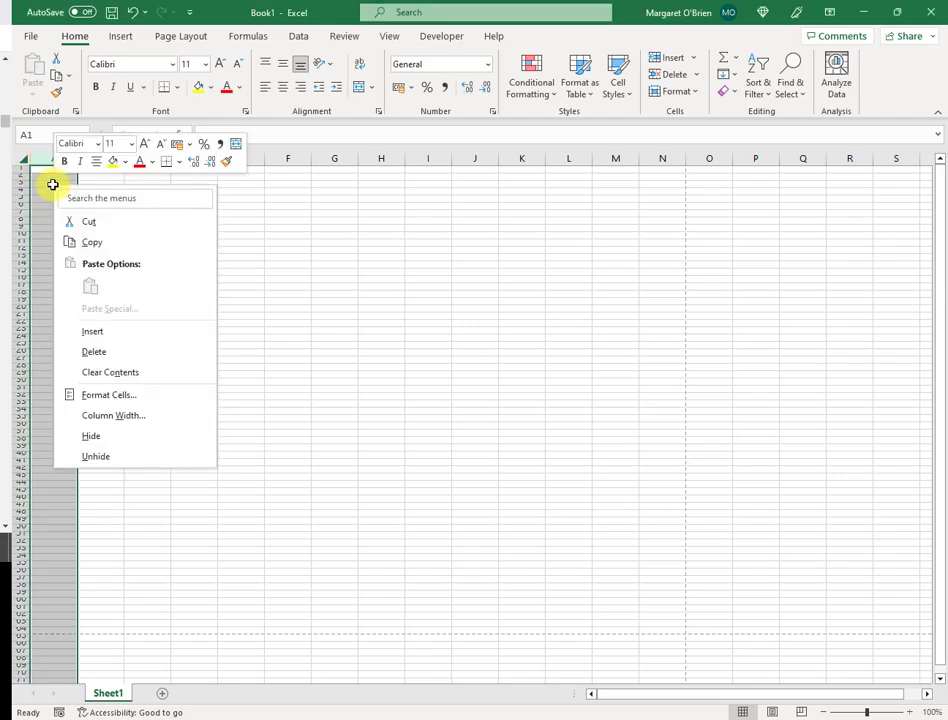
pyautogui.click(133, 416)
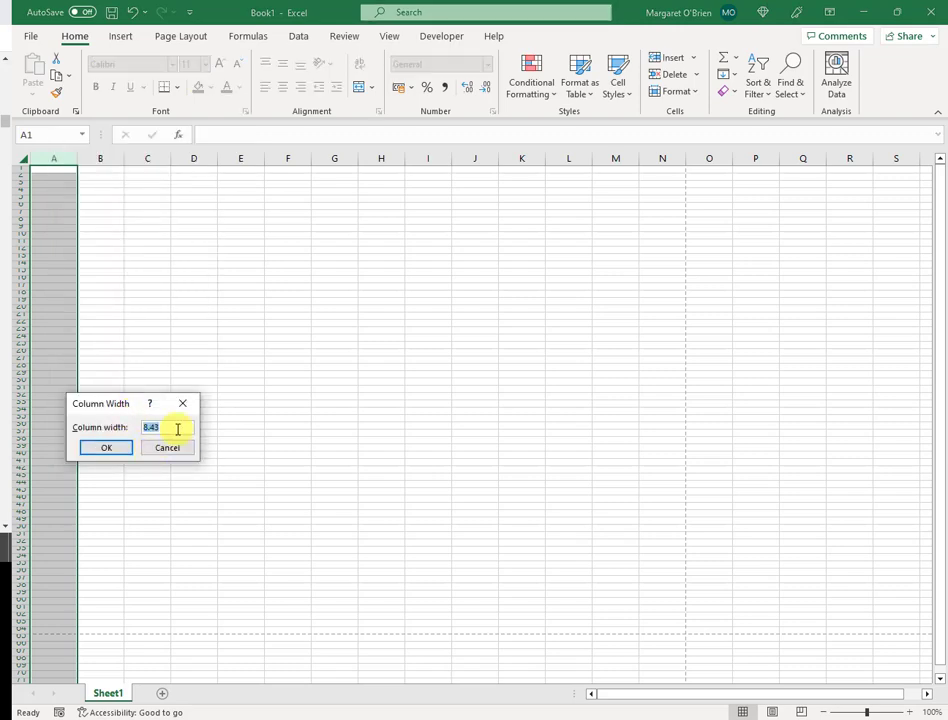
pyautogui.write('3')
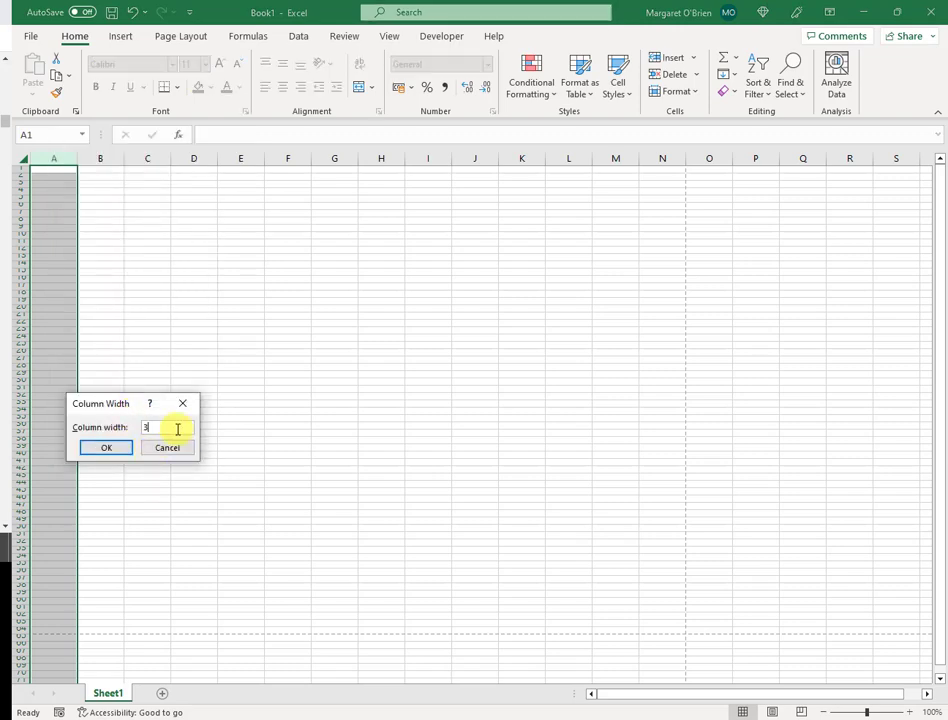
pyautogui.click(108, 449)
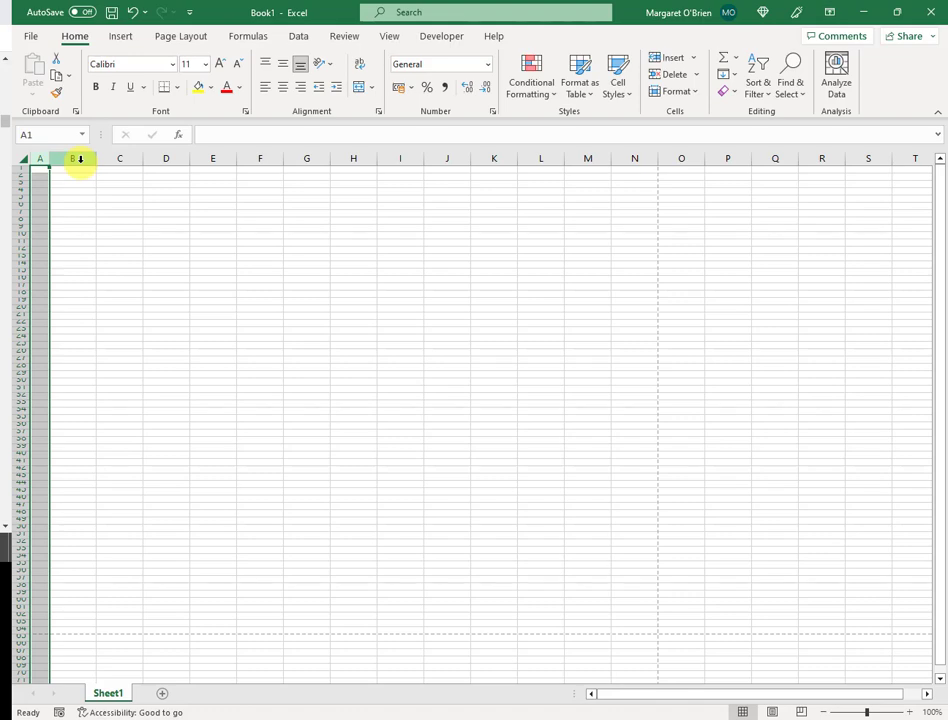
# - Set columns B–F and H to a width of 3
pyautogui.click(70, 197)
pyautogui.click(69, 160)
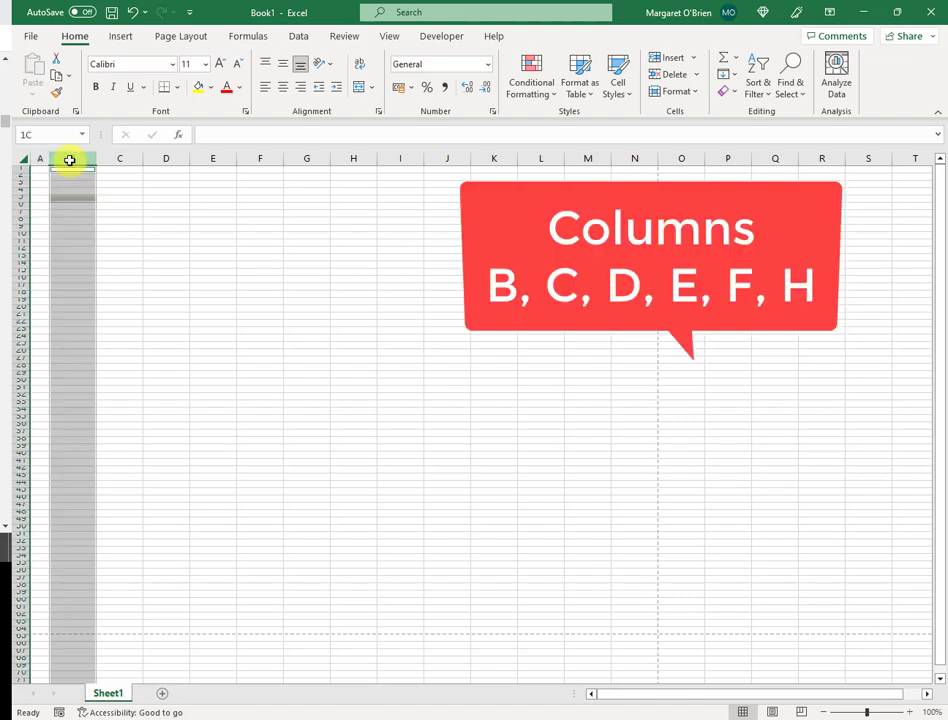
pyautogui.keyDown('ctrl'); pyautogui.click(122, 158); pyautogui.keyUp('ctrl')
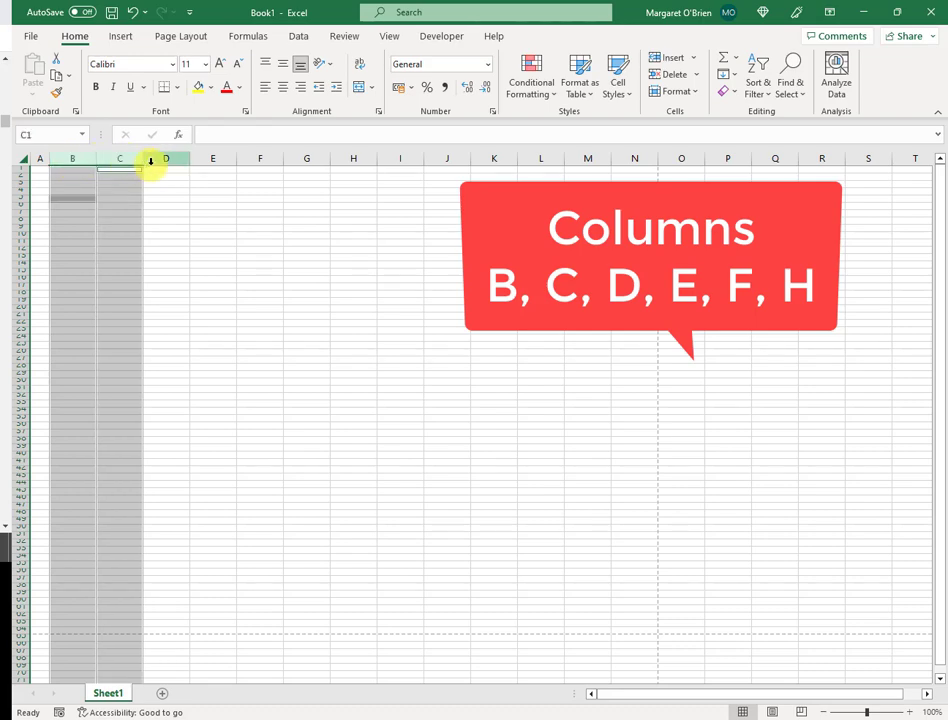
pyautogui.keyDown('ctrl'); pyautogui.click(168, 158); pyautogui.keyUp('ctrl')
pyautogui.keyDown('ctrl'); pyautogui.click(208, 158); pyautogui.keyUp('ctrl')
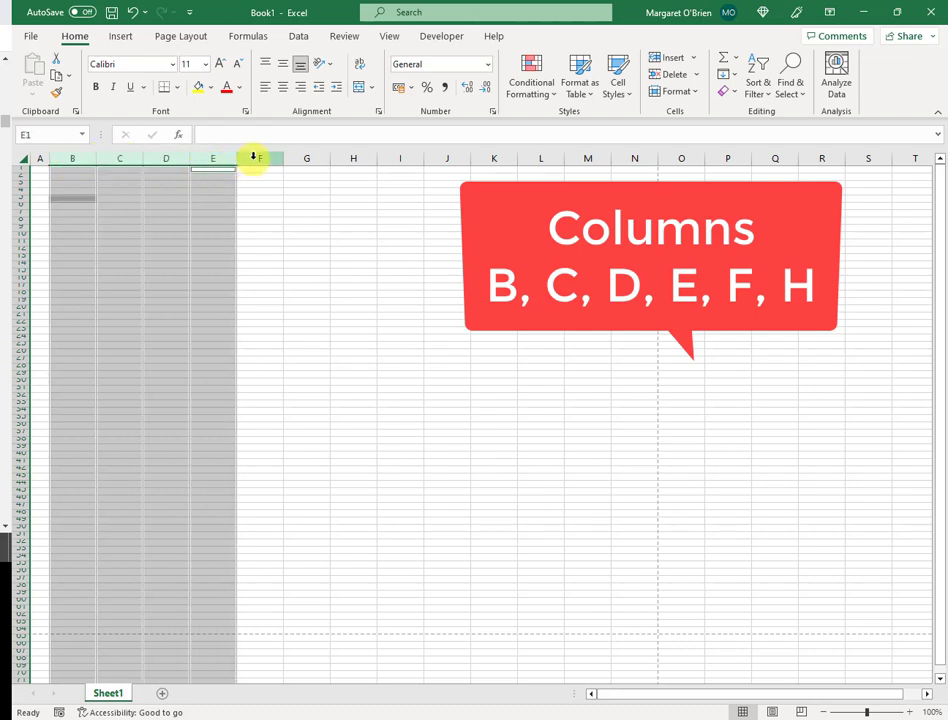
pyautogui.keyDown('ctrl'); pyautogui.click(256, 158); pyautogui.keyUp('ctrl')
pyautogui.keyDown('ctrl'); pyautogui.click(354, 159); pyautogui.keyUp('ctrl')
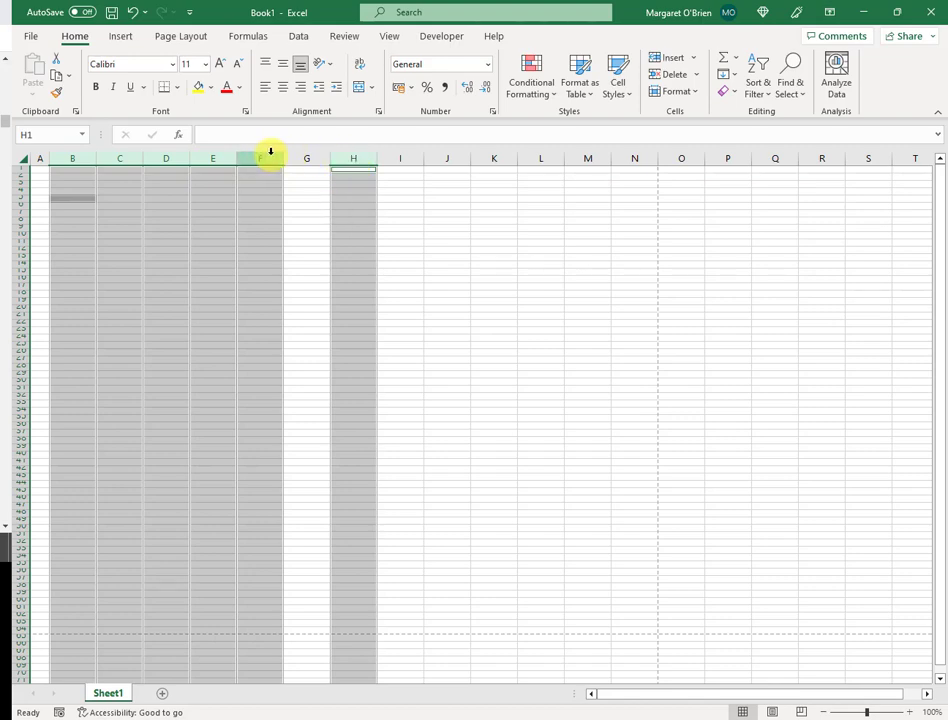
pyautogui.rightClick(346, 155)
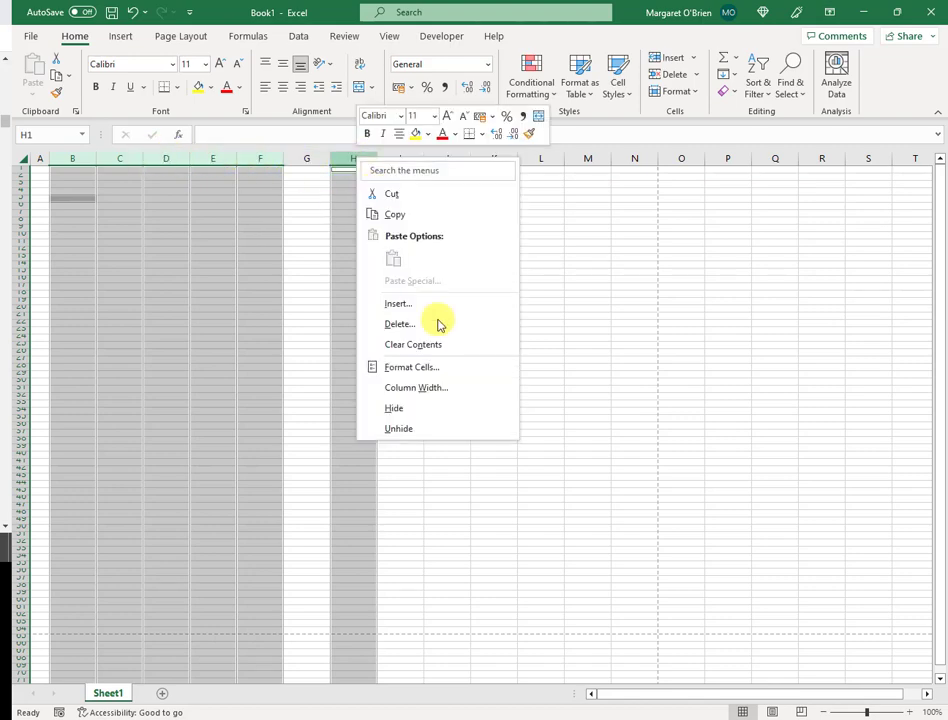
pyautogui.click(449, 393)
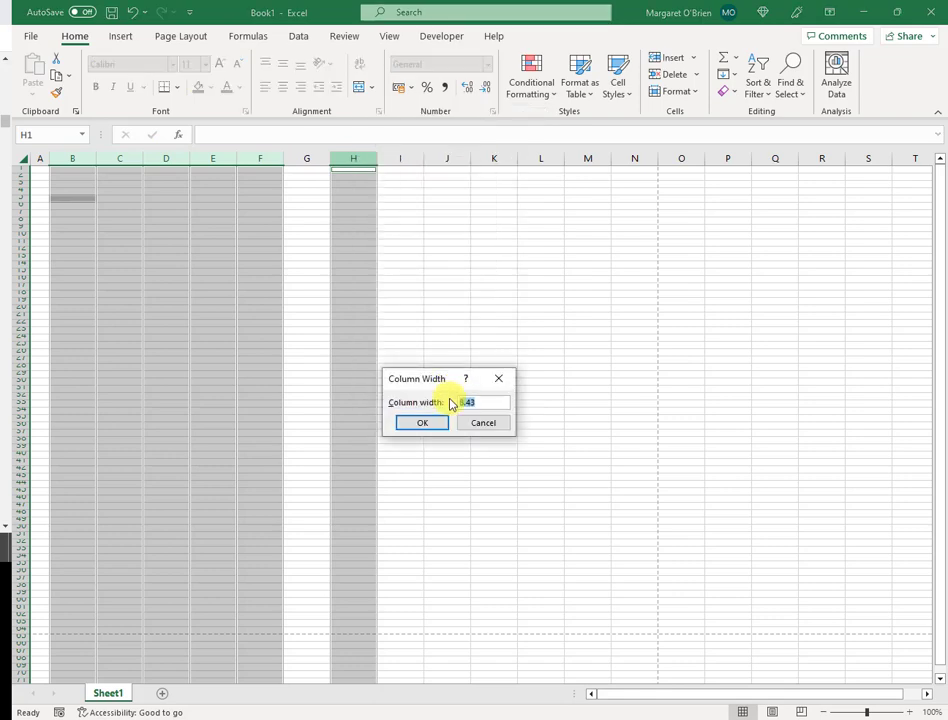
pyautogui.write('3')
pyautogui.press('Return')
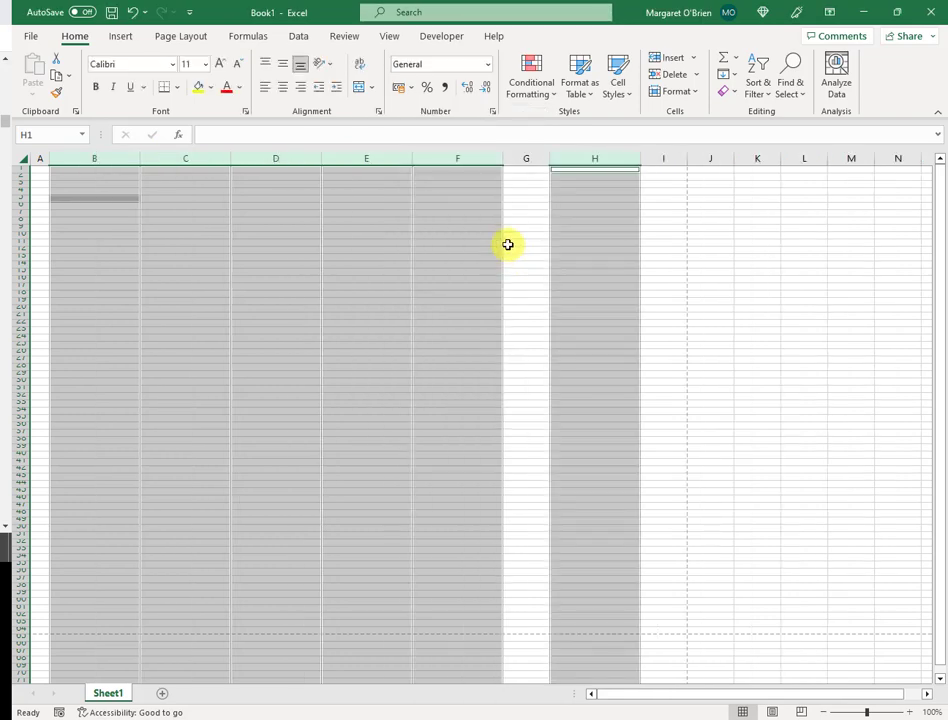
# - Make column G a narrower spacer and column I slightly wider
pyautogui.rightClick(527, 158)
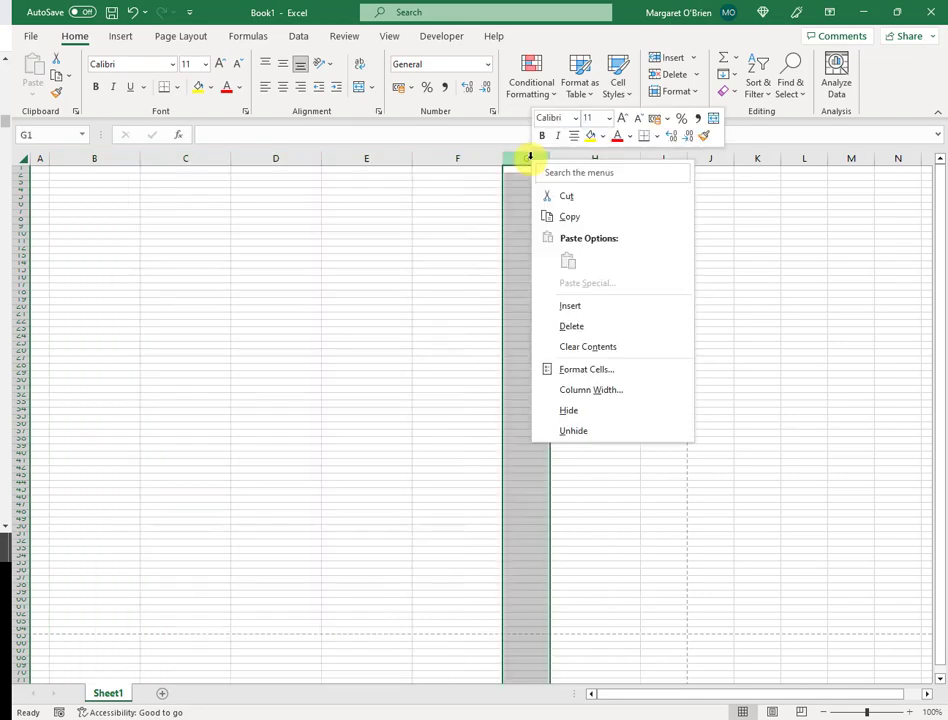
pyautogui.click(599, 389)
pyautogui.click(572, 422)
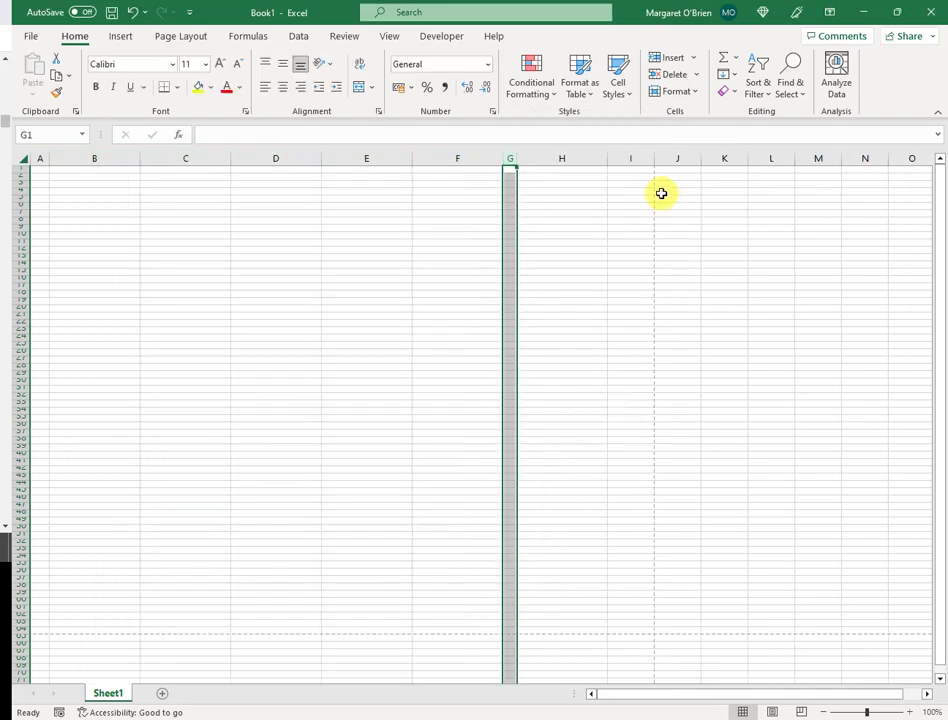
pyautogui.click(631, 158)
pyautogui.rightClick(631, 159)
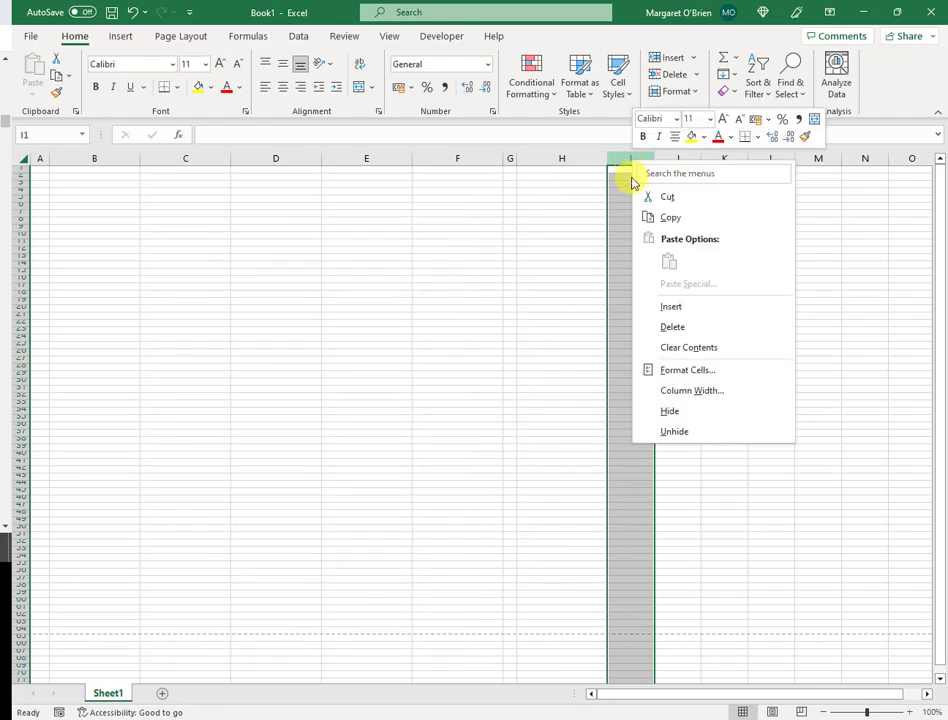
pyautogui.click(684, 390)
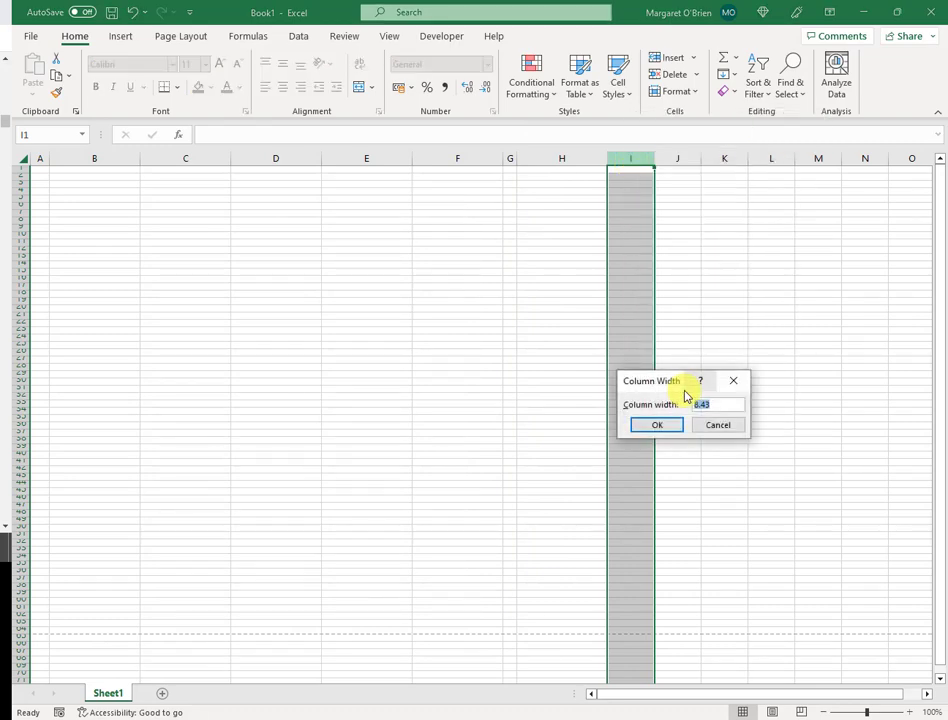
pyautogui.click(658, 425)
pyautogui.click(631, 330)
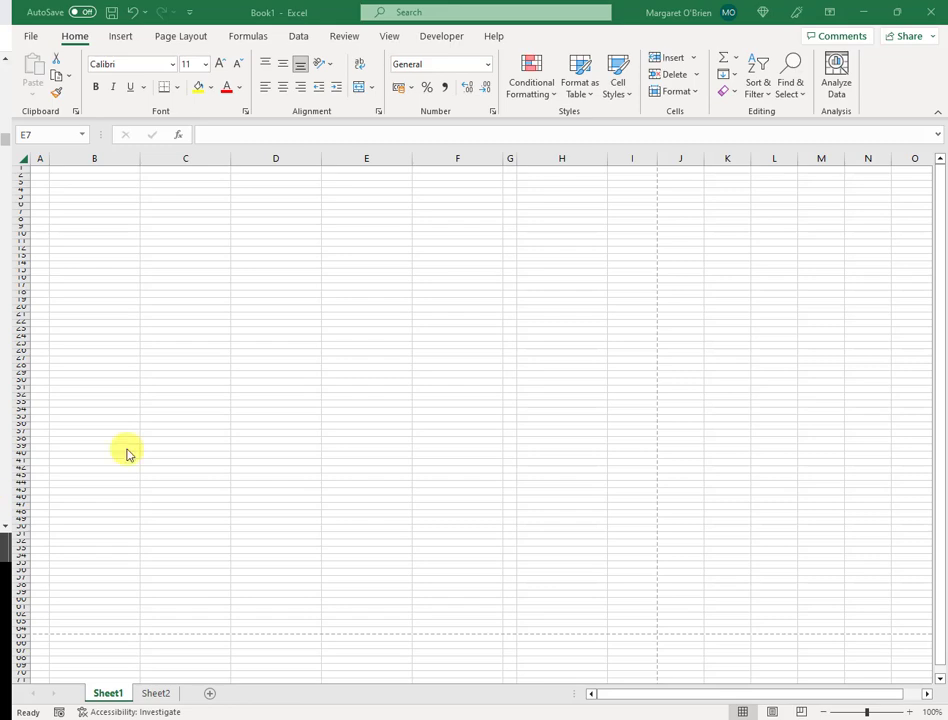
# - Merge cells A32:B32 into one cell
pyautogui.click(108, 417)
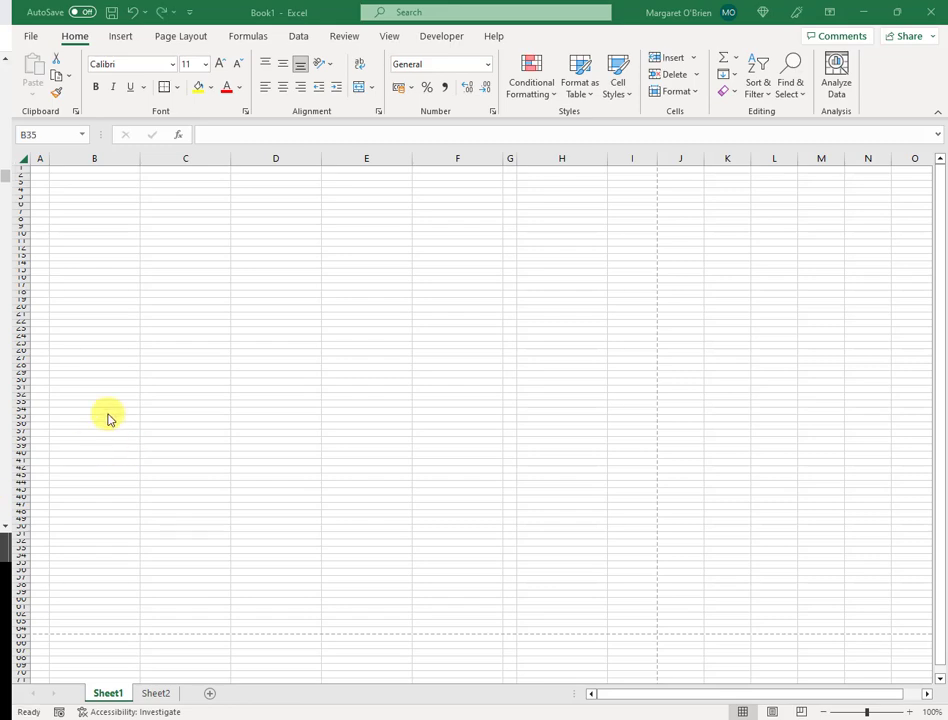
pyautogui.click(32, 394)
pyautogui.moveTo(32, 394); pyautogui.dragTo(91, 396)
pyautogui.rightClick(91, 397)
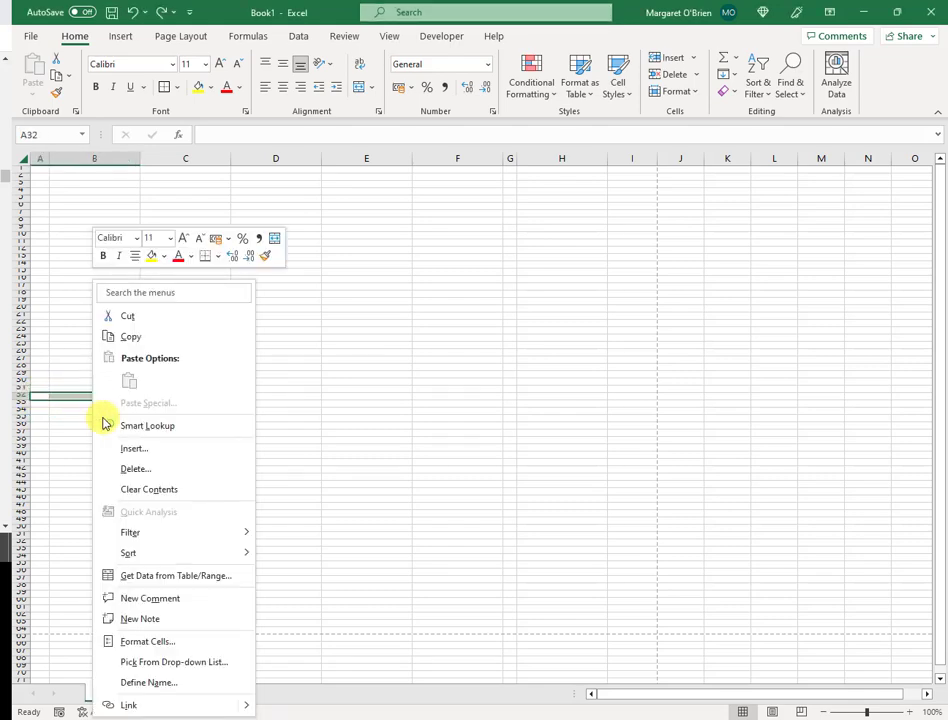
pyautogui.click(170, 641)
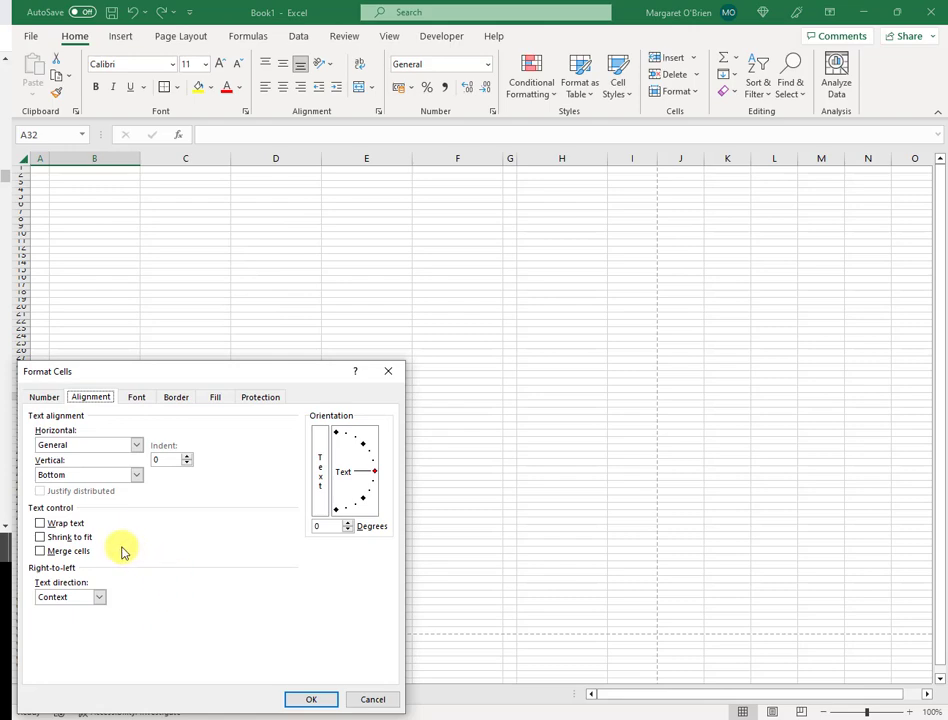
pyautogui.click(68, 553)
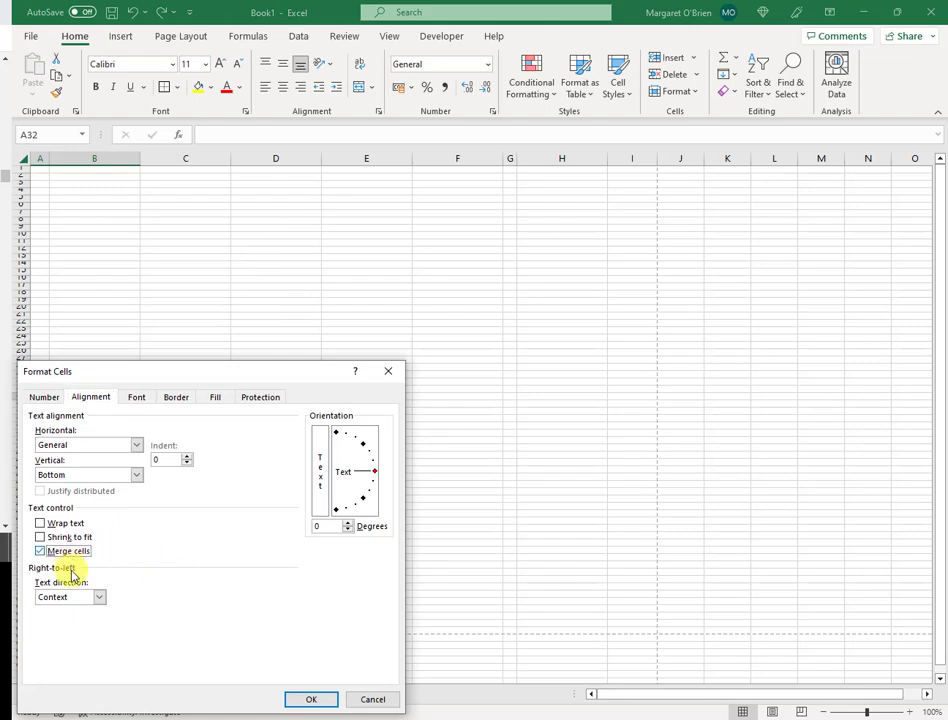
pyautogui.click(302, 701)
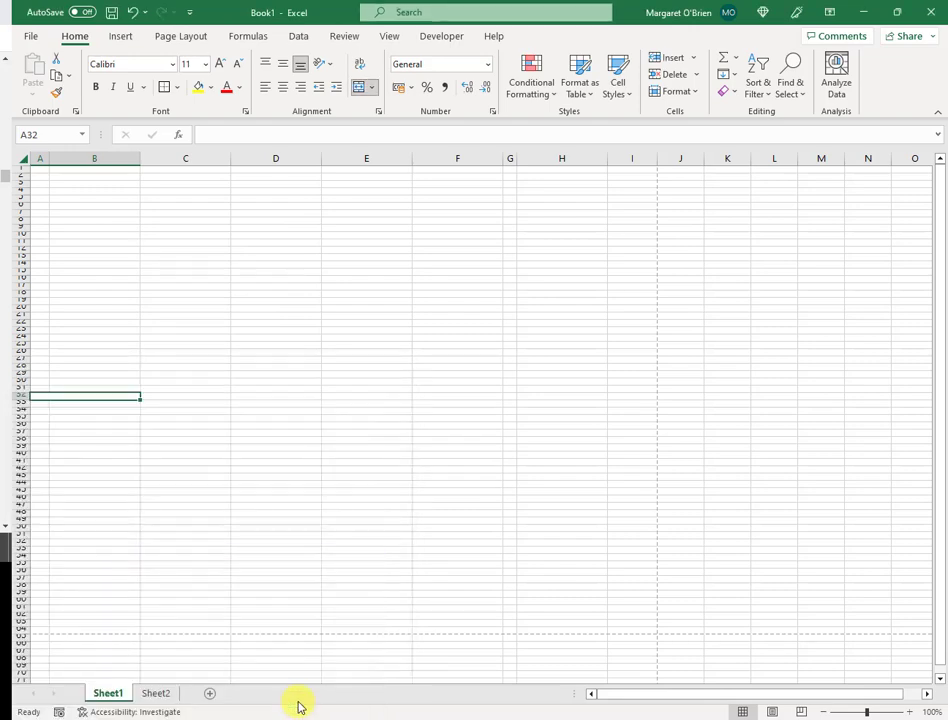
# - Merge cells A33:B33 into one cell
pyautogui.click(38, 403)
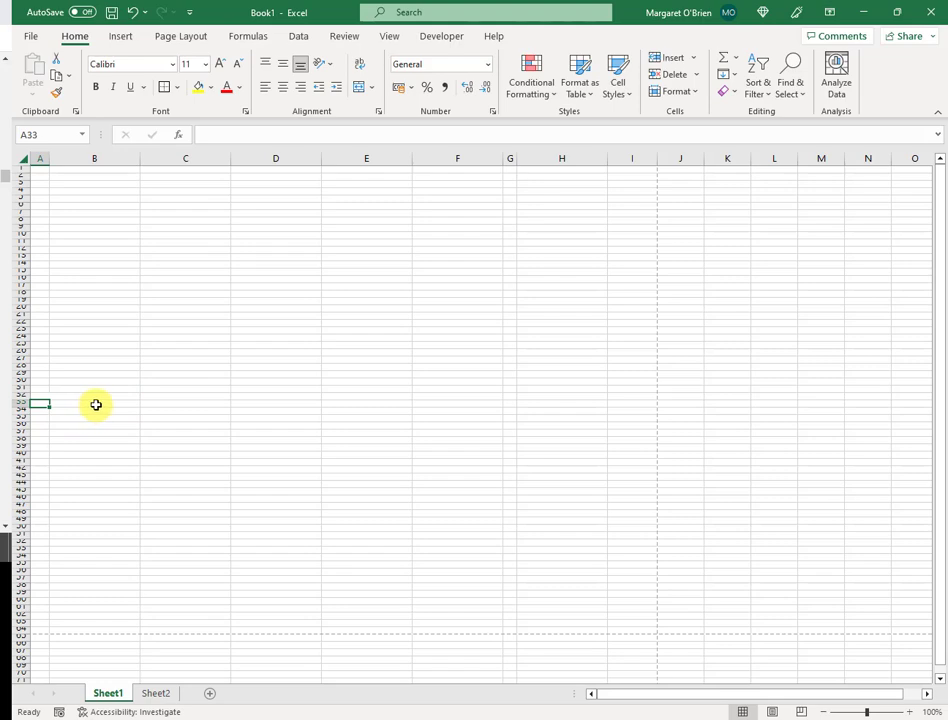
pyautogui.keyDown('shift'); pyautogui.click(95, 404); pyautogui.keyUp('shift')
pyautogui.rightClick(95, 402)
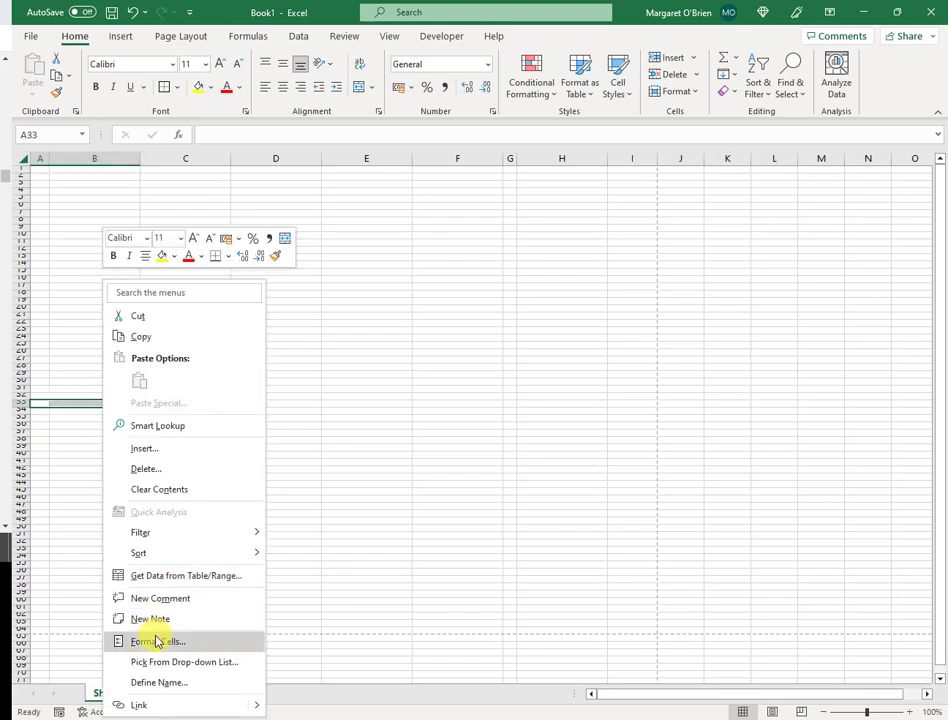
pyautogui.click(157, 641)
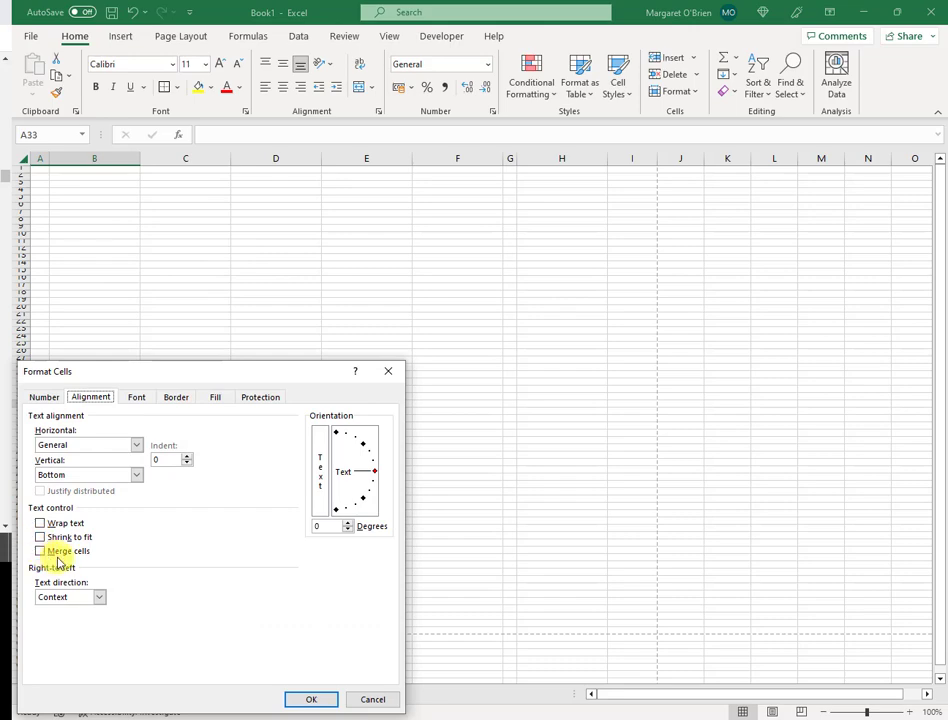
pyautogui.click(52, 553)
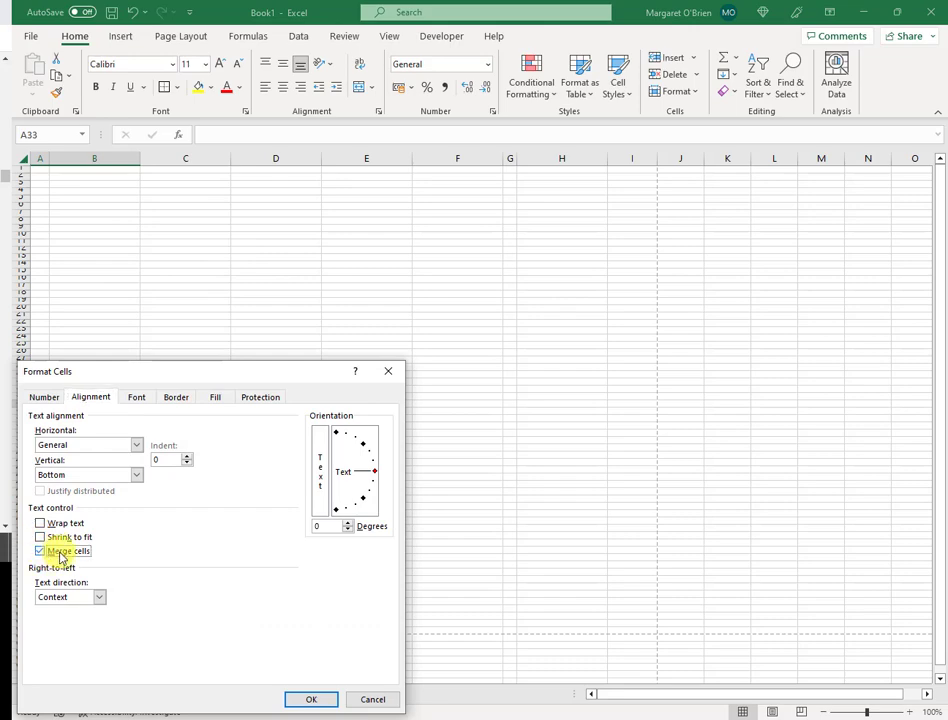
pyautogui.click(308, 700)
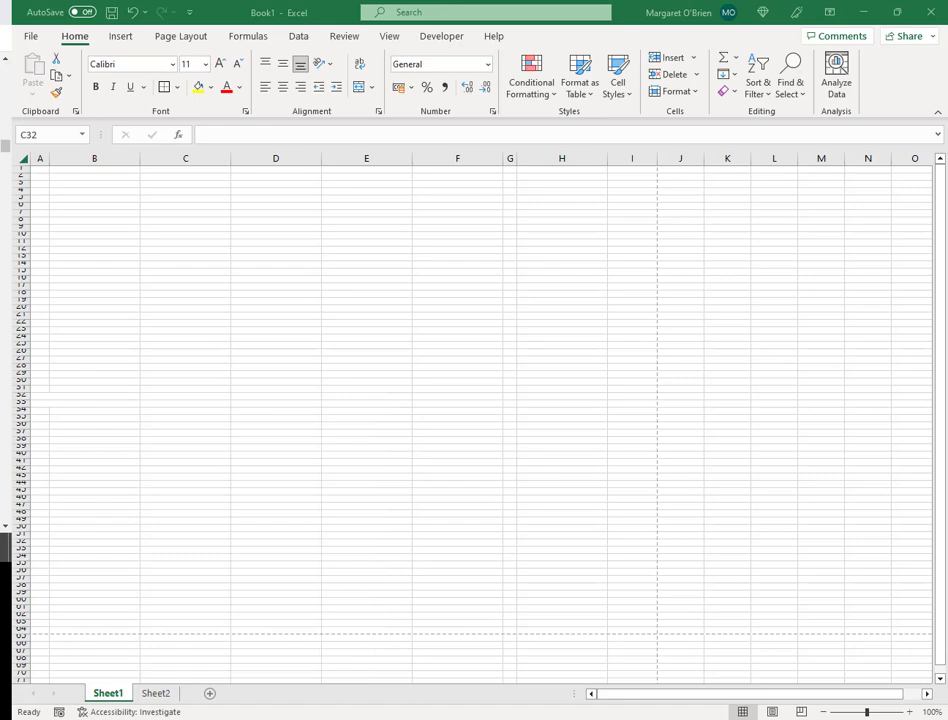
# - Put an outside border around the A32:B33 block
pyautogui.click(90, 403)
pyautogui.press('Up')
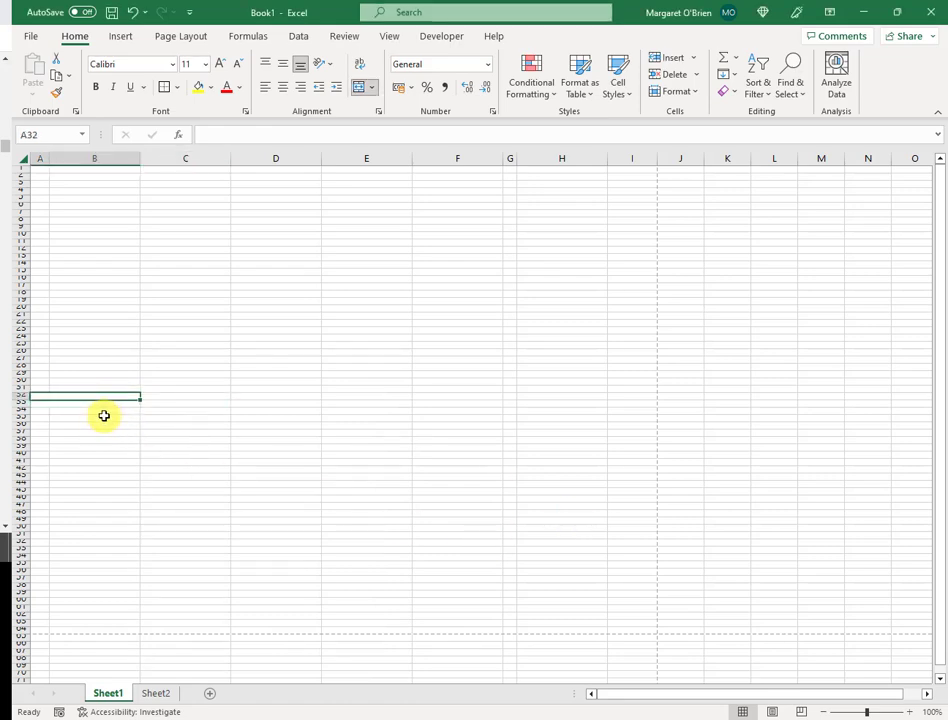
pyautogui.hotkey('shift', 'Down')
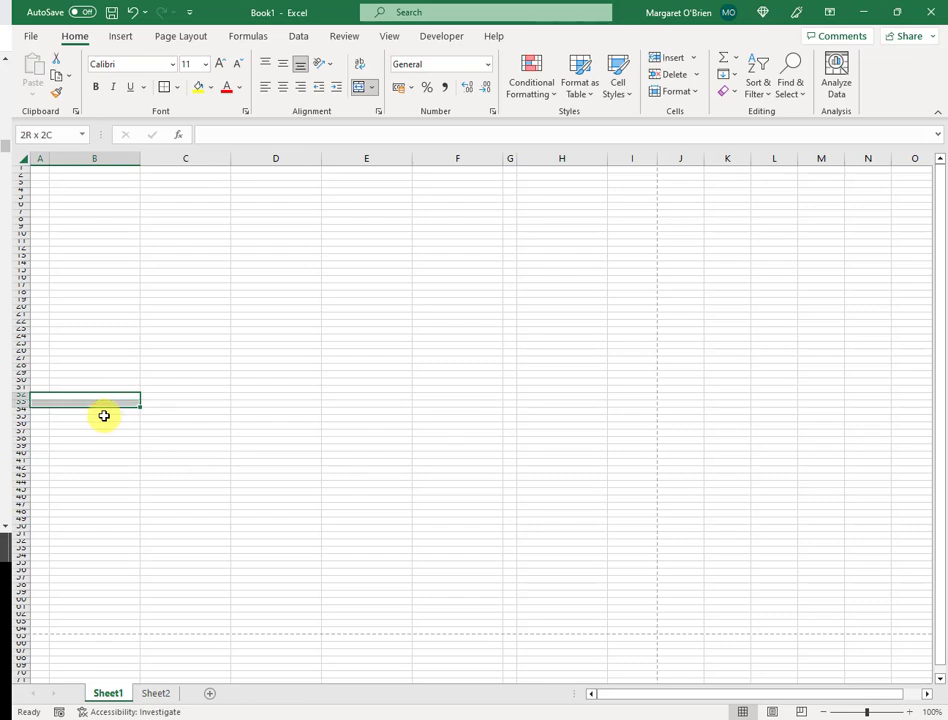
pyautogui.click(180, 89)
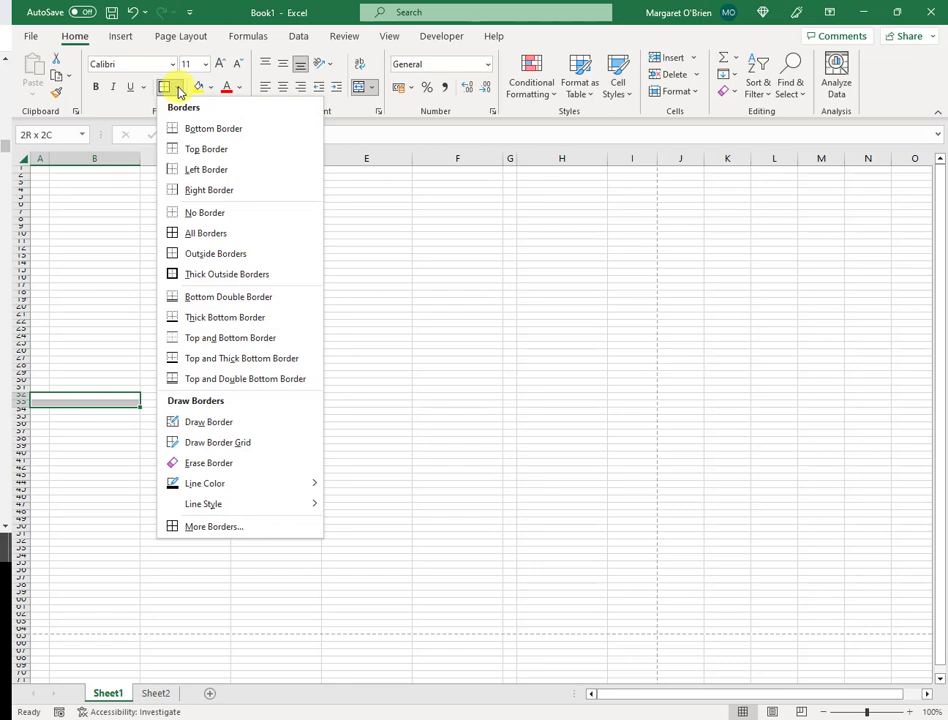
pyautogui.click(231, 257)
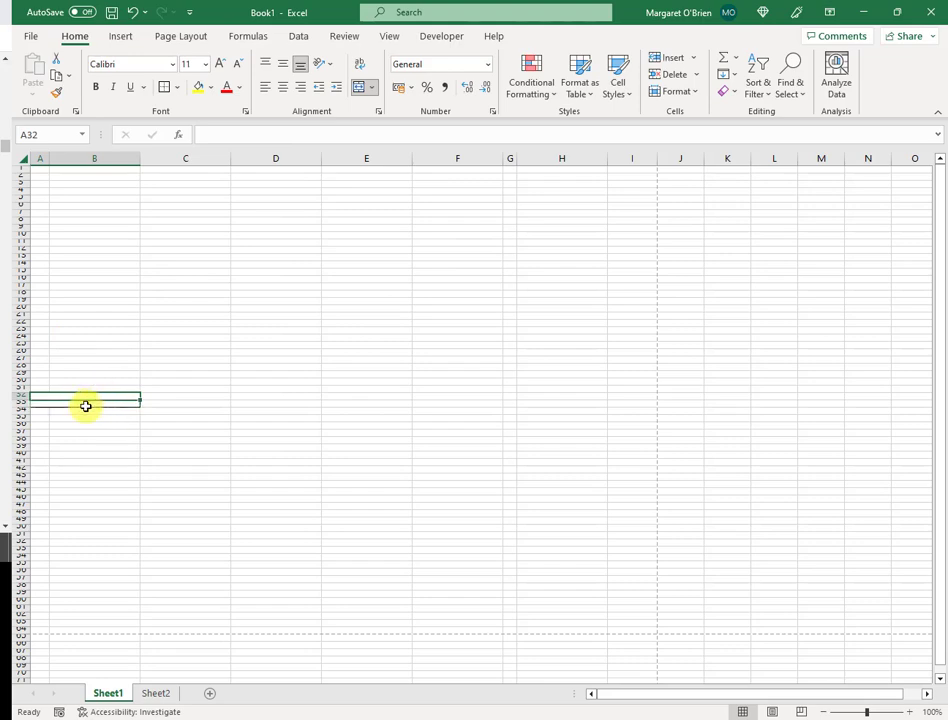
# - Enter a person's full name in A32 and '1970 -' in A33
pyautogui.click(86, 405)
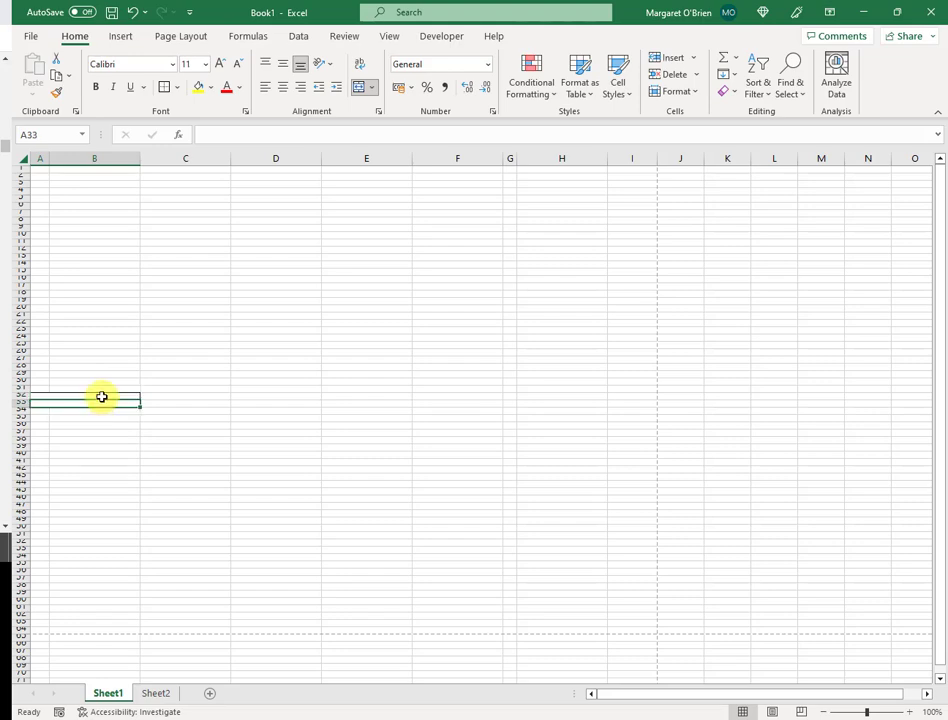
pyautogui.click(108, 394)
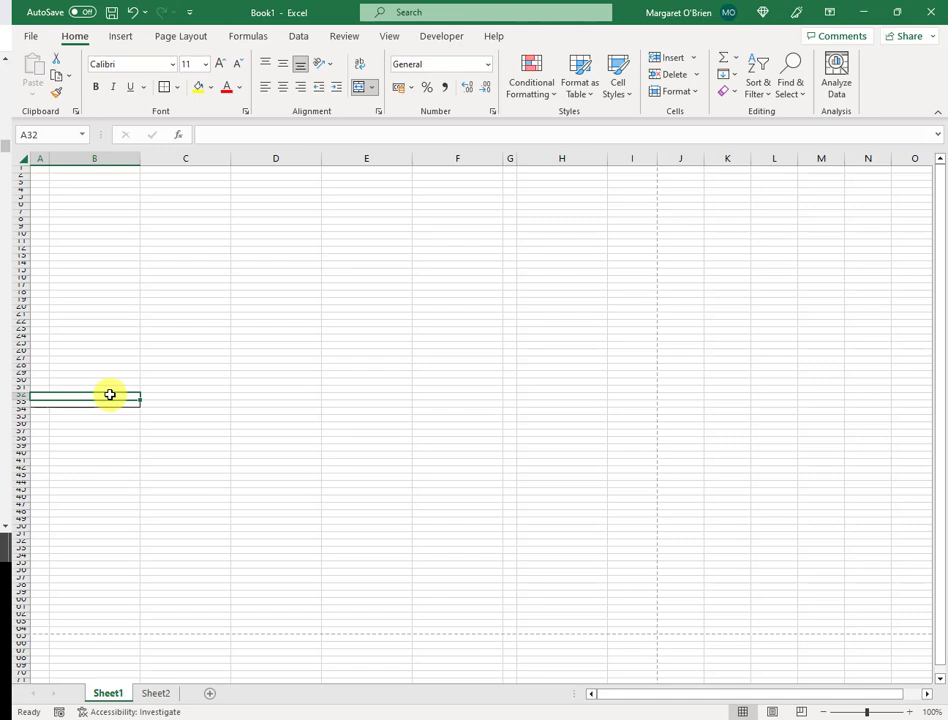
pyautogui.write('Jemima Postlethwaite')
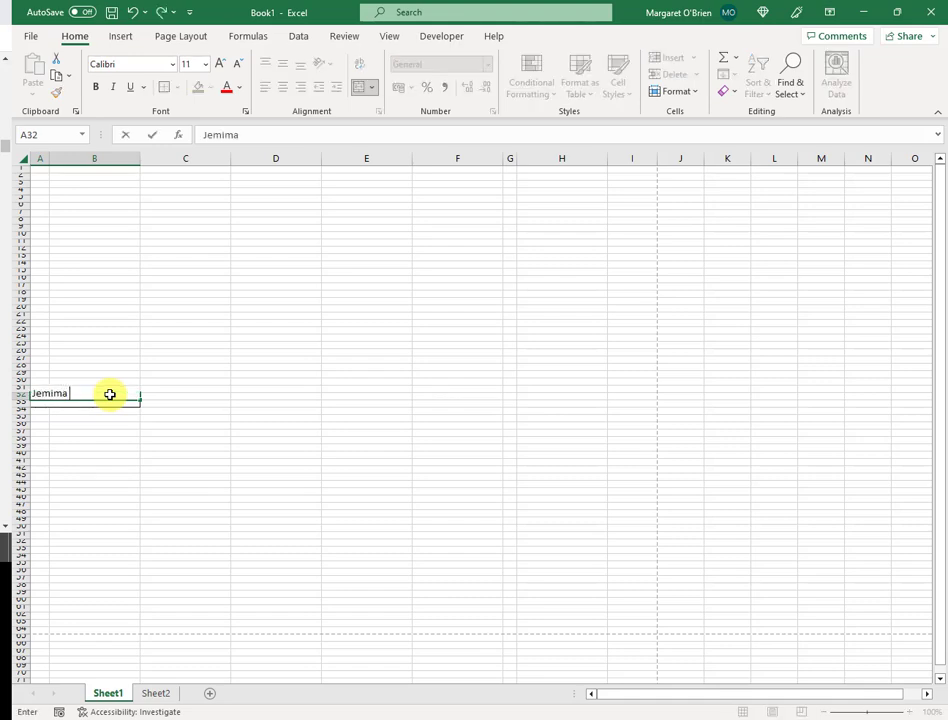
pyautogui.press('Tab')
pyautogui.press('Return')
pyautogui.write('1970 -')
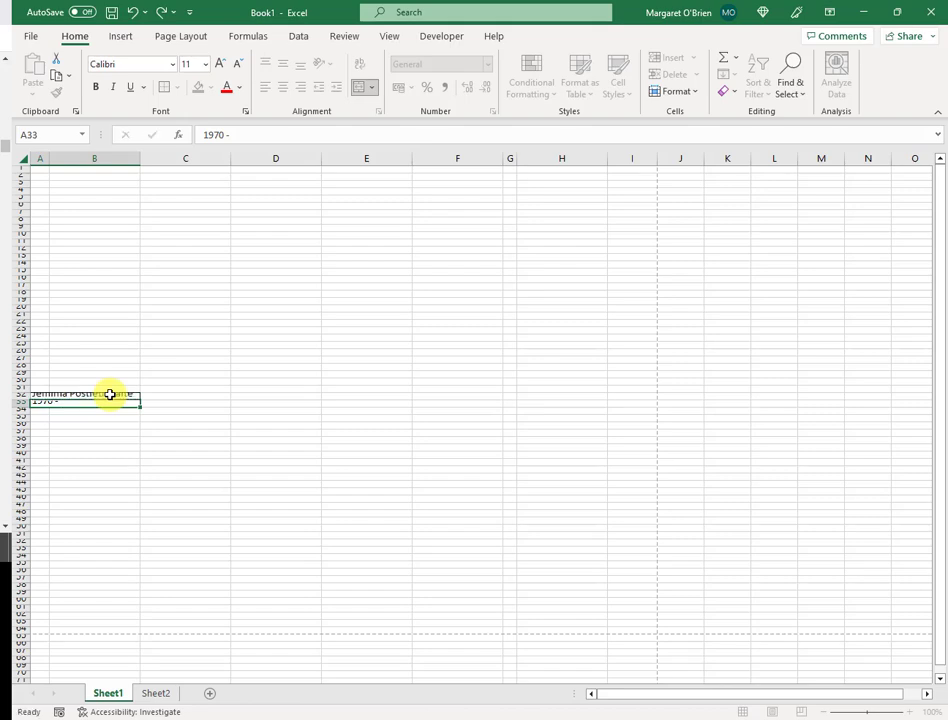
pyautogui.press('Tab')
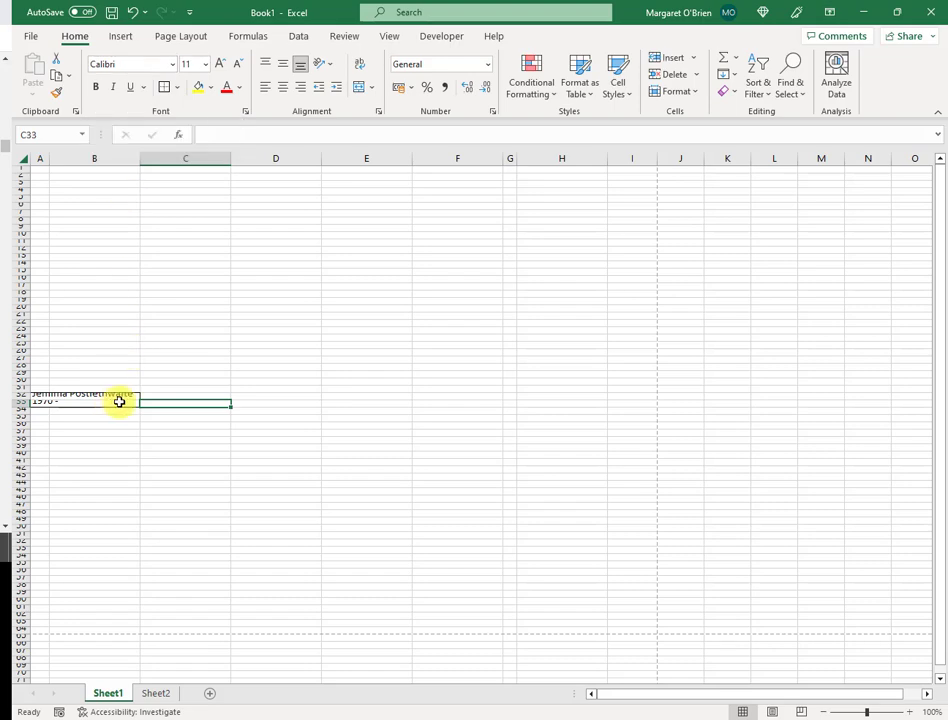
pyautogui.click(119, 399)
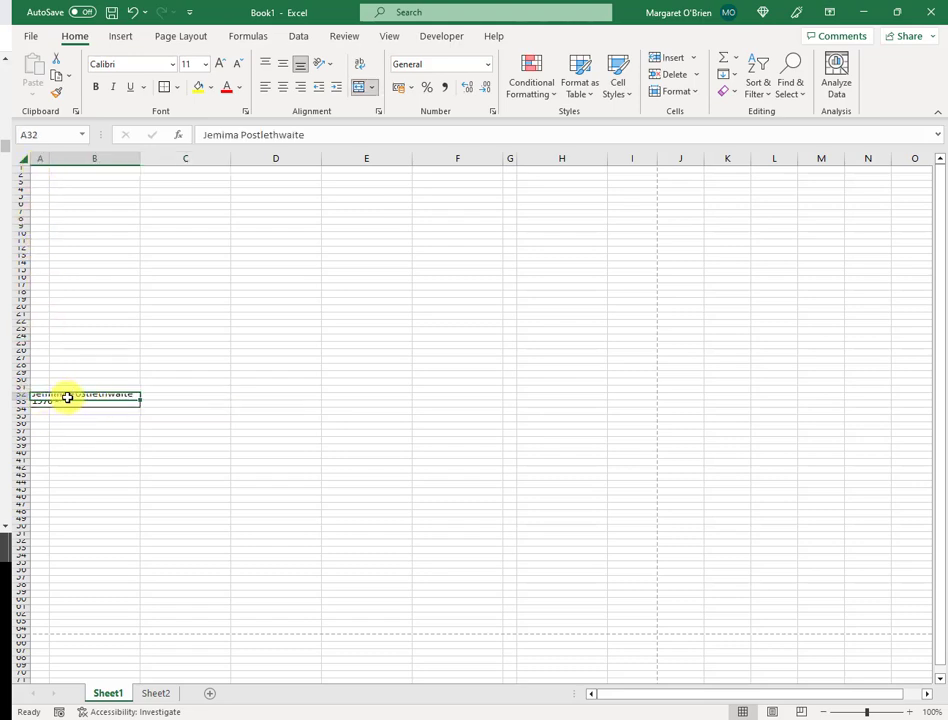
# - Set the name box's font to Segoe UI at size 8
pyautogui.click(171, 66)
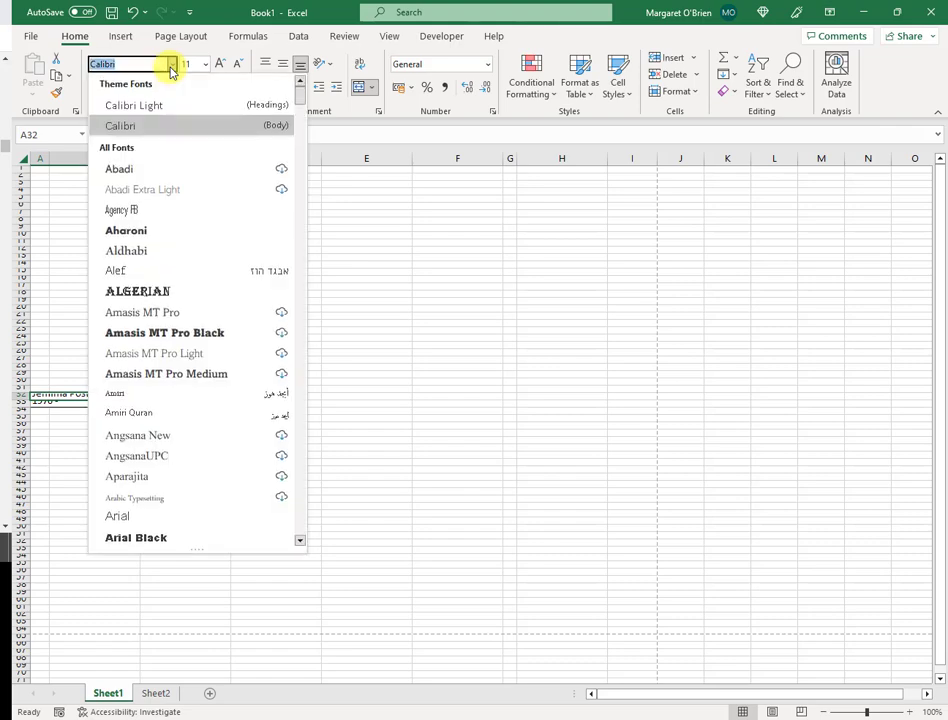
pyautogui.write('Segoe MDL2 Assets')
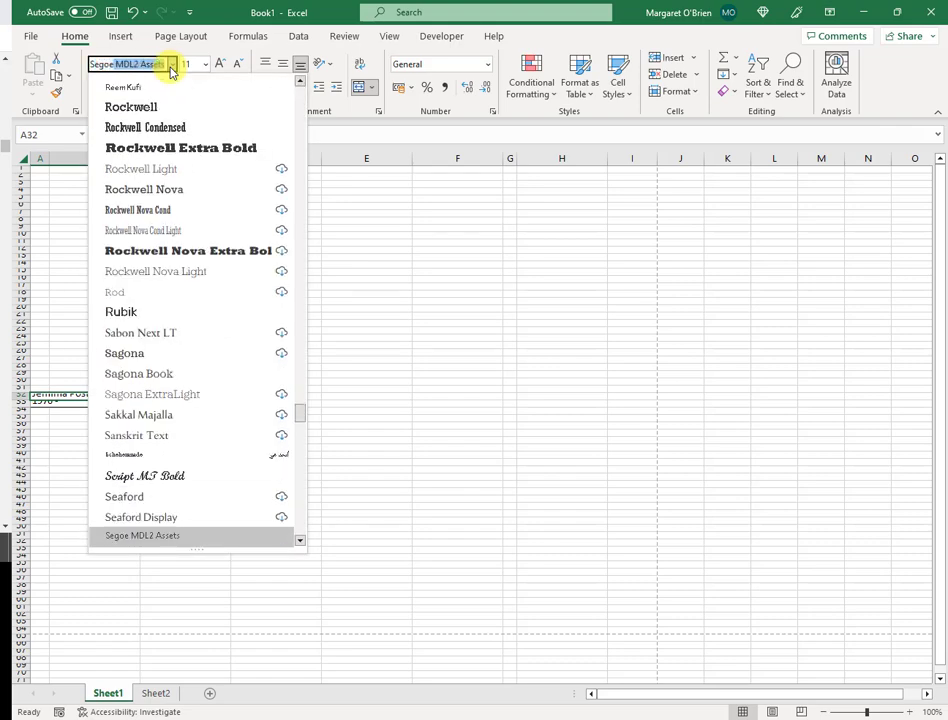
pyautogui.scroll(-2, 300, 417)
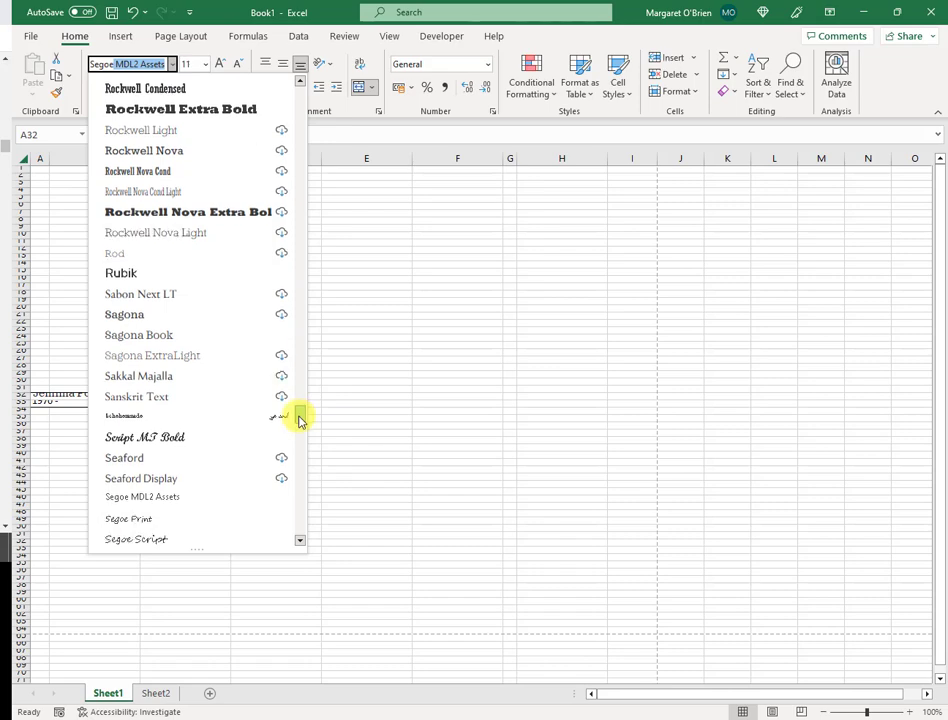
pyautogui.scroll(-3, 300, 420)
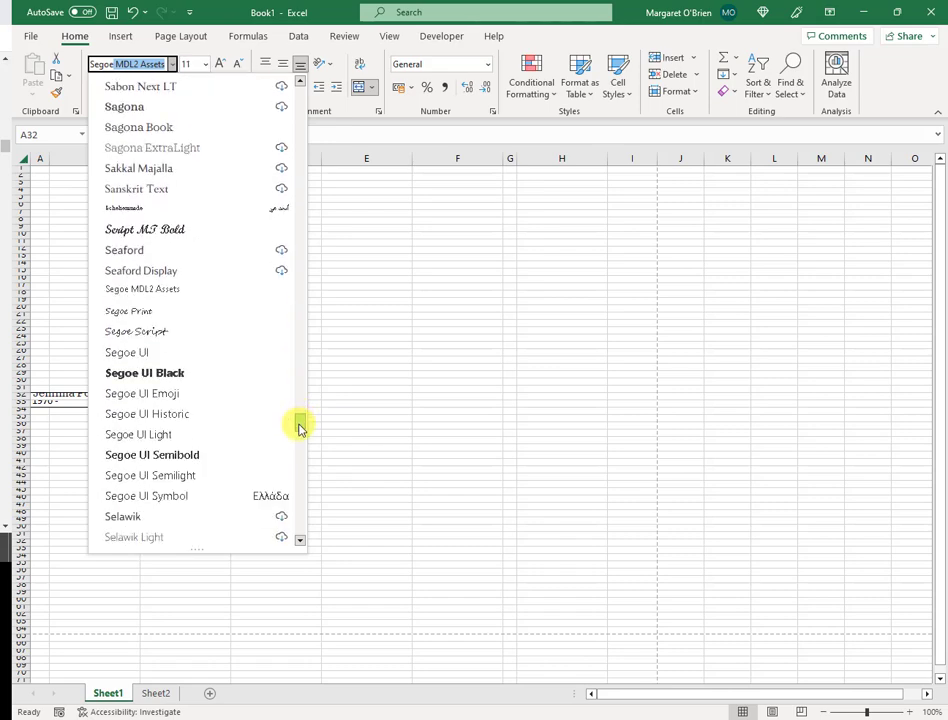
pyautogui.click(196, 355)
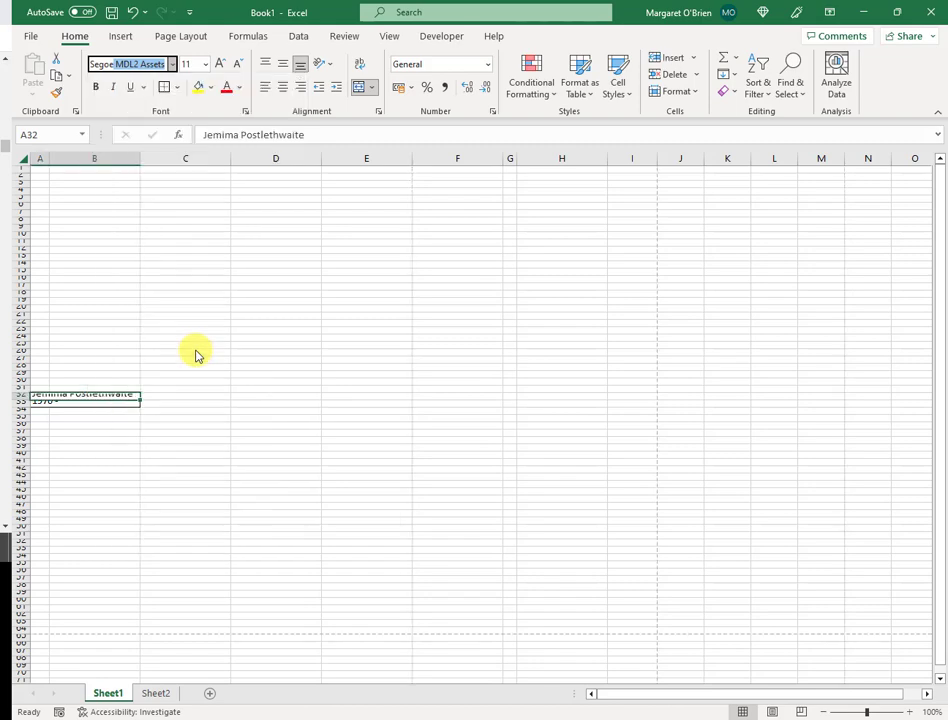
pyautogui.click(205, 66)
pyautogui.click(192, 82)
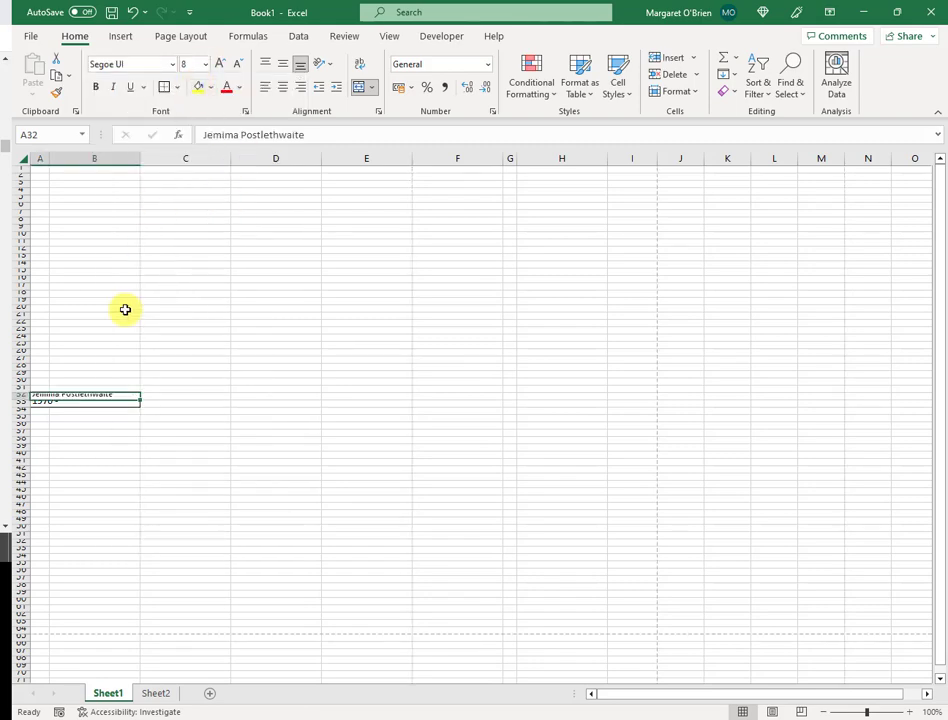
# - Set the 1970 date cell A33 to Segoe UI, size 7
pyautogui.click(80, 401)
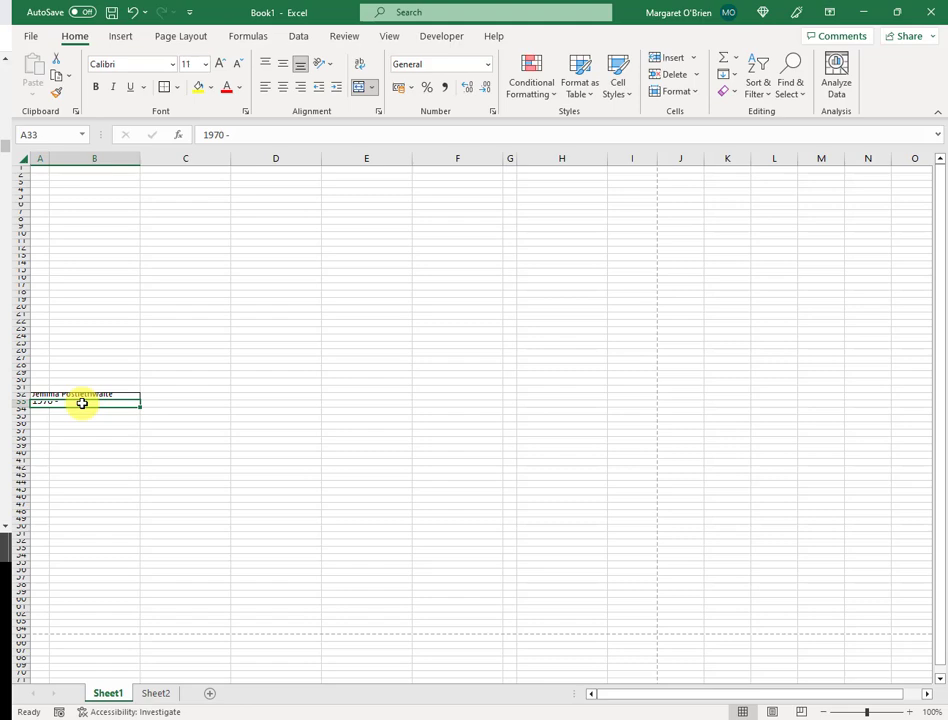
pyautogui.click(172, 64)
pyautogui.write('Segoe UI')
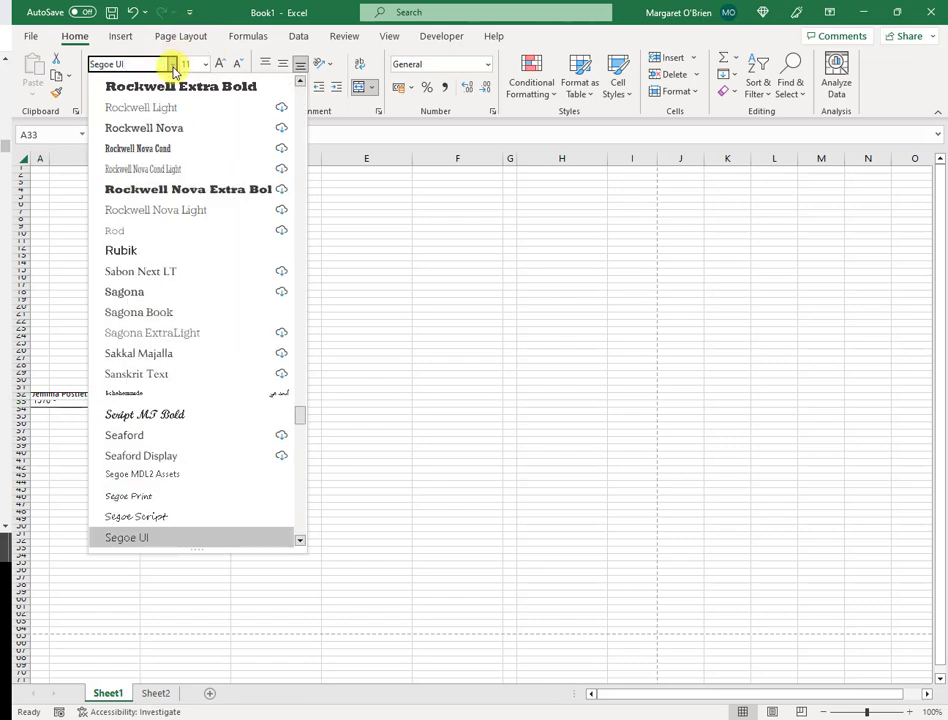
pyautogui.press('Return')
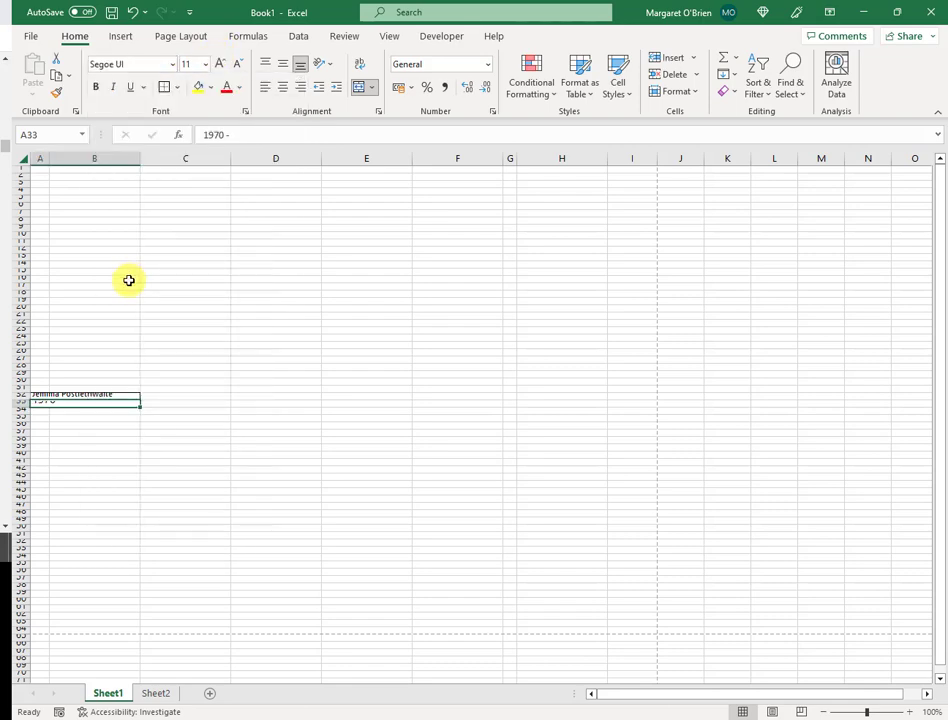
pyautogui.click(205, 64)
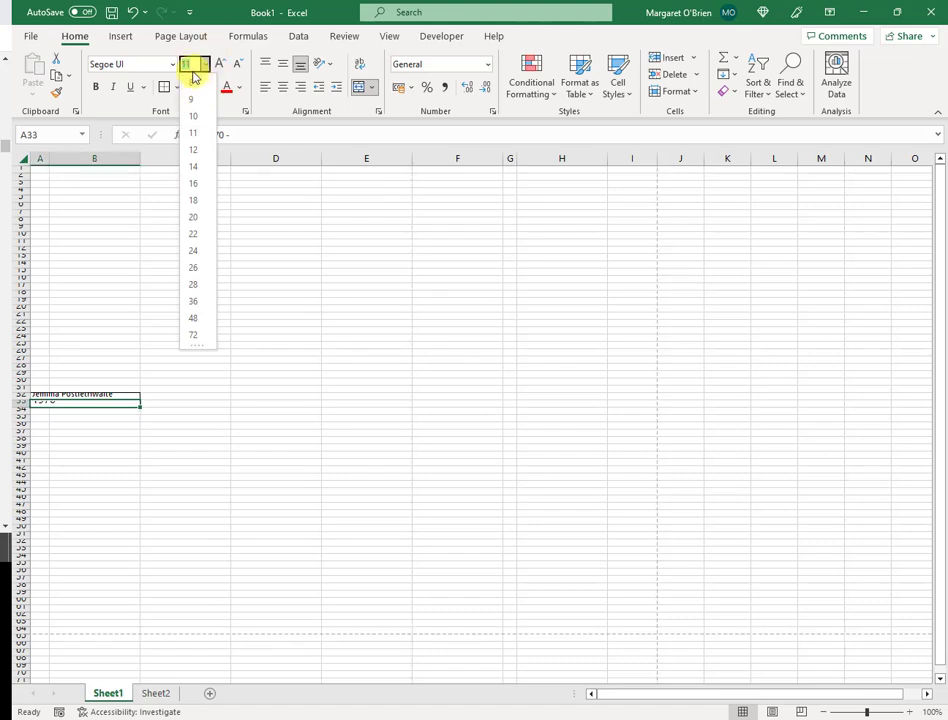
pyautogui.write('7')
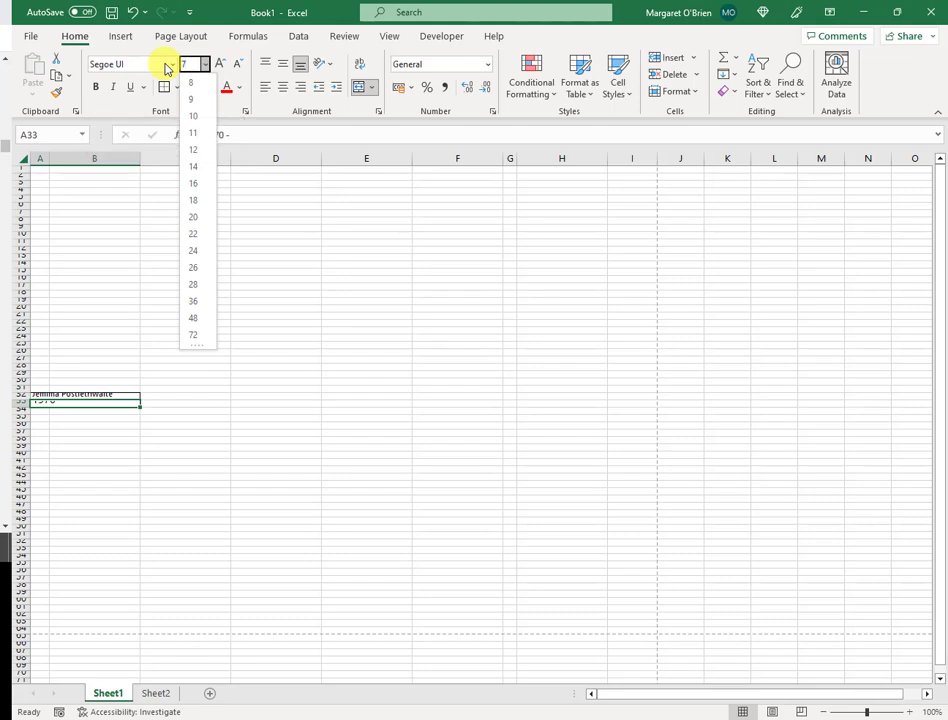
pyautogui.press('Return')
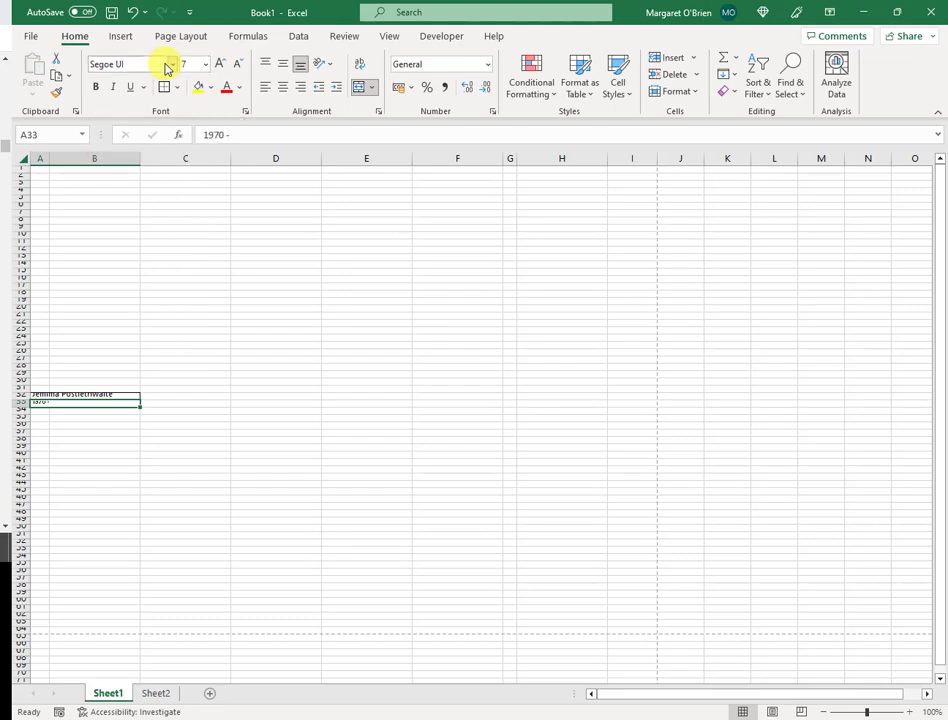
pyautogui.click(123, 439)
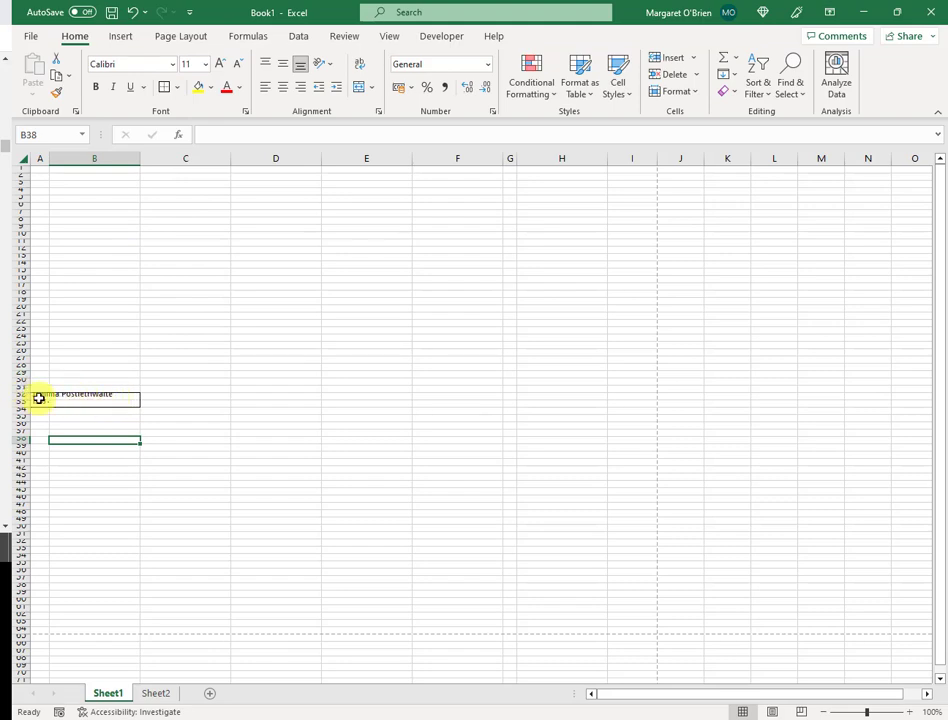
# - Left-align the name in A32 and centre it vertically
pyautogui.click(104, 400)
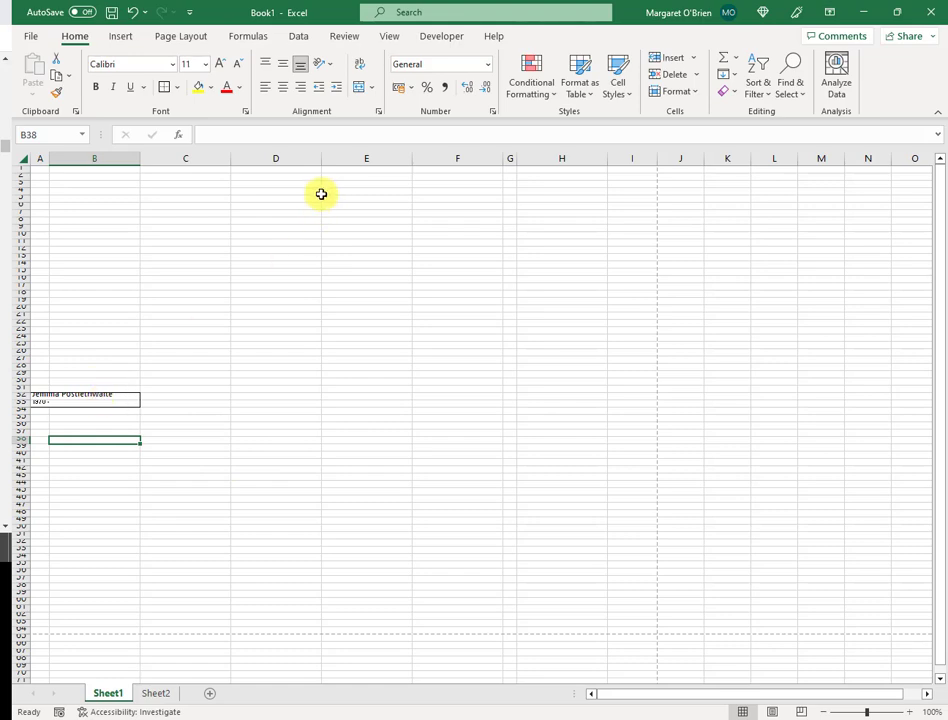
pyautogui.click(98, 394)
pyautogui.hotkey('ctrl', 'shift', '.')
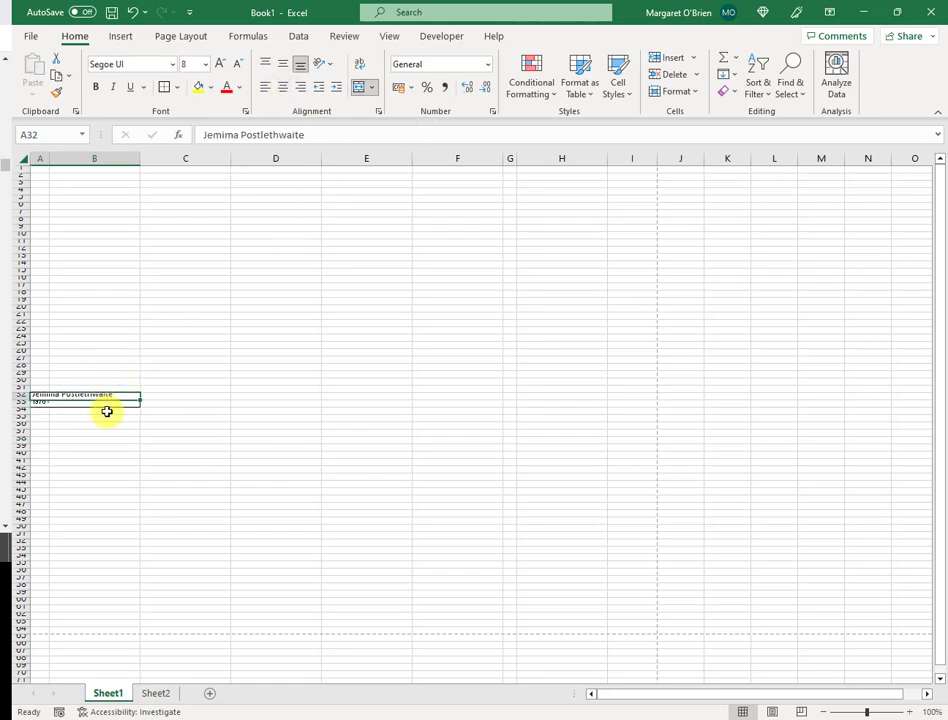
pyautogui.click(267, 95)
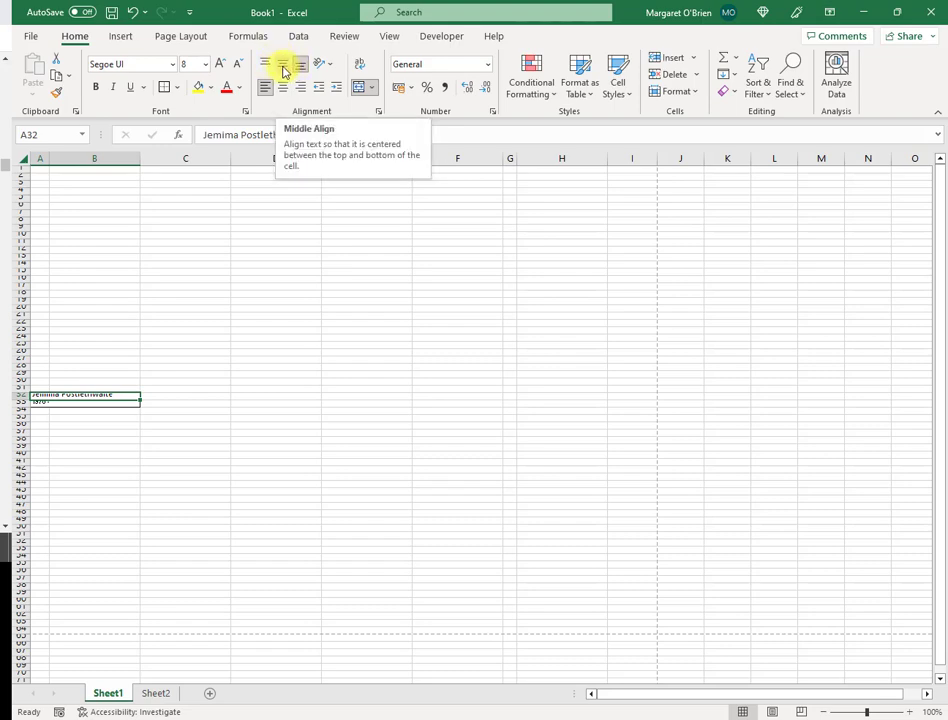
pyautogui.click(284, 67)
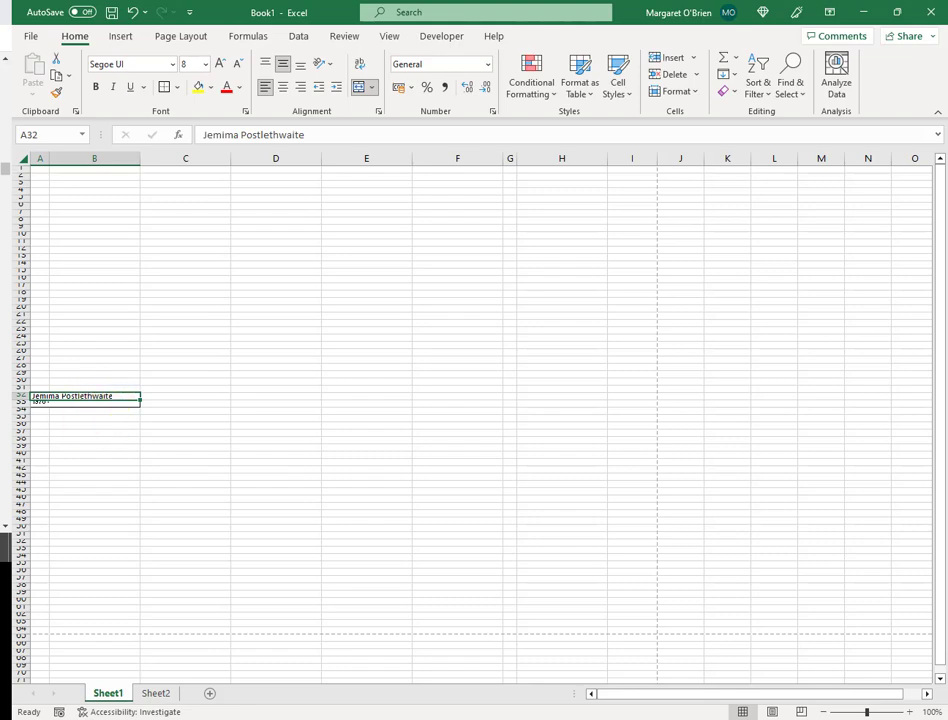
# - Top-align and horizontally centre the date text in A33
pyautogui.click(106, 401)
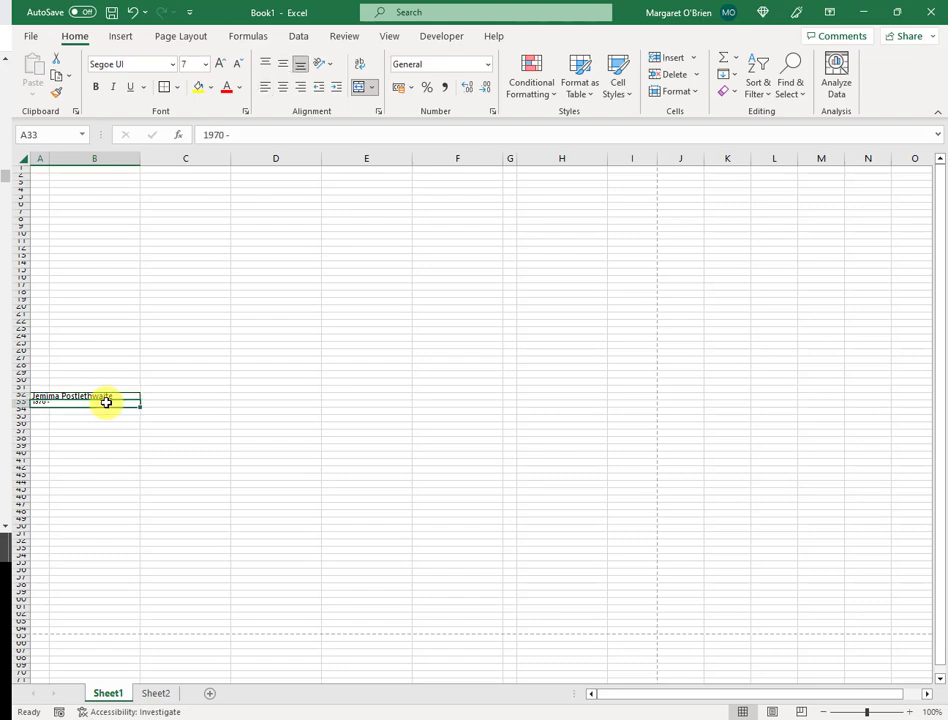
pyautogui.click(267, 66)
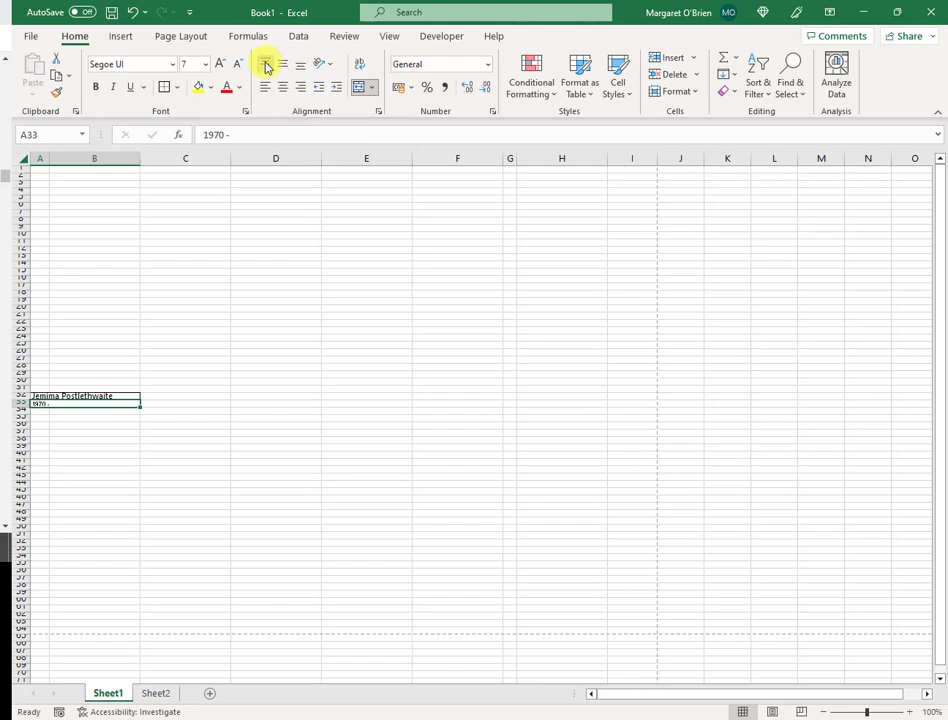
pyautogui.click(284, 88)
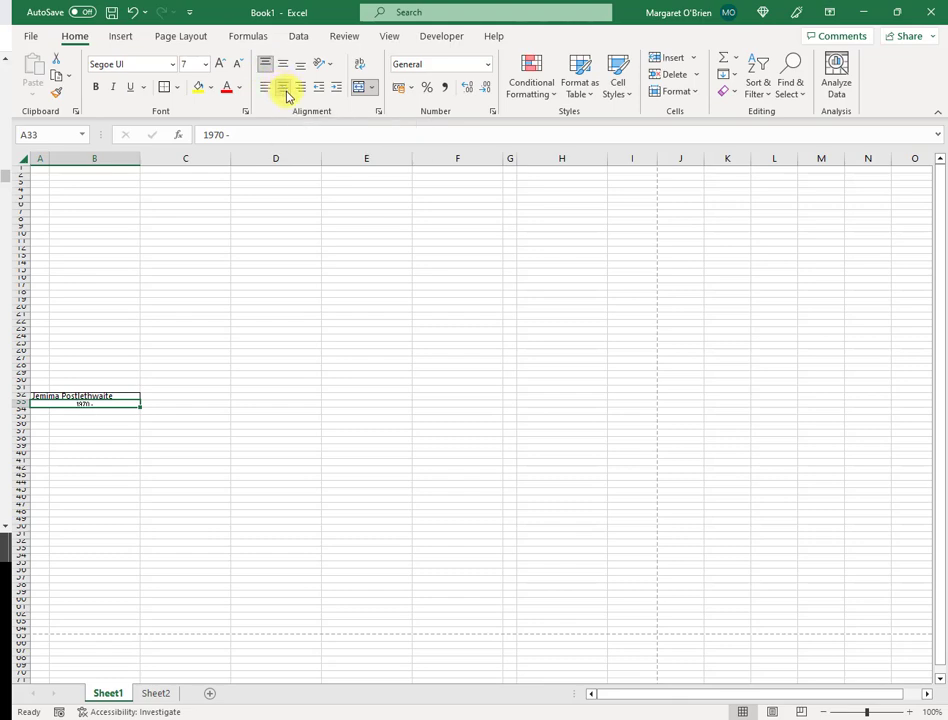
pyautogui.click(76, 477)
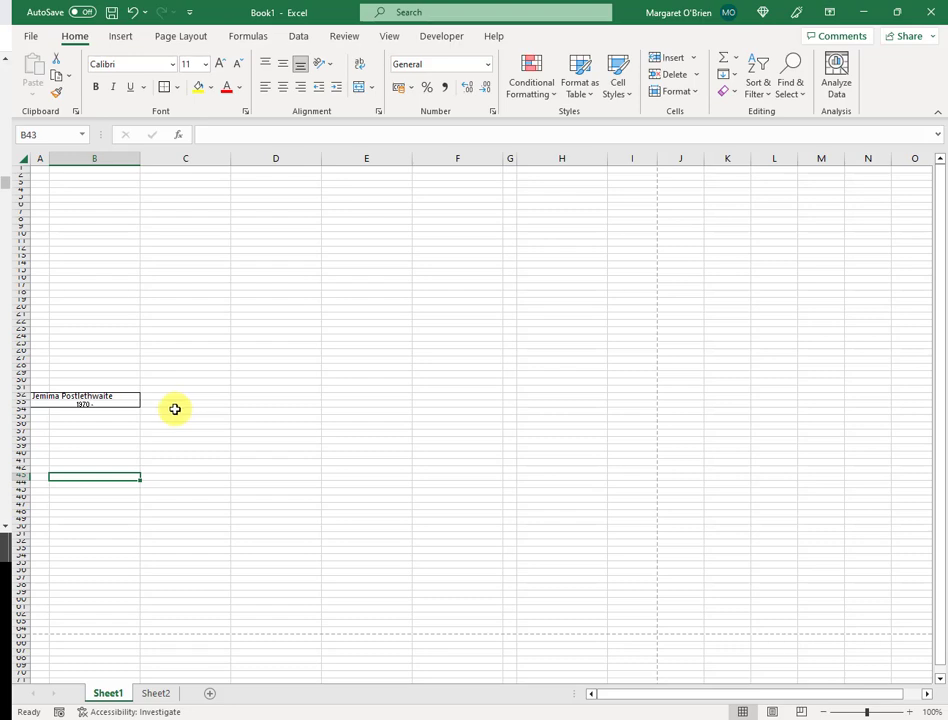
# - Fill A32 with Orange, Accent 2, Lighter 80% and A33 with Gray, Accent 3, Lighter 80%
pyautogui.click(117, 397)
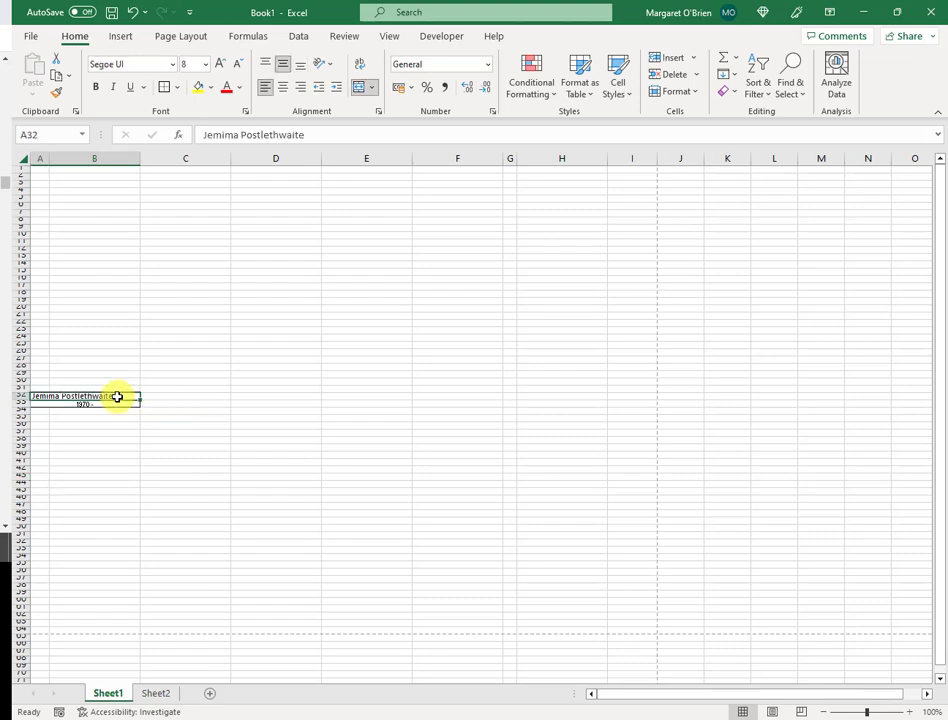
pyautogui.click(211, 88)
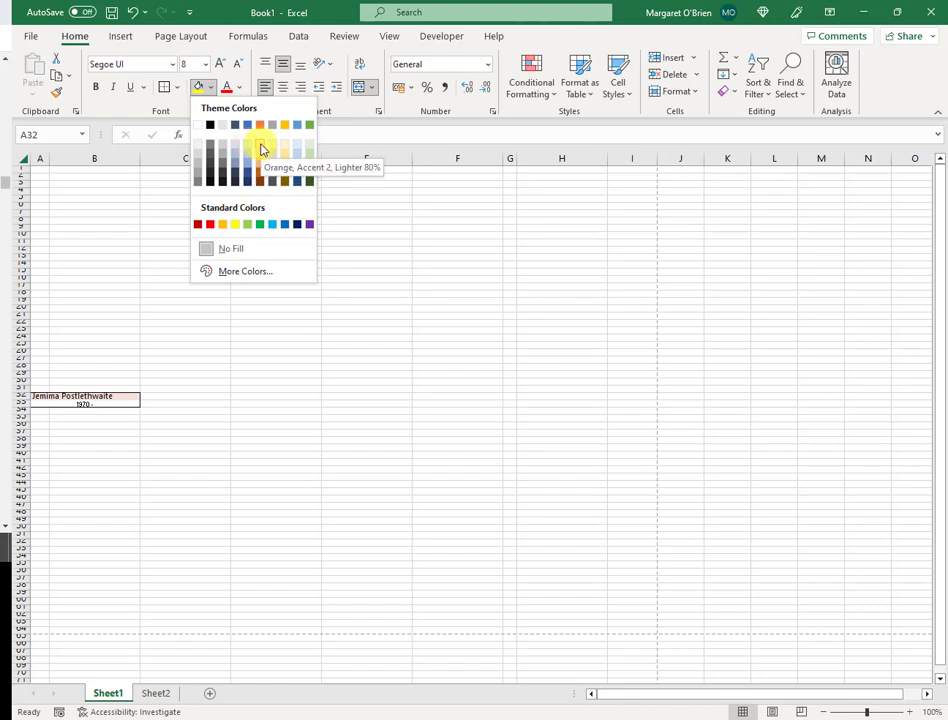
pyautogui.click(262, 149)
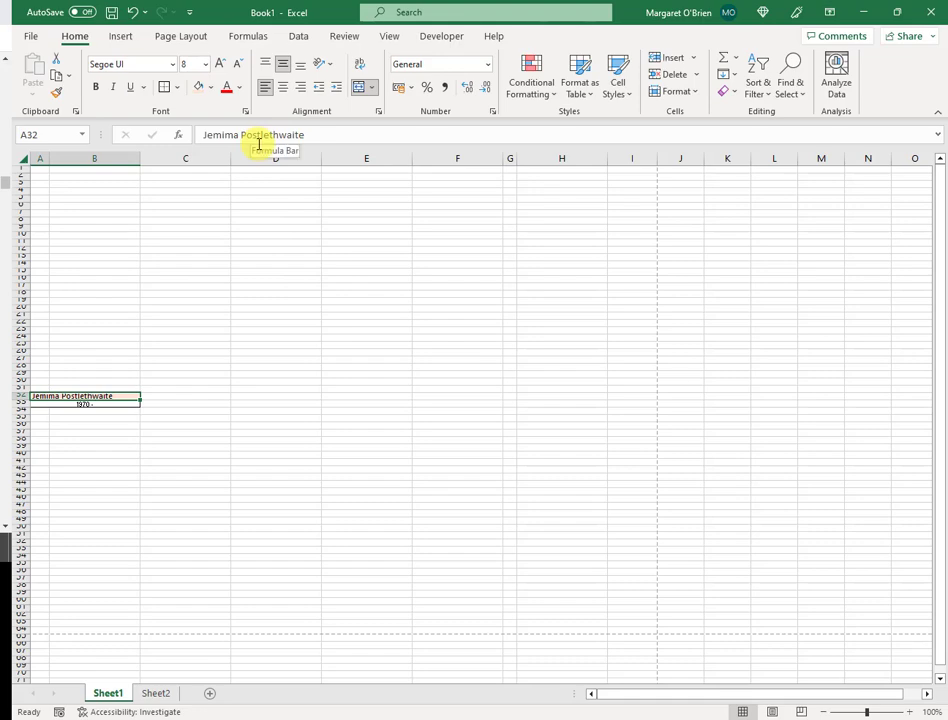
pyautogui.click(107, 406)
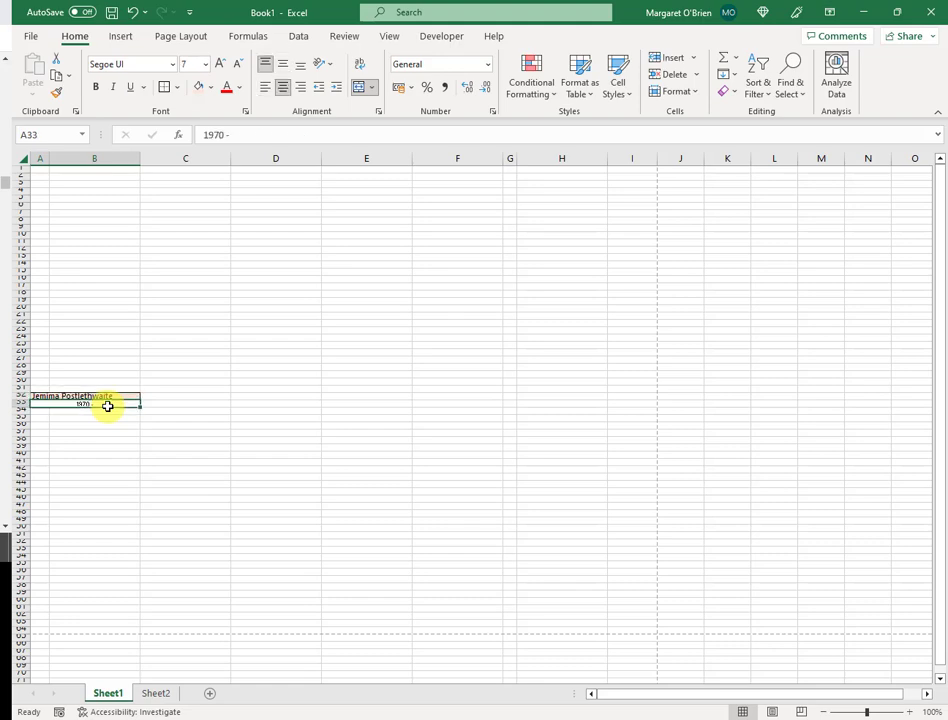
pyautogui.click(210, 88)
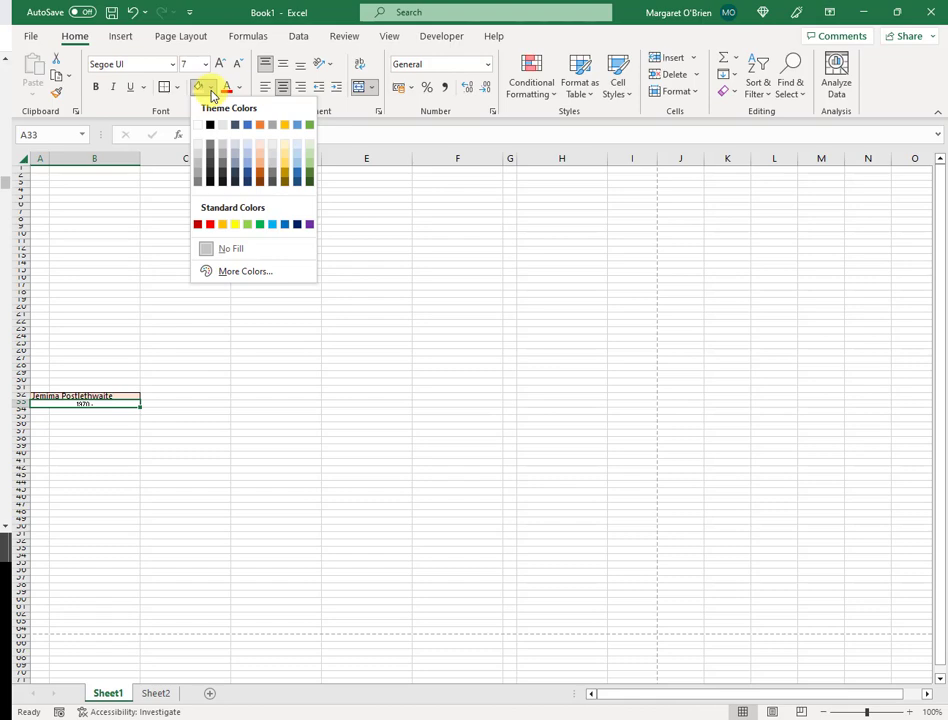
pyautogui.click(272, 149)
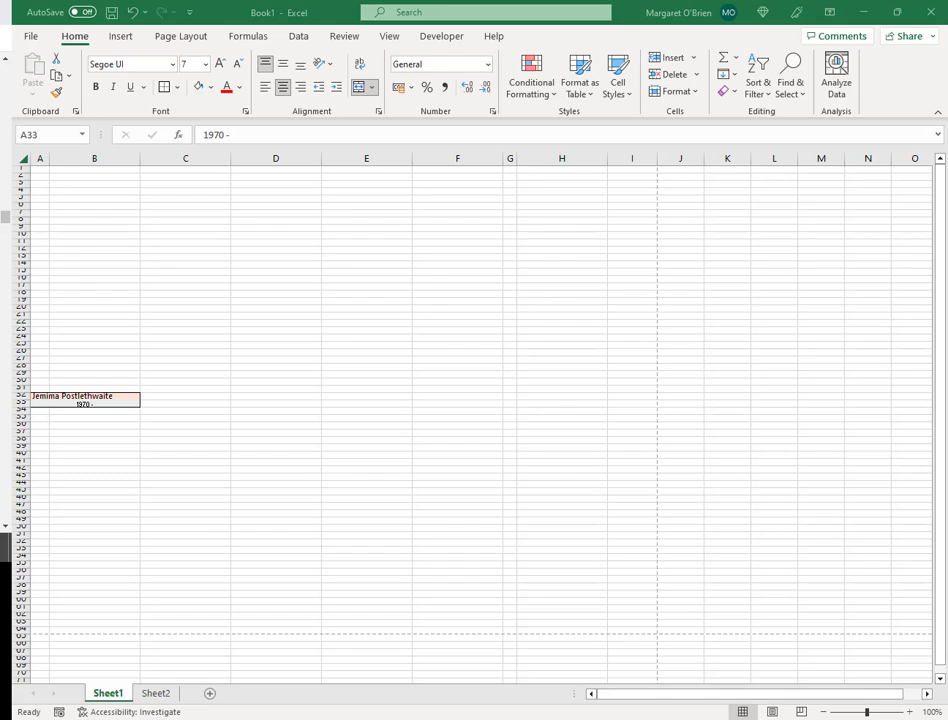
pyautogui.click(85, 276)
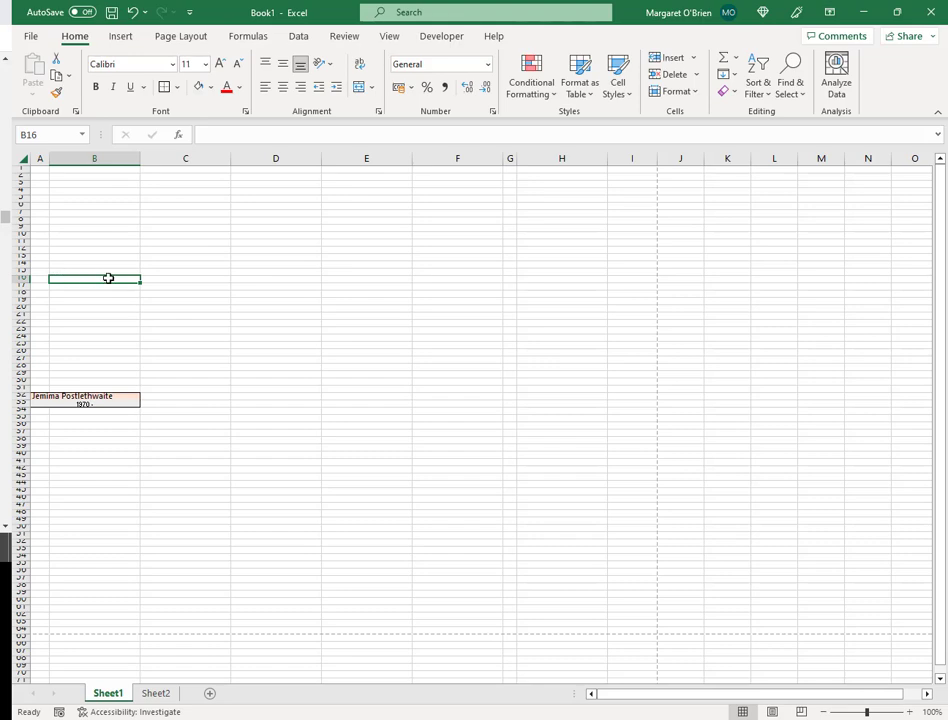
# - Outline B16:B17 with a border and set B16 to Segoe UI size 8
pyautogui.moveTo(108, 278); pyautogui.dragTo(111, 281)
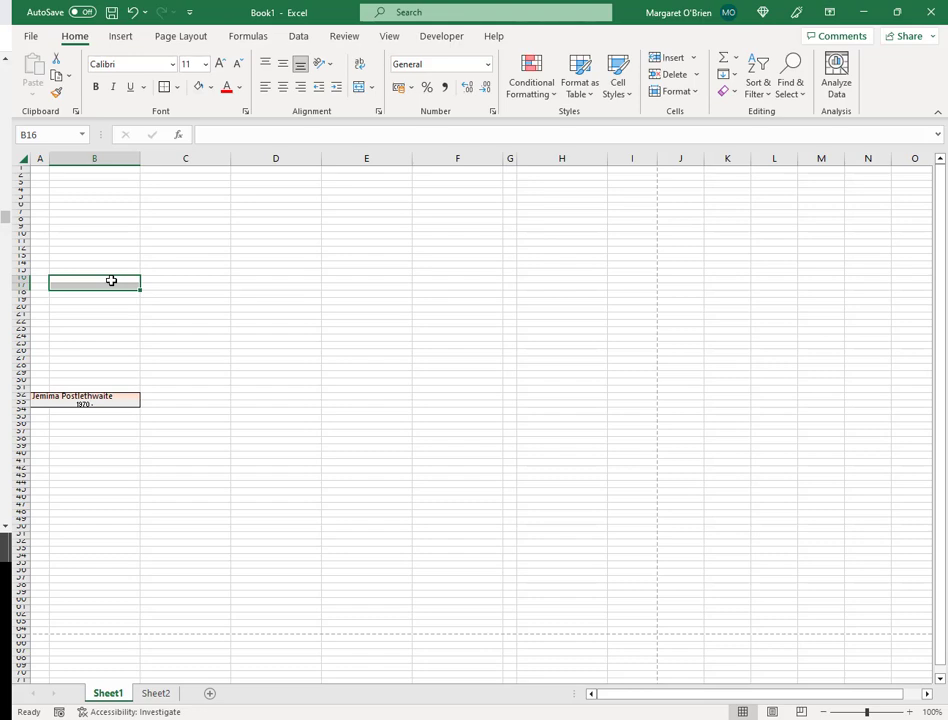
pyautogui.click(179, 88)
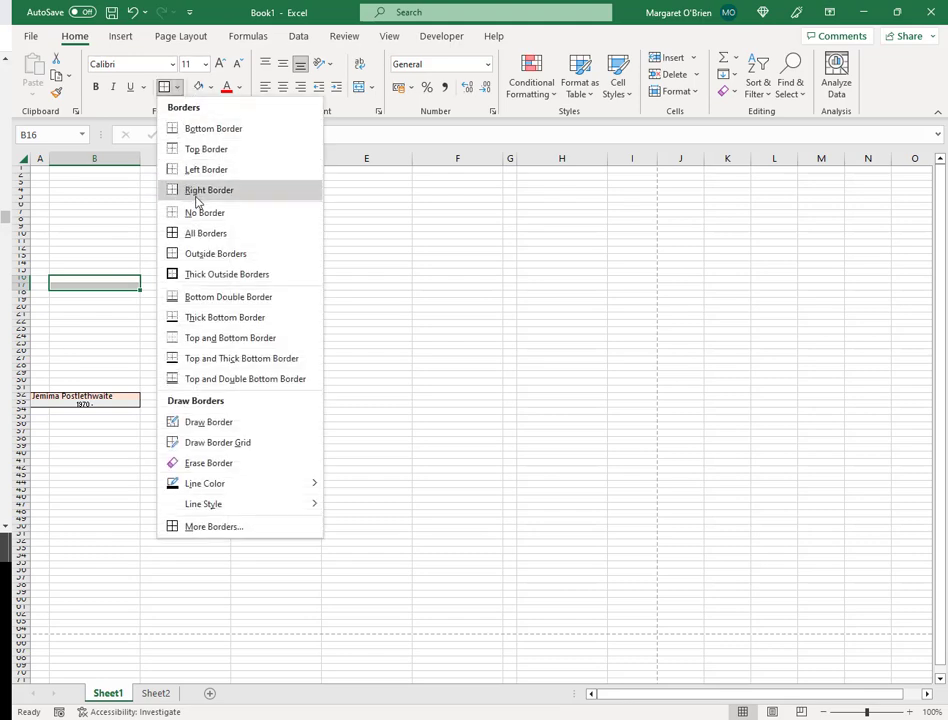
pyautogui.click(216, 256)
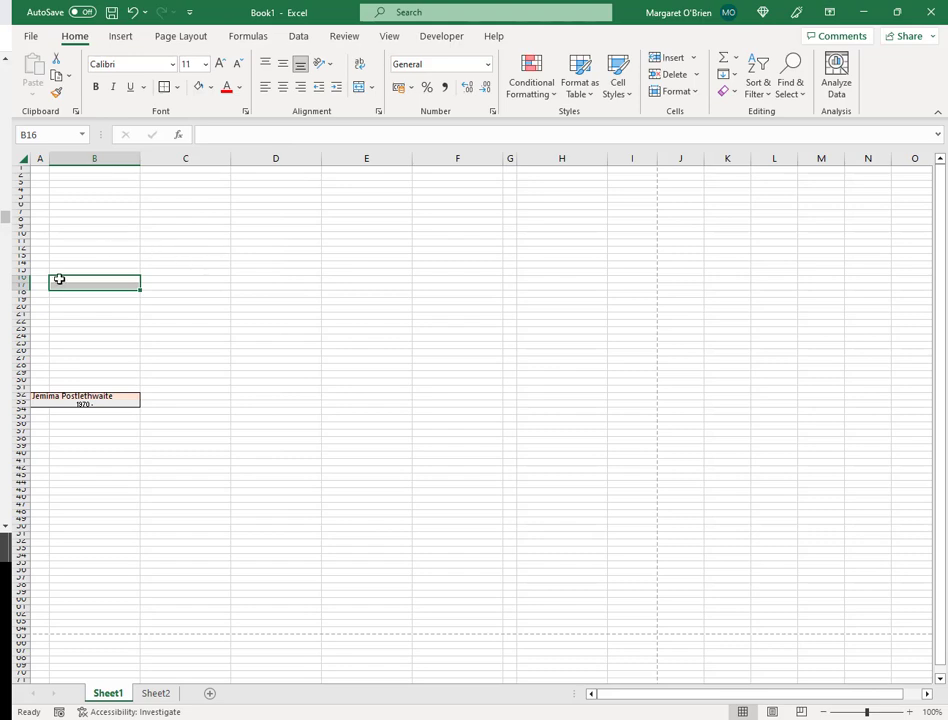
pyautogui.click(112, 277)
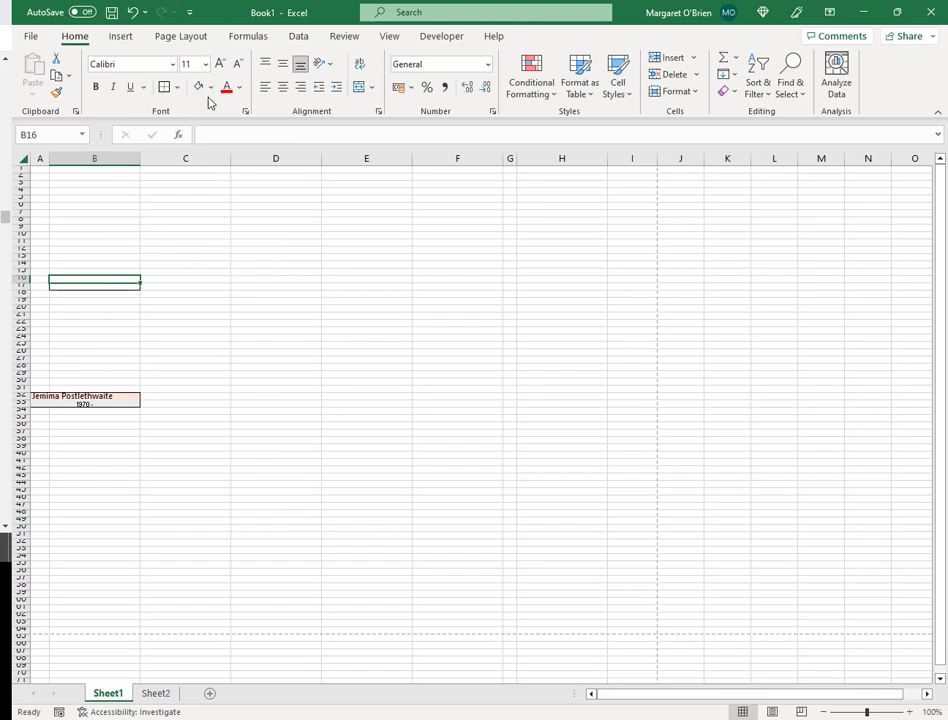
pyautogui.click(172, 64)
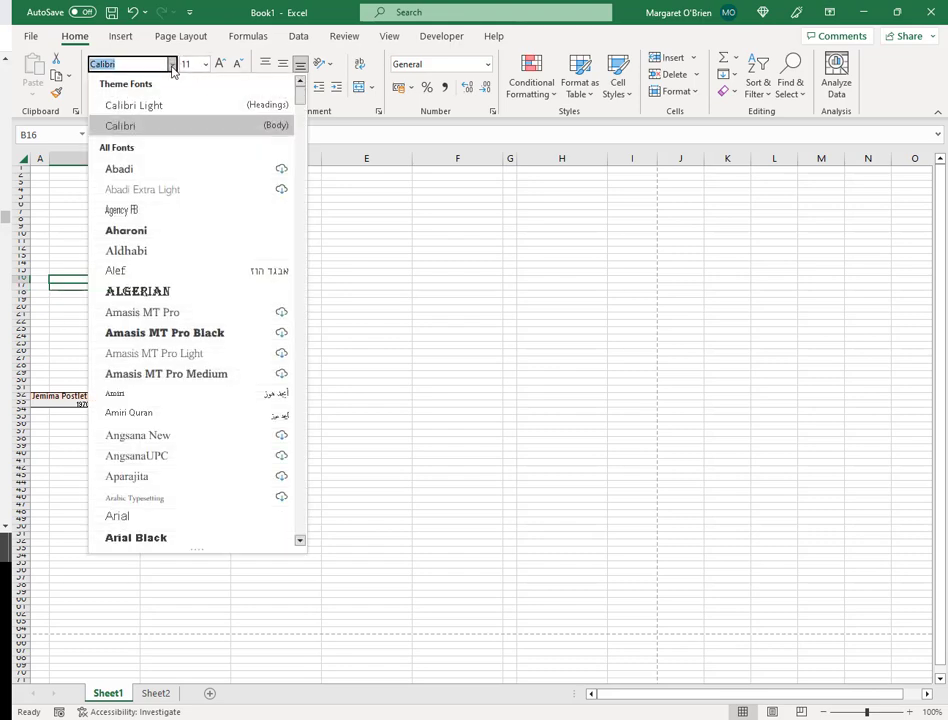
pyautogui.write('Sego')
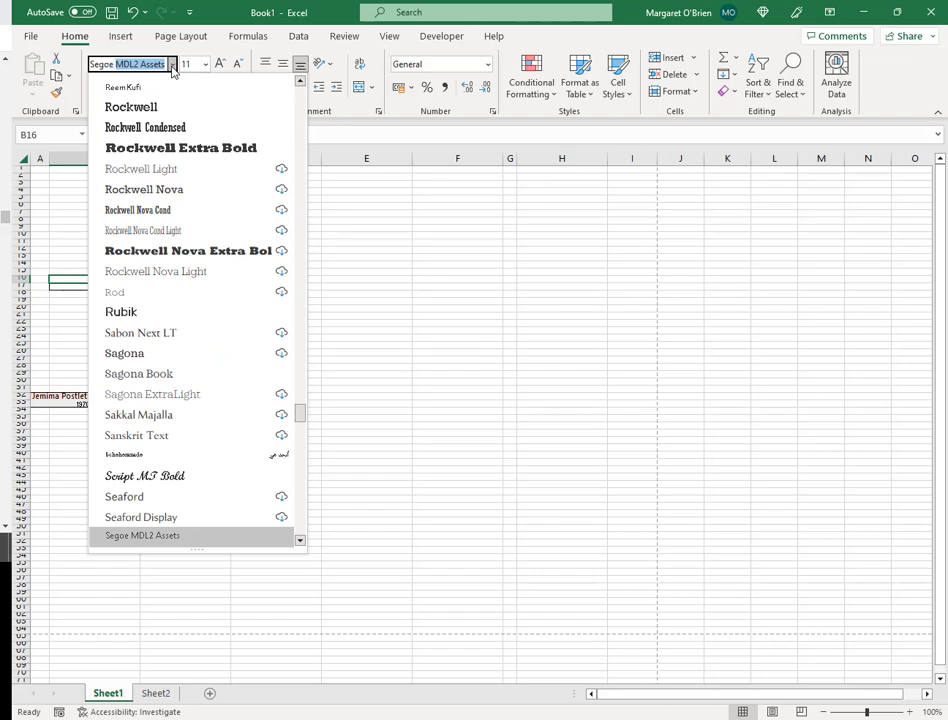
pyautogui.write('e UI')
pyautogui.click(204, 64)
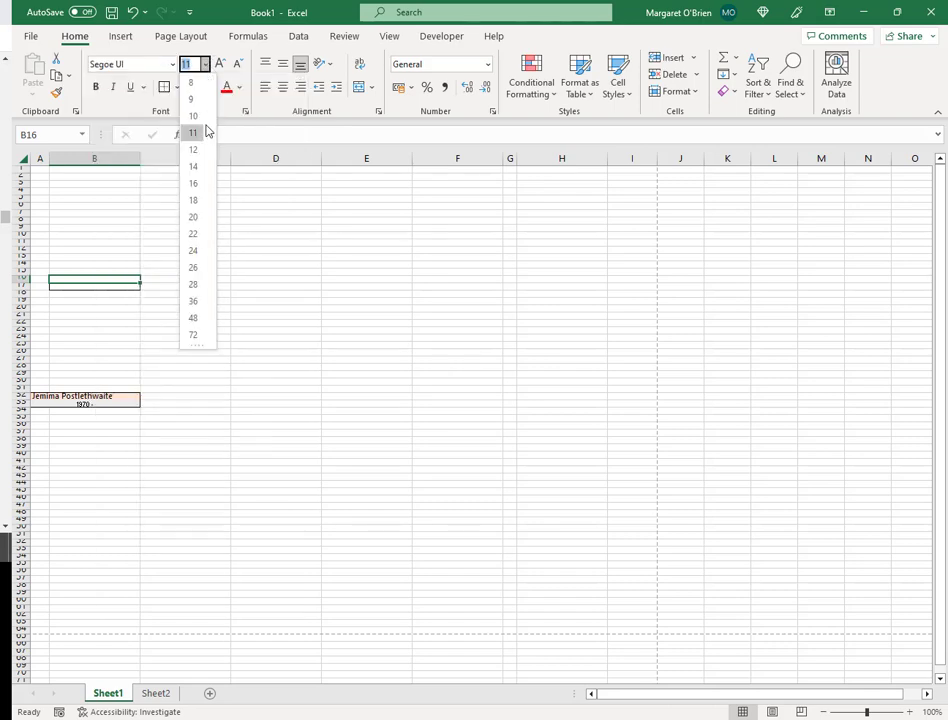
pyautogui.click(201, 84)
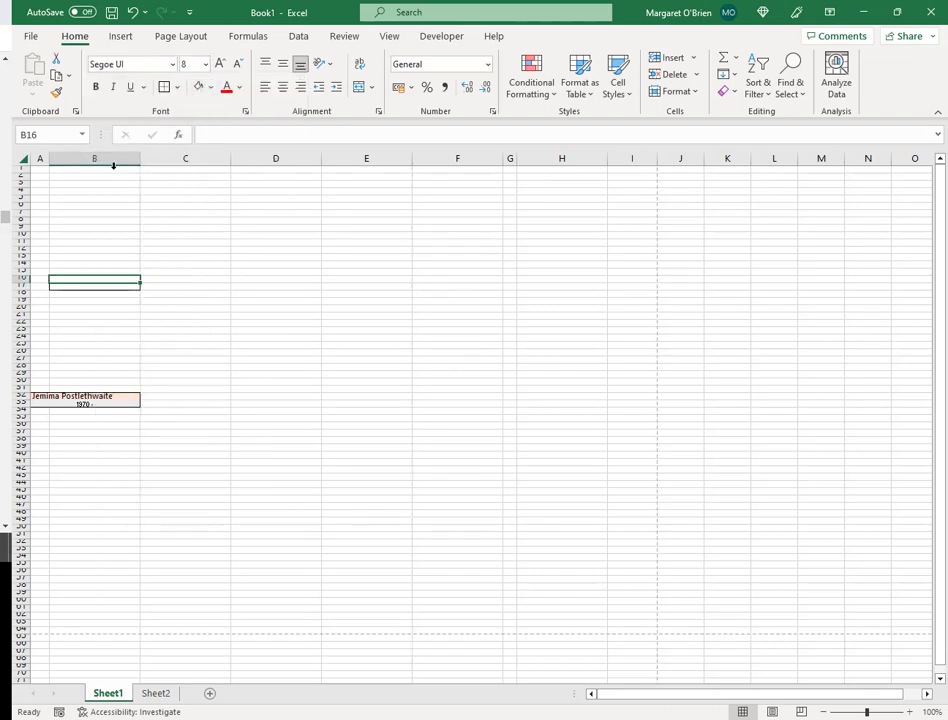
# - Set B17 to Segoe UI at size 7
pyautogui.click(94, 286)
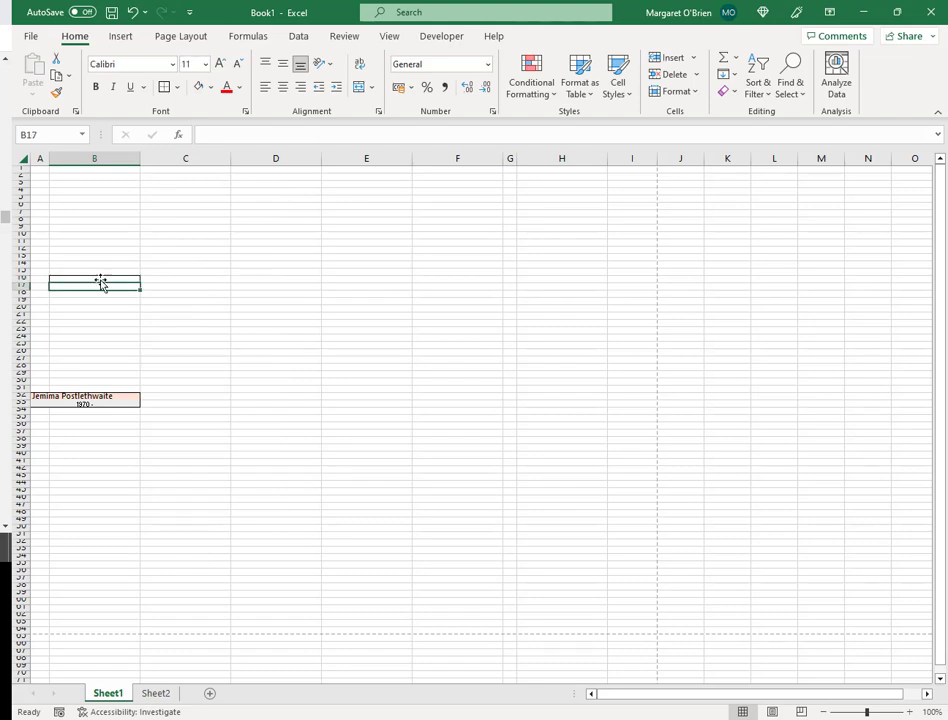
pyautogui.click(173, 64)
pyautogui.write('Sego')
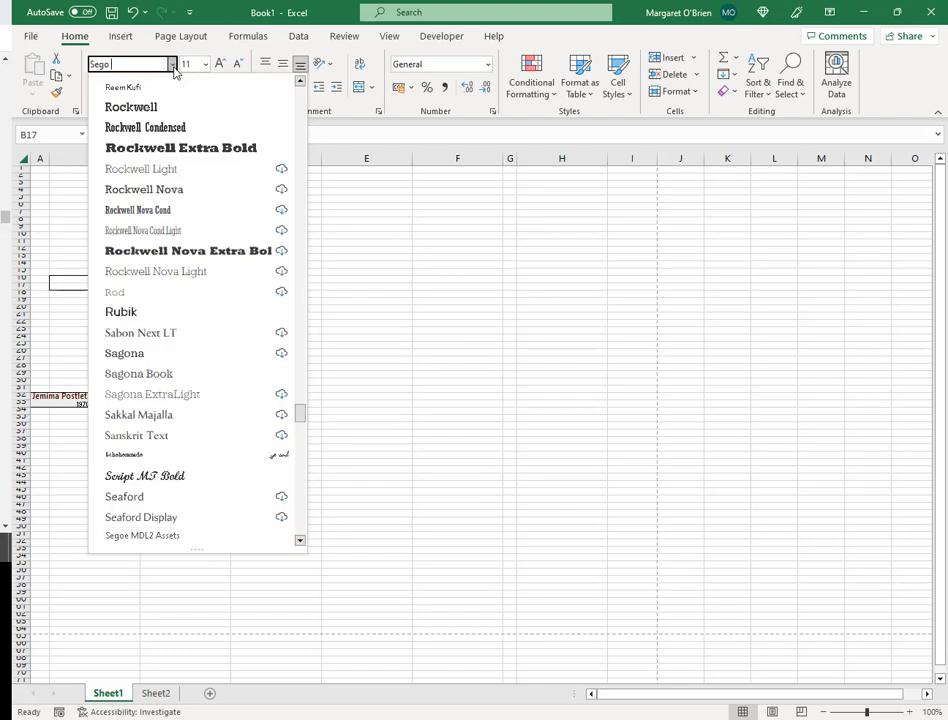
pyautogui.write('e UI')
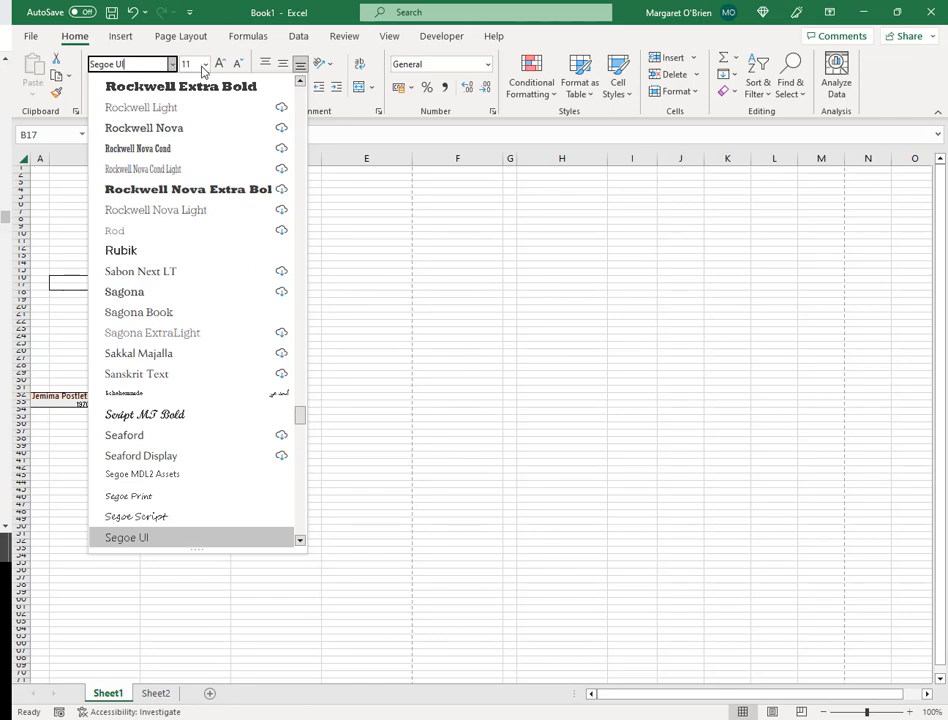
pyautogui.click(191, 64)
pyautogui.write('7')
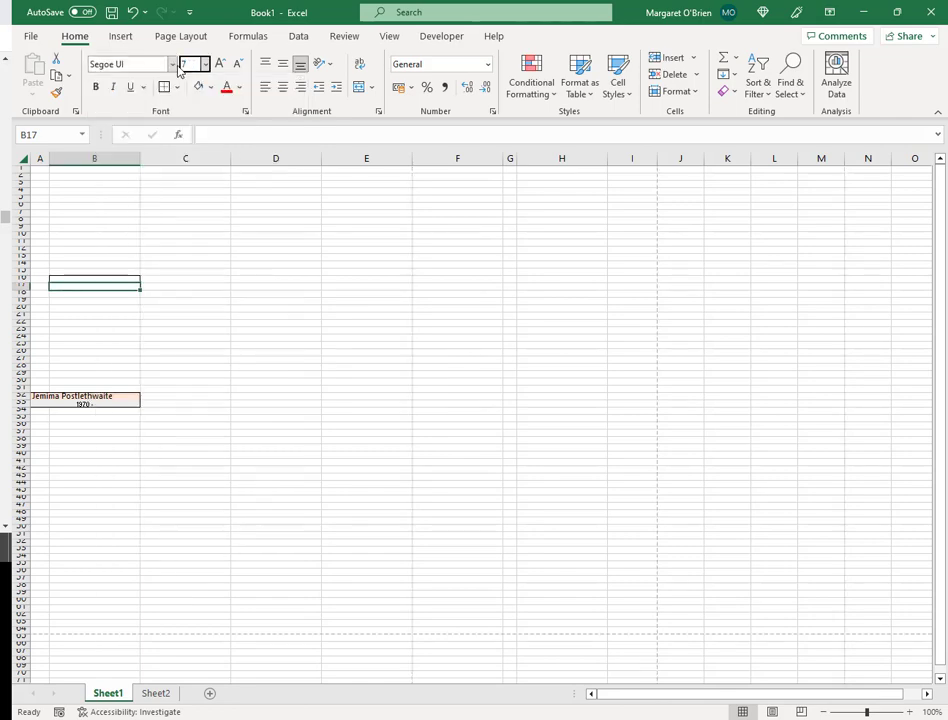
pyautogui.press('Return')
# - Middle-align B16, and top-align and centre B17
pyautogui.click(104, 280)
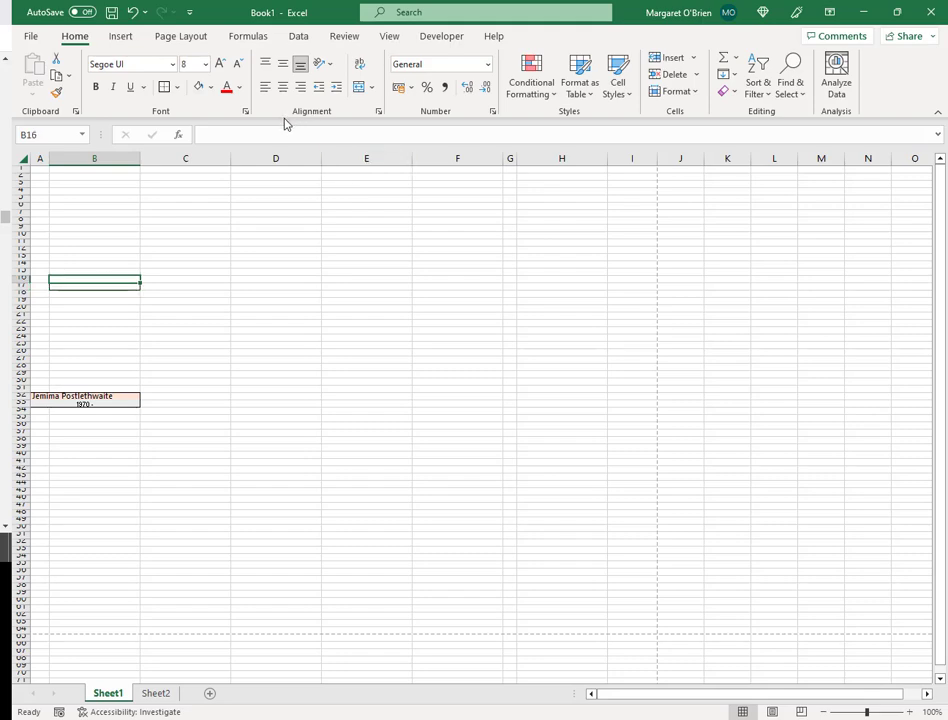
pyautogui.click(283, 63)
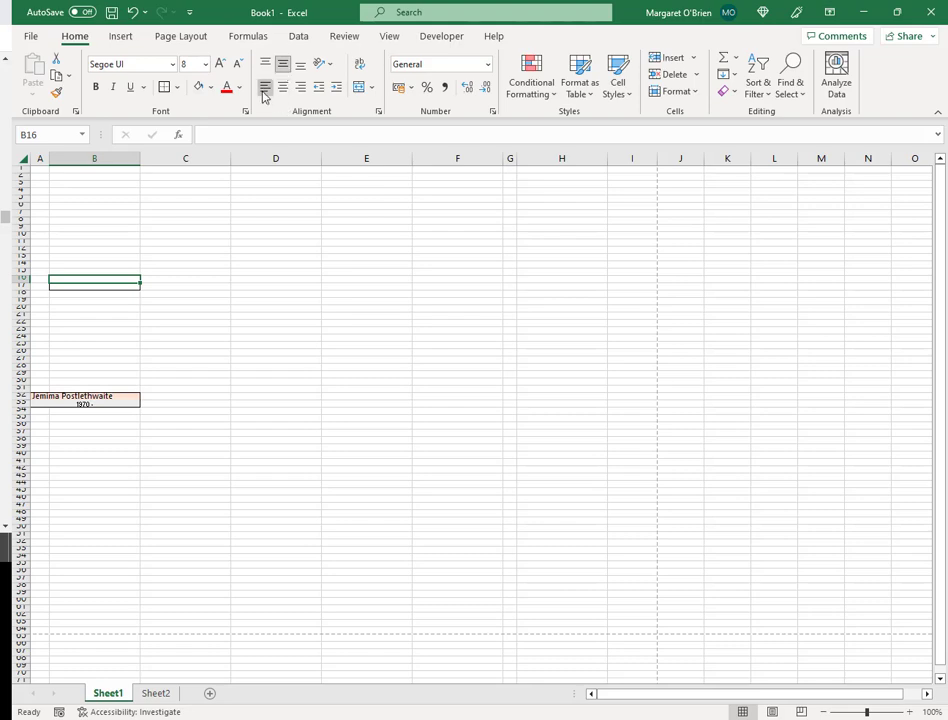
pyautogui.click(107, 287)
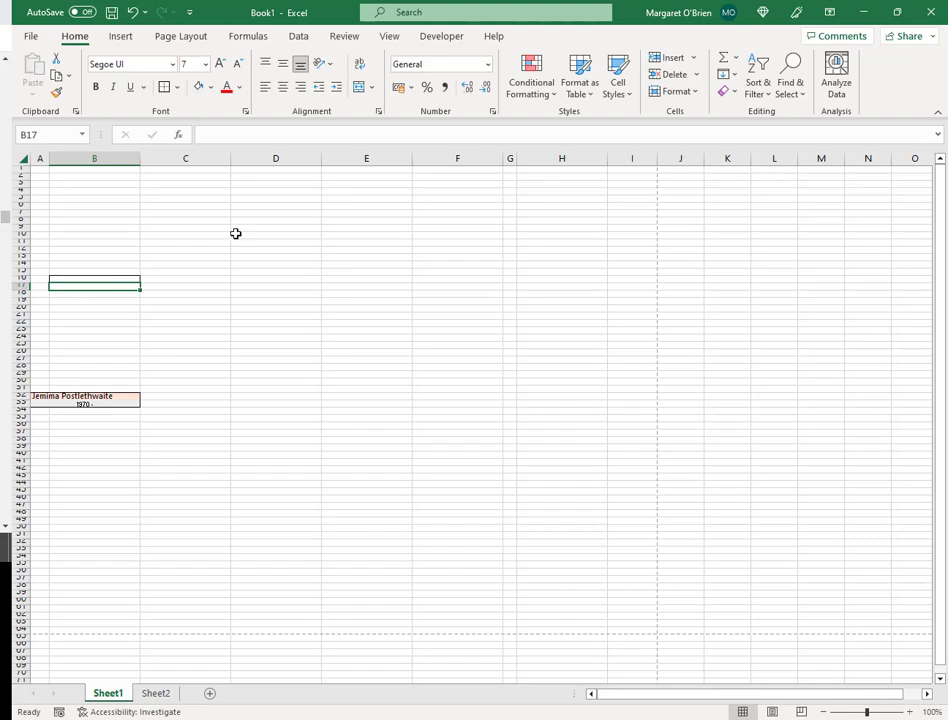
pyautogui.click(268, 66)
pyautogui.click(284, 92)
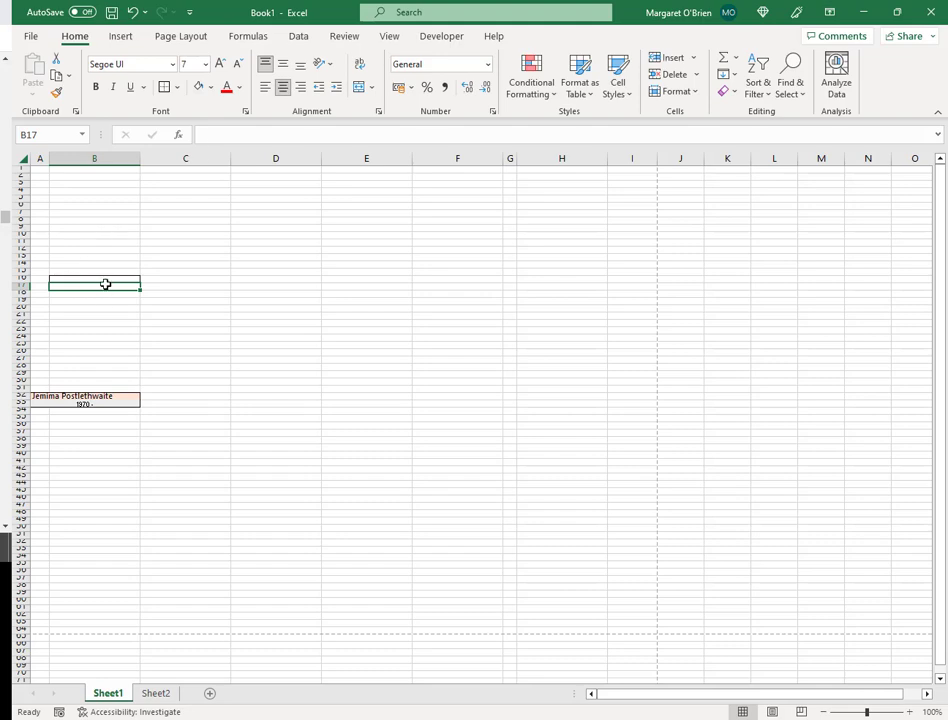
# - Fill B16 light blue and B17 pale grey (Gray Accent 3 Lighter 80%)
pyautogui.click(107, 279)
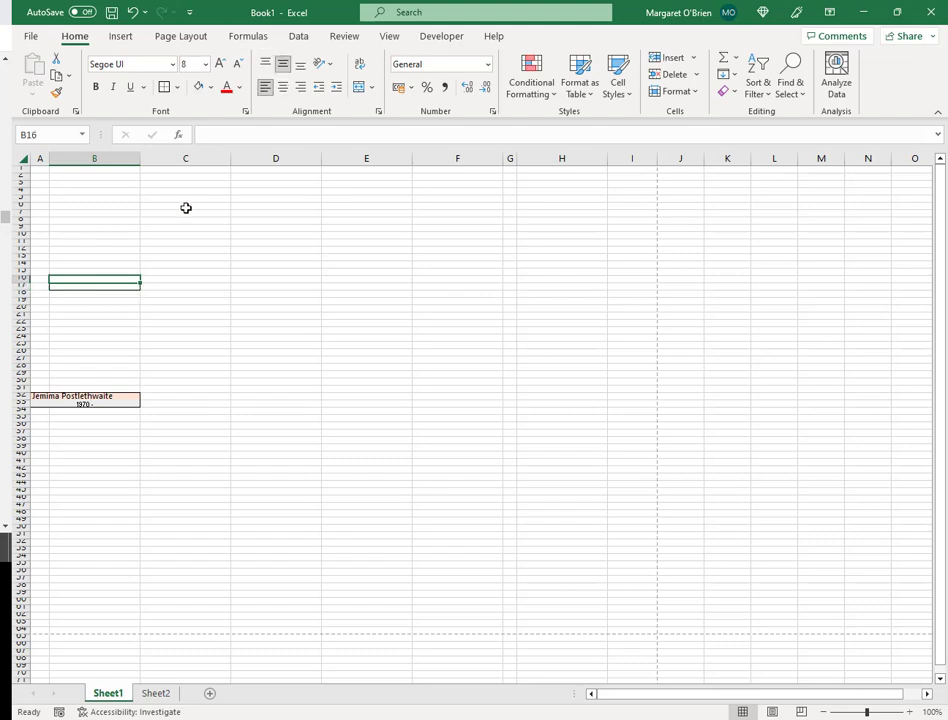
pyautogui.click(211, 88)
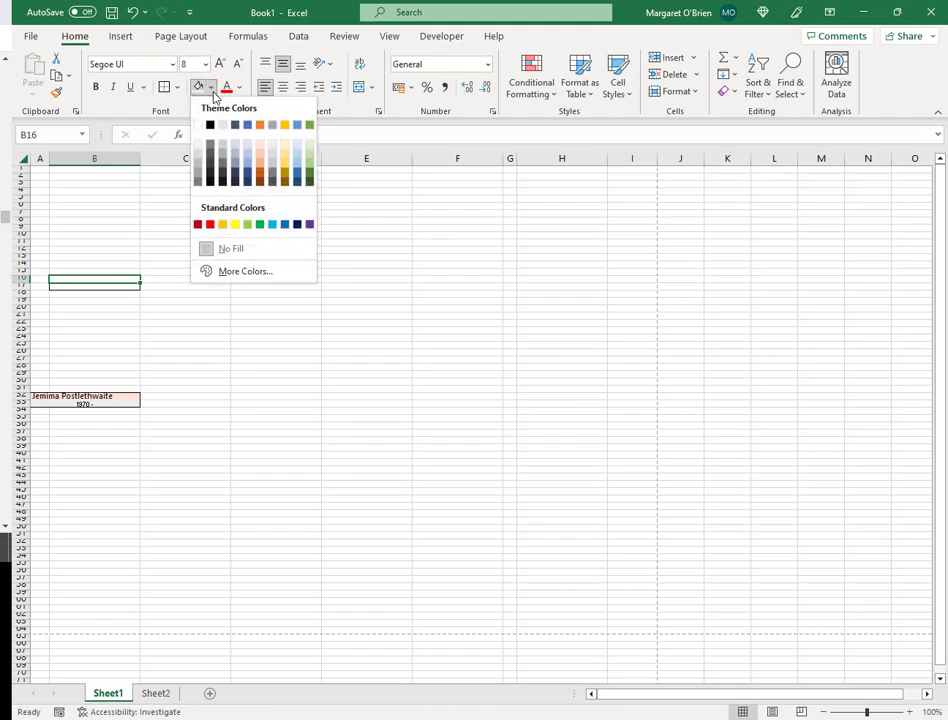
pyautogui.click(250, 151)
pyautogui.click(97, 288)
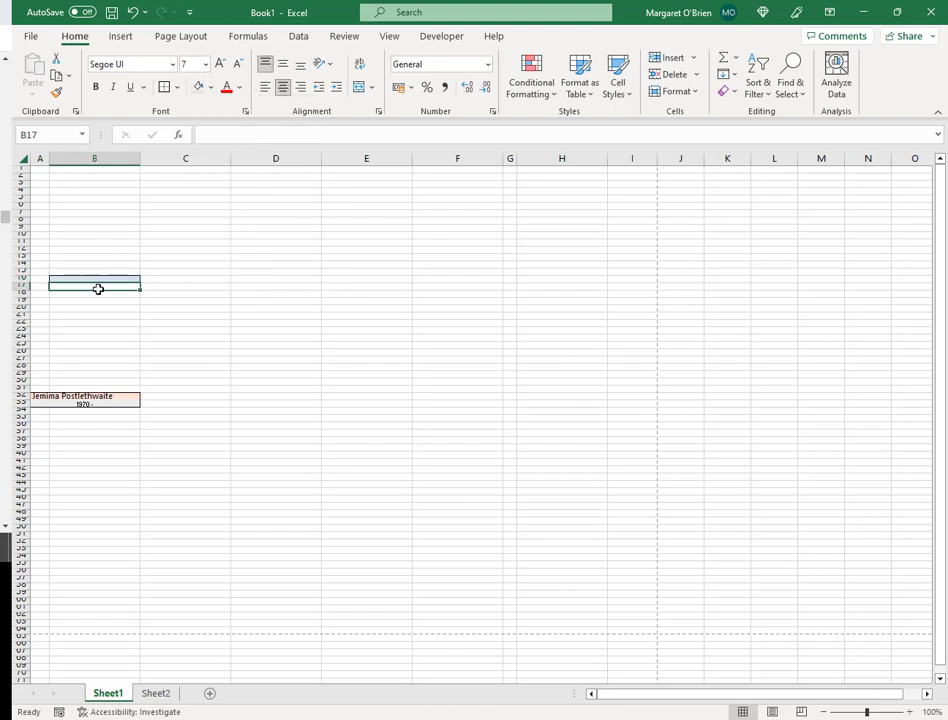
pyautogui.click(211, 88)
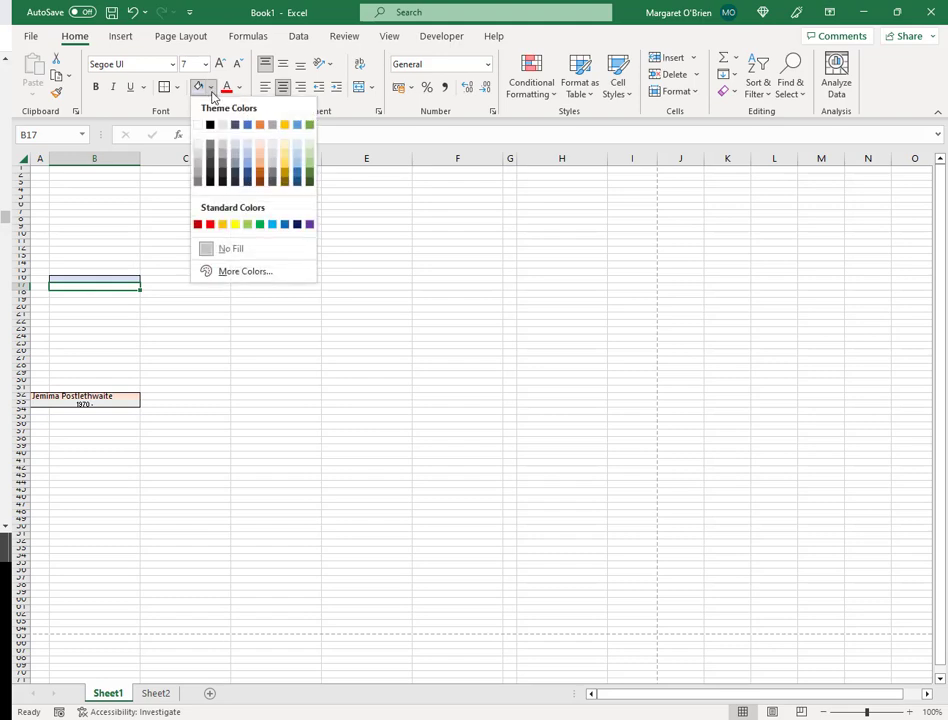
pyautogui.click(273, 147)
pyautogui.press('Down')
pyautogui.press('Down')
pyautogui.press('Down')
pyautogui.press('Down')
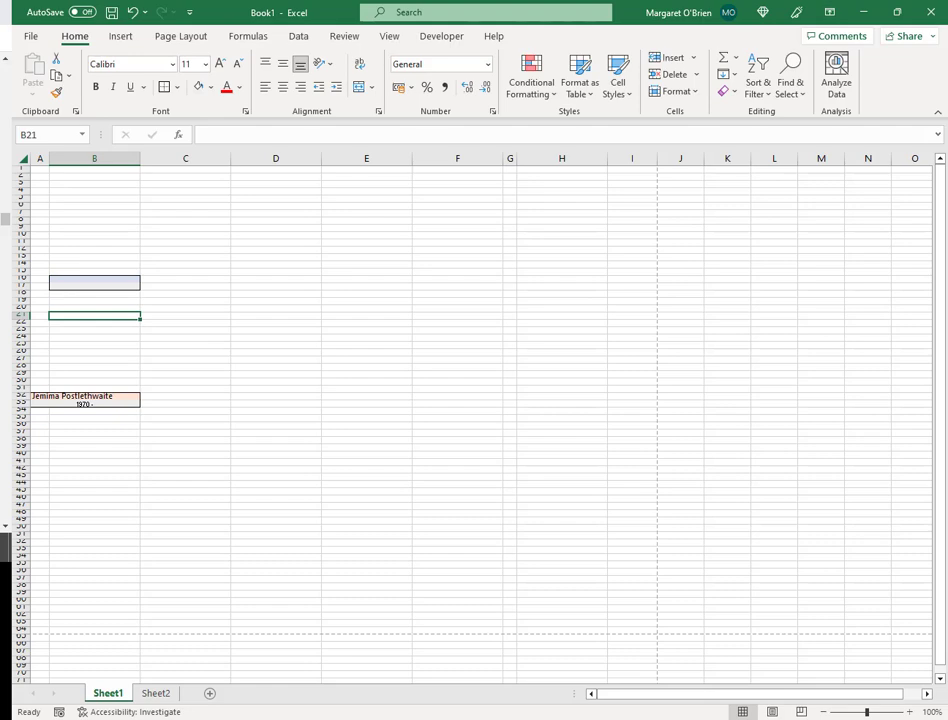
# - Enter a long test name in B16 to check overflow
pyautogui.click(120, 280)
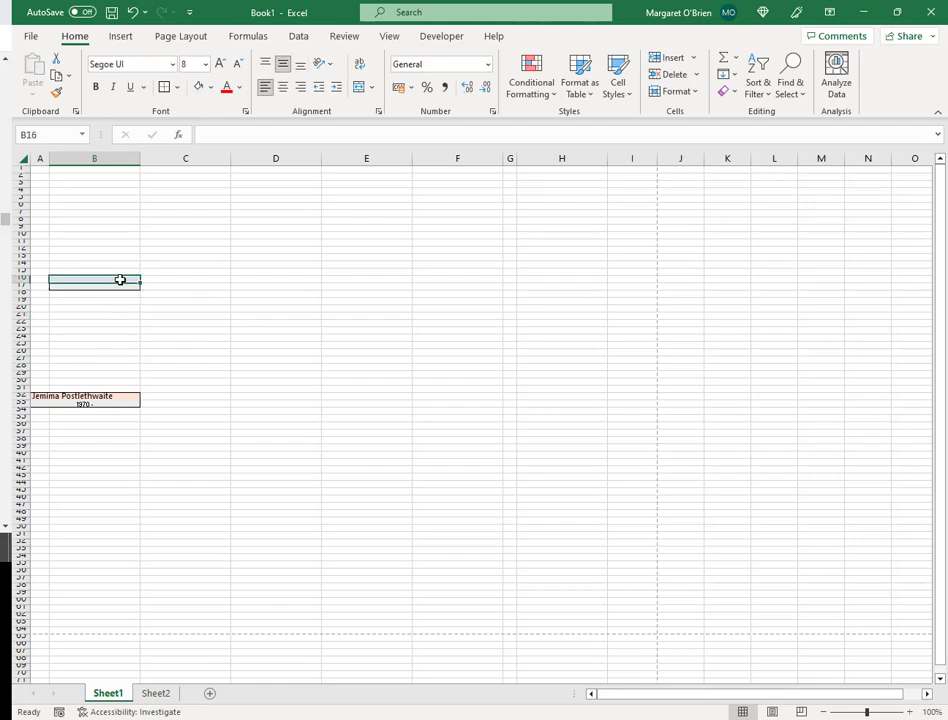
pyautogui.write('Albertus')
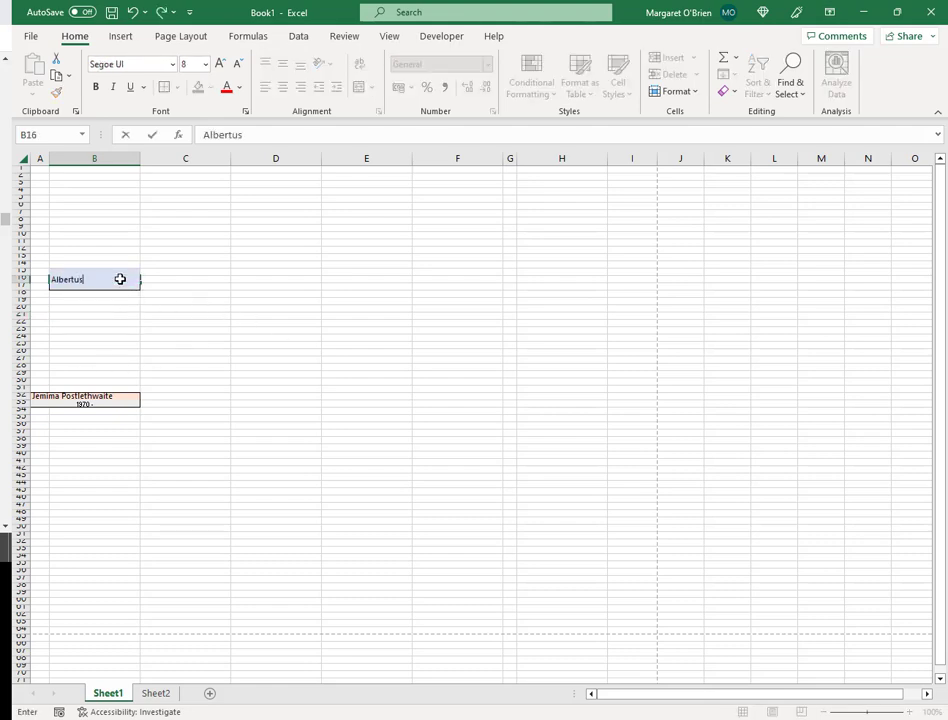
pyautogui.write(' Postlethwaitehigginbotham')
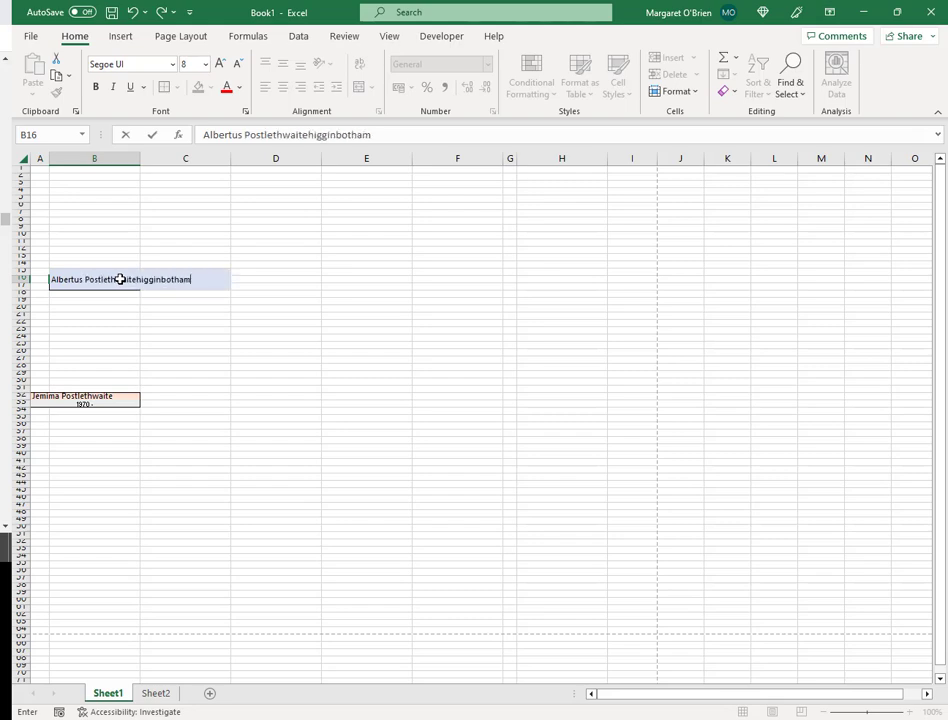
pyautogui.press('Tab')
pyautogui.press('Down')
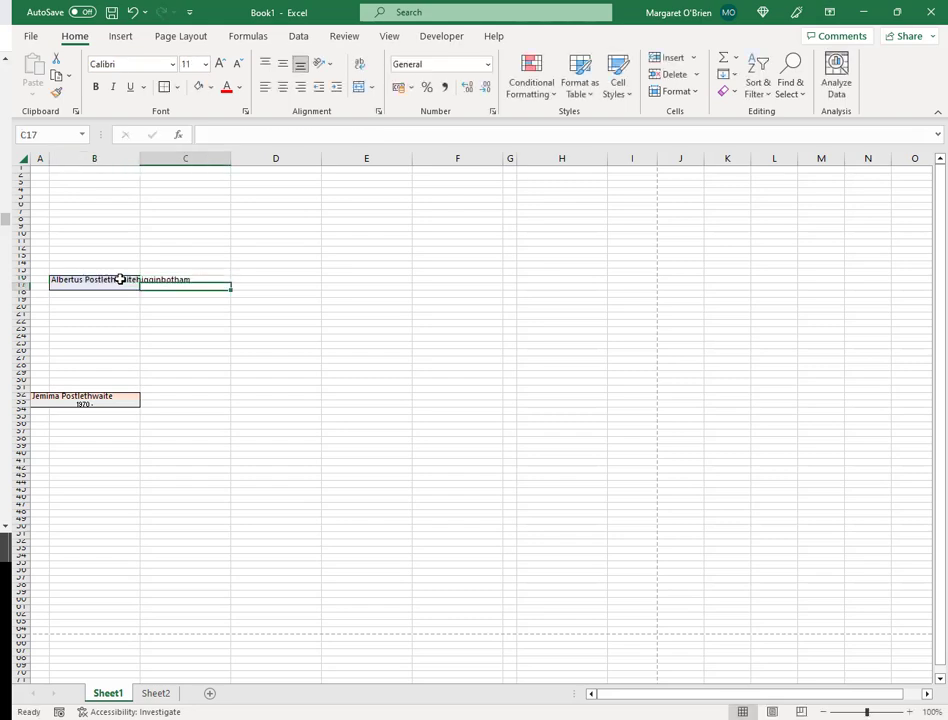
pyautogui.press('Down')
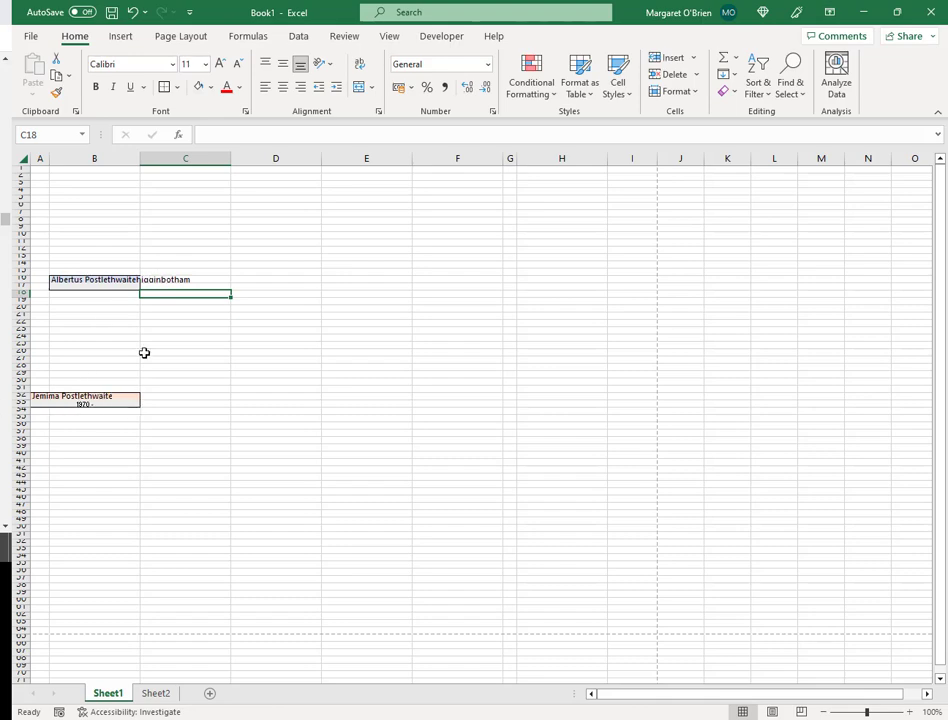
# - Put a blank entry in C16 to clip the name, then clear B16:C17
pyautogui.click(150, 279)
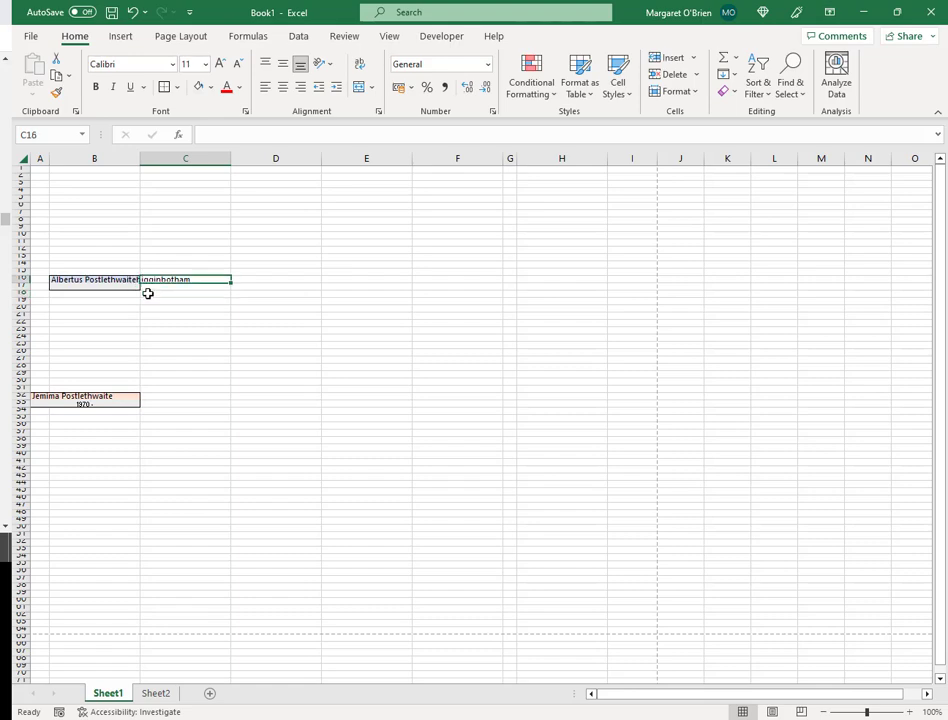
pyautogui.press('BackSpace')
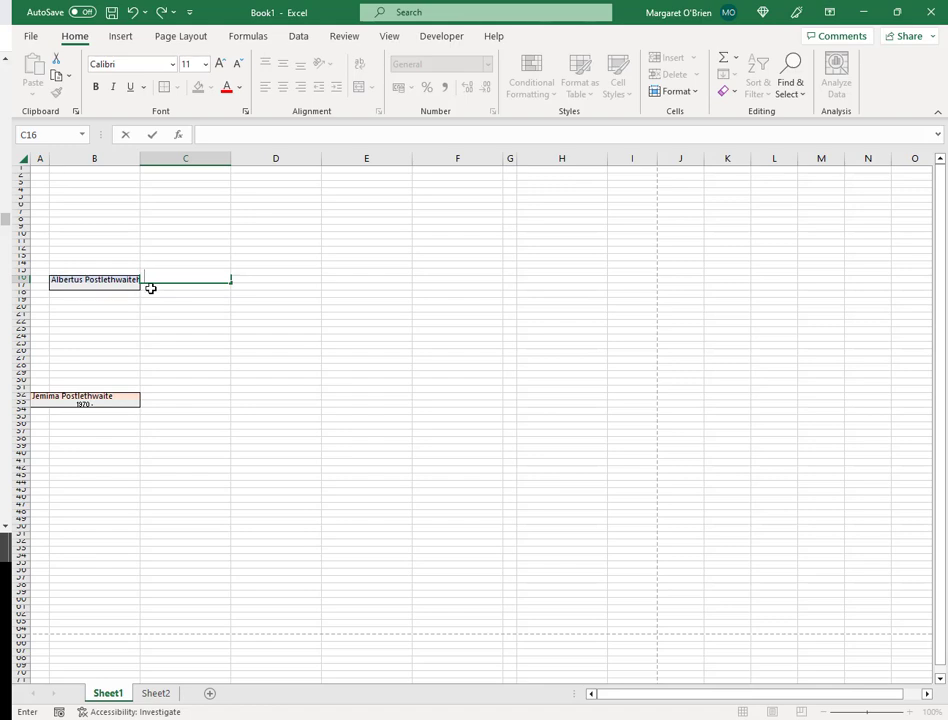
pyautogui.click(150, 288)
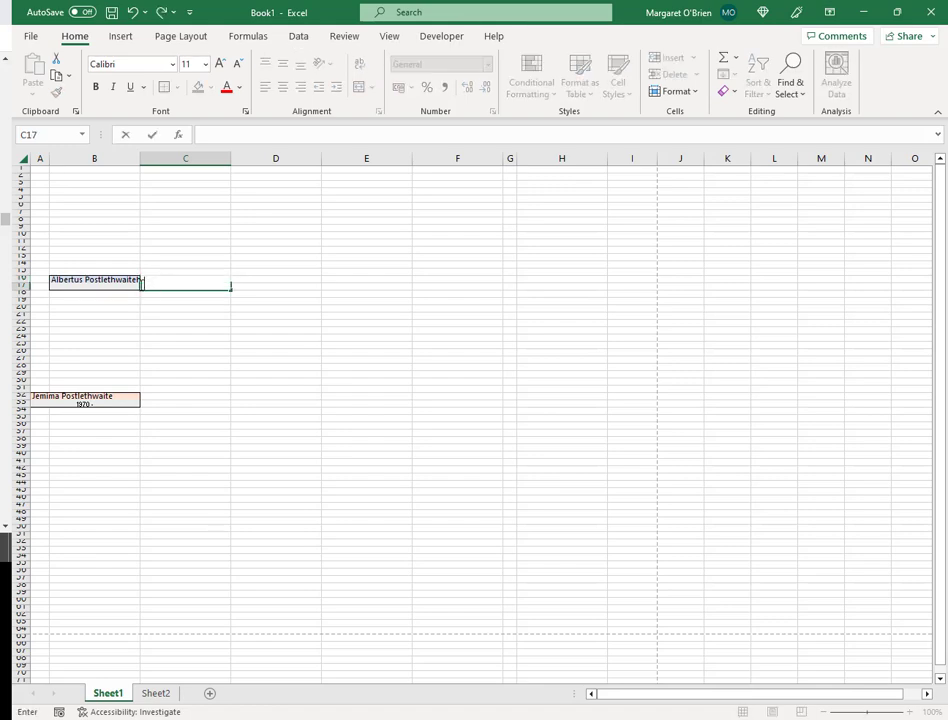
pyautogui.moveTo(118, 277); pyautogui.dragTo(149, 289)
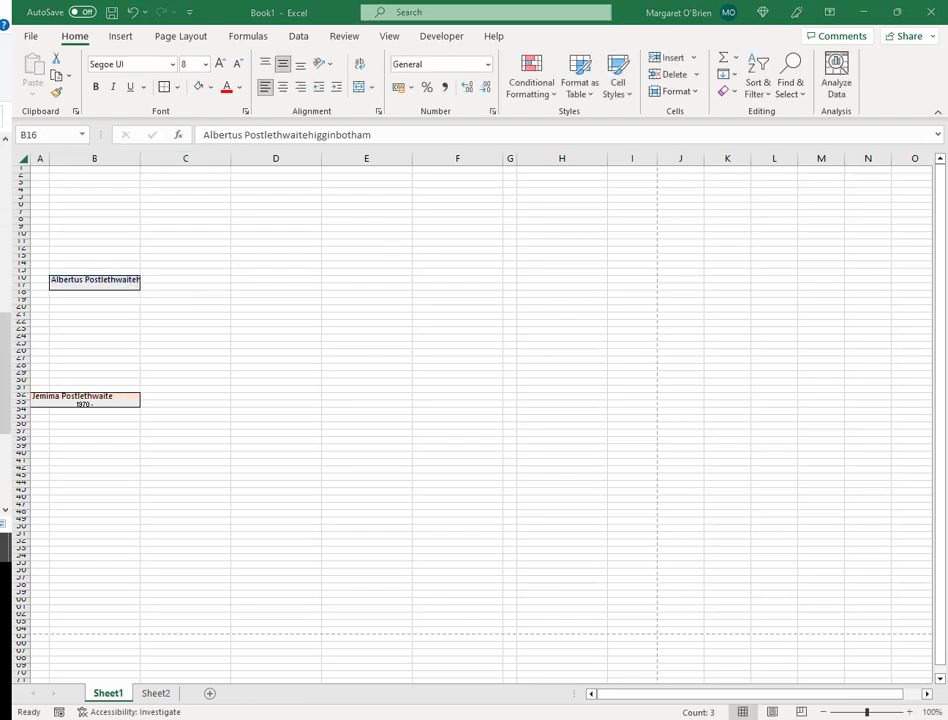
pyautogui.press('BackSpace')
# - Copy the four-cell box B16:C17 and bring up the tutorial's Step 6 in Chrome
pyautogui.click(98, 304)
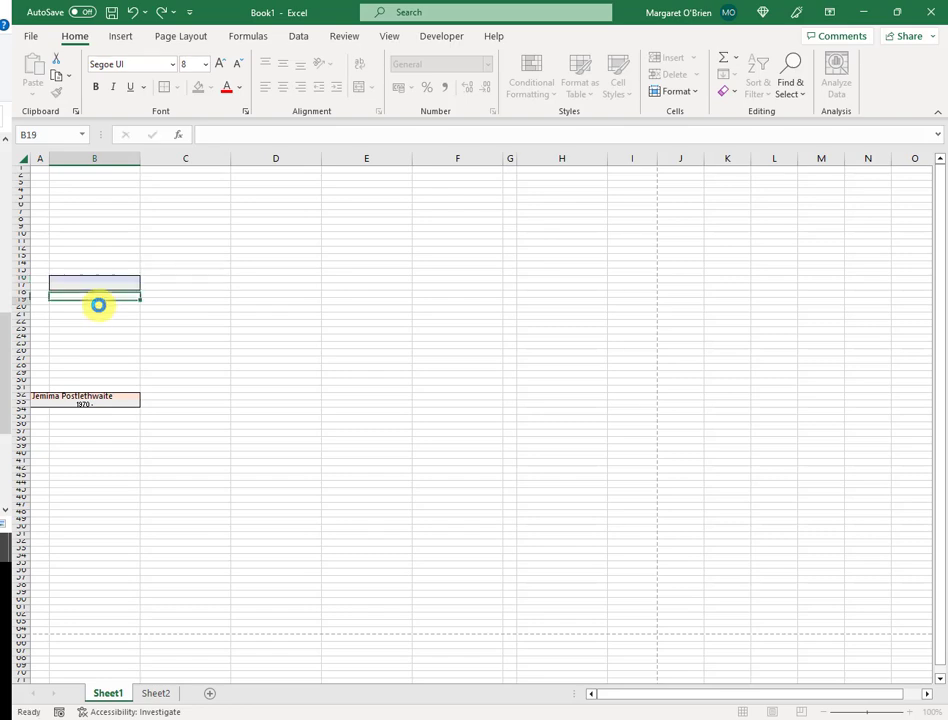
pyautogui.moveTo(125, 278); pyautogui.dragTo(150, 287)
pyautogui.doubleClick(155, 279)
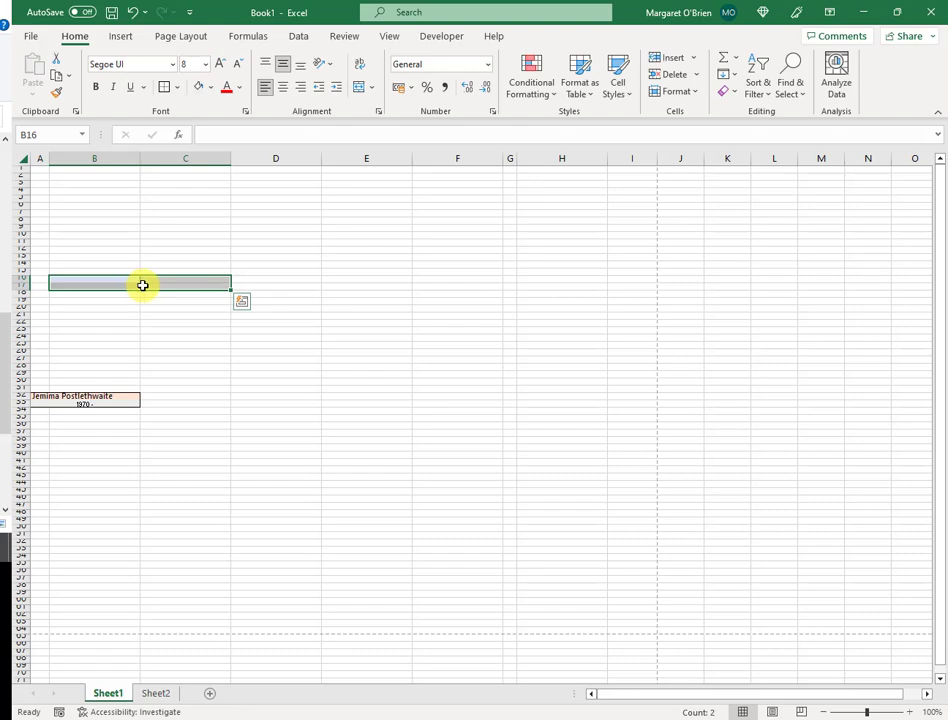
pyautogui.hotkey('ctrl', 'c')
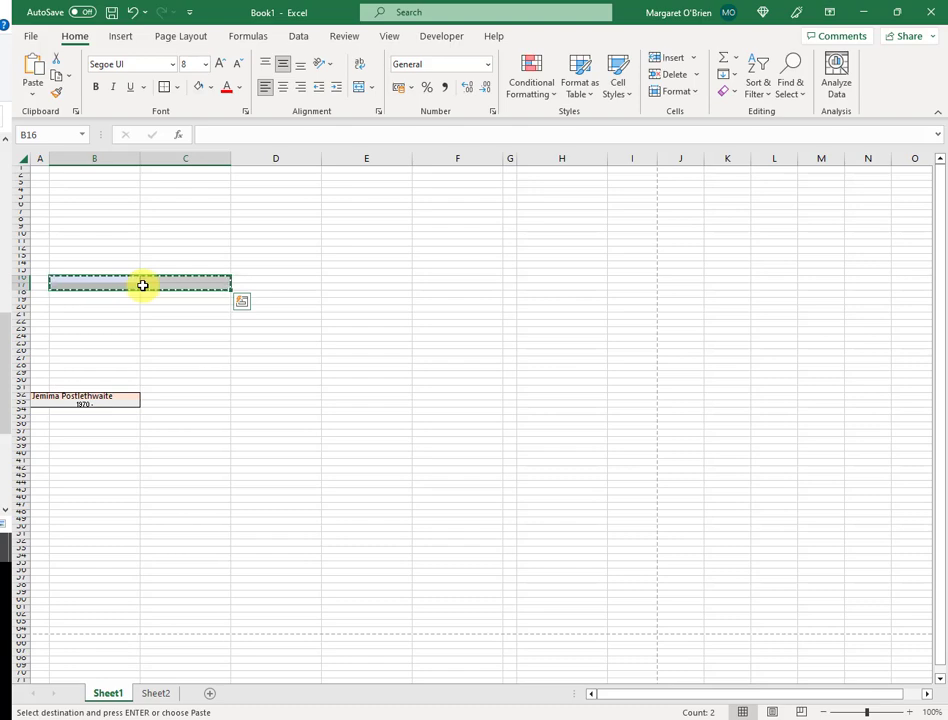
pyautogui.hotkey('alt', 'Tab')
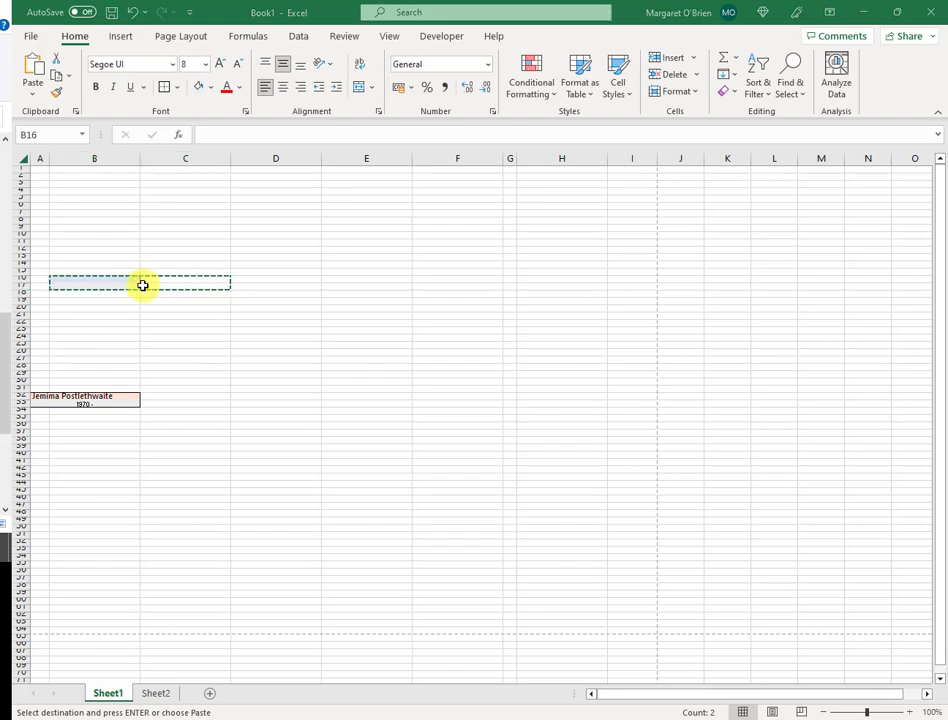
pyautogui.hotkey('alt', 'Tab')
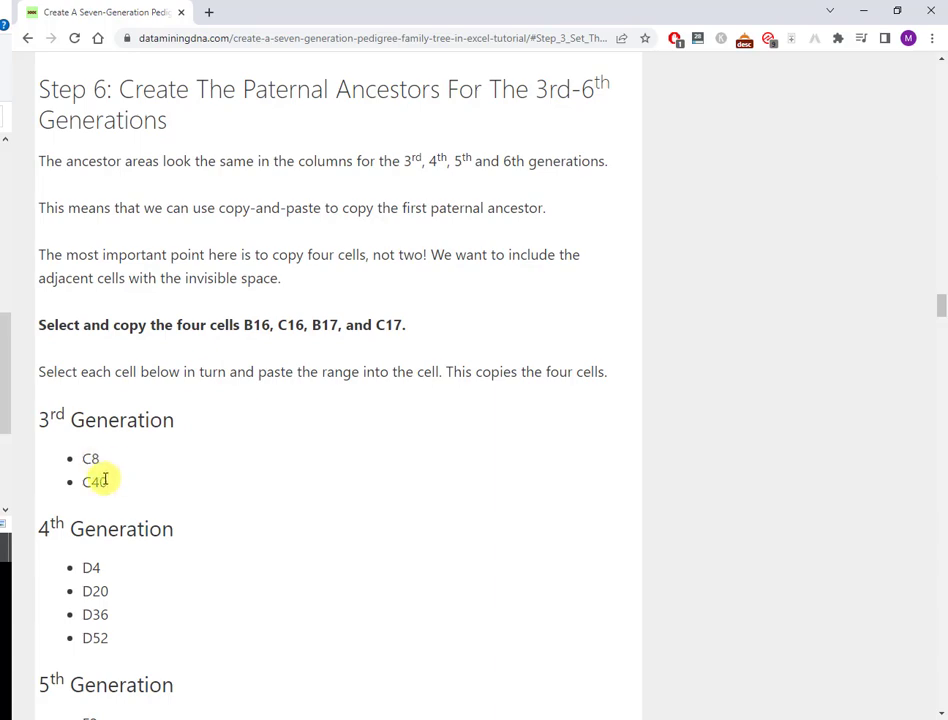
# - Return to Excel and select C8 as the paste destination
pyautogui.hotkey('alt', 'Tab')
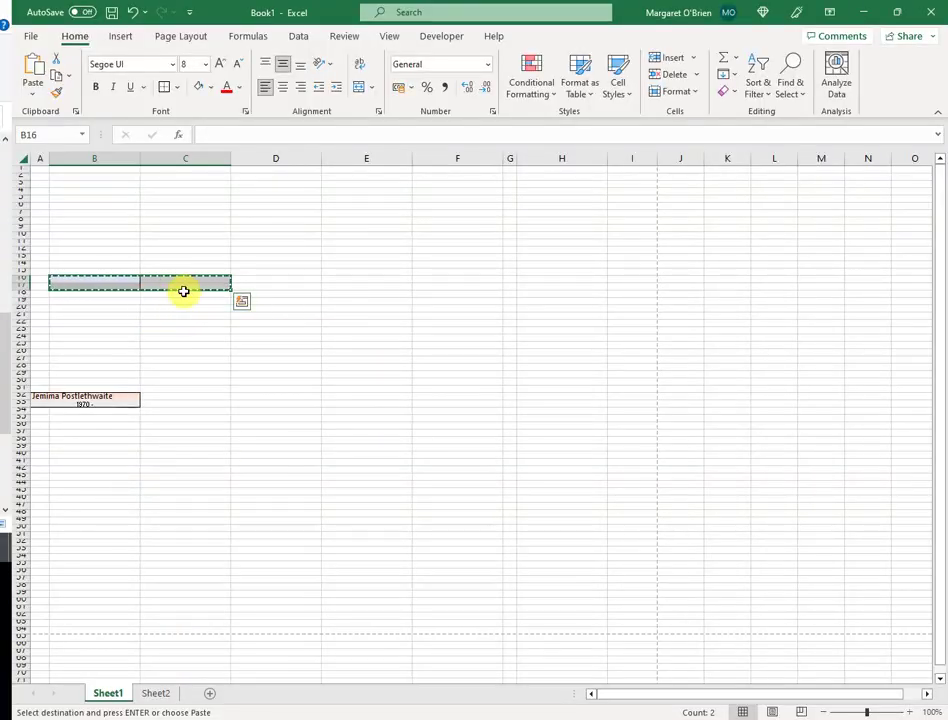
pyautogui.click(193, 220)
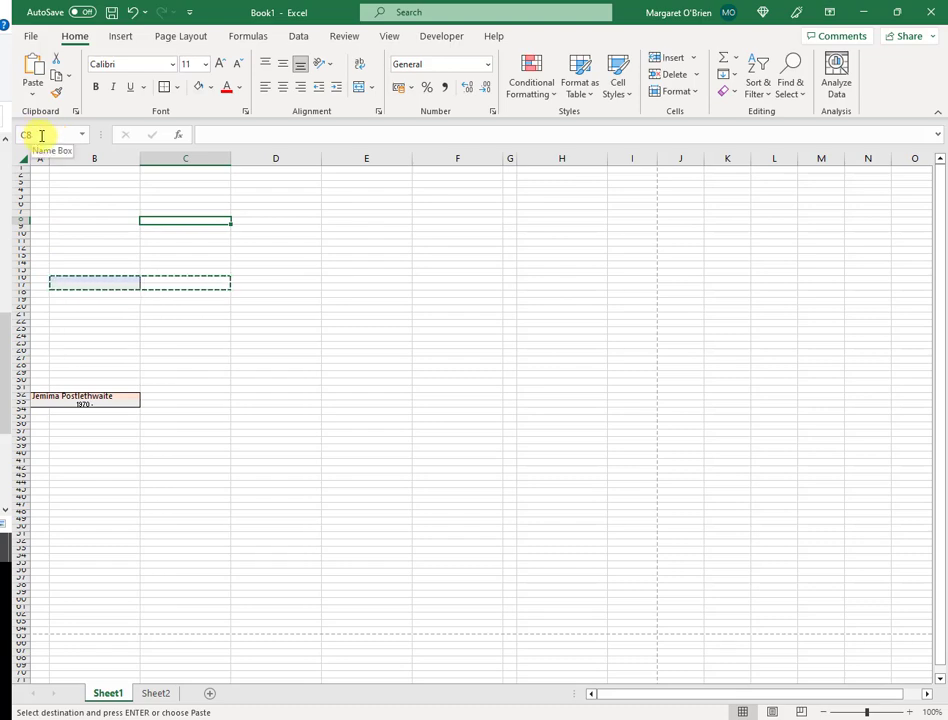
# - Paste the copied ancestor box into C8 and C40
pyautogui.hotkey('ctrl', 'v')
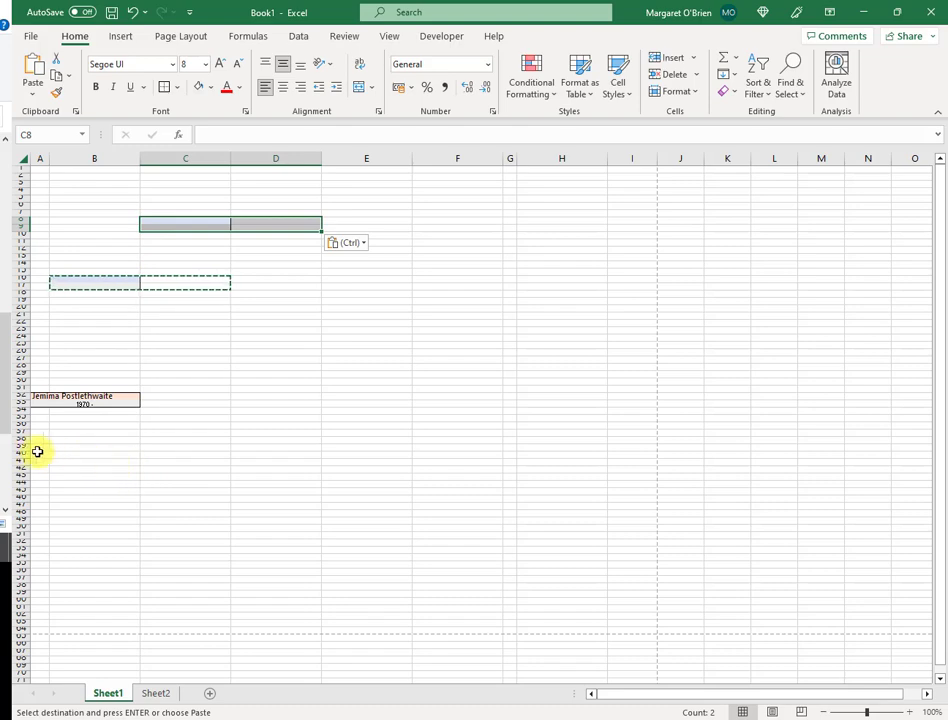
pyautogui.click(172, 456)
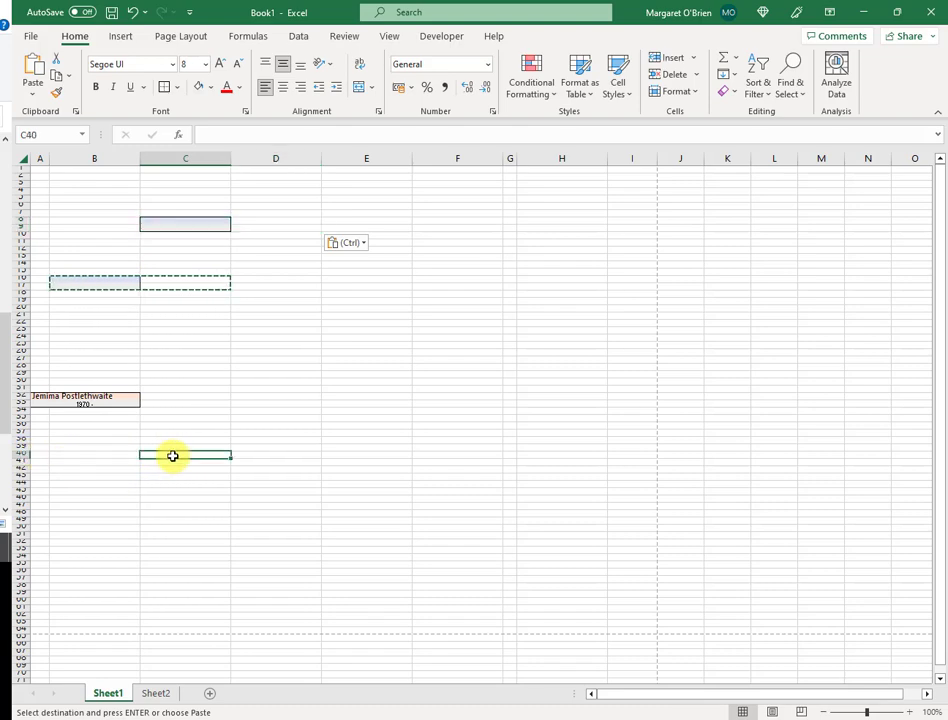
pyautogui.hotkey('ctrl', 'v')
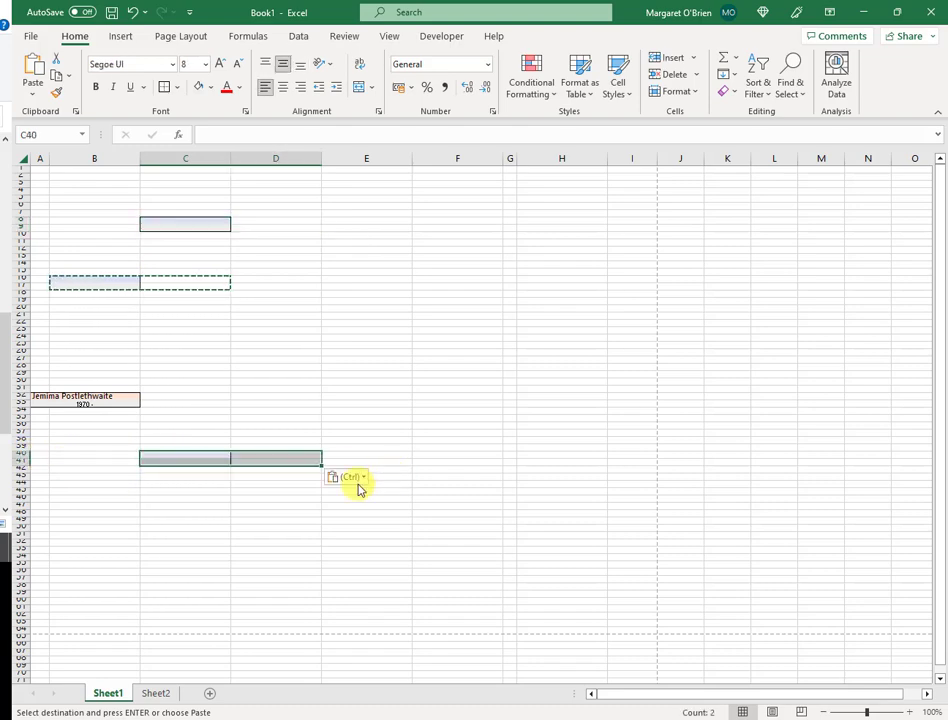
pyautogui.hotkey('alt', 'Tab')
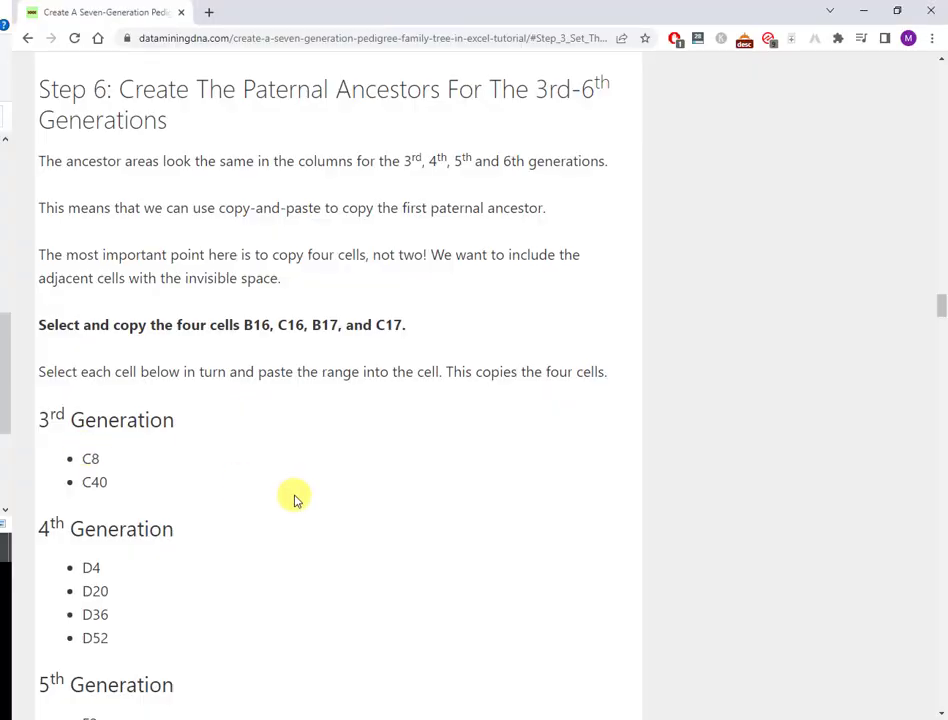
# - Paste 4th-generation ancestor boxes at D4, D20, D36 and D52
pyautogui.scroll(-3, 294, 497)
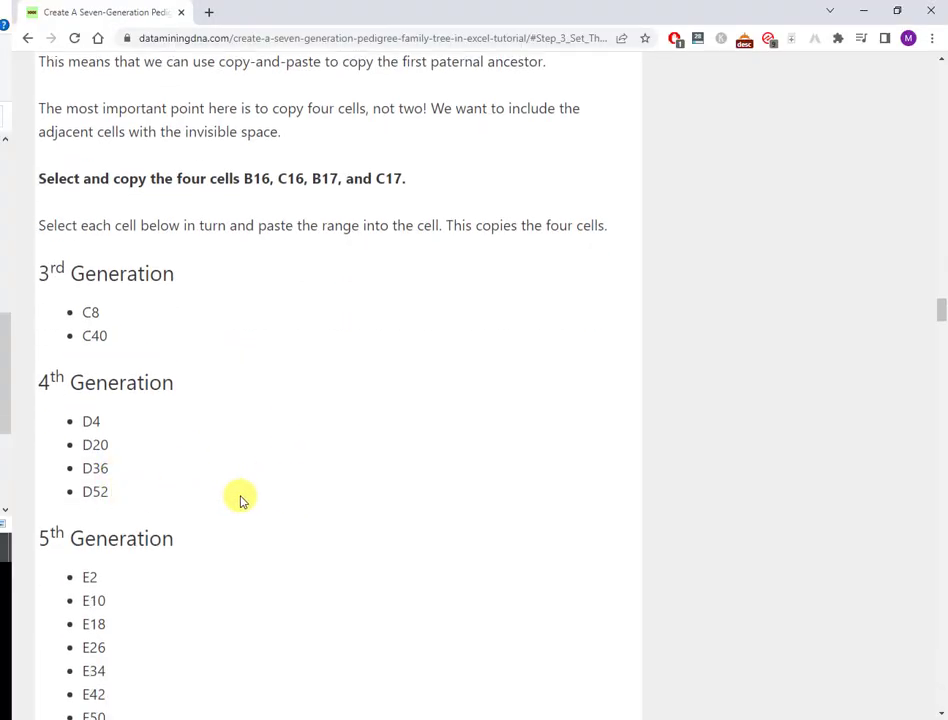
pyautogui.hotkey('alt', 'Tab')
pyautogui.click(273, 192)
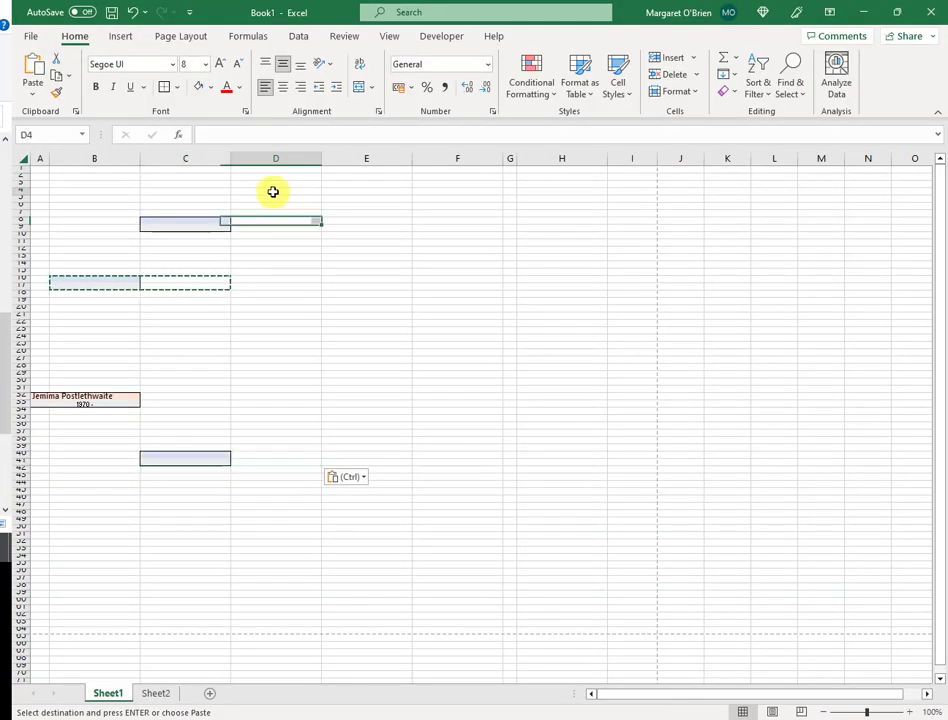
pyautogui.hotkey('ctrl', 'v')
pyautogui.click(256, 310)
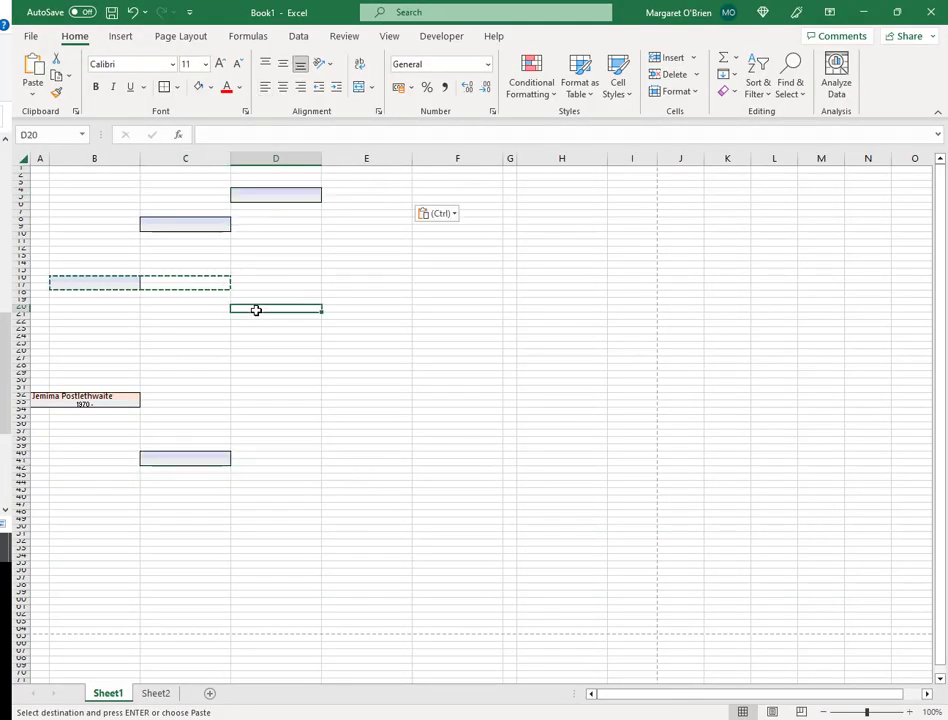
pyautogui.hotkey('ctrl', 'v')
pyautogui.click(276, 425)
pyautogui.hotkey('ctrl', 'v')
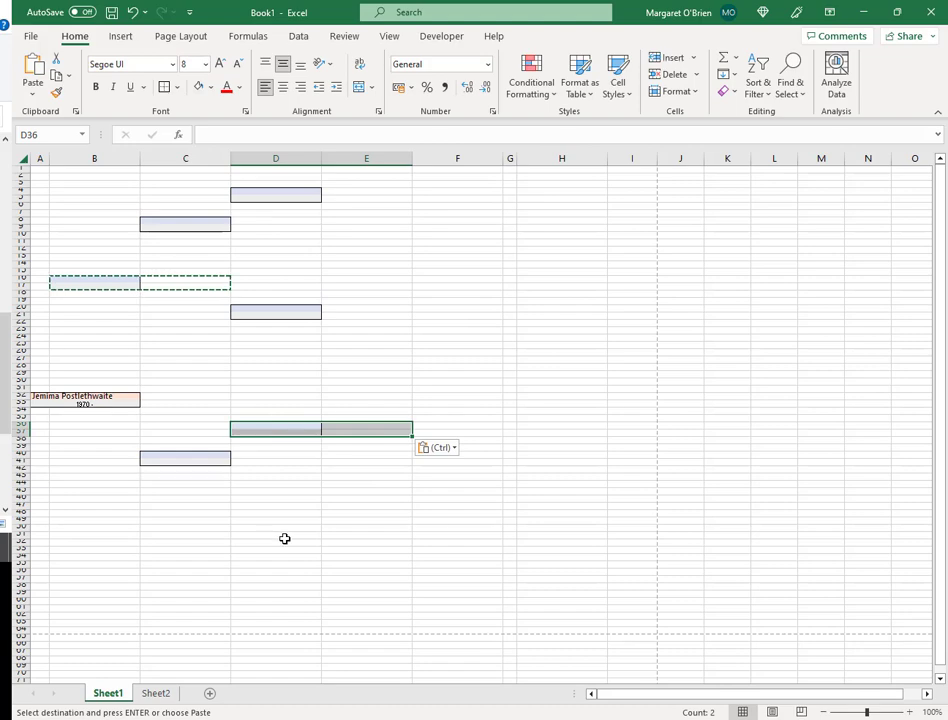
pyautogui.click(69, 543)
pyautogui.press('Right')
pyautogui.press('Right')
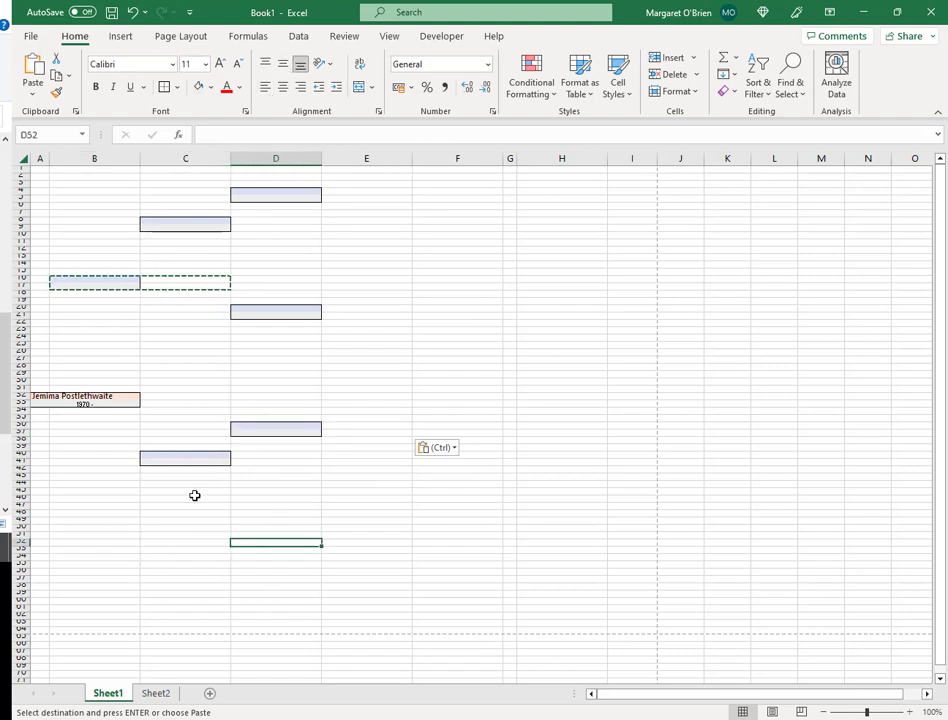
pyautogui.hotkey('ctrl', 'v')
pyautogui.hotkey('alt', 'Tab')
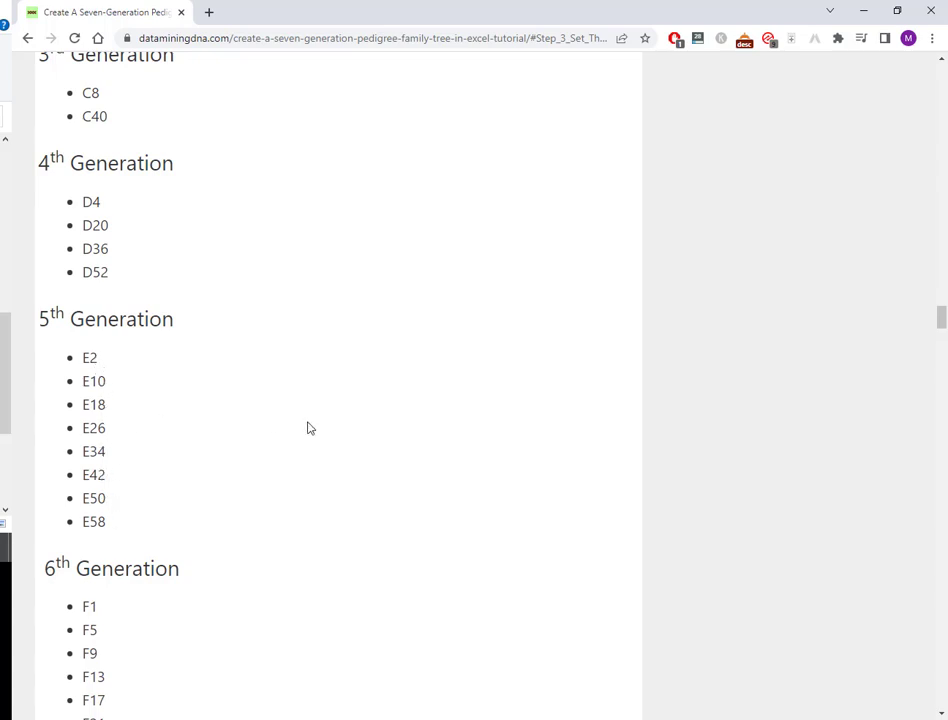
# - Paste eight 5th-generation boxes at E2, E10, E18, E26, E34, E42, E50 and E58
pyautogui.hotkey('alt', 'Tab')
pyautogui.click(357, 177)
pyautogui.hotkey('ctrl', 'v')
pyautogui.click(355, 236)
pyautogui.hotkey('ctrl', 'v')
pyautogui.click(350, 294)
pyautogui.hotkey('ctrl', 'v')
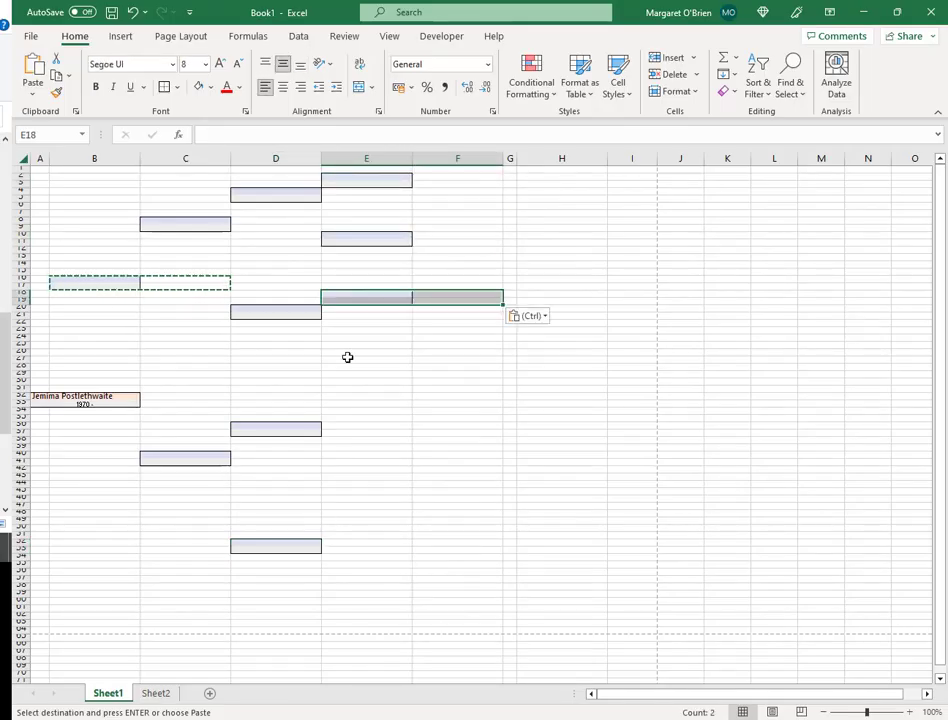
pyautogui.click(352, 354)
pyautogui.hotkey('ctrl', 'v')
pyautogui.click(352, 413)
pyautogui.hotkey('ctrl', 'v')
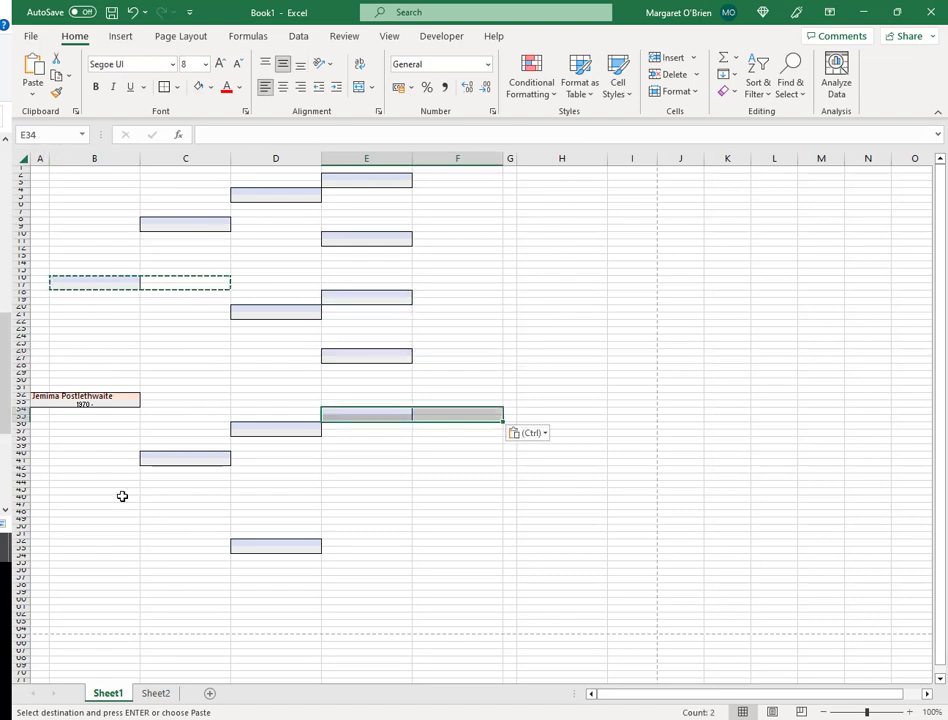
pyautogui.click(352, 472)
pyautogui.hotkey('ctrl', 'v')
pyautogui.click(352, 530)
pyautogui.hotkey('ctrl', 'v')
pyautogui.click(364, 588)
pyautogui.hotkey('ctrl', 'v')
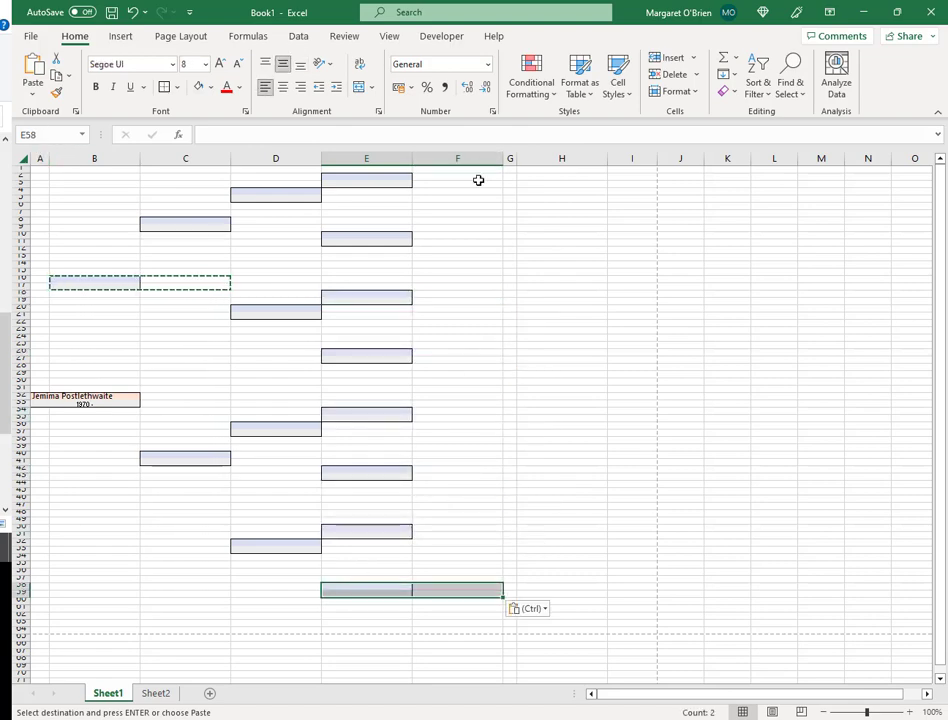
# - Paste the sixteen 6th-generation boxes down column F from F1 to F61
pyautogui.hotkey('alt', 'Tab')
pyautogui.scroll(-4, 406, 361)
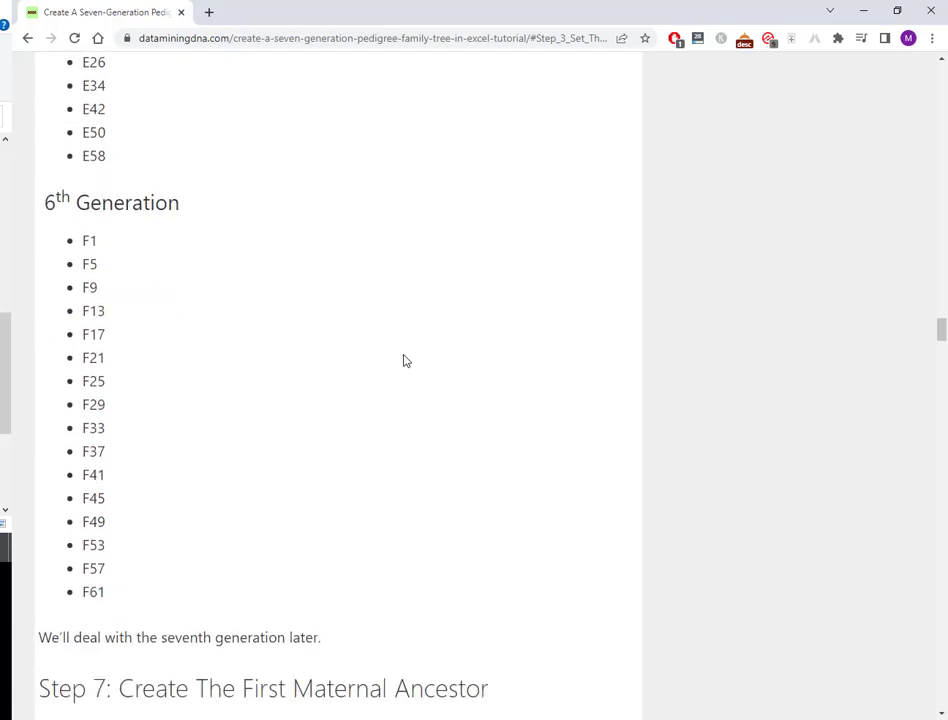
pyautogui.hotkey('alt', 'Tab')
pyautogui.click(450, 170)
pyautogui.hotkey('ctrl', 'v')
pyautogui.click(450, 193)
pyautogui.hotkey('ctrl', 'v')
pyautogui.press('Down')
pyautogui.press('Down')
pyautogui.press('Down')
pyautogui.hotkey('ctrl', 'v')
pyautogui.press('Down')
pyautogui.press('Down')
pyautogui.press('Down')
pyautogui.hotkey('ctrl', 'v')
pyautogui.press('Down')
pyautogui.press('Down')
pyautogui.press('Down')
pyautogui.hotkey('ctrl', 'v')
pyautogui.press('Down')
pyautogui.press('Down')
pyautogui.press('Down')
pyautogui.hotkey('ctrl', 'v')
pyautogui.press('Down')
pyautogui.press('Down')
pyautogui.press('Down')
pyautogui.hotkey('ctrl', 'v')
pyautogui.press('Down')
pyautogui.press('Down')
pyautogui.press('Down')
pyautogui.hotkey('ctrl', 'v')
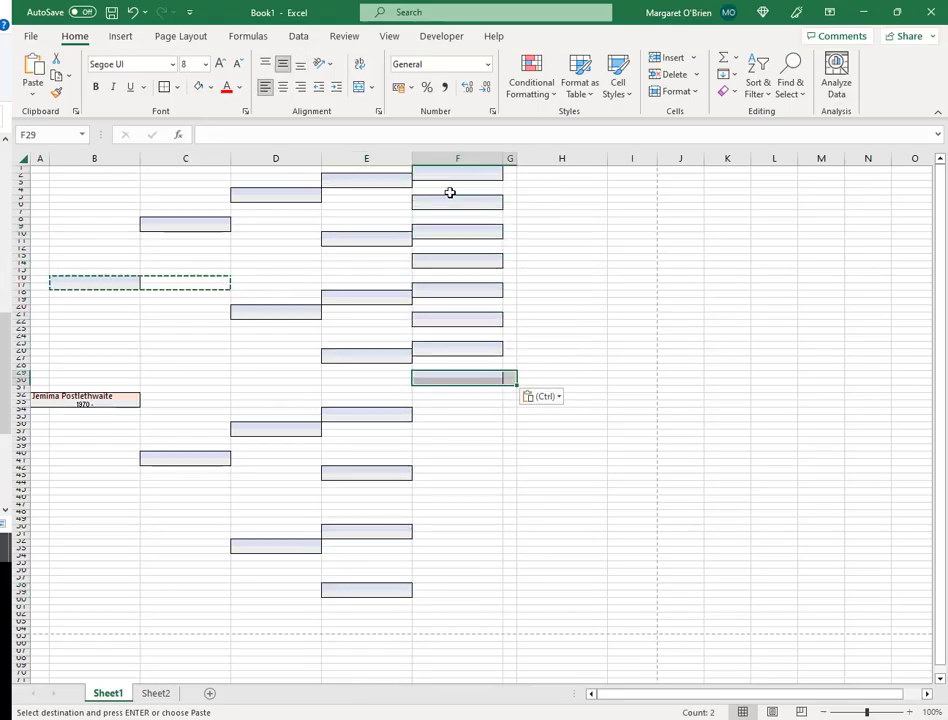
pyautogui.press('Down')
pyautogui.hotkey('ctrl', 'v')
pyautogui.press('Down')
pyautogui.press('Down')
pyautogui.press('Down')
pyautogui.hotkey('ctrl', 'v')
pyautogui.press('Down')
pyautogui.press('Down')
pyautogui.press('Down')
pyautogui.hotkey('ctrl', 'v')
pyautogui.press('Down')
pyautogui.press('Down')
pyautogui.press('Down')
pyautogui.hotkey('ctrl', 'v')
pyautogui.press('Down')
pyautogui.press('Down')
pyautogui.press('Down')
pyautogui.hotkey('ctrl', 'v')
pyautogui.press('Down')
pyautogui.press('Down')
pyautogui.press('Down')
pyautogui.hotkey('ctrl', 'v')
pyautogui.press('Down')
pyautogui.press('Down')
pyautogui.press('Down')
pyautogui.hotkey('ctrl', 'v')
pyautogui.press('Down')
pyautogui.press('Down')
pyautogui.press('Down')
pyautogui.hotkey('ctrl', 'v')
pyautogui.press('Down')
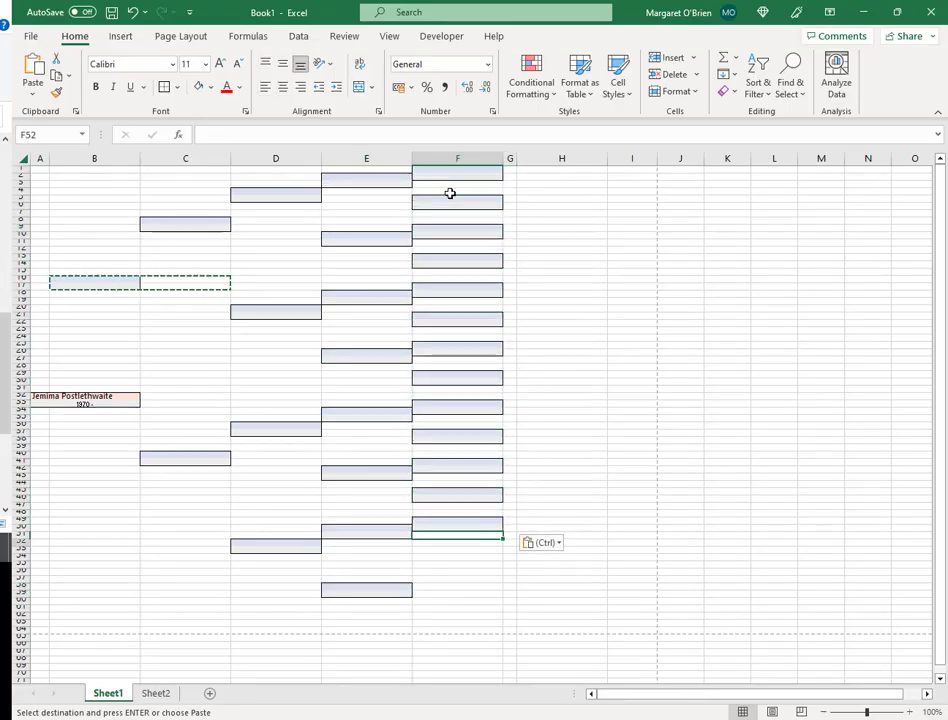
pyautogui.press('Down')
pyautogui.press('Down')
pyautogui.hotkey('ctrl', 'v')
pyautogui.press('Down')
pyautogui.press('Down')
pyautogui.press('Down')
pyautogui.hotkey('ctrl', 'v')
pyautogui.press('Down')
pyautogui.press('Down')
pyautogui.press('Down')
pyautogui.hotkey('ctrl', 'v')
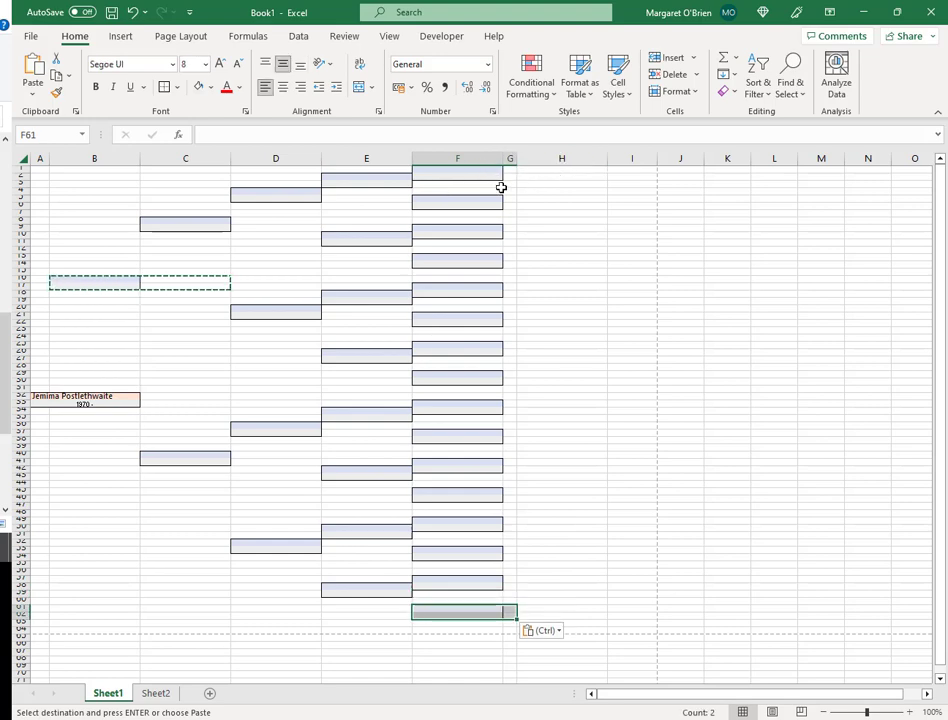
pyautogui.click(558, 170)
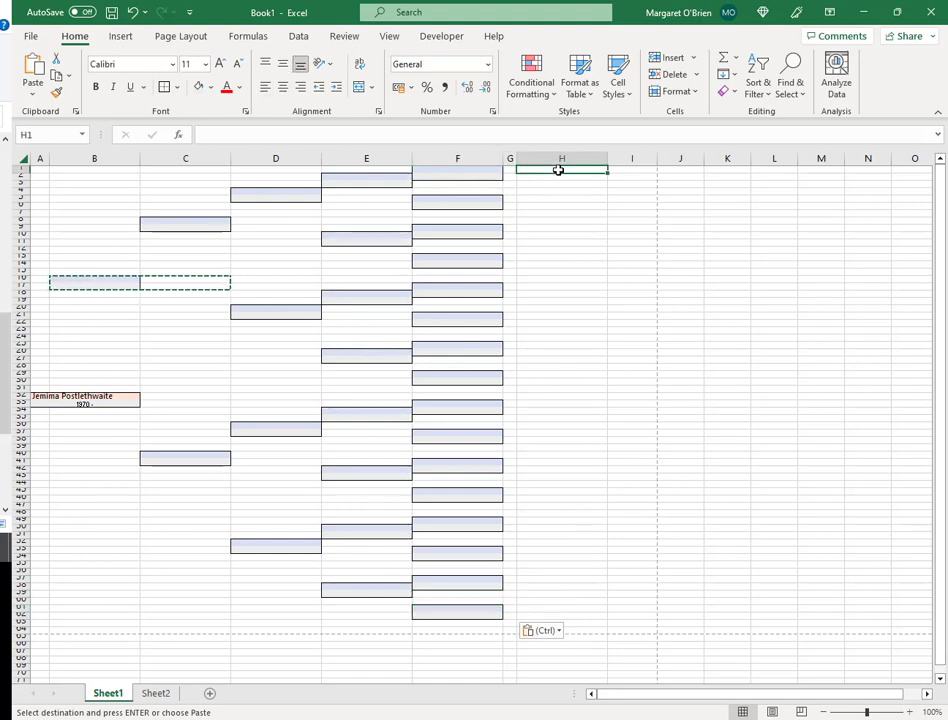
pyautogui.click(628, 169)
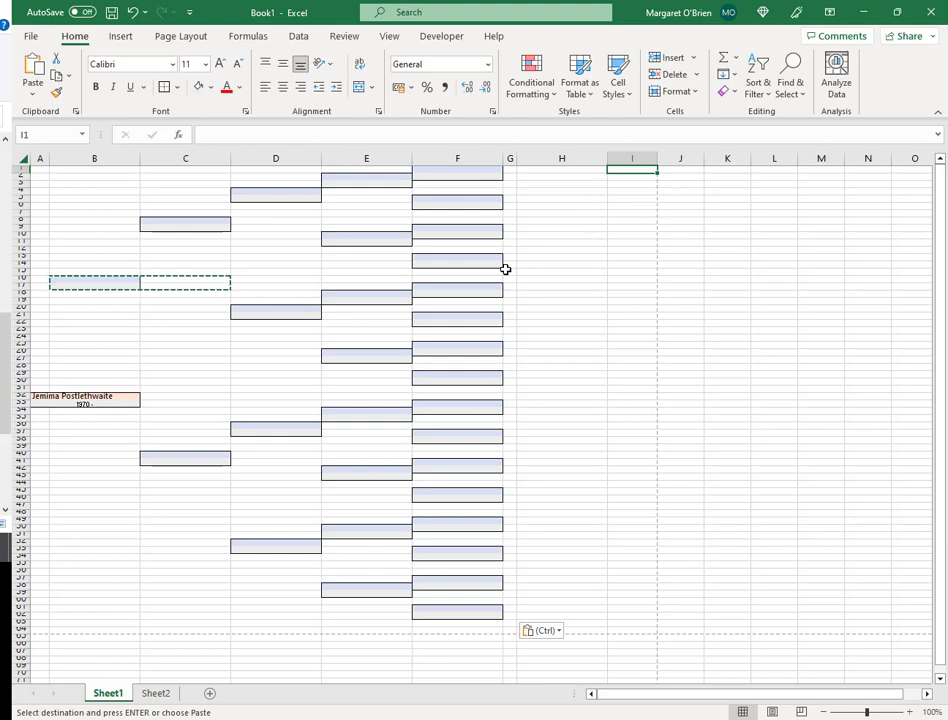
# - Copy the ancestor box B16:C17 again and pick B48 as the paste target
pyautogui.hotkey('ctrl', 'p')
pyautogui.click(612, 339)
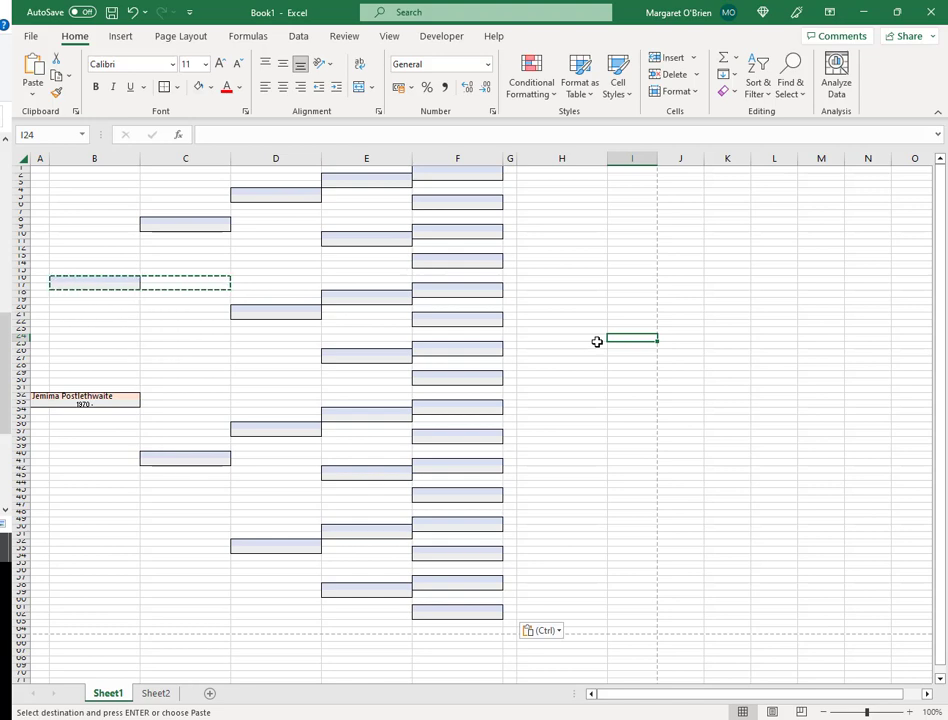
pyautogui.click(99, 280)
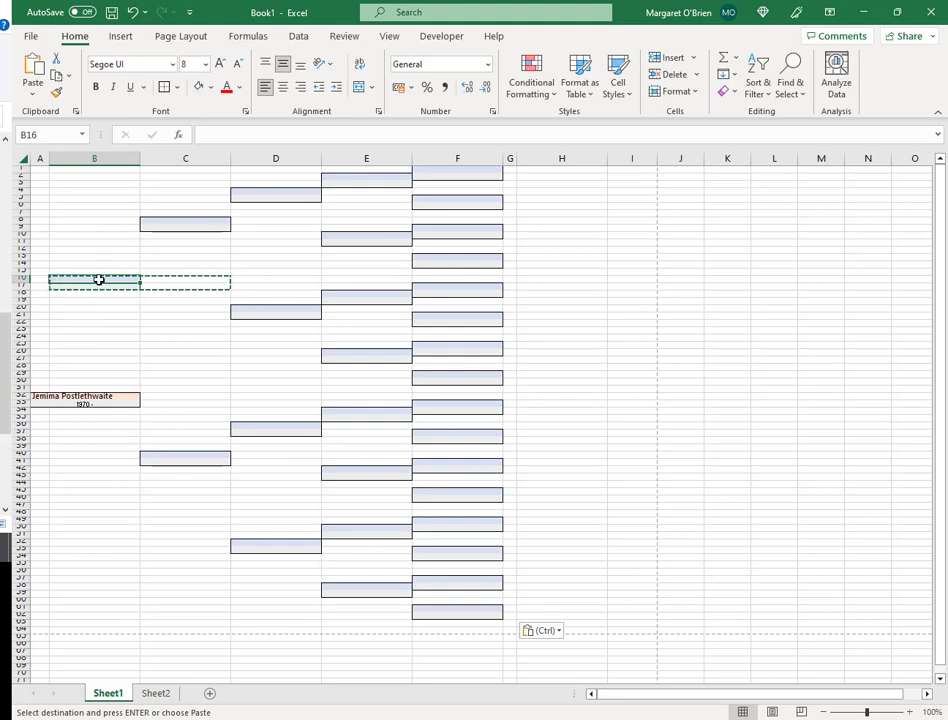
pyautogui.hotkey('shift', 'Right')
pyautogui.hotkey('shift', 'Down')
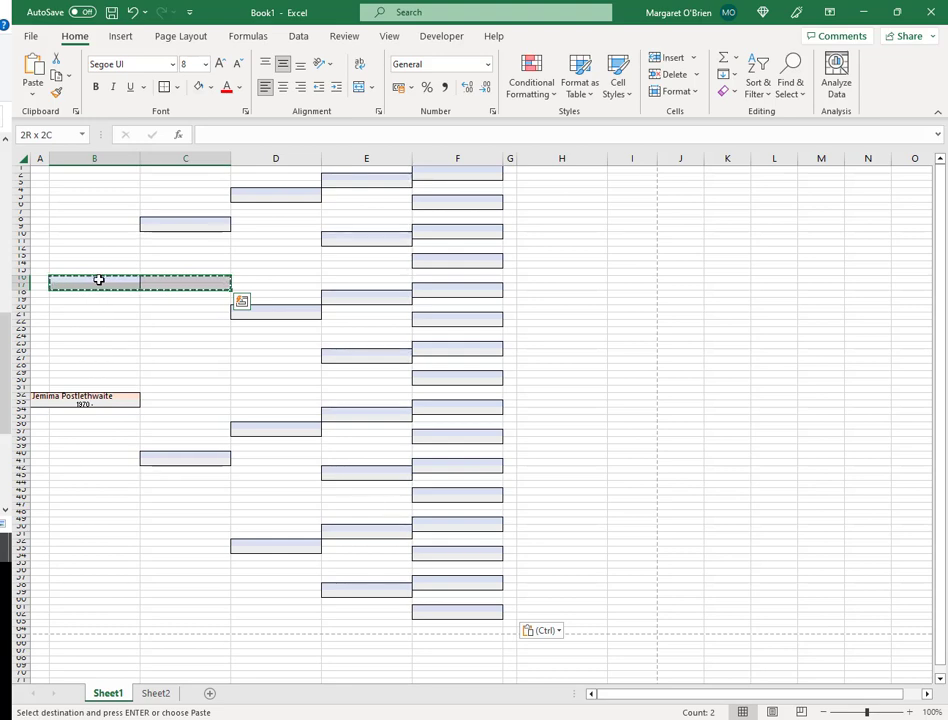
pyautogui.hotkey('ctrl', 'c')
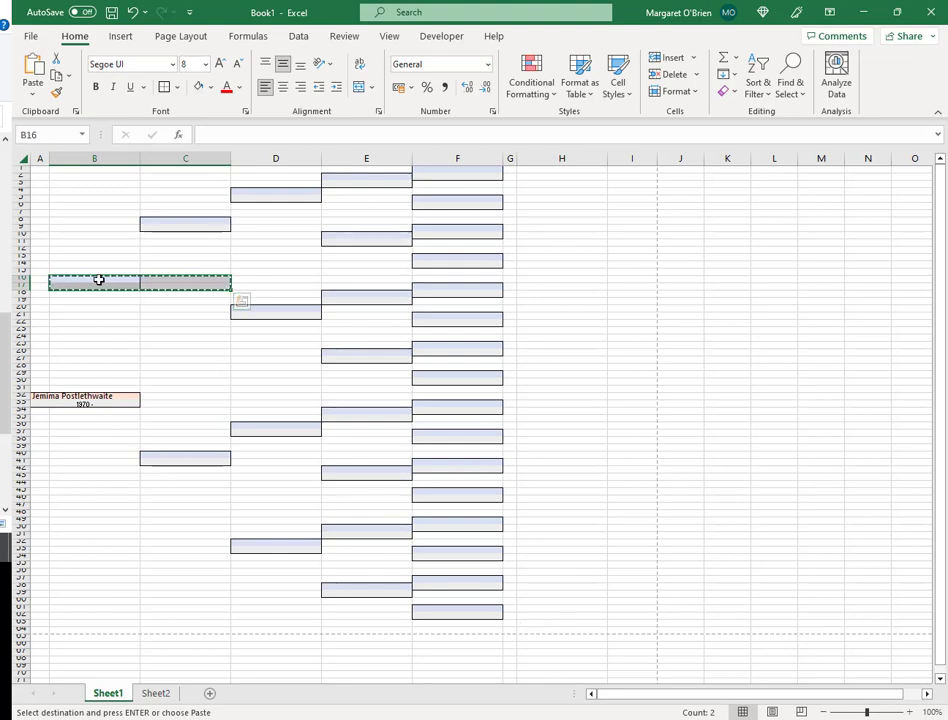
pyautogui.click(91, 513)
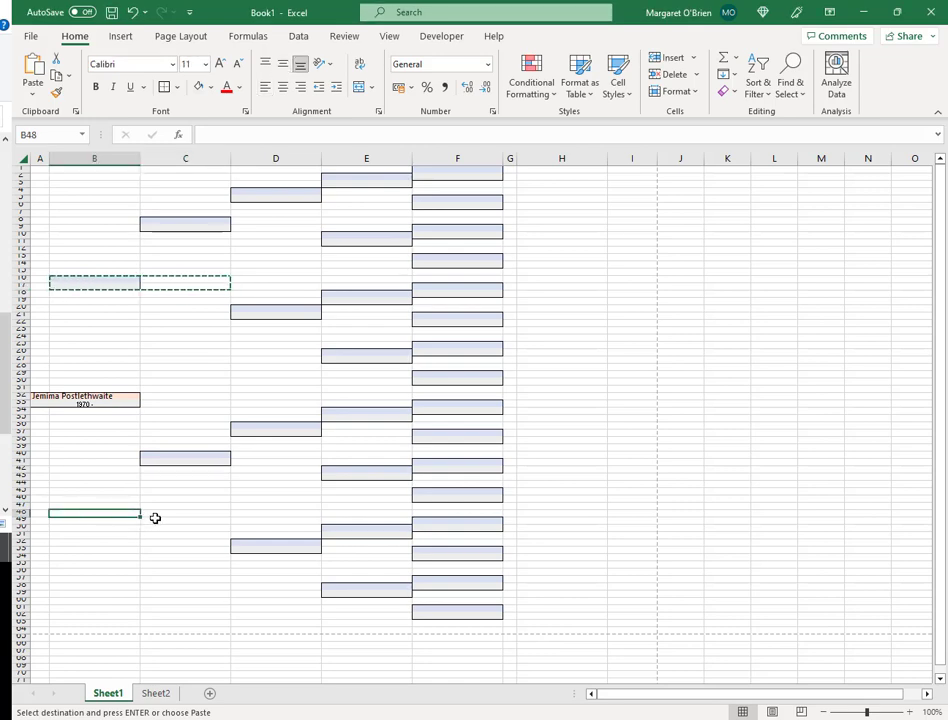
# - Paste the ancestor box into B48, then try and undo a light orange fill on B48
pyautogui.hotkey('ctrl', 'v')
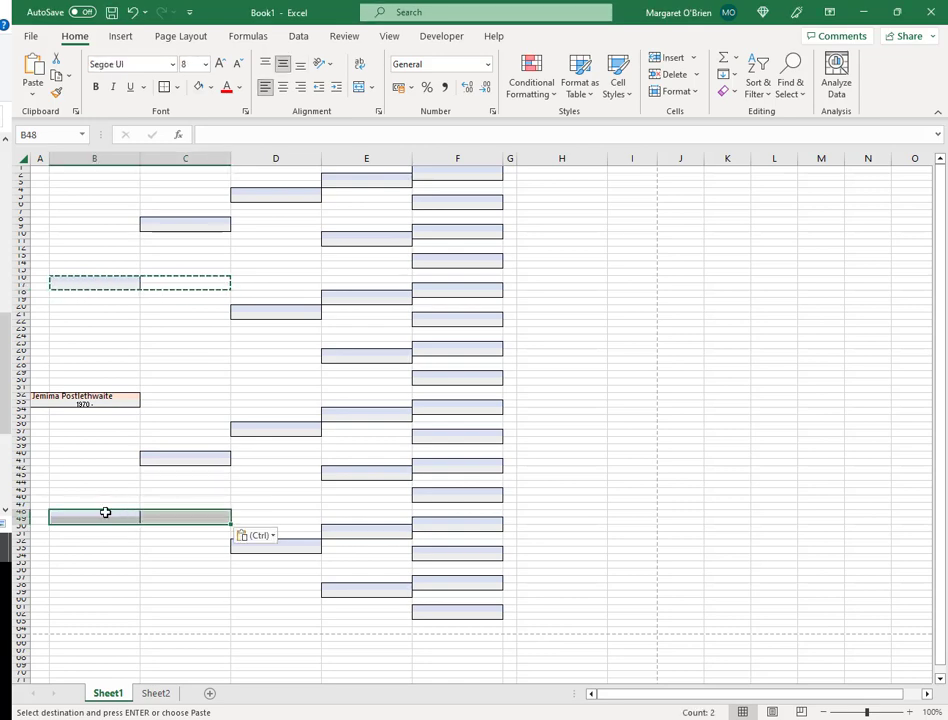
pyautogui.click(105, 512)
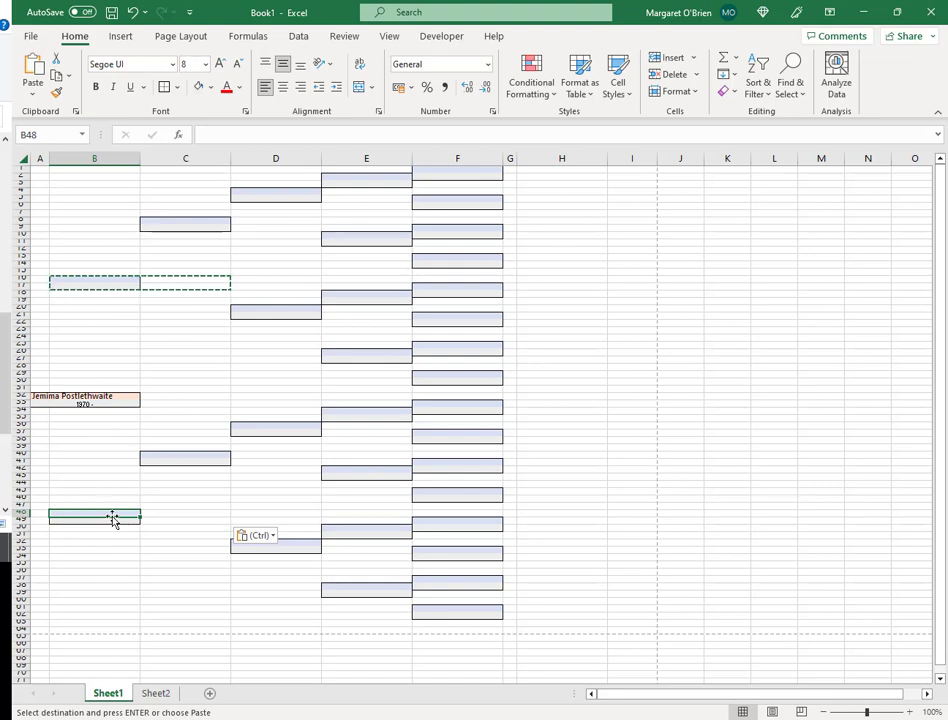
pyautogui.click(211, 89)
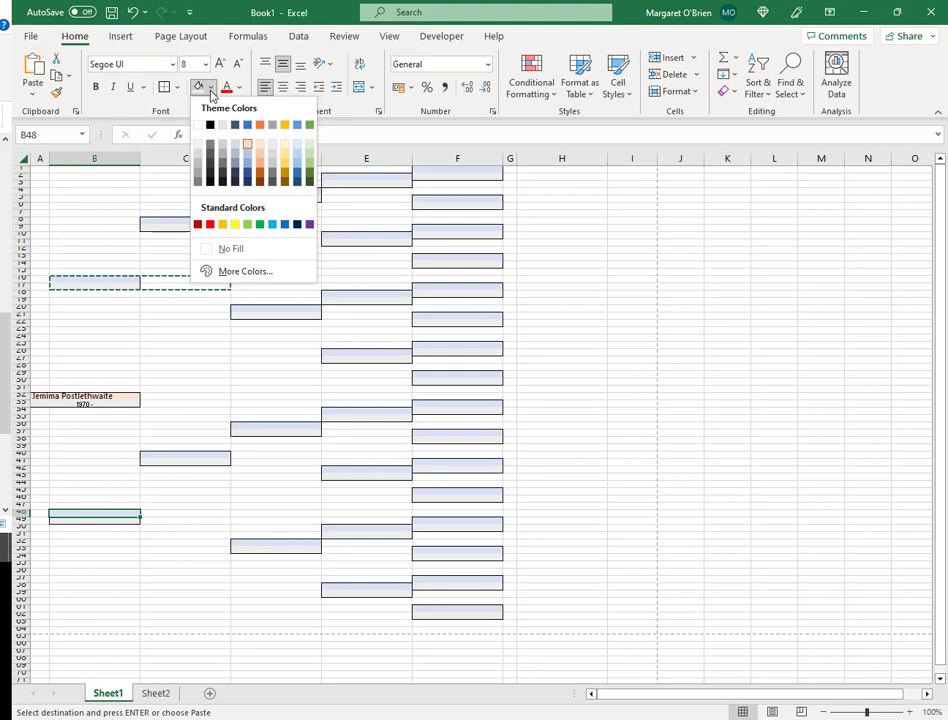
pyautogui.click(262, 152)
pyautogui.hotkey('ctrl', 'z')
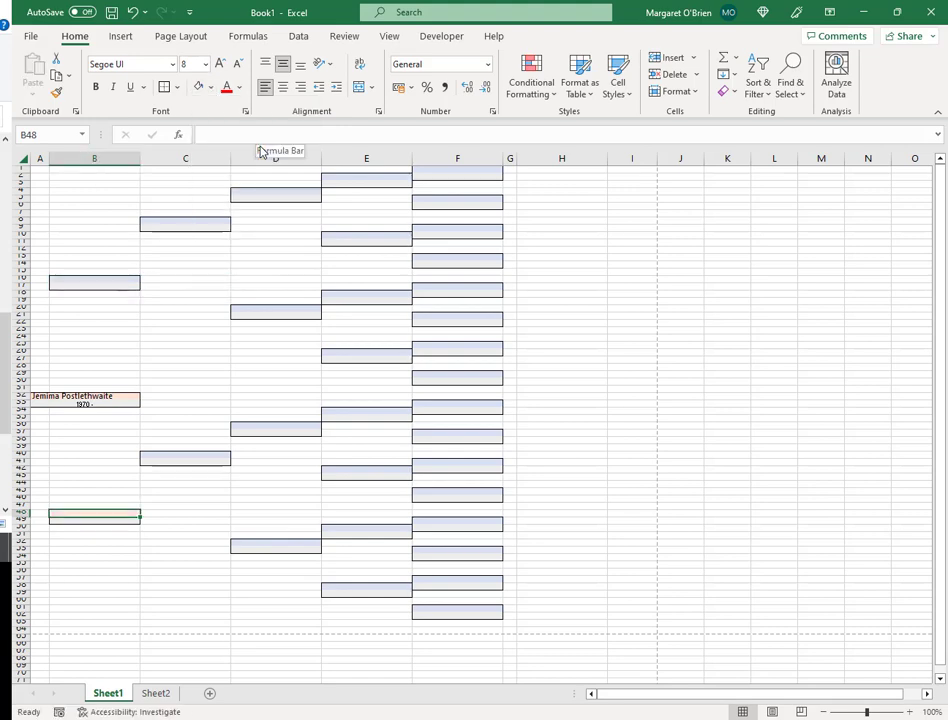
# - Re-paste the box at B48, copy B48:C49, and bring up the tutorial's Step 8
pyautogui.click(119, 520)
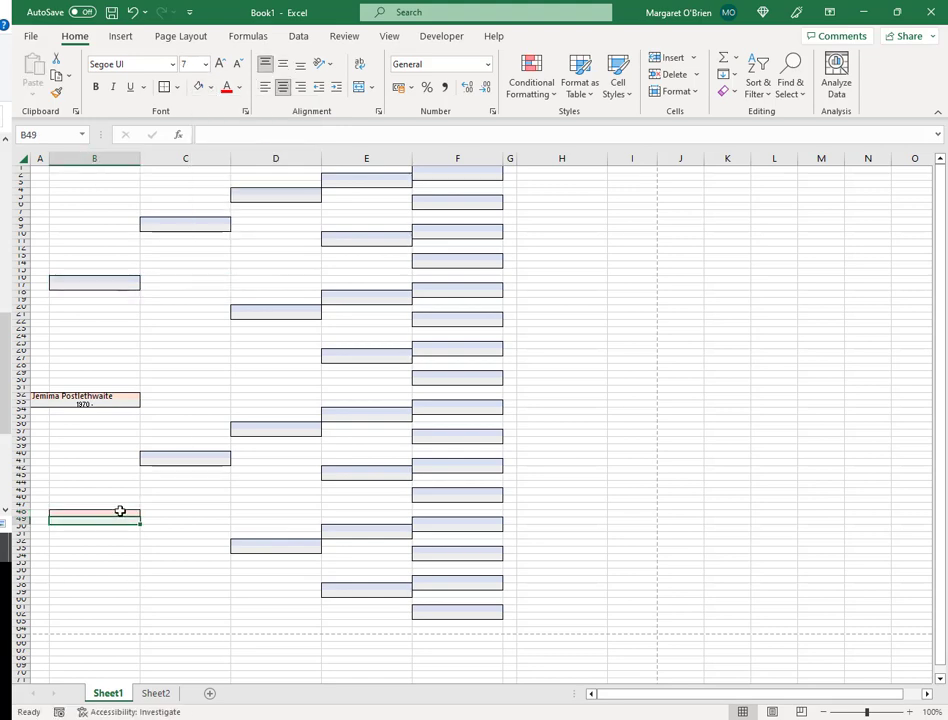
pyautogui.click(121, 511)
pyautogui.hotkey('ctrl', 'v')
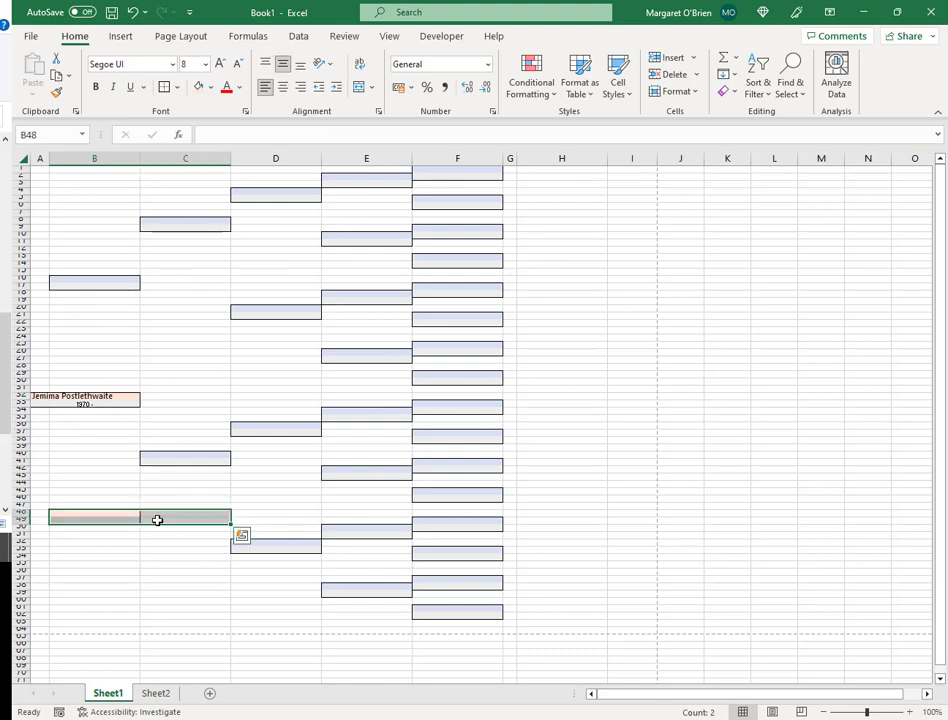
pyautogui.hotkey('ctrl', 'c')
pyautogui.hotkey('alt', 'Tab')
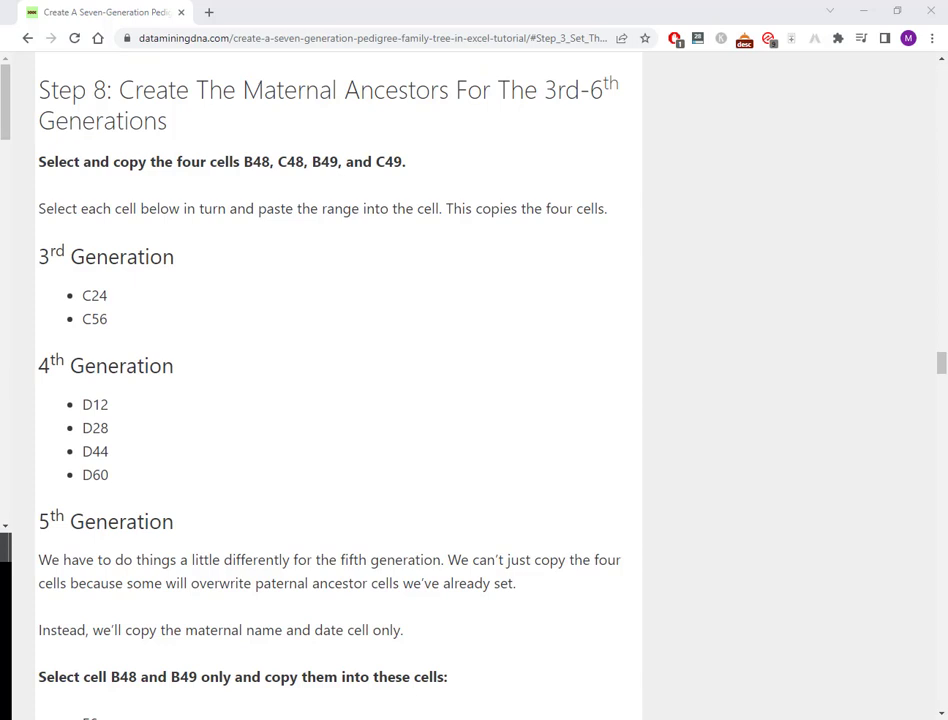
# - Paste the maternal box into C24 and C56
pyautogui.hotkey('alt', 'Tab')
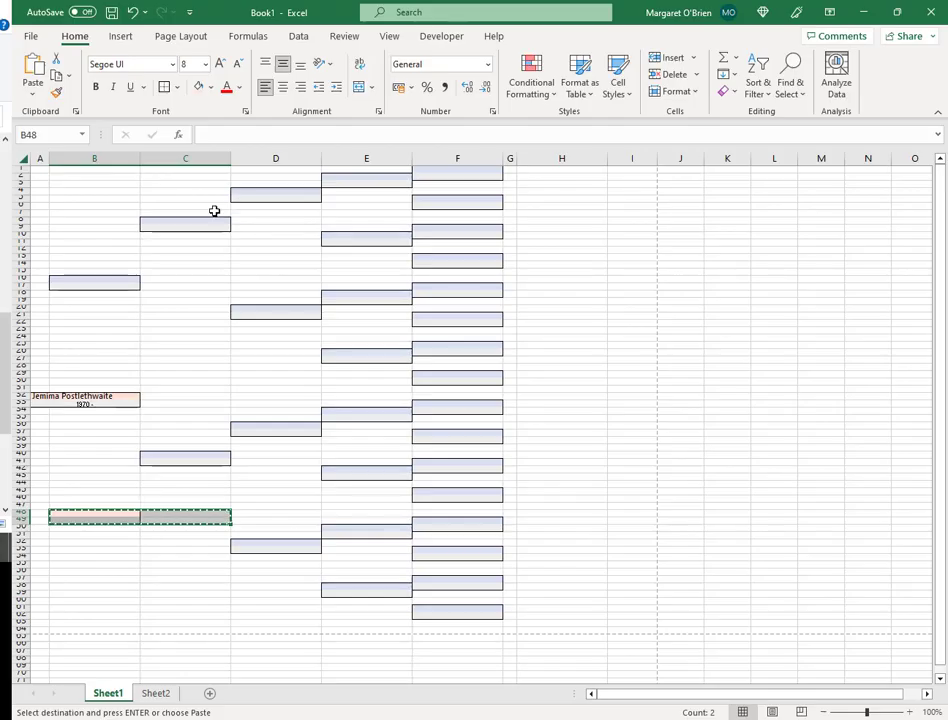
pyautogui.click(201, 338)
pyautogui.hotkey('ctrl', 'v')
pyautogui.click(172, 573)
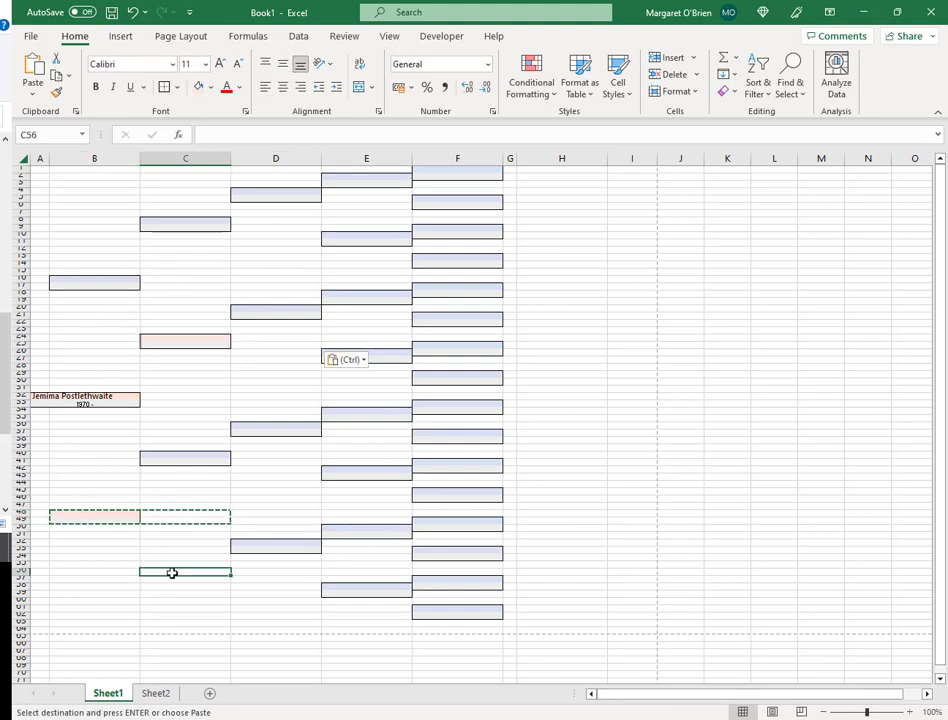
pyautogui.hotkey('ctrl', 'v')
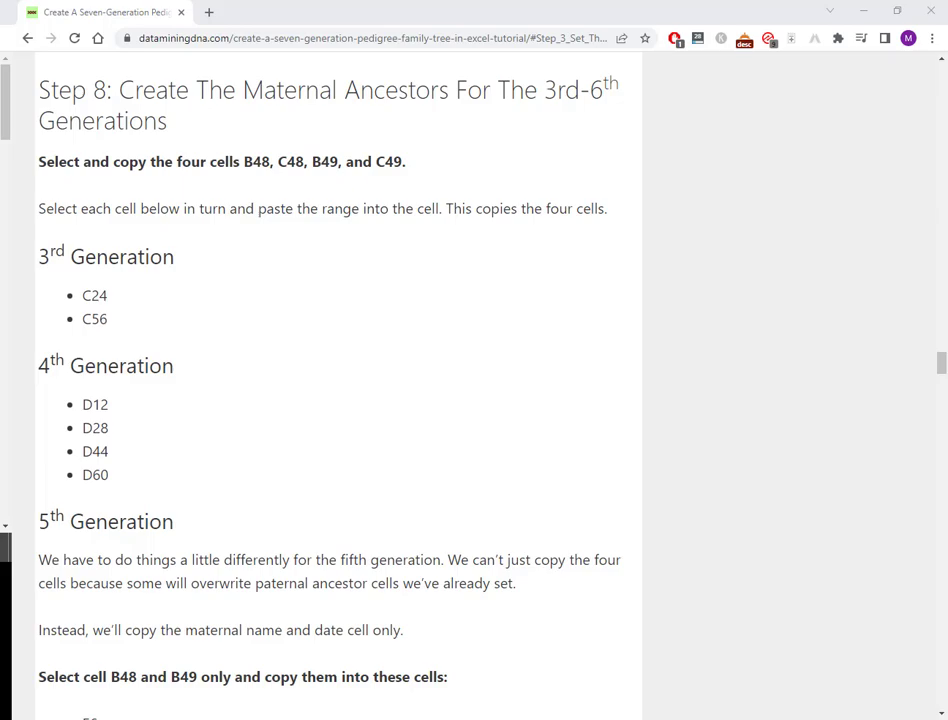
# - Paste the maternal box into D12, D28, D44 and D60
pyautogui.hotkey('alt', 'Tab')
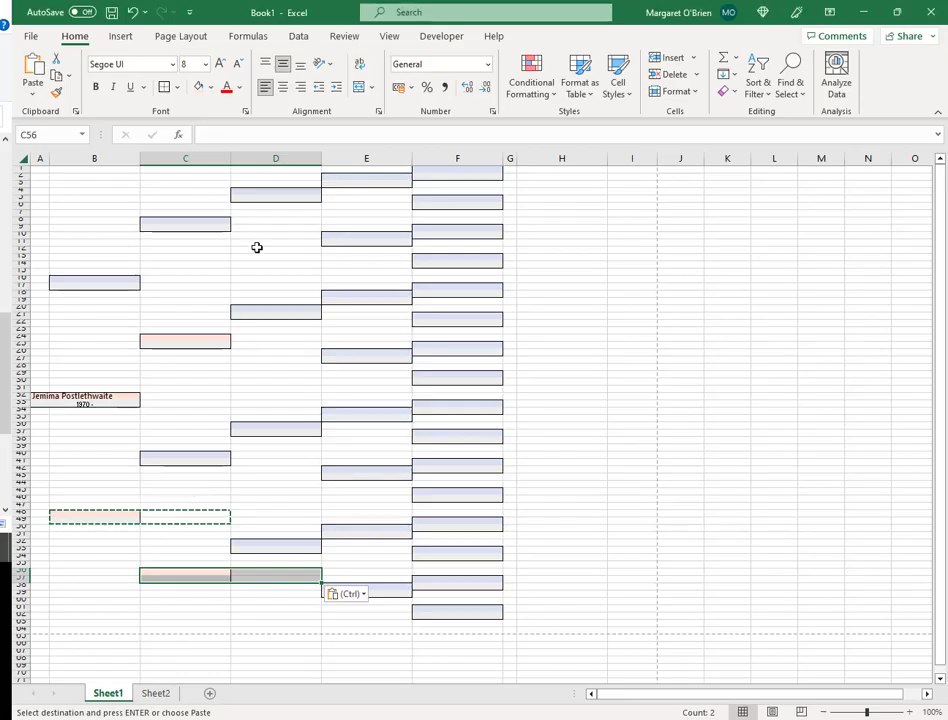
pyautogui.click(269, 251)
pyautogui.hotkey('ctrl', 'v')
pyautogui.click(269, 368)
pyautogui.hotkey('ctrl', 'v')
pyautogui.click(275, 481)
pyautogui.hotkey('ctrl', 'v')
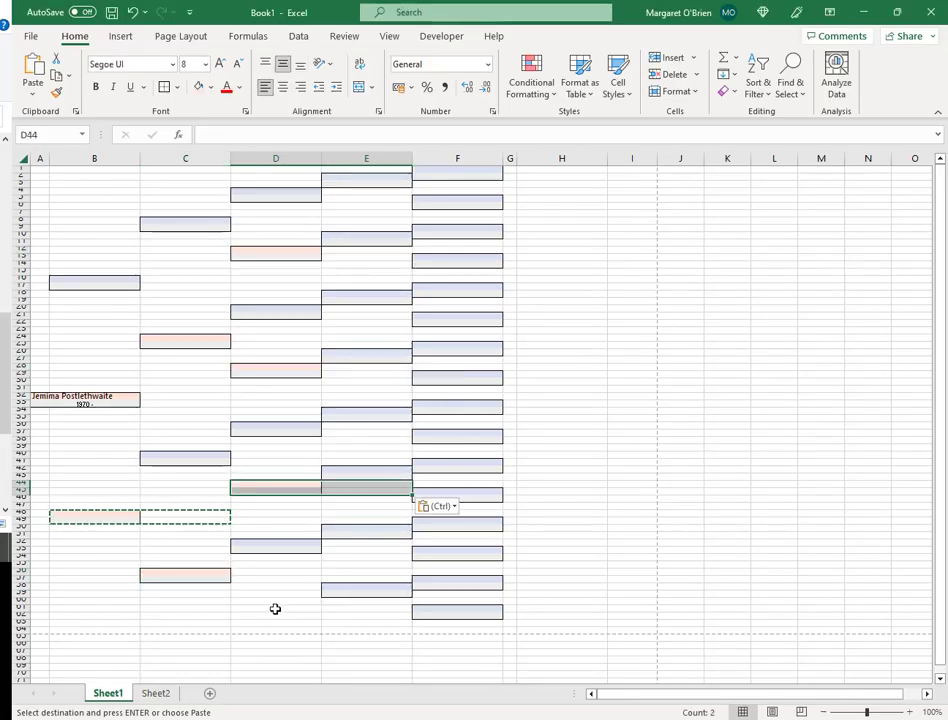
pyautogui.click(273, 608)
pyautogui.hotkey('ctrl', 'v')
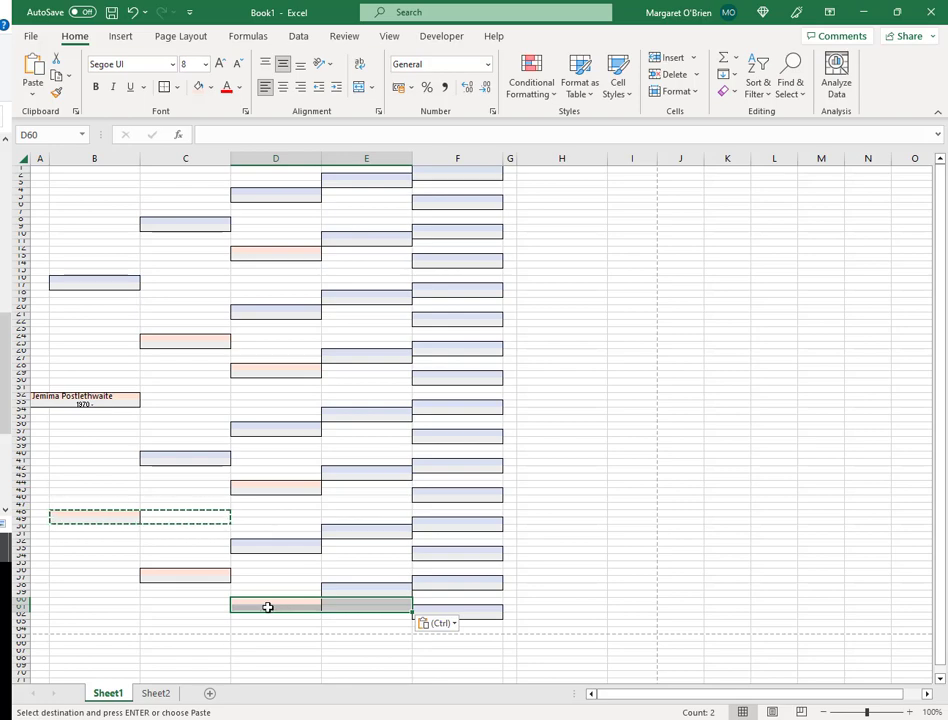
pyautogui.hotkey('alt', 'Tab')
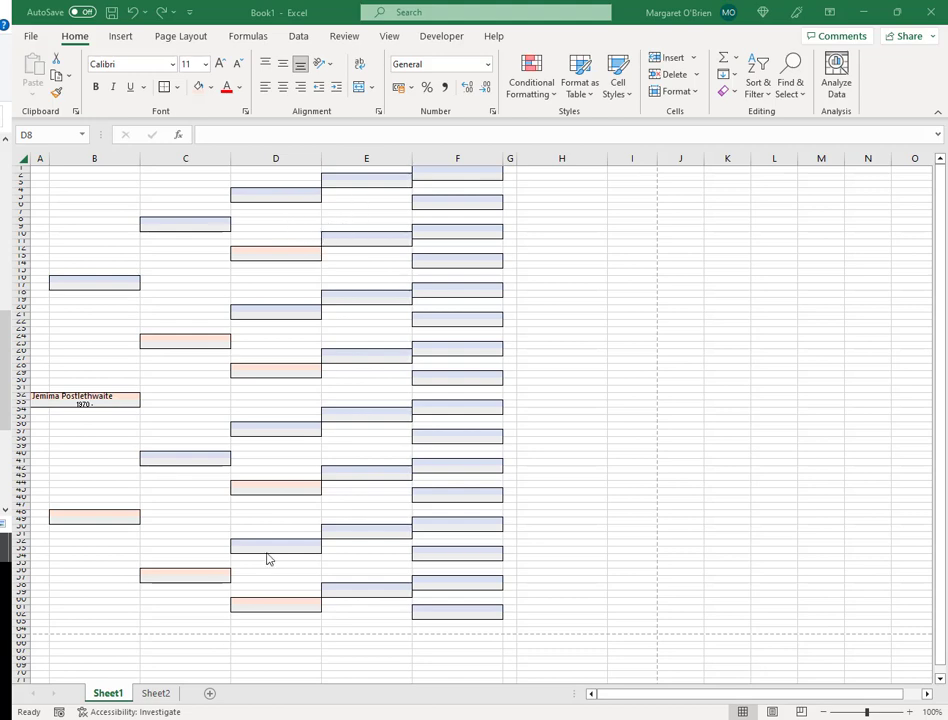
pyautogui.click(114, 514)
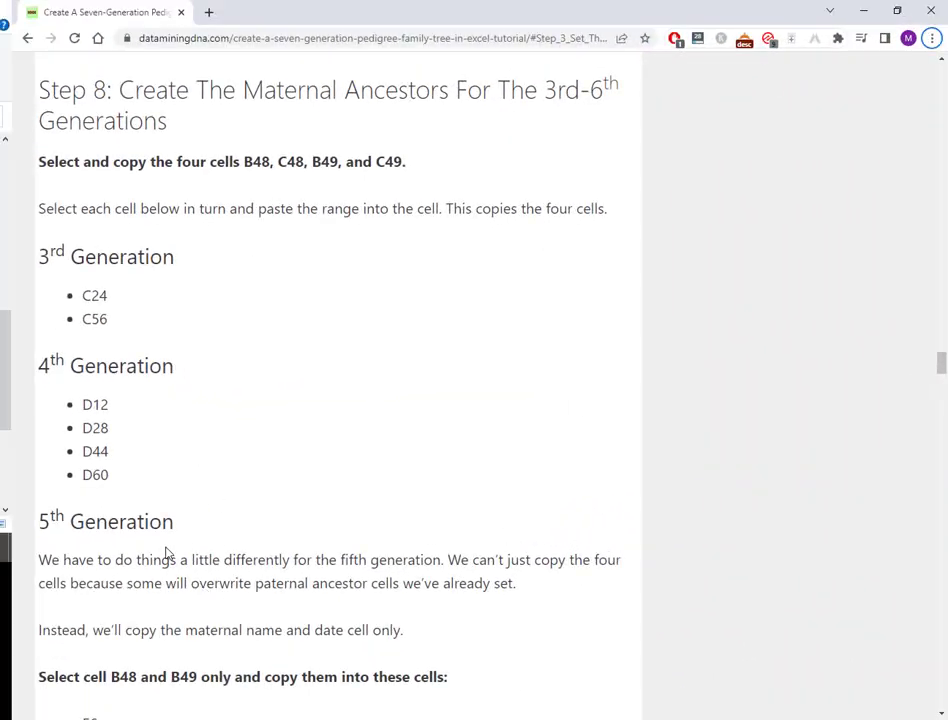
# - Scroll the tutorial to the 5th-generation target list (E6–E62), then return to Excel with B48 copied
pyautogui.scroll(-3, 345, 616)
pyautogui.scroll(-4, 345, 620)
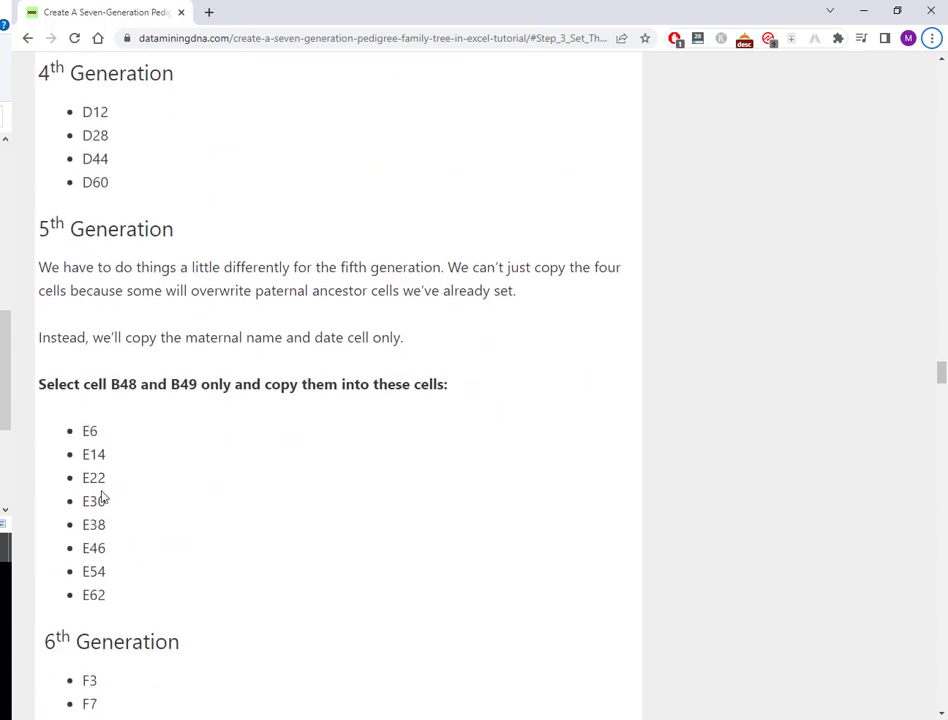
pyautogui.hotkey('alt', 'Tab')
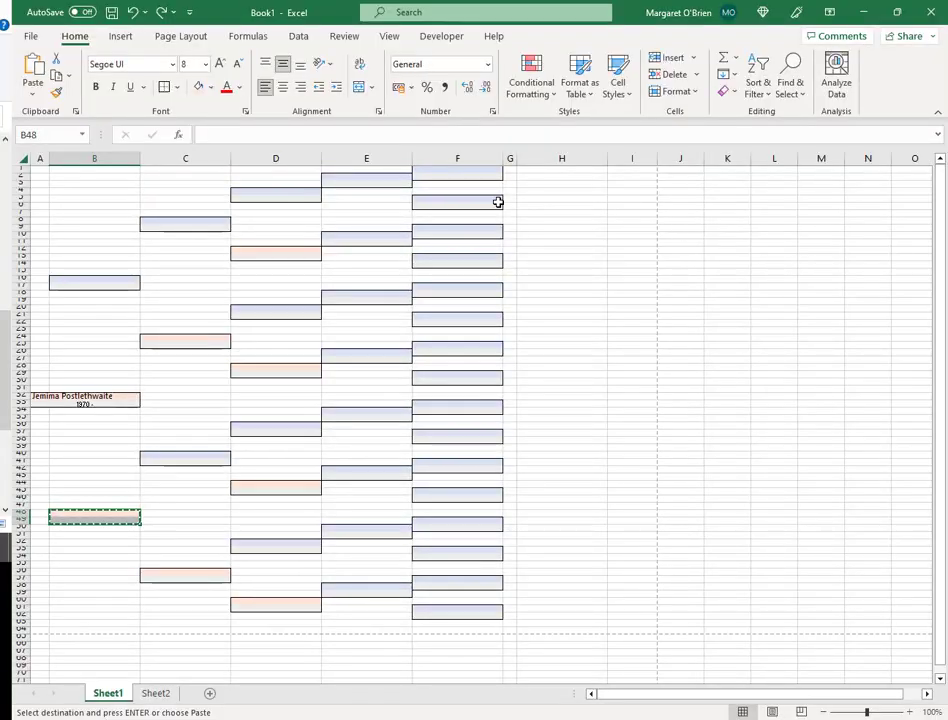
# - Paste the pink maternal box style into E6, E14, E22 and E30
pyautogui.click(363, 205)
pyautogui.hotkey('ctrl', 'v')
pyautogui.click(362, 264)
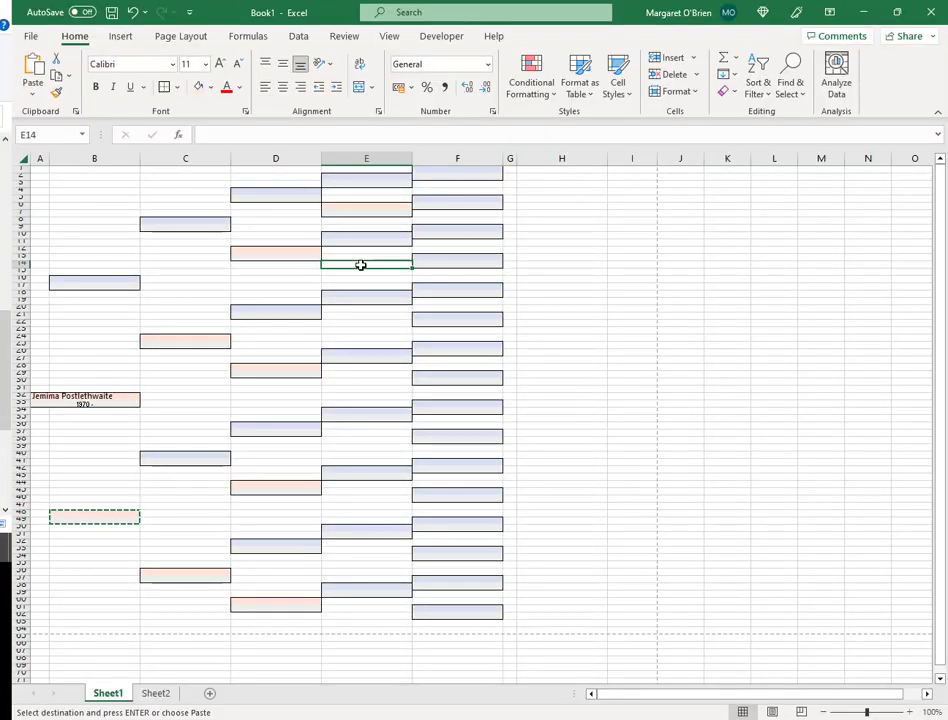
pyautogui.hotkey('ctrl', 'v')
pyautogui.click(364, 322)
pyautogui.hotkey('ctrl', 'v')
pyautogui.click(353, 383)
pyautogui.hotkey('ctrl', 'v')
# - Paste the pink maternal box style into E38, E46, E54 and E62
pyautogui.click(345, 441)
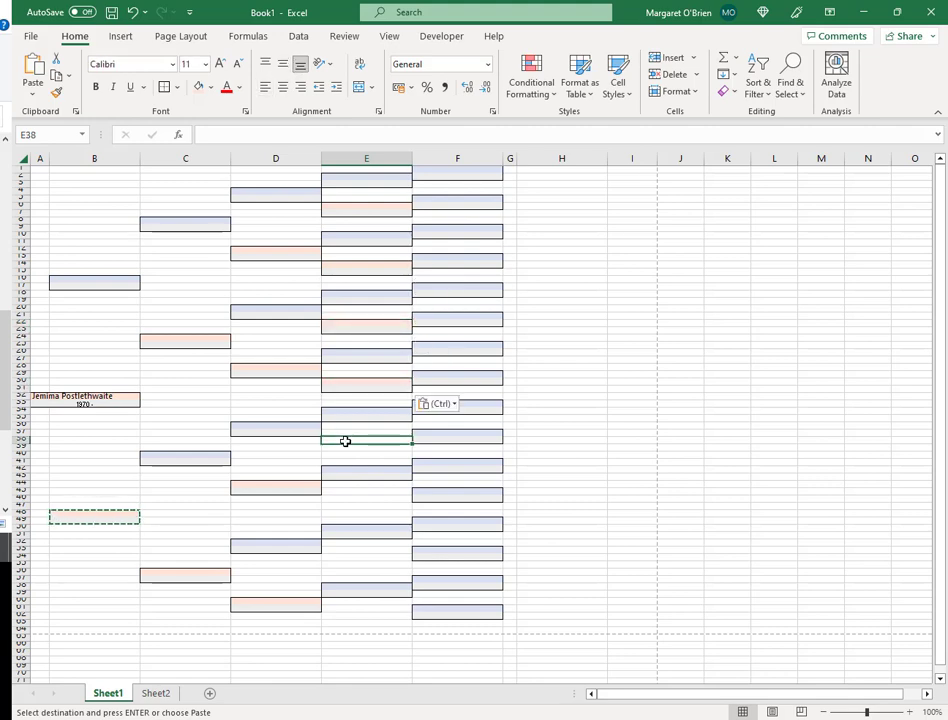
pyautogui.hotkey('ctrl', 'v')
pyautogui.click(356, 499)
pyautogui.hotkey('ctrl', 'v')
pyautogui.click(358, 561)
pyautogui.hotkey('ctrl', 'v')
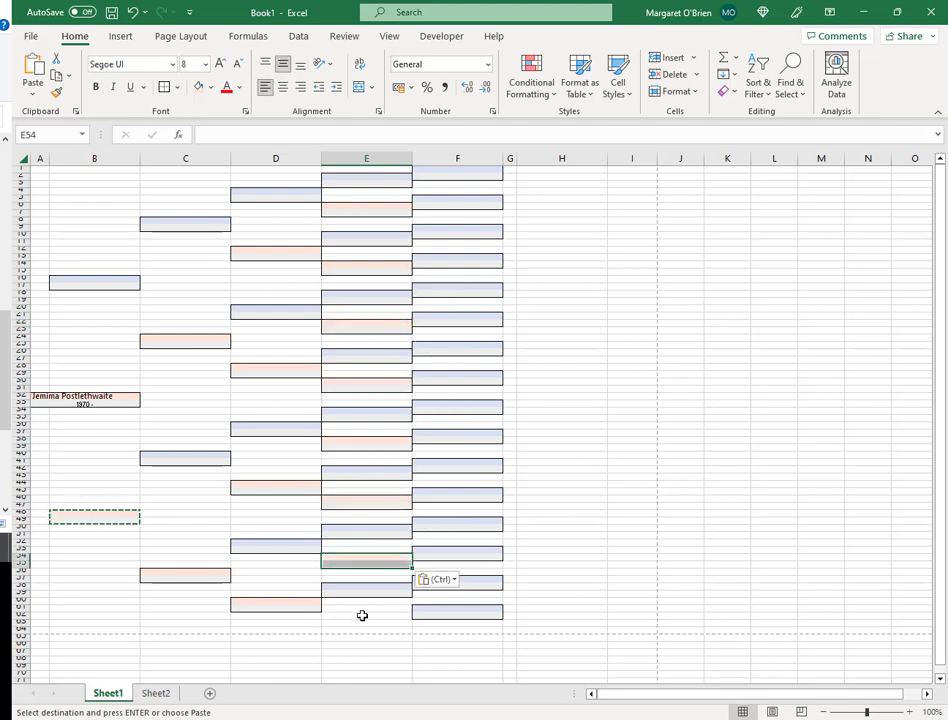
pyautogui.click(362, 615)
pyautogui.hotkey('ctrl', 'v')
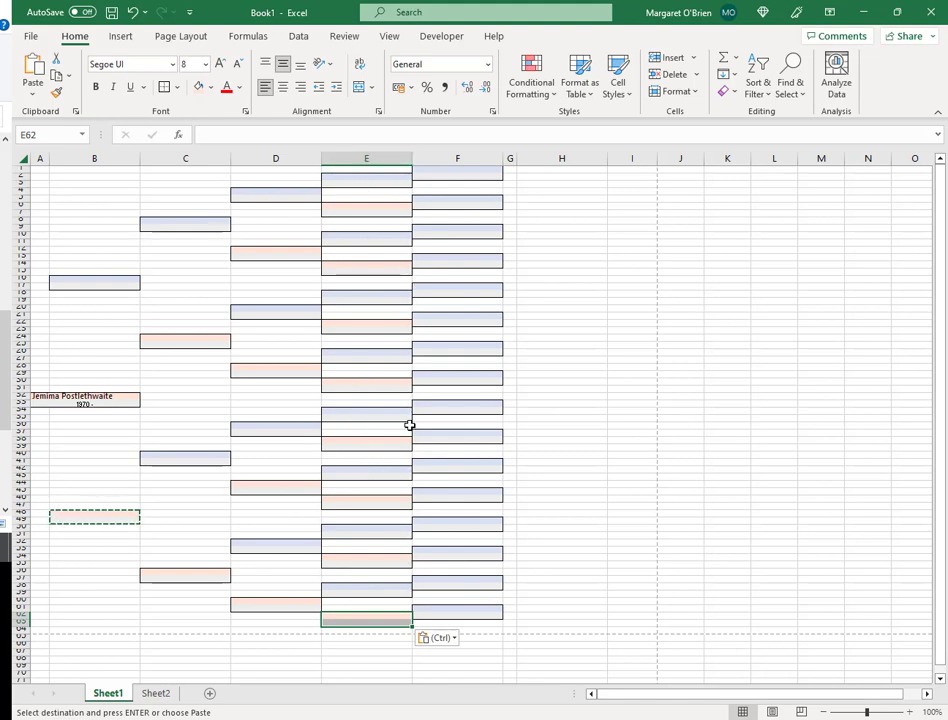
pyautogui.click(455, 183)
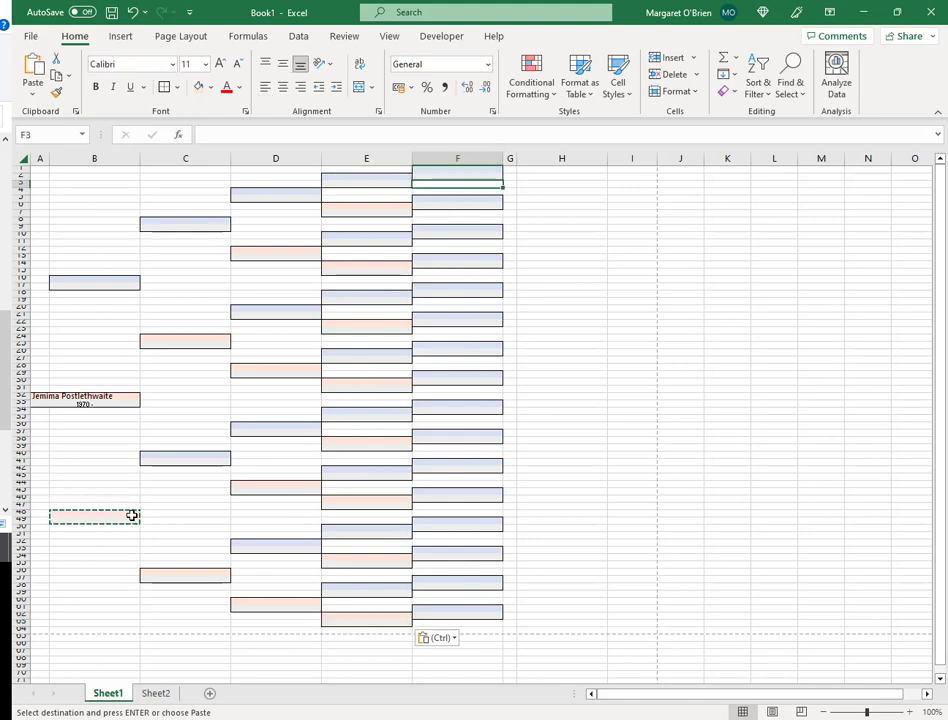
# - Copy the maternal box B48:C49 and paste it into the first column F cells from F3
pyautogui.moveTo(132, 515); pyautogui.dragTo(155, 517)
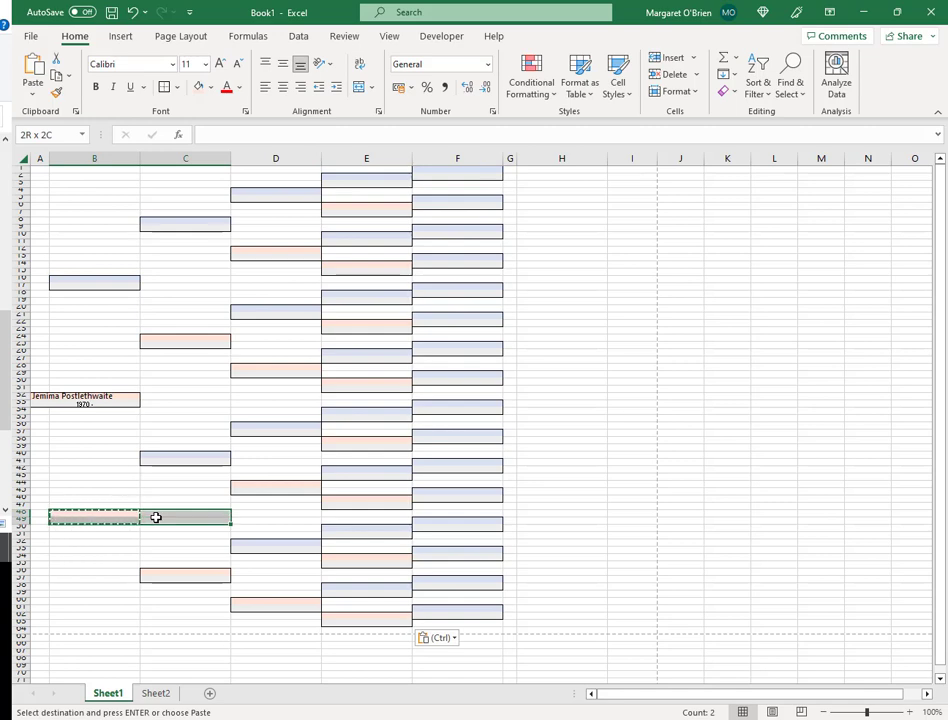
pyautogui.moveTo(155, 517); pyautogui.dragTo(156, 517)
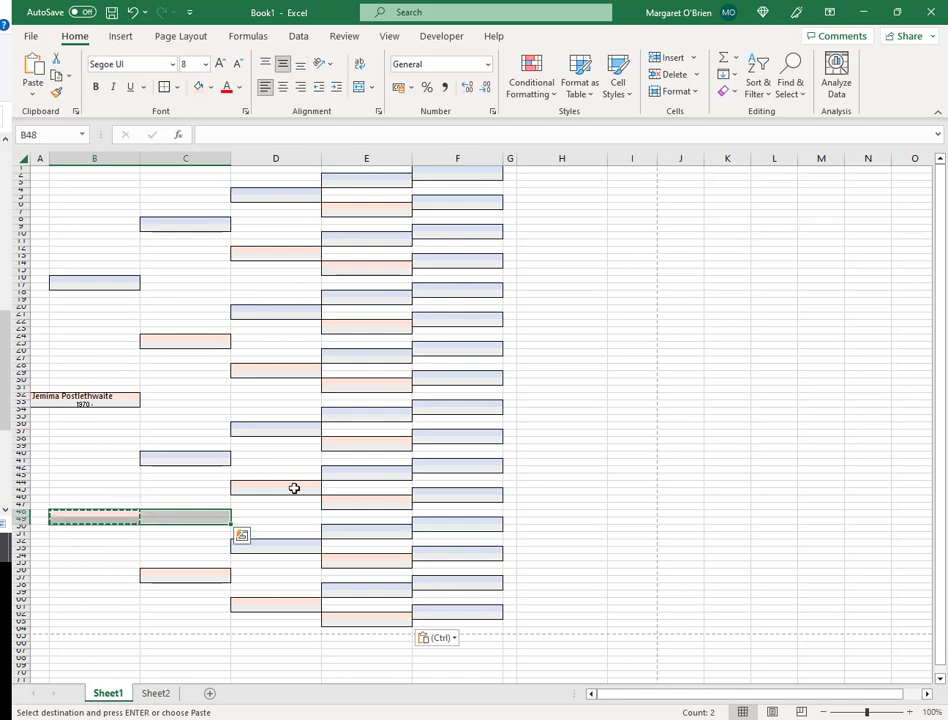
pyautogui.hotkey('ctrl', 'c')
pyautogui.click(477, 183)
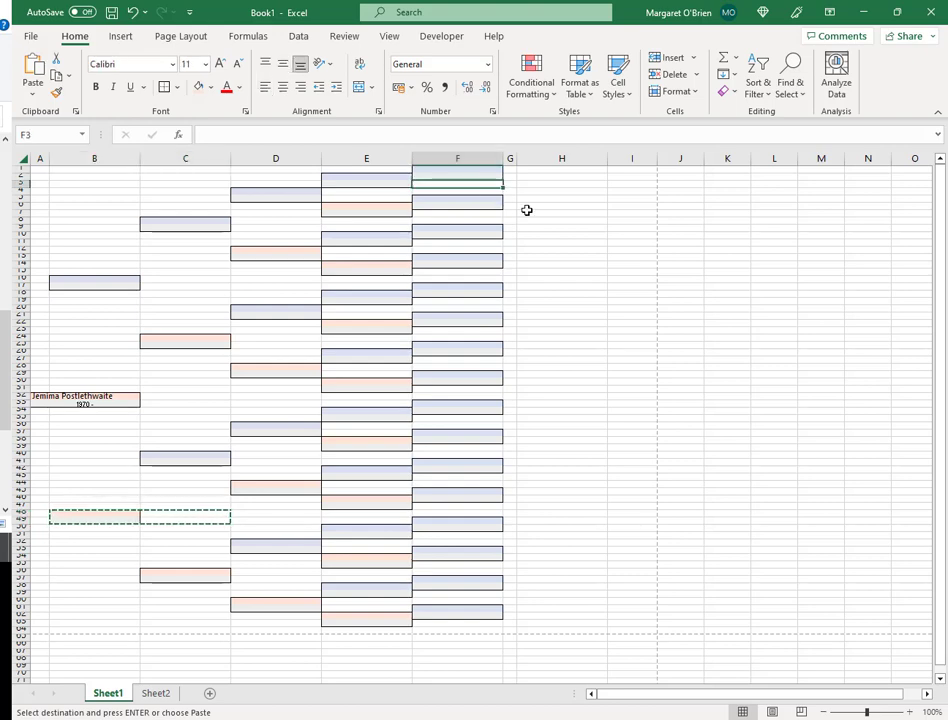
pyautogui.hotkey('ctrl', 'v')
pyautogui.click(486, 213)
pyautogui.hotkey('ctrl', 'v')
# - Paste the maternal box into the remaining sixth-generation cells of column F down to F63
pyautogui.click(484, 243)
pyautogui.hotkey('ctrl', 'v')
pyautogui.click(482, 272)
pyautogui.hotkey('ctrl', 'v')
pyautogui.click(480, 302)
pyautogui.hotkey('ctrl', 'v')
pyautogui.click(483, 330)
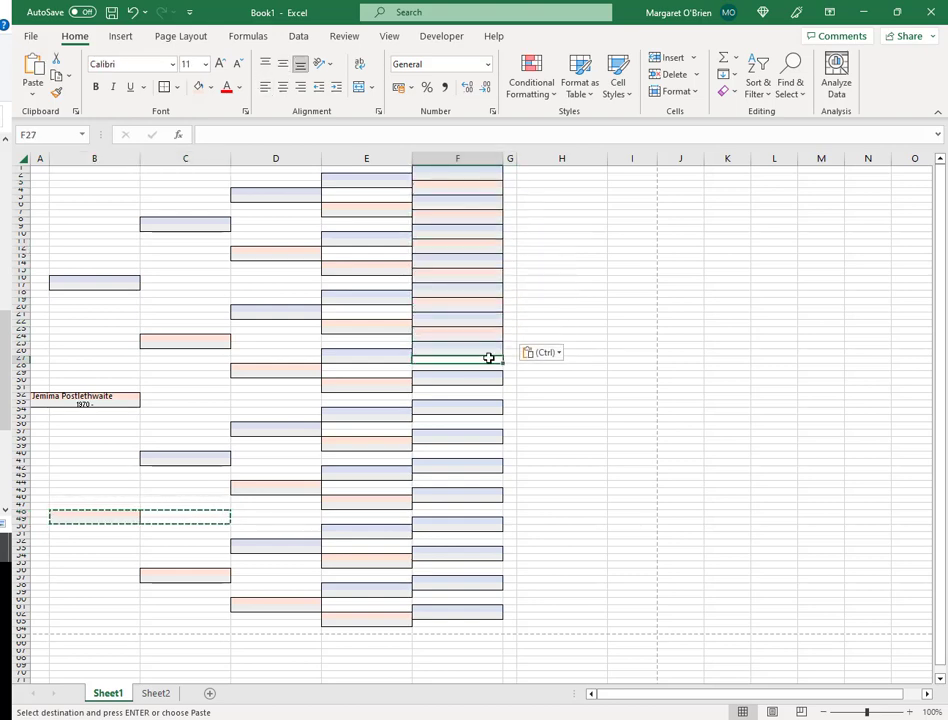
pyautogui.click(457, 536)
pyautogui.hotkey('ctrl', 'v')
pyautogui.click(457, 565)
pyautogui.hotkey('ctrl', 'v')
pyautogui.click(457, 595)
pyautogui.hotkey('ctrl', 'v')
pyautogui.click(457, 623)
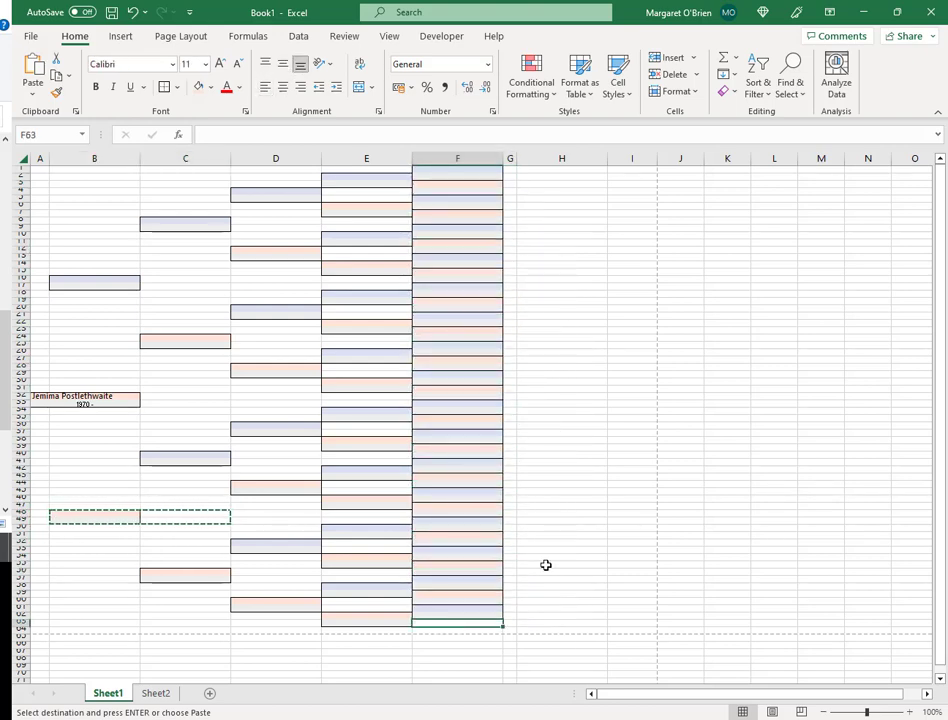
pyautogui.hotkey('ctrl', 'v')
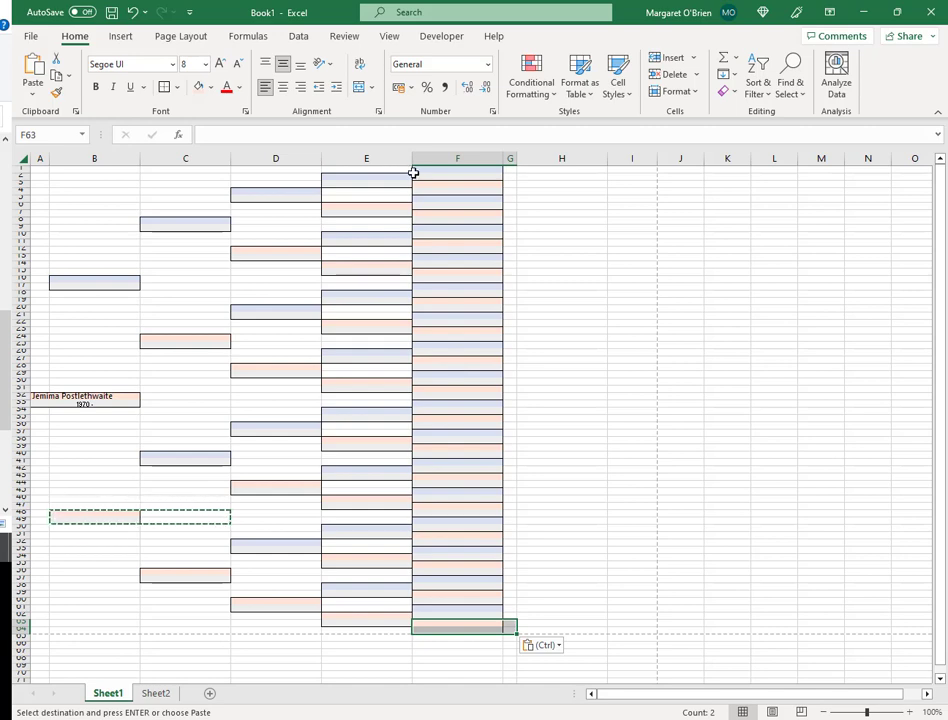
# - Paste F2's shaded format into F4, F6, F10 and the next targets down column F
pyautogui.click(444, 176)
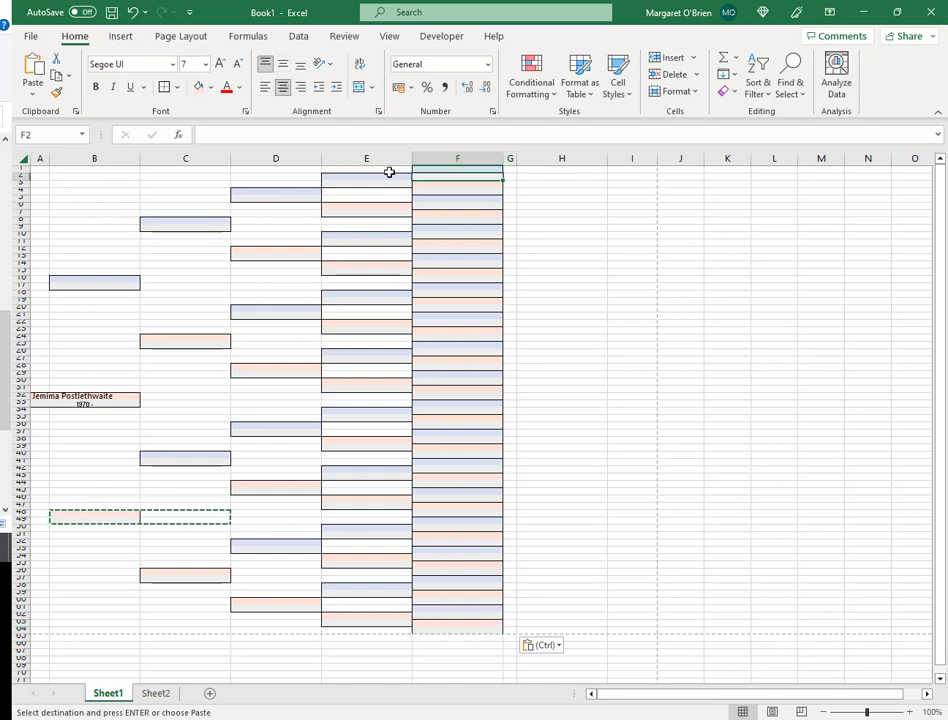
pyautogui.click(385, 174)
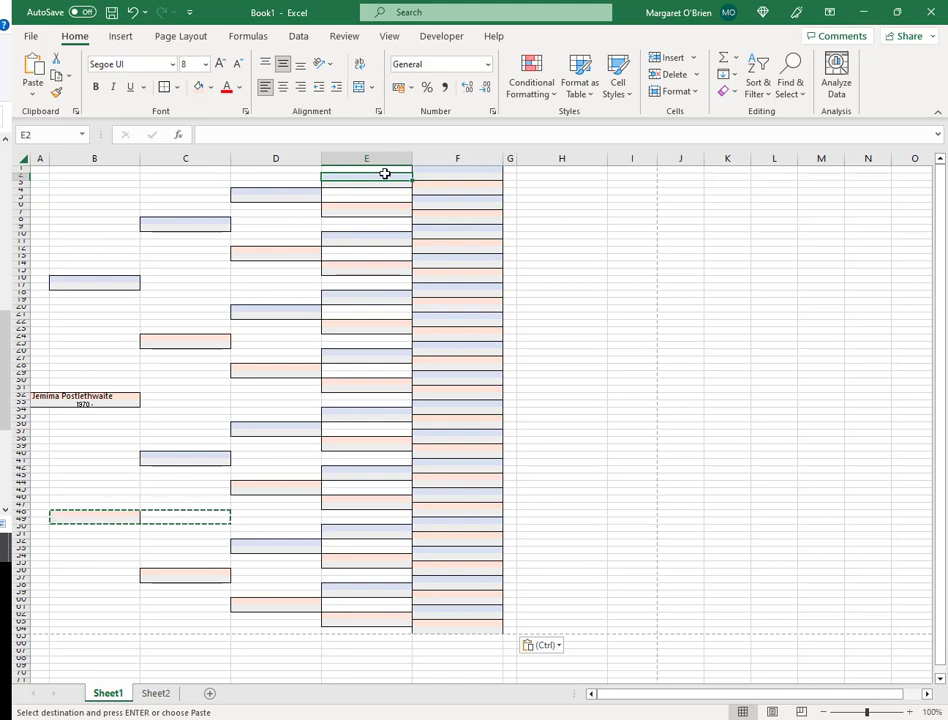
pyautogui.click(437, 176)
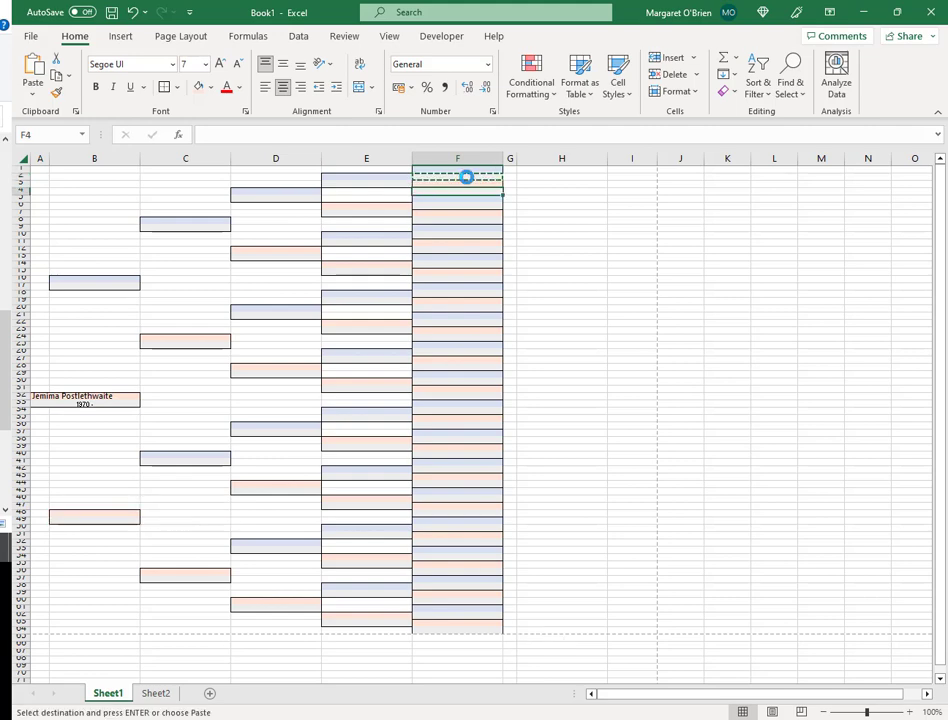
pyautogui.hotkey('ctrl', 'v')
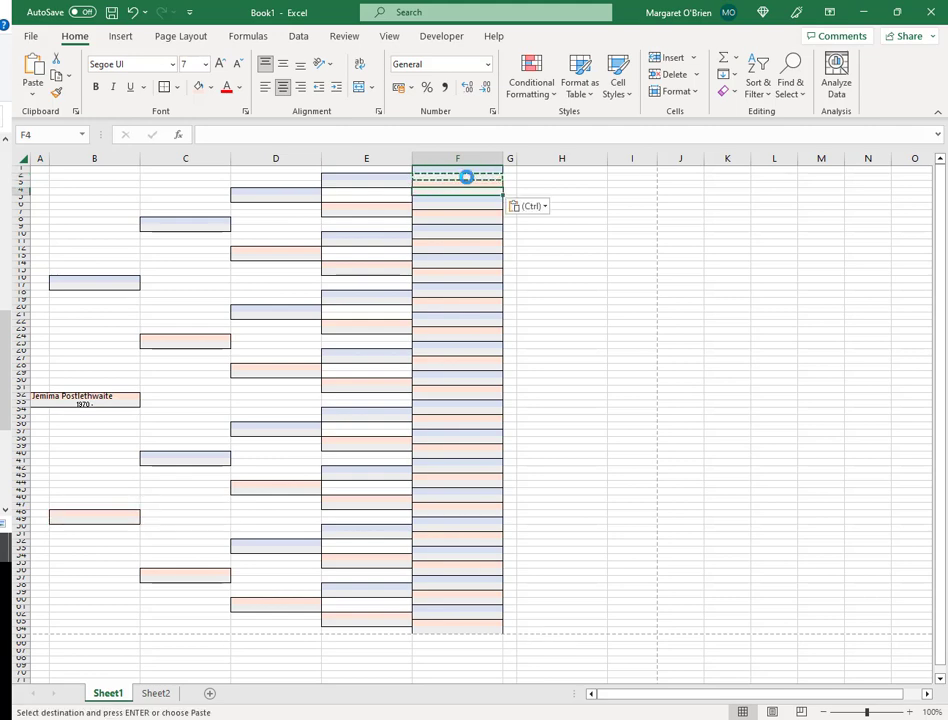
pyautogui.press('Down')
pyautogui.press('Down')
pyautogui.hotkey('ctrl', 'v')
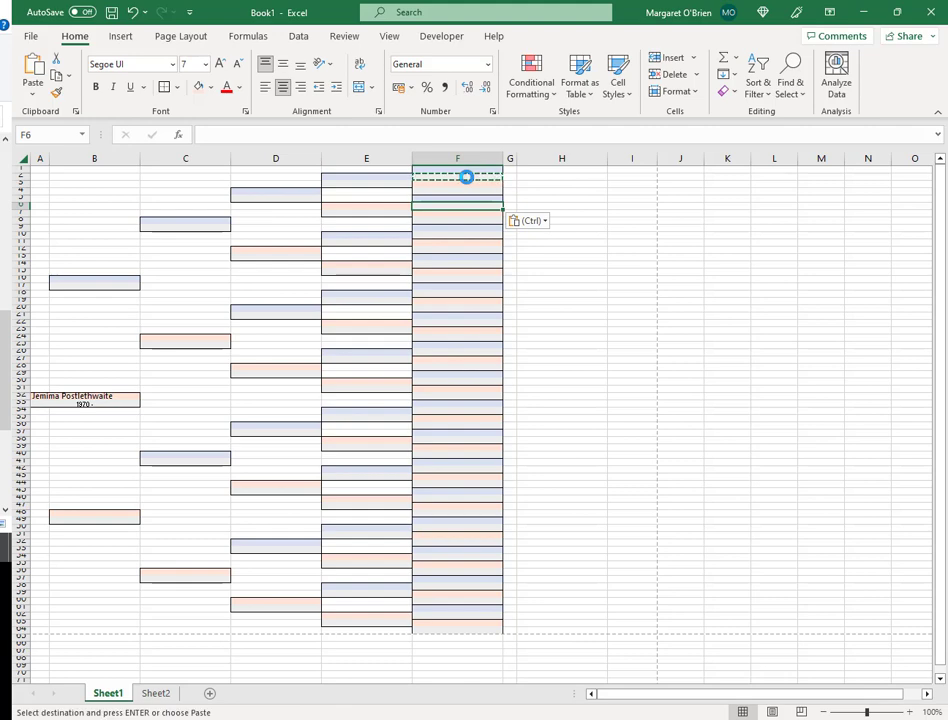
pyautogui.press('Down')
pyautogui.press('Down')
pyautogui.press('Down')
pyautogui.press('Down')
pyautogui.hotkey('ctrl', 'v')
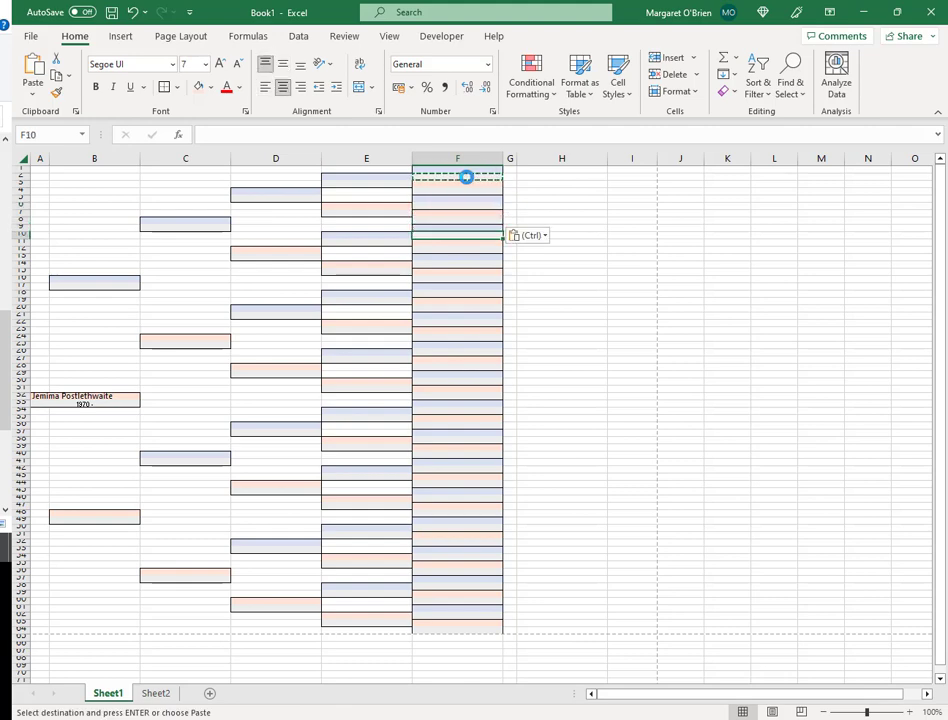
pyautogui.press('Down')
pyautogui.press('Down')
pyautogui.hotkey('ctrl', 'v')
pyautogui.press('Down')
pyautogui.press('Down')
pyautogui.hotkey('ctrl', 'v')
# - Continue pasting the shaded format down column F past F19 to F53, then end copy mode
pyautogui.press('Down')
pyautogui.press('Down')
pyautogui.hotkey('ctrl', 'v')
pyautogui.press('Down')
pyautogui.press('Down')
pyautogui.press('Down')
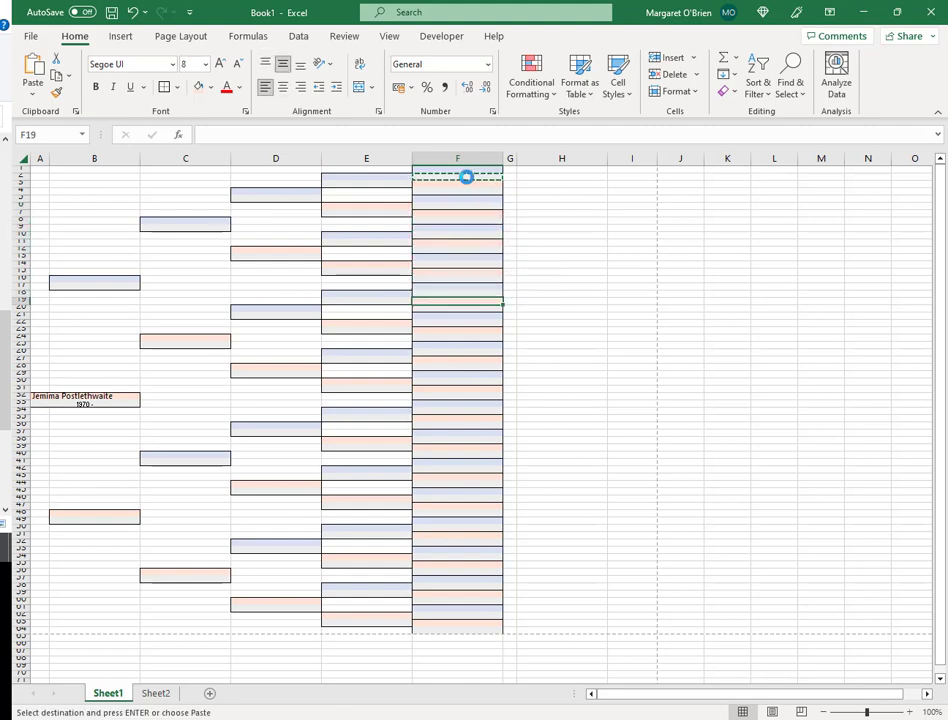
pyautogui.hotkey('ctrl', 'v')
pyautogui.press('Down')
pyautogui.press('Down')
pyautogui.press('Down')
pyautogui.hotkey('ctrl', 'v')
pyautogui.press('Down')
pyautogui.press('Down')
pyautogui.press('Down')
pyautogui.press('Down')
pyautogui.hotkey('ctrl', 'v')
pyautogui.press('Down')
pyautogui.press('Down')
pyautogui.press('Down')
pyautogui.press('Down')
pyautogui.hotkey('ctrl', 'v')
pyautogui.press('Down')
pyautogui.press('Down')
pyautogui.press('Down')
pyautogui.press('Down')
pyautogui.hotkey('ctrl', 'v')
pyautogui.press('Down')
pyautogui.press('Down')
pyautogui.press('Down')
pyautogui.press('Down')
pyautogui.hotkey('ctrl', 'v')
pyautogui.press('Down')
pyautogui.press('Down')
pyautogui.press('Down')
pyautogui.press('Down')
pyautogui.hotkey('ctrl', 'v')
pyautogui.press('Down')
pyautogui.press('Down')
pyautogui.press('Down')
pyautogui.press('Down')
pyautogui.hotkey('ctrl', 'v')
pyautogui.press('Down')
pyautogui.press('Down')
pyautogui.press('Down')
pyautogui.press('Down')
pyautogui.hotkey('ctrl', 'v')
pyautogui.press('Down')
pyautogui.press('Down')
pyautogui.press('Down')
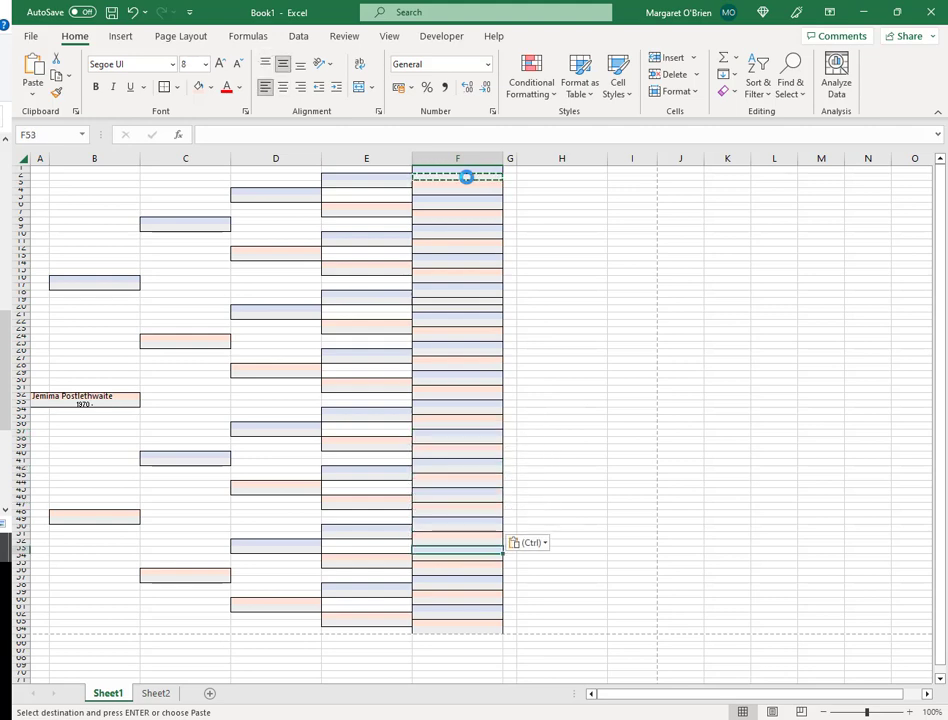
pyautogui.press('Down')
pyautogui.hotkey('ctrl', 'v')
pyautogui.press('Down')
pyautogui.press('Down')
pyautogui.press('Down')
pyautogui.press('Down')
pyautogui.hotkey('ctrl', 'v')
pyautogui.press('Down')
pyautogui.press('Down')
pyautogui.press('Down')
pyautogui.press('Down')
pyautogui.hotkey('ctrl', 'v')
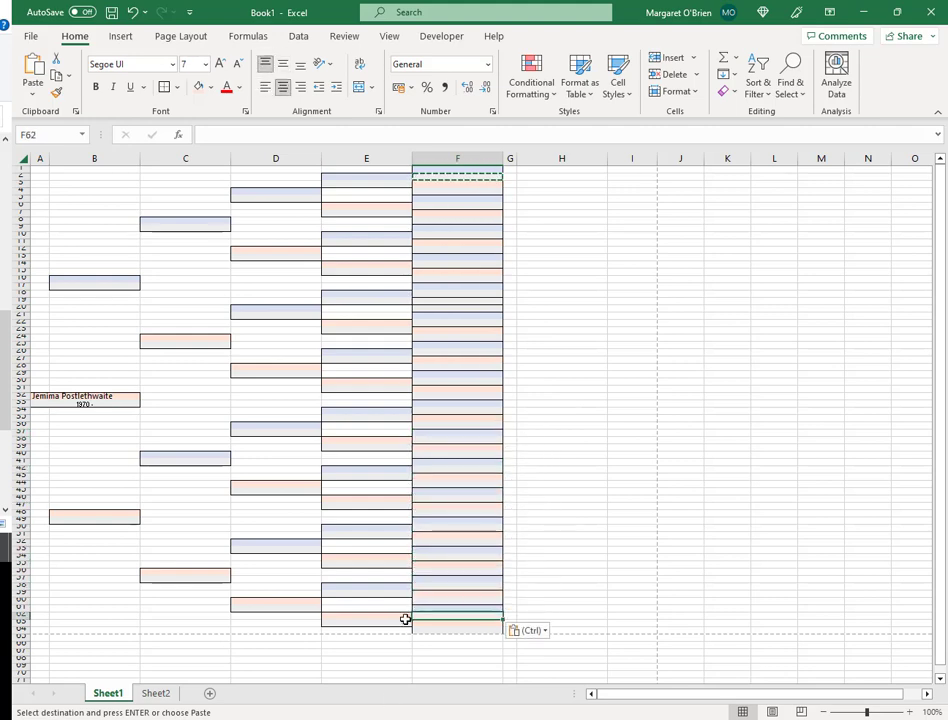
pyautogui.press('Escape')
pyautogui.click(600, 348)
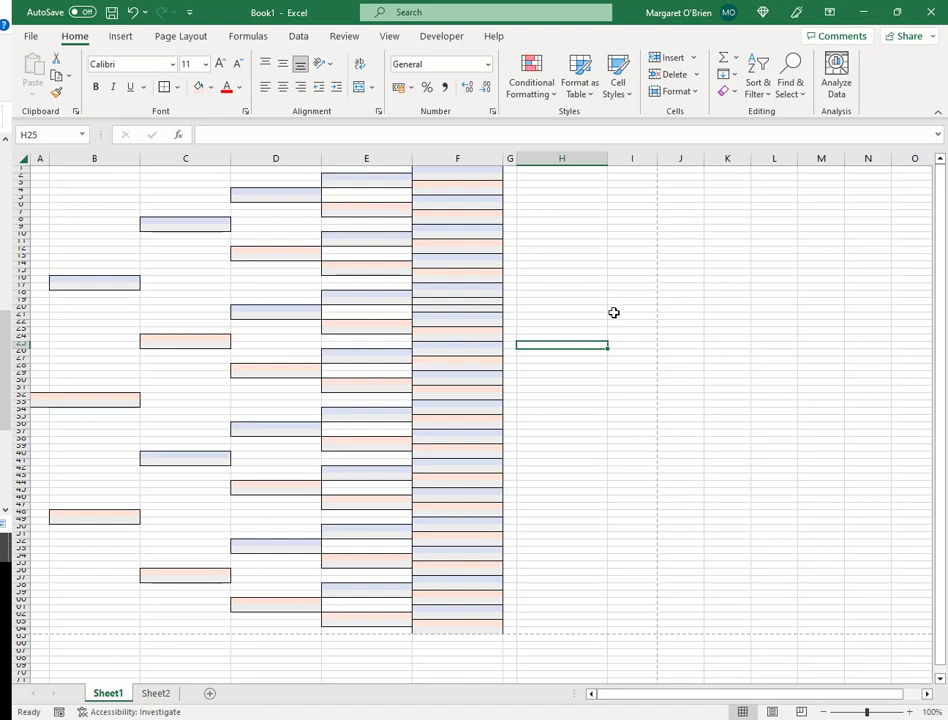
# - Copy F1's shading into H1 and F3's shading into H2
pyautogui.click(570, 169)
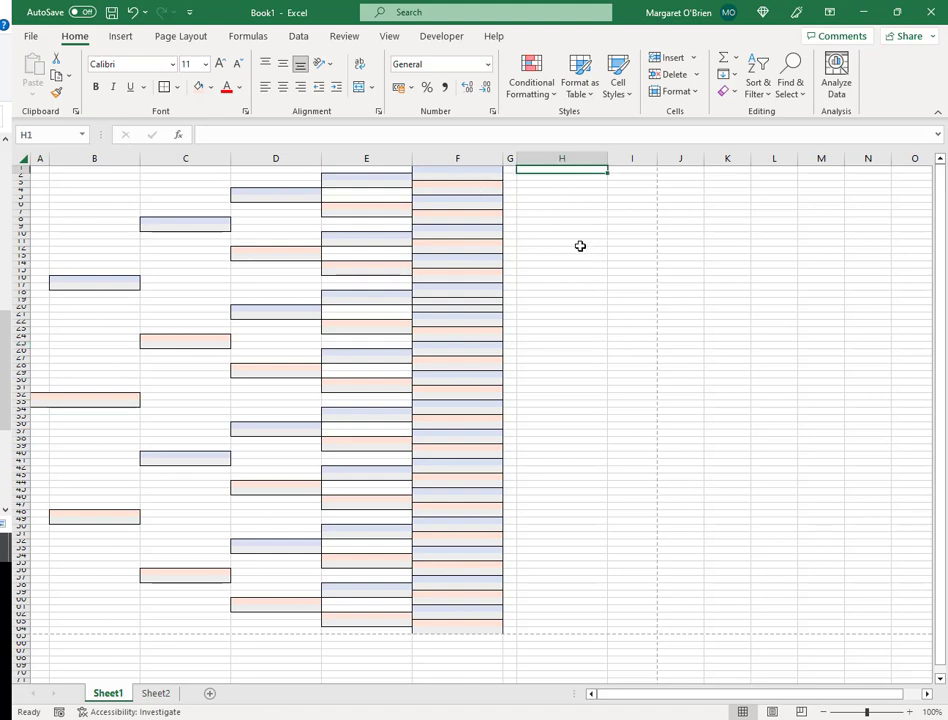
pyautogui.hotkey('ctrl', 'c')
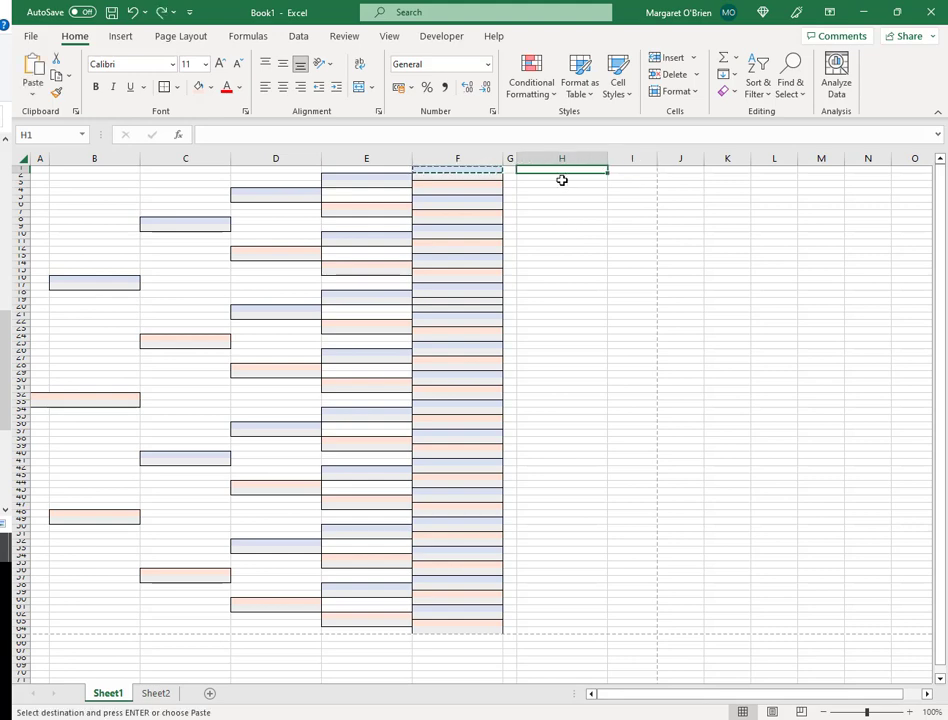
pyautogui.click(487, 171)
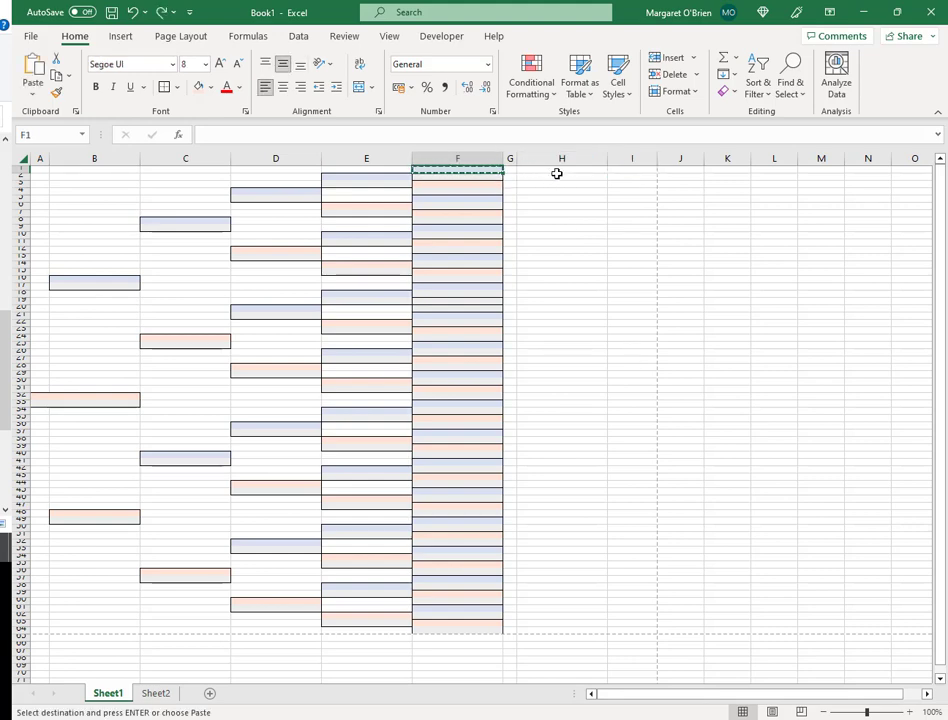
pyautogui.click(562, 169)
pyautogui.hotkey('ctrl', 'v')
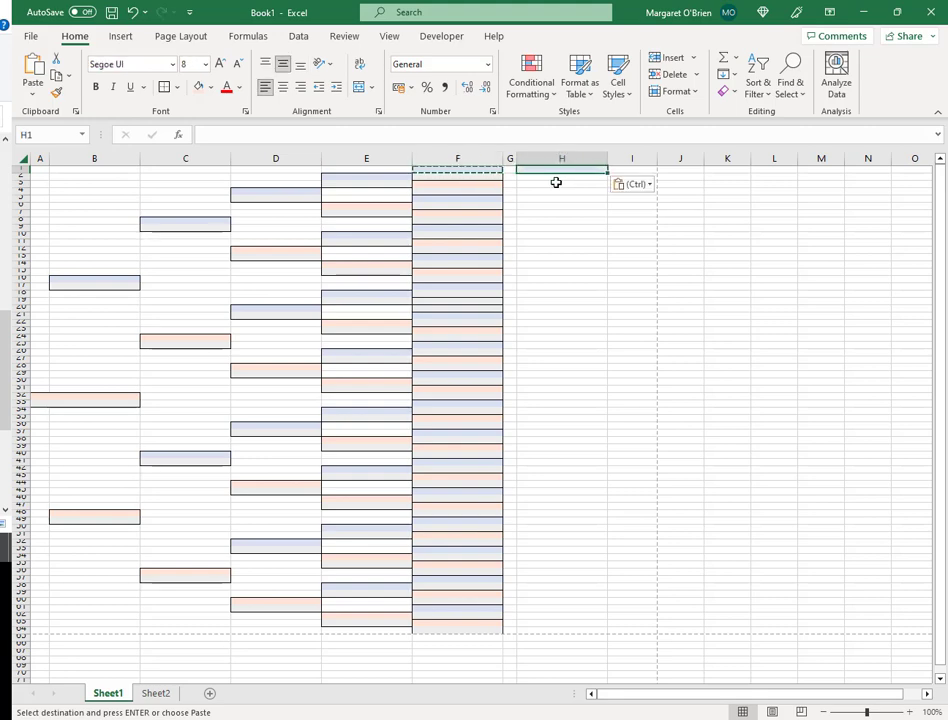
pyautogui.click(481, 184)
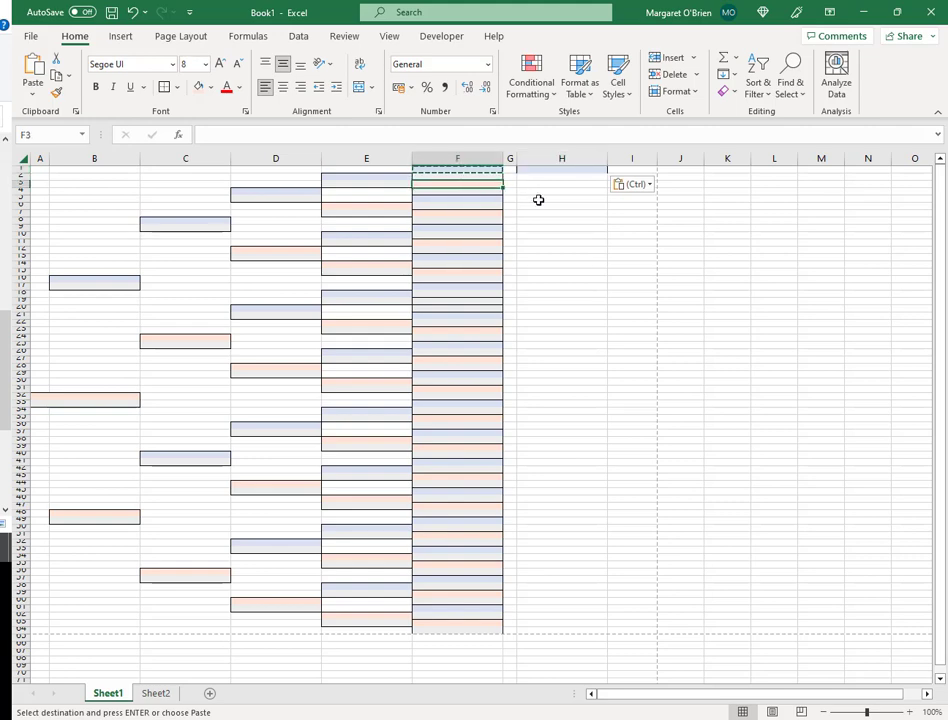
pyautogui.hotkey('ctrl', 'c')
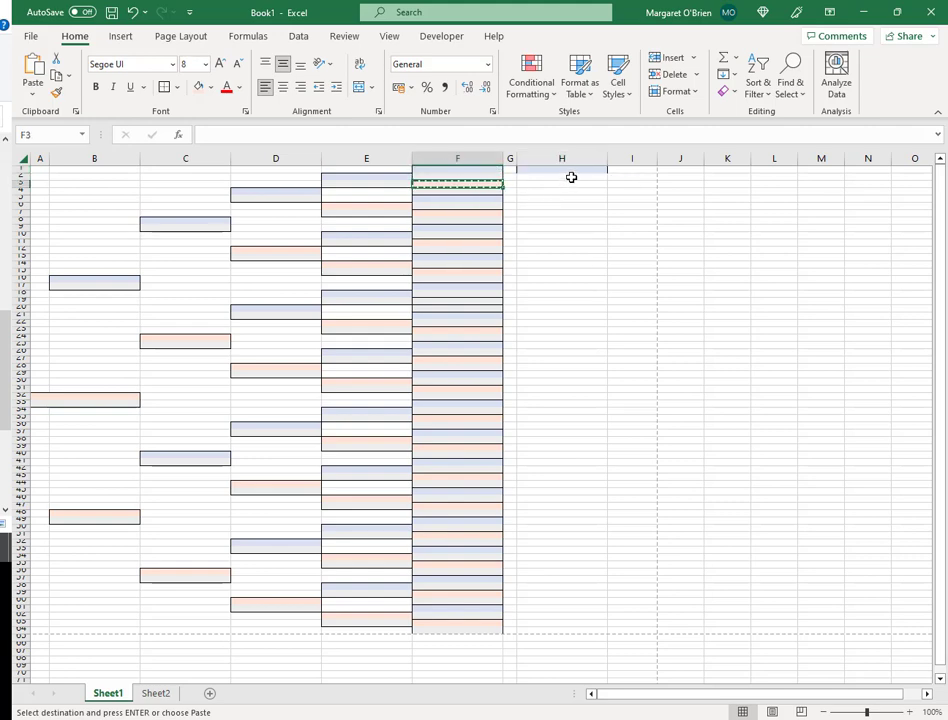
pyautogui.click(571, 177)
pyautogui.hotkey('ctrl', 'v')
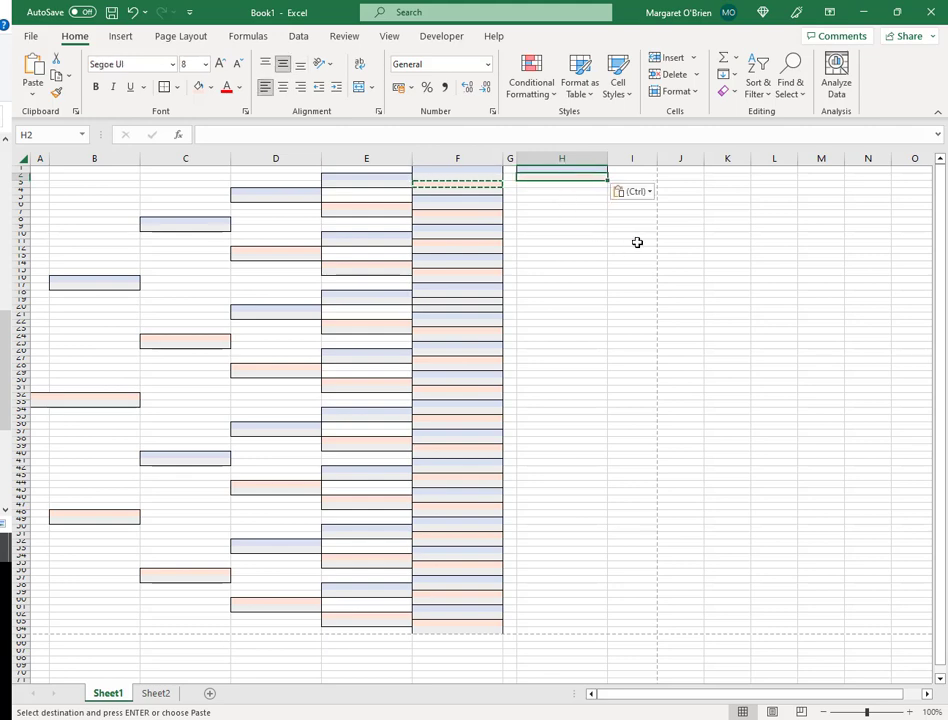
pyautogui.press('Escape')
# - Copy F2's shaded format into I1
pyautogui.moveTo(555, 170); pyautogui.dragTo(555, 178)
pyautogui.moveTo(490, 170); pyautogui.dragTo(490, 174)
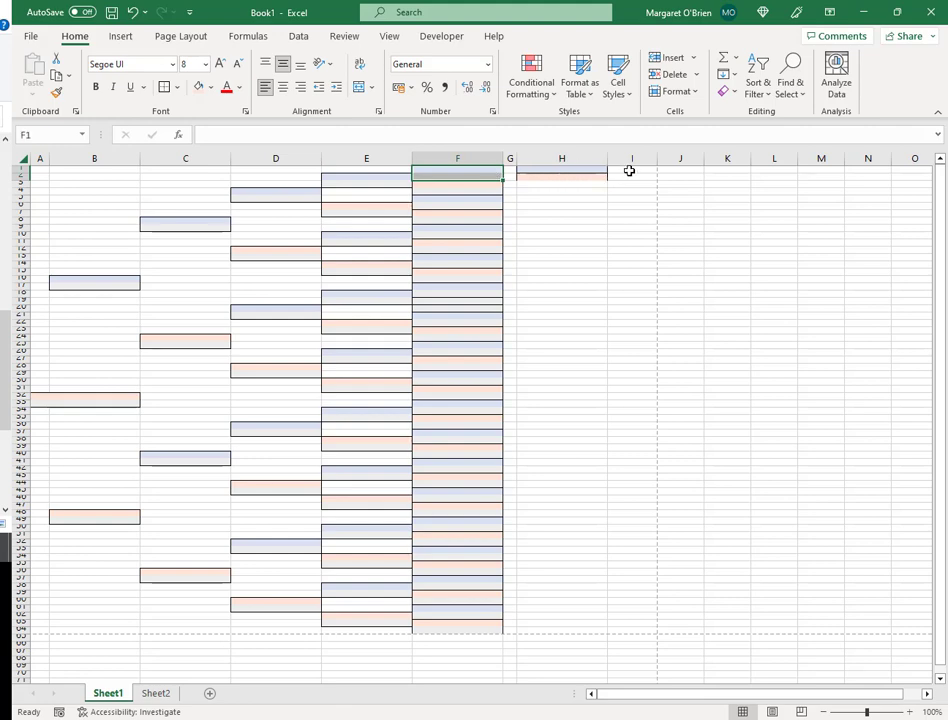
pyautogui.click(629, 171)
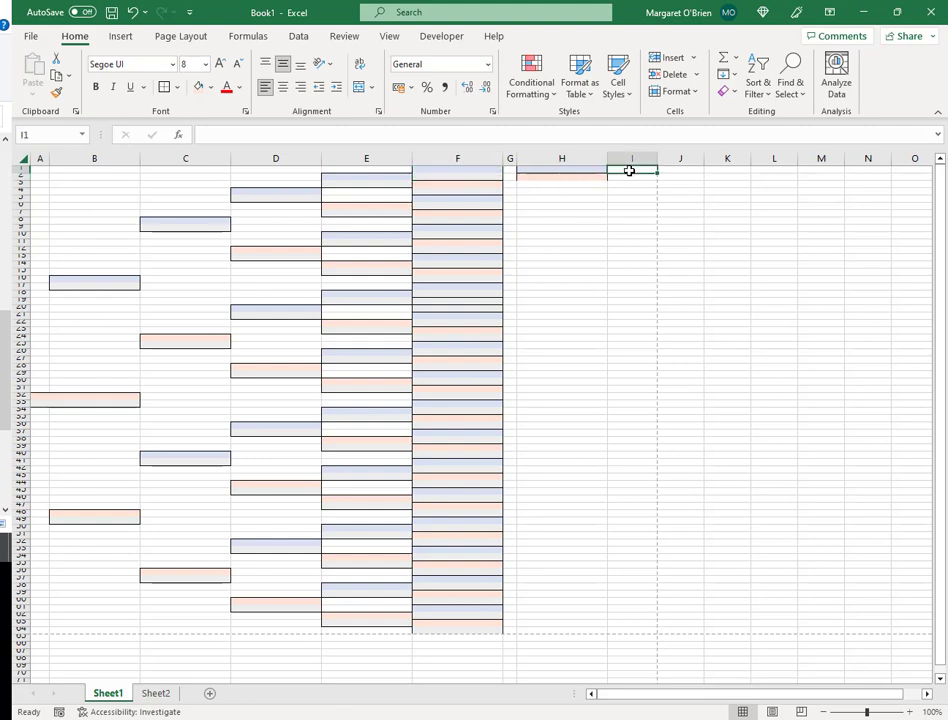
pyautogui.click(479, 176)
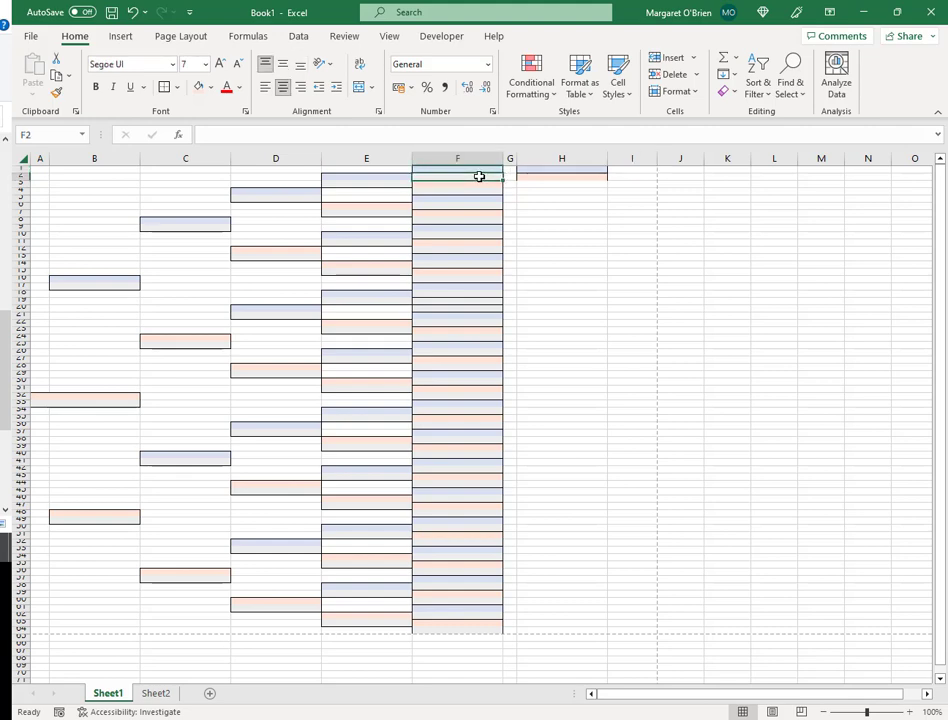
pyautogui.hotkey('ctrl', 'c')
pyautogui.click(625, 175)
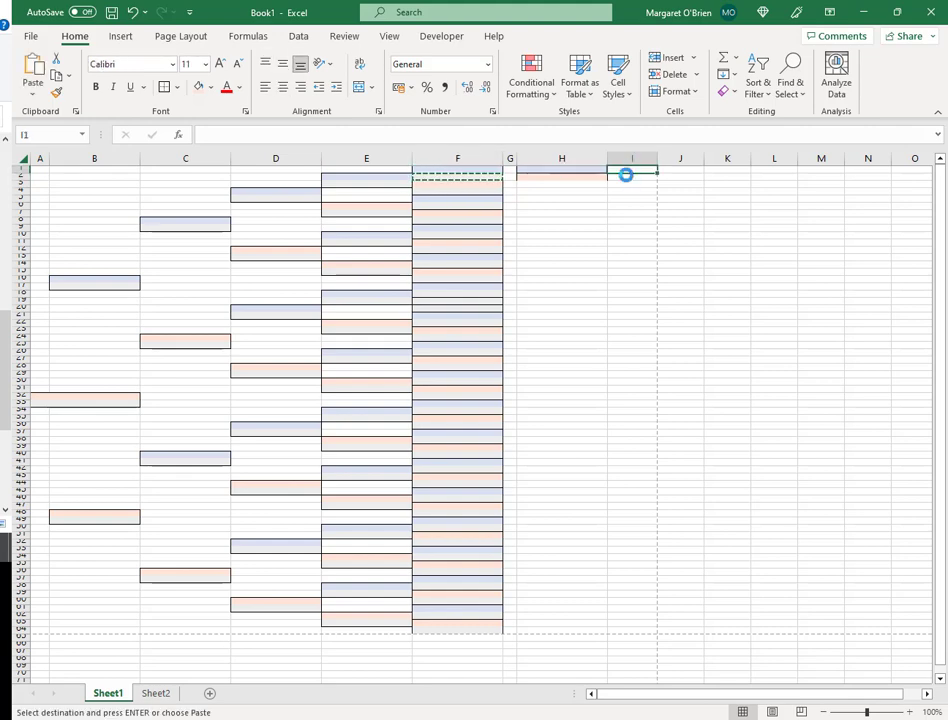
pyautogui.hotkey('ctrl', 'v')
# - Paste the H1:I1 pair repeatedly down columns H and I to about row 18
pyautogui.click(589, 171)
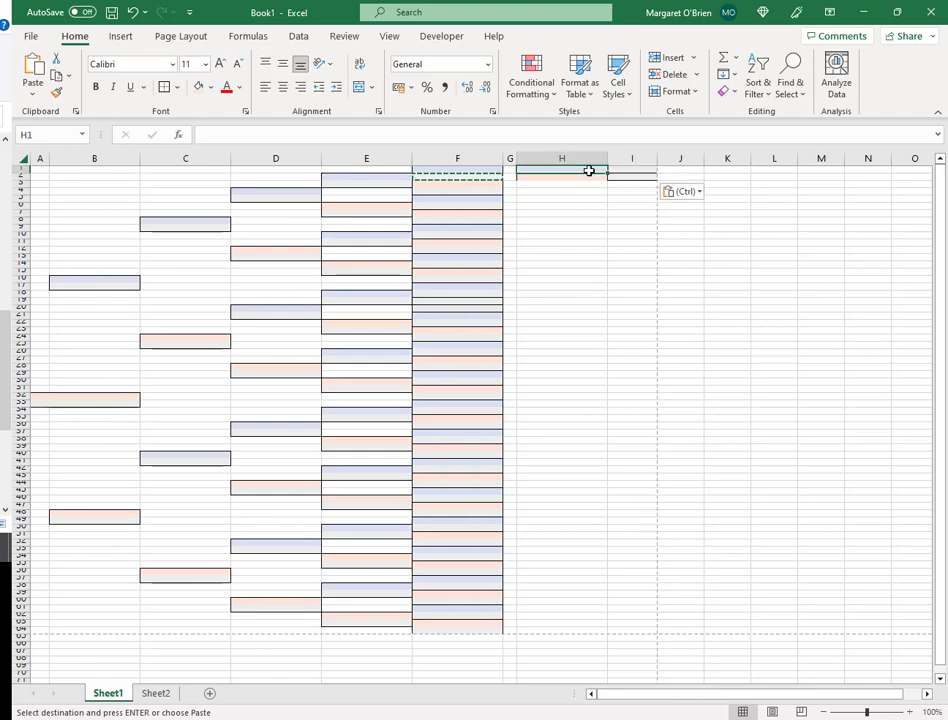
pyautogui.moveTo(589, 171); pyautogui.dragTo(616, 174)
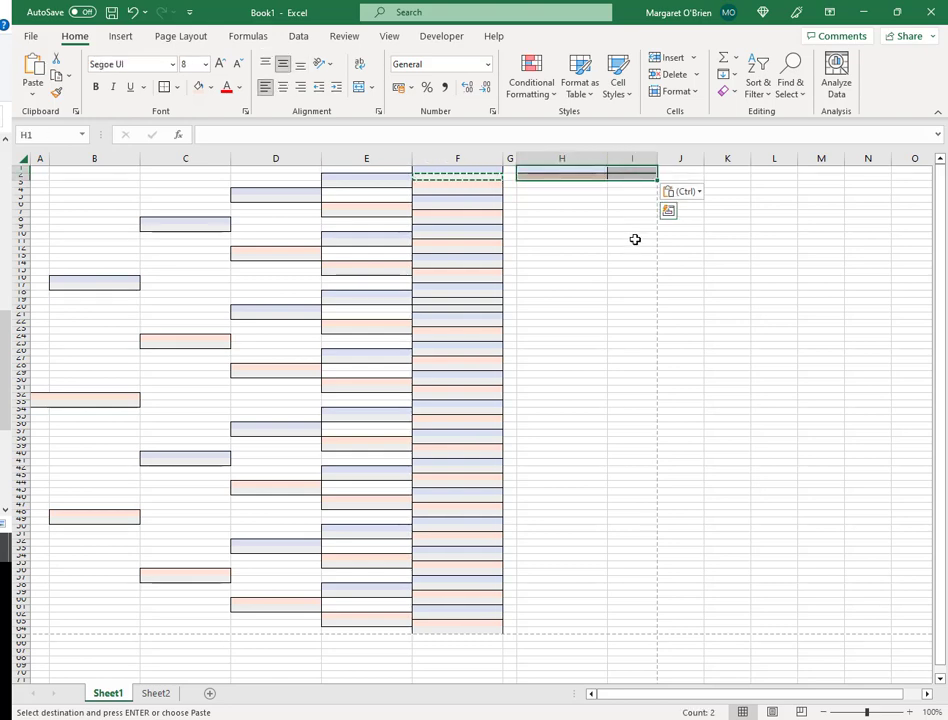
pyautogui.hotkey('ctrl', 'c')
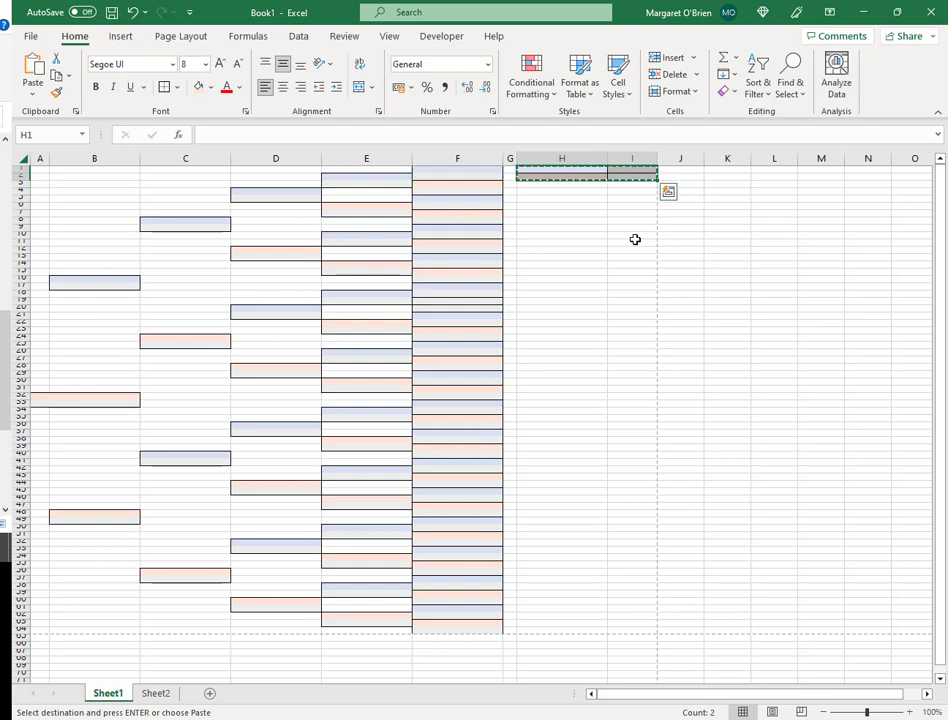
pyautogui.press('Down')
pyautogui.hotkey('ctrl', 'v')
pyautogui.press('Down')
pyautogui.hotkey('ctrl', 'v')
pyautogui.press('Down')
pyautogui.hotkey('ctrl', 'v')
pyautogui.press('Down')
pyautogui.hotkey('ctrl', 'v')
pyautogui.press('Down')
pyautogui.hotkey('ctrl', 'v')
pyautogui.press('Down')
pyautogui.hotkey('ctrl', 'v')
pyautogui.press('Down')
pyautogui.hotkey('ctrl', 'v')
pyautogui.press('Down')
pyautogui.hotkey('ctrl', 'v')
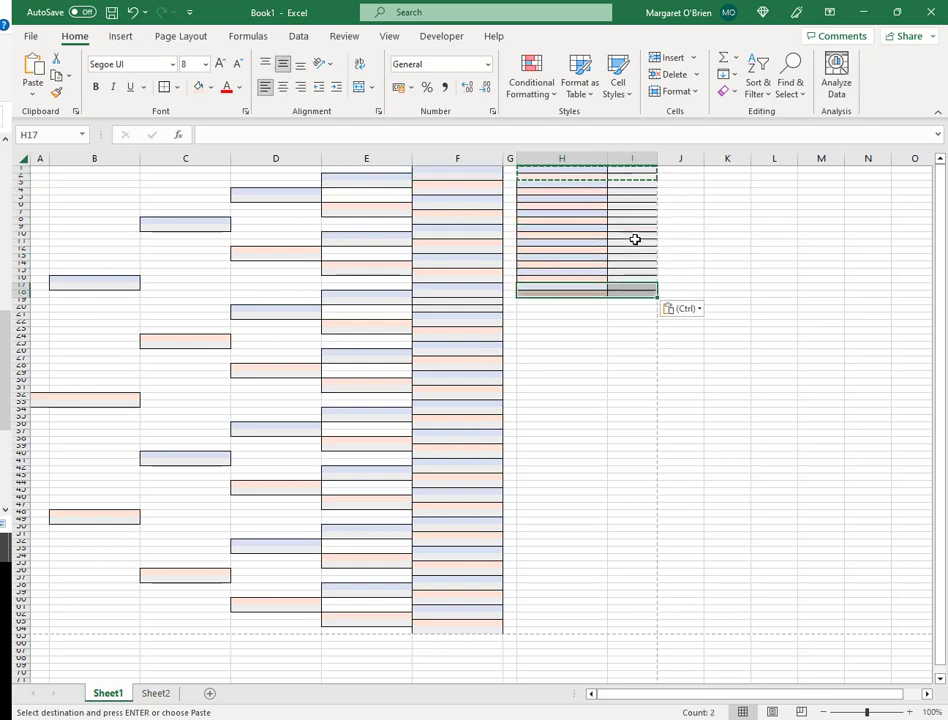
pyautogui.moveTo(630, 294); pyautogui.dragTo(562, 170)
pyautogui.hotkey('ctrl', 'c')
pyautogui.click(554, 302)
# - Paste copied blocks at H19, H37, H55 and H63:I64 to reach row 64, then select H1:I64
pyautogui.hotkey('ctrl', 'v')
pyautogui.click(563, 434)
pyautogui.hotkey('ctrl', 'v')
pyautogui.click(568, 572)
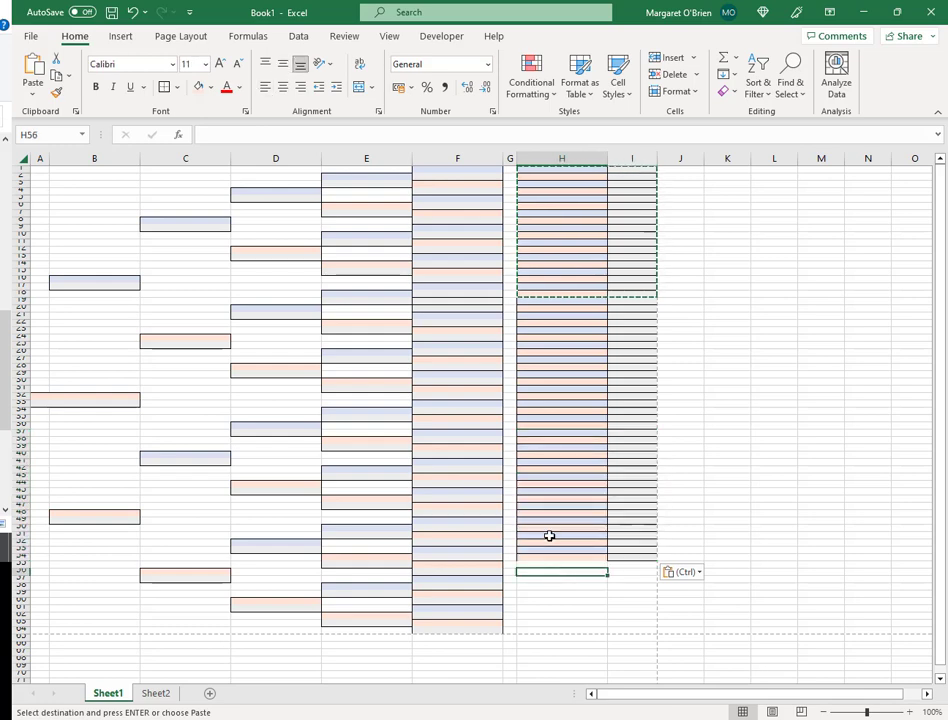
pyautogui.moveTo(549, 536); pyautogui.dragTo(626, 557)
pyautogui.hotkey('ctrl', 'c')
pyautogui.click(567, 565)
pyautogui.hotkey('ctrl', 'v')
pyautogui.click(565, 594)
pyautogui.hotkey('ctrl', 'v')
pyautogui.click(554, 615)
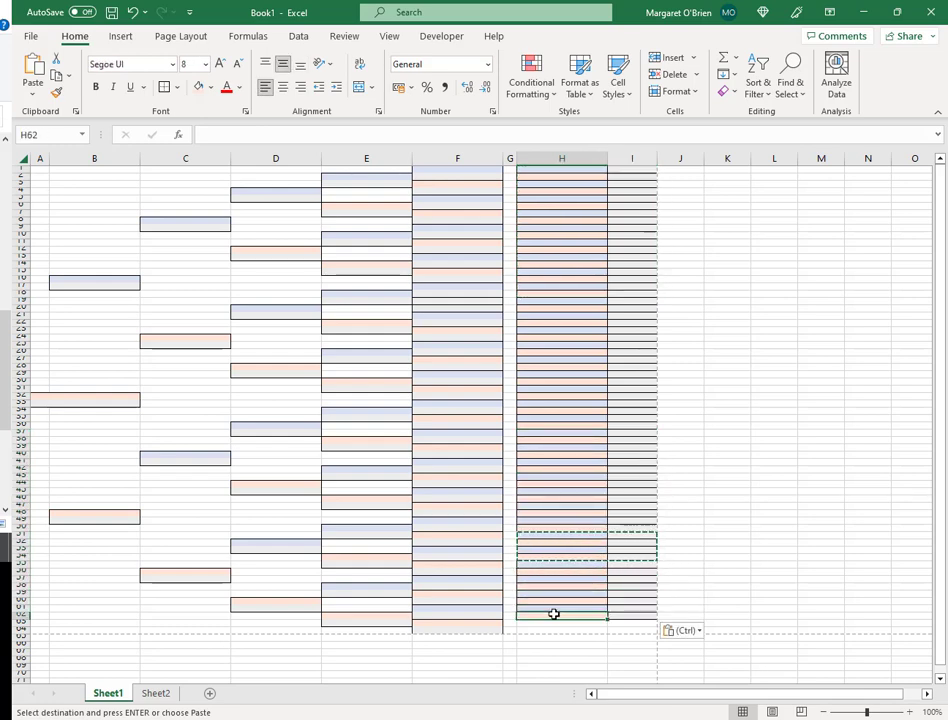
pyautogui.moveTo(554, 614); pyautogui.dragTo(618, 612)
pyautogui.hotkey('ctrl', 'c')
pyautogui.click(562, 625)
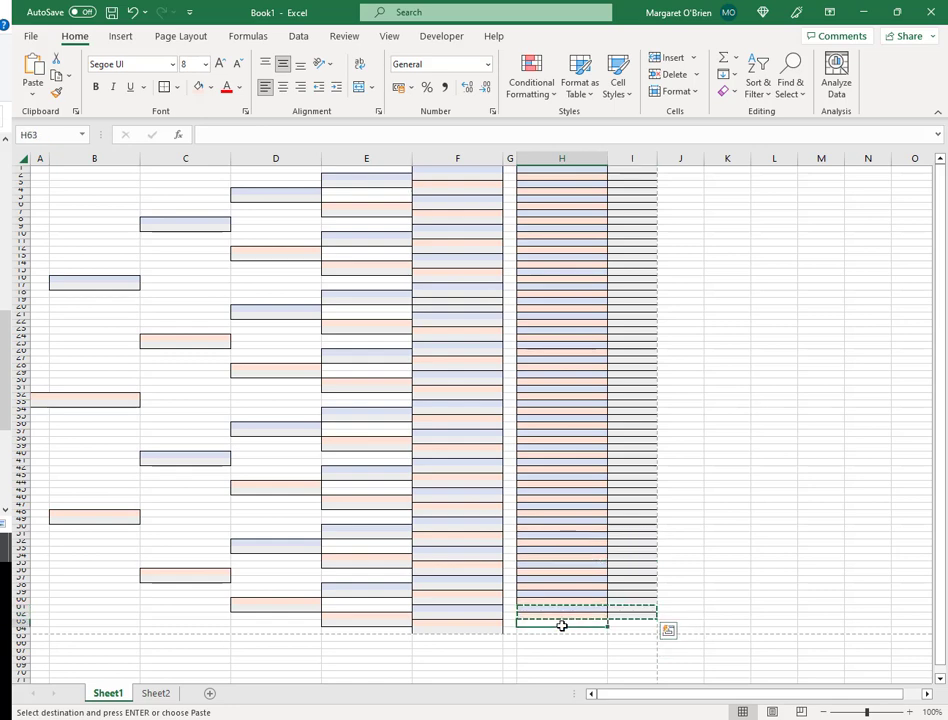
pyautogui.hotkey('ctrl', 'v')
pyautogui.click(680, 213)
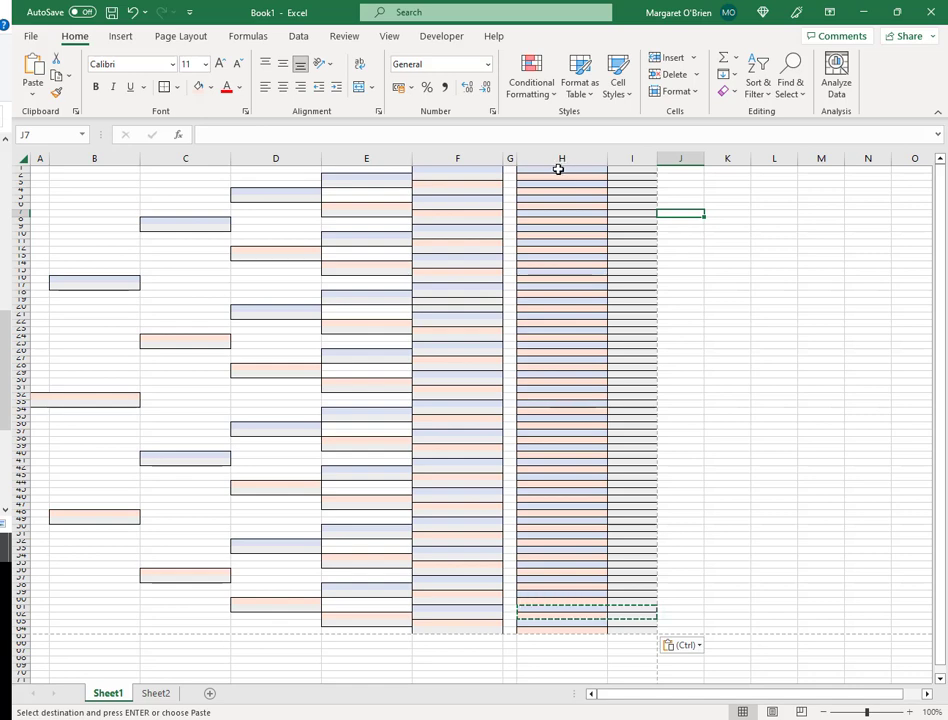
pyautogui.moveTo(557, 169); pyautogui.dragTo(626, 631)
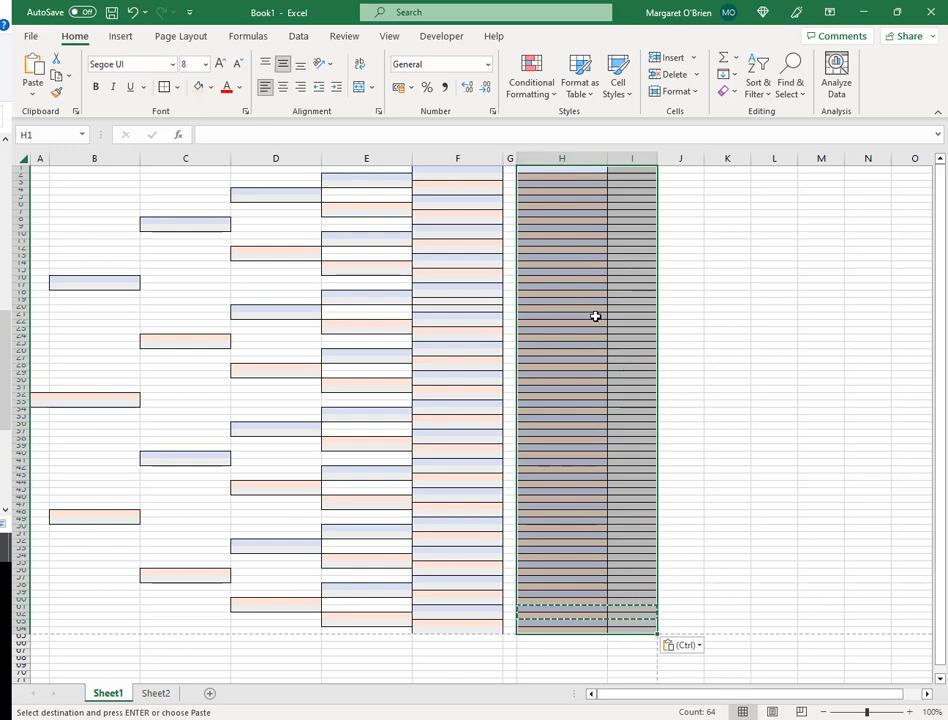
# - Apply All Borders from the Home Borders menu to the selected H1:I64 block
pyautogui.click(179, 89)
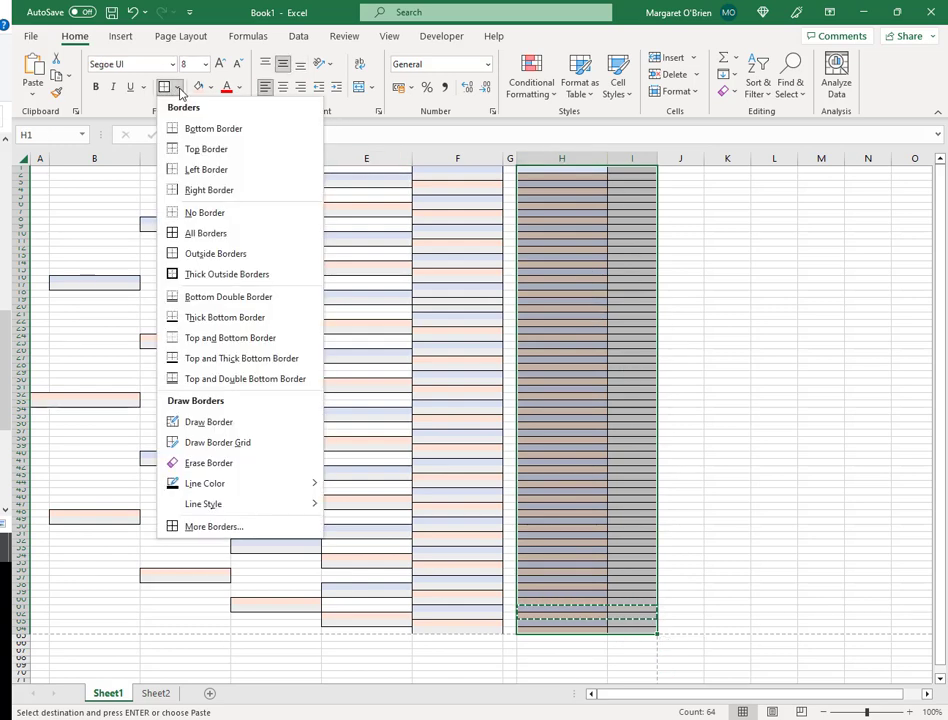
pyautogui.click(229, 233)
pyautogui.click(680, 220)
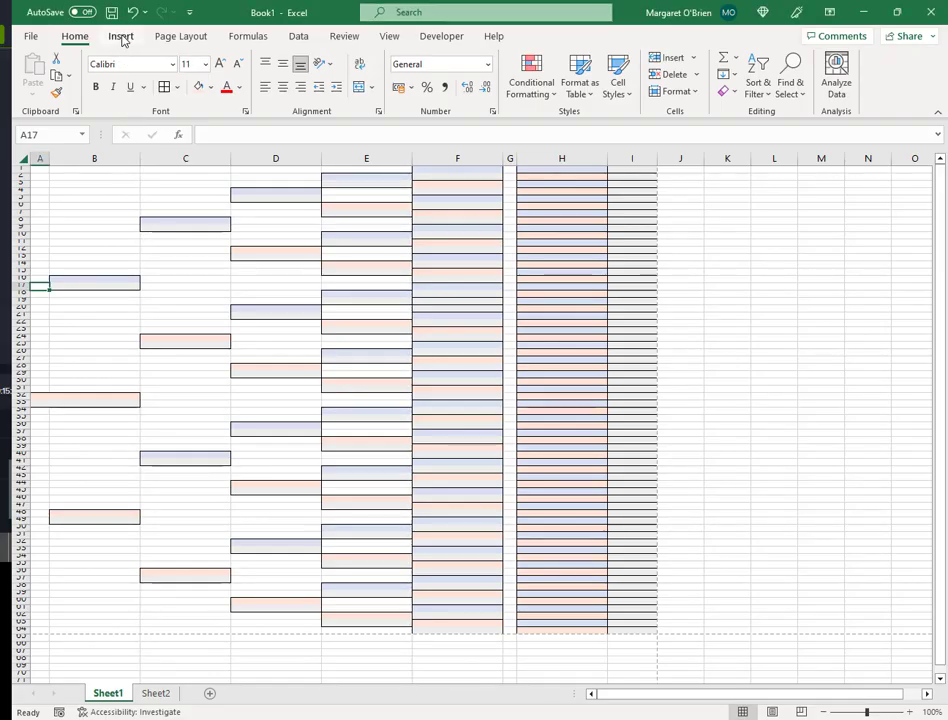
# - Draw a short horizontal line at A17 and give it the Subtle Line - Dark 1 style
pyautogui.click(121, 37)
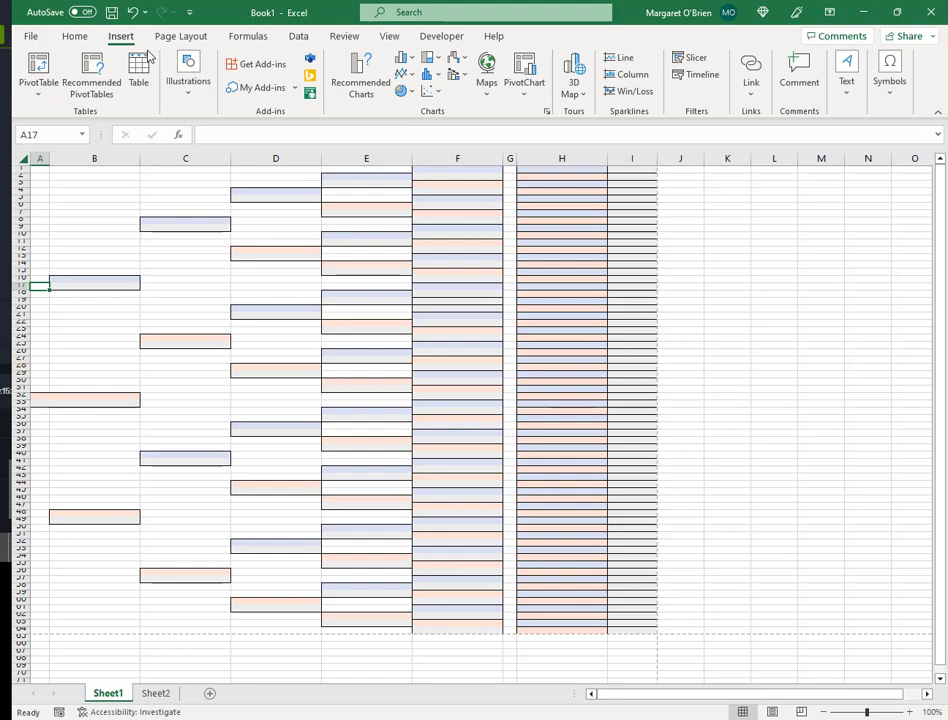
pyautogui.click(199, 88)
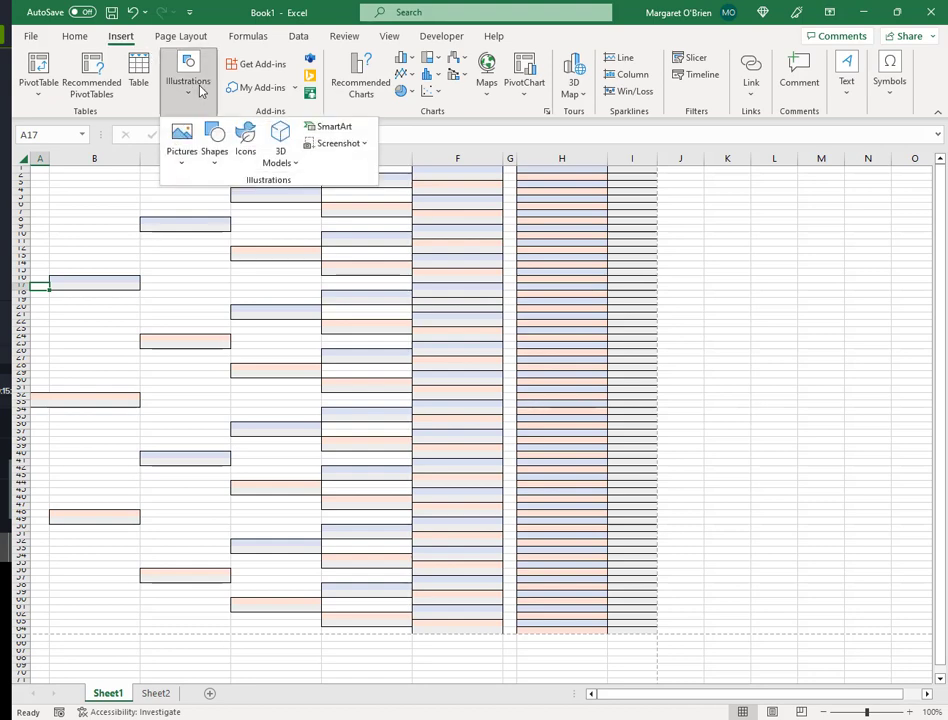
pyautogui.click(214, 145)
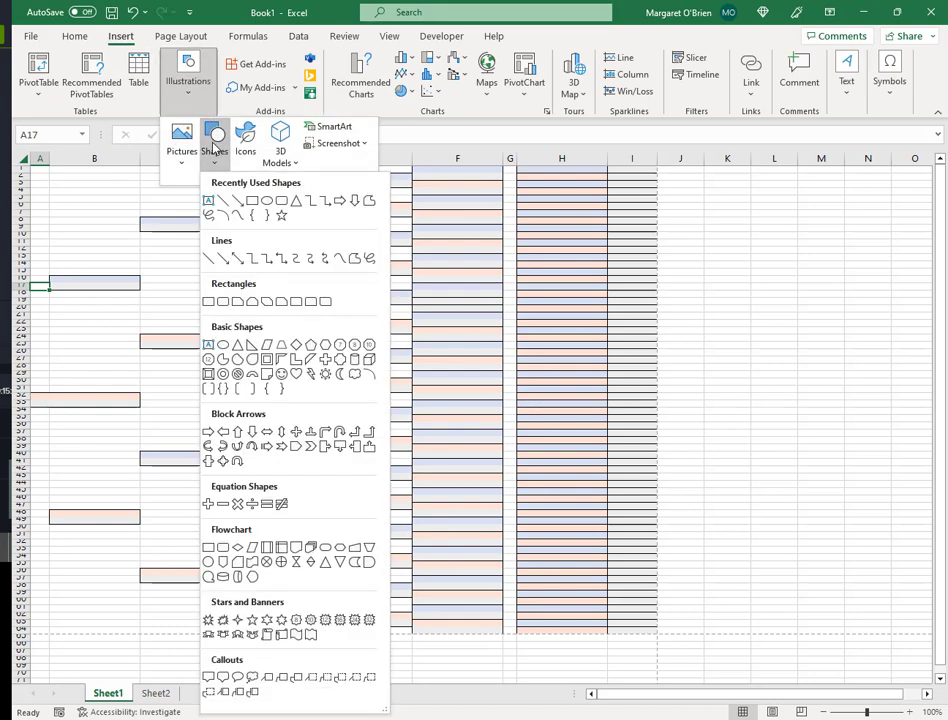
pyautogui.click(209, 262)
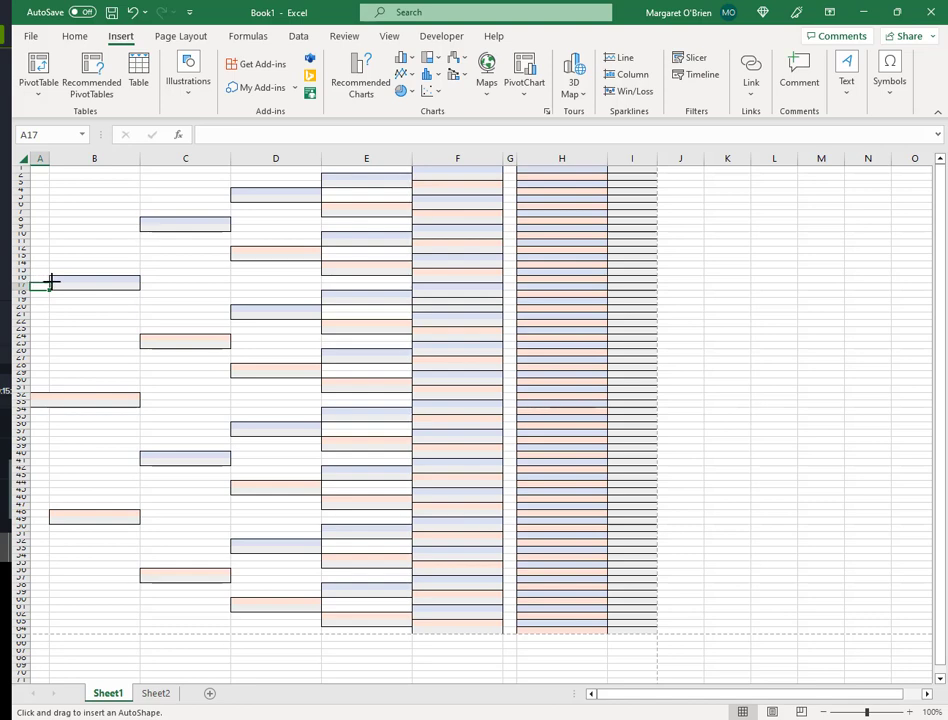
pyautogui.moveTo(51, 282); pyautogui.dragTo(33, 282)
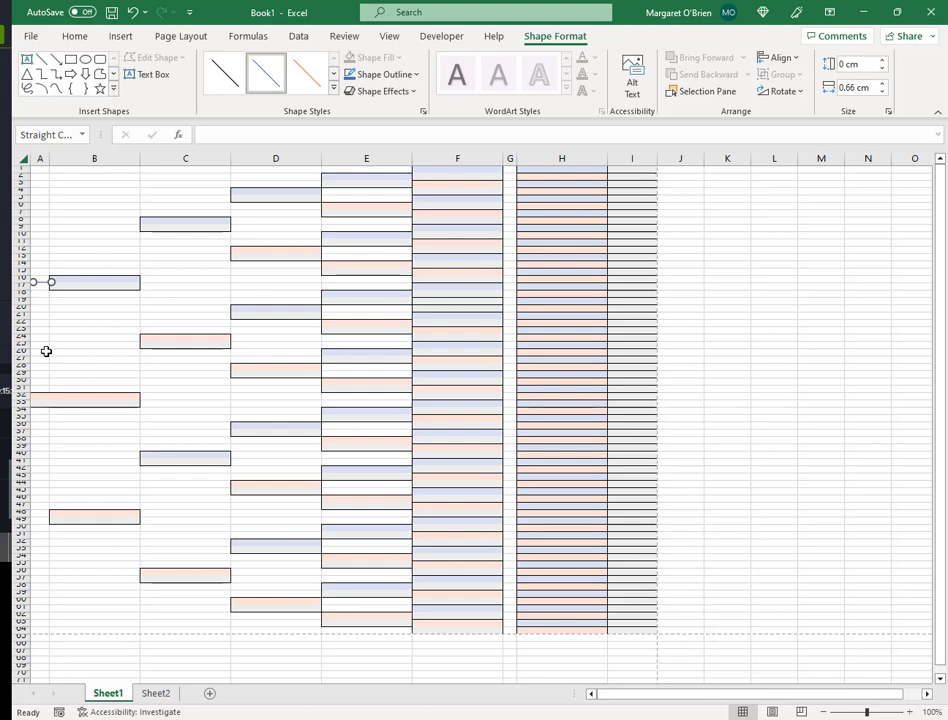
pyautogui.click(229, 90)
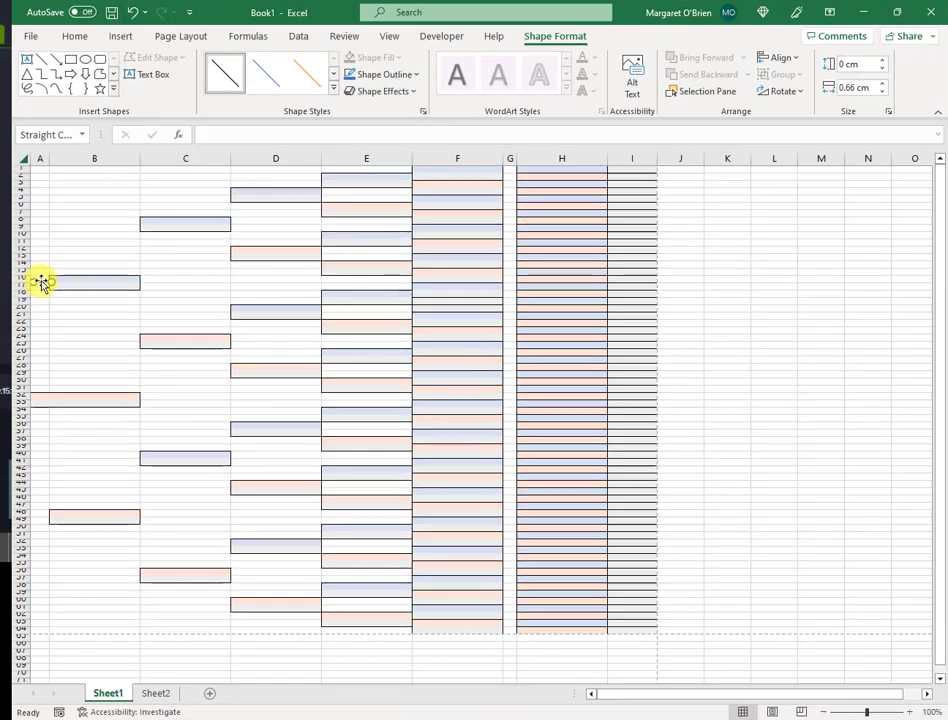
# - Set the connector line's width to 0.25 cm in Size and Position, then deselect it
pyautogui.rightClick(40, 283)
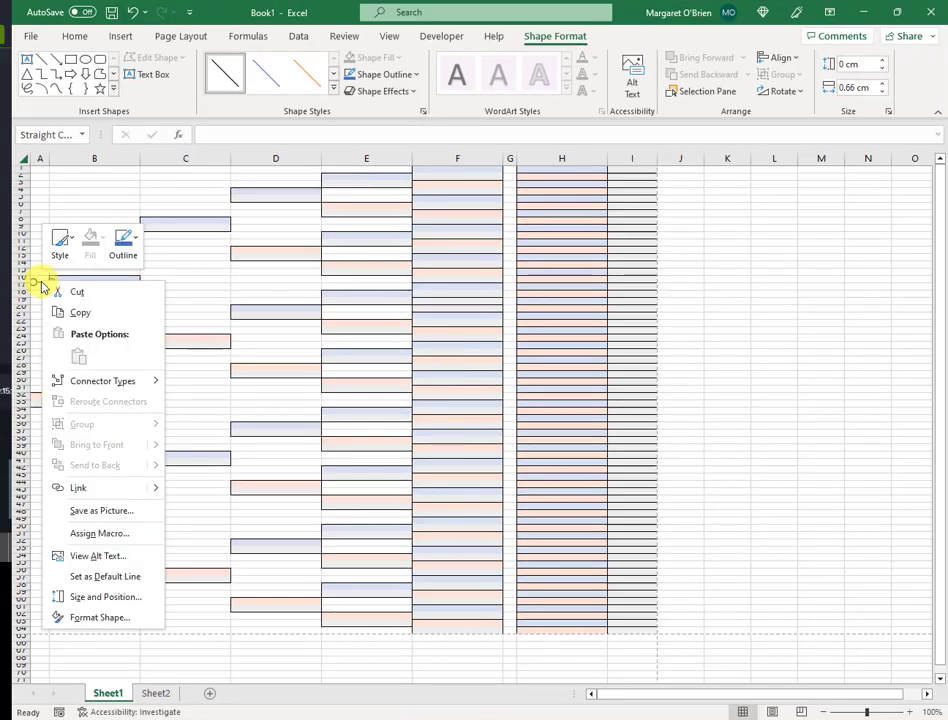
pyautogui.click(131, 602)
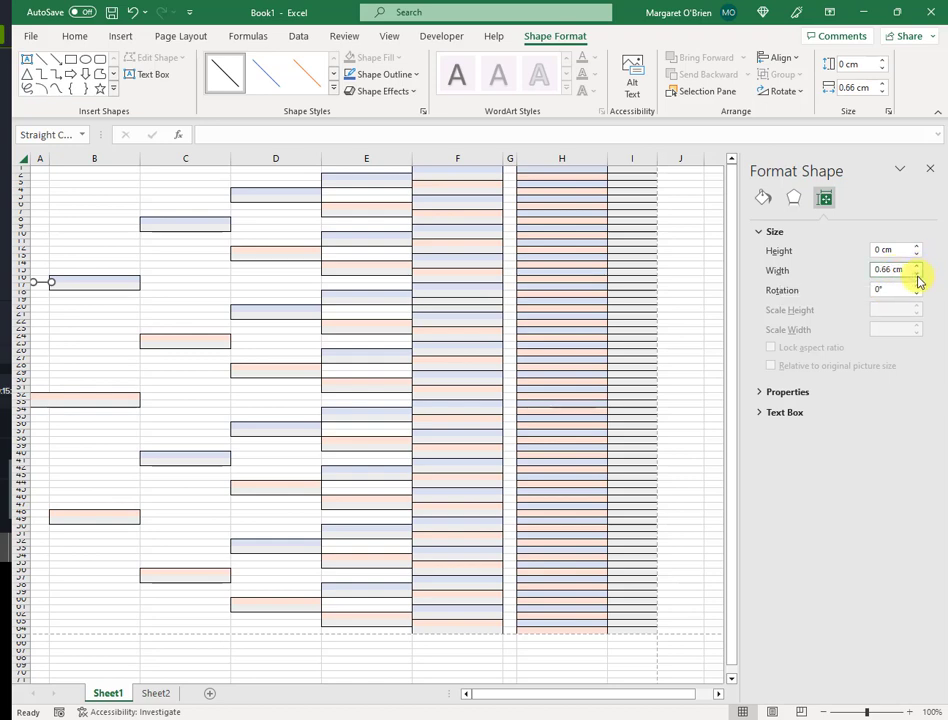
pyautogui.click(895, 269)
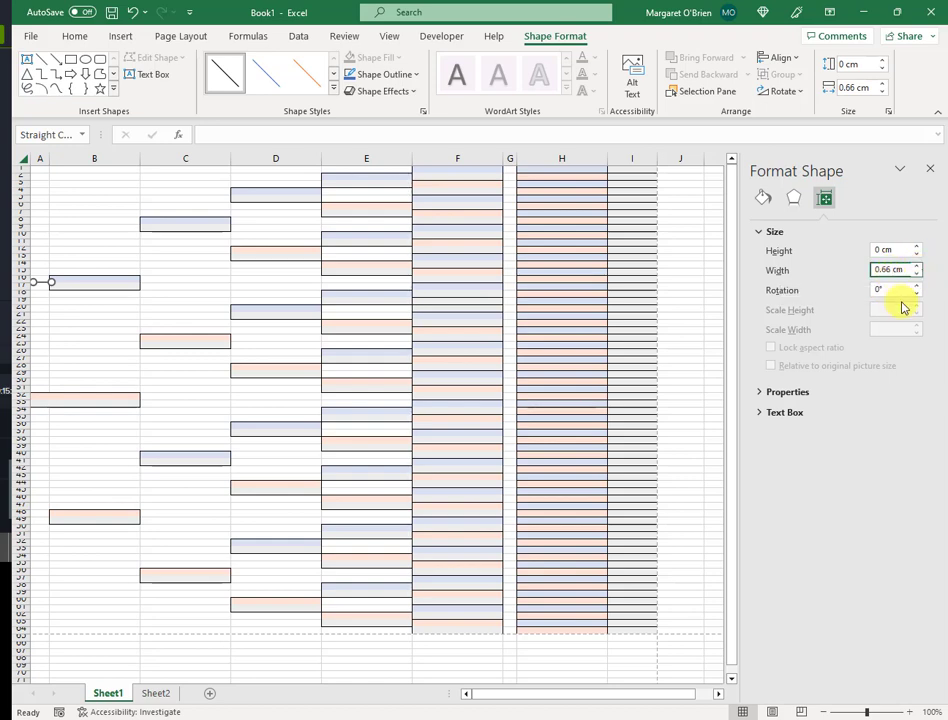
pyautogui.press('BackSpace')
pyautogui.press('BackSpace')
pyautogui.press('BackSpace')
pyautogui.write('.25')
pyautogui.press('Return')
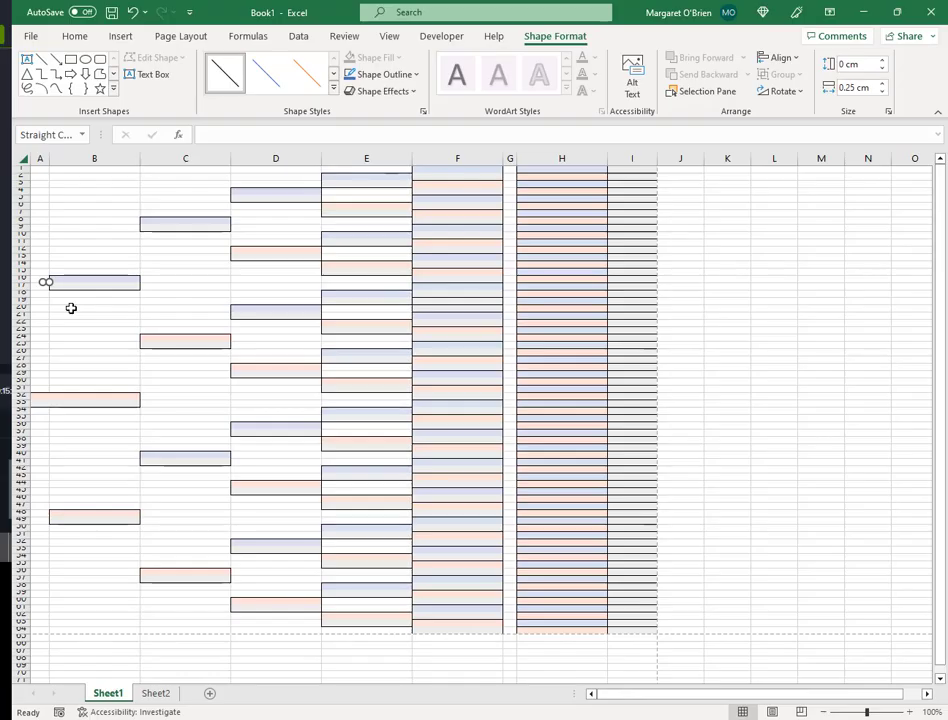
pyautogui.click(71, 308)
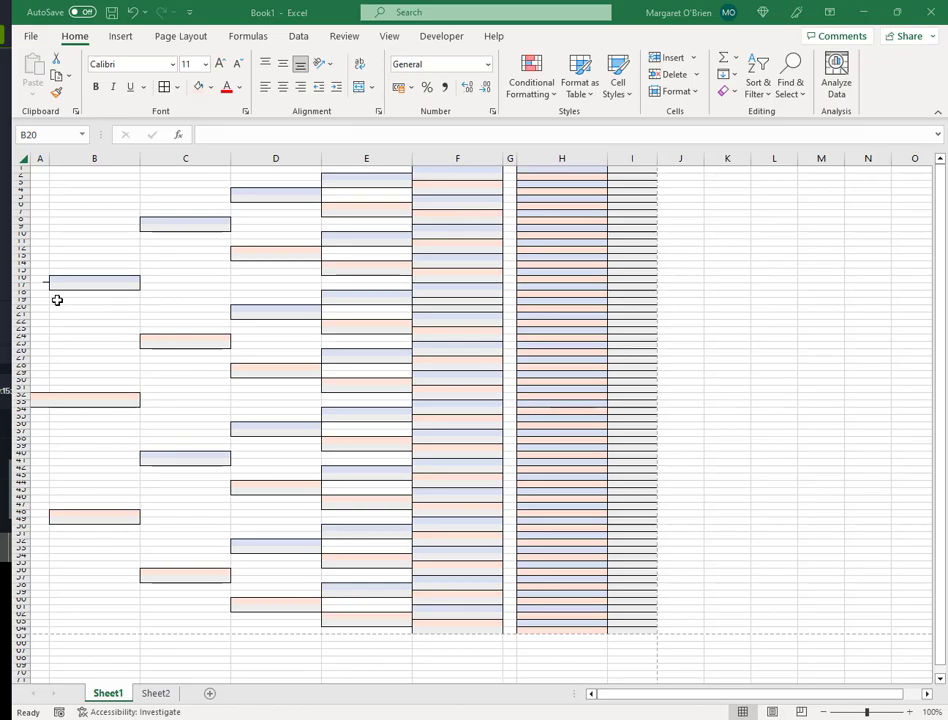
pyautogui.hotkey('alt', 'Tab')
pyautogui.scroll(-4, 229, 442)
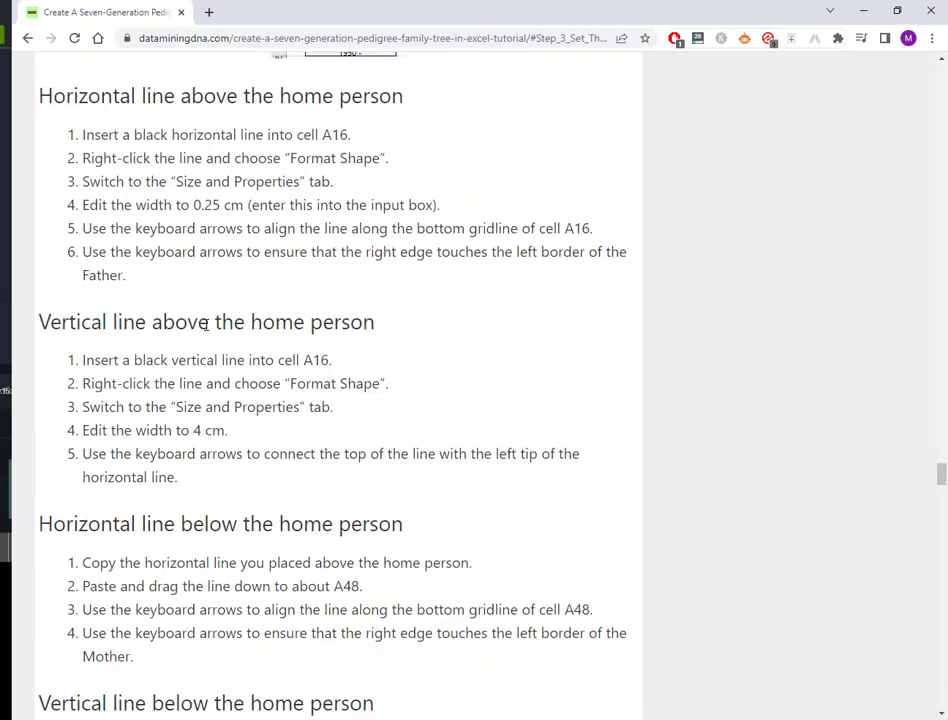
pyautogui.doubleClick(198, 430)
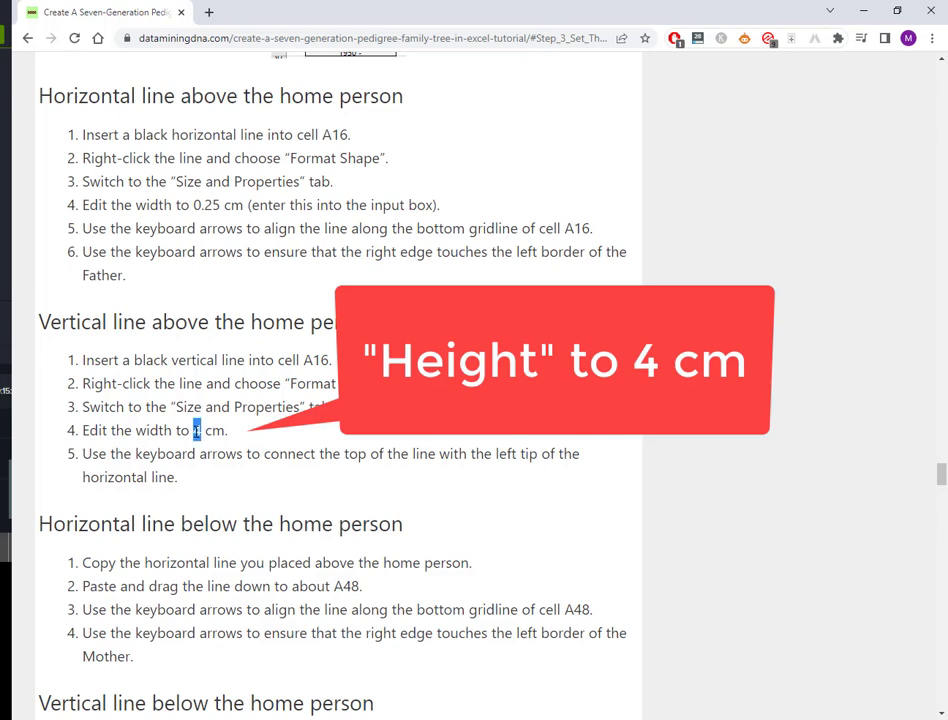
pyautogui.doubleClick(153, 430)
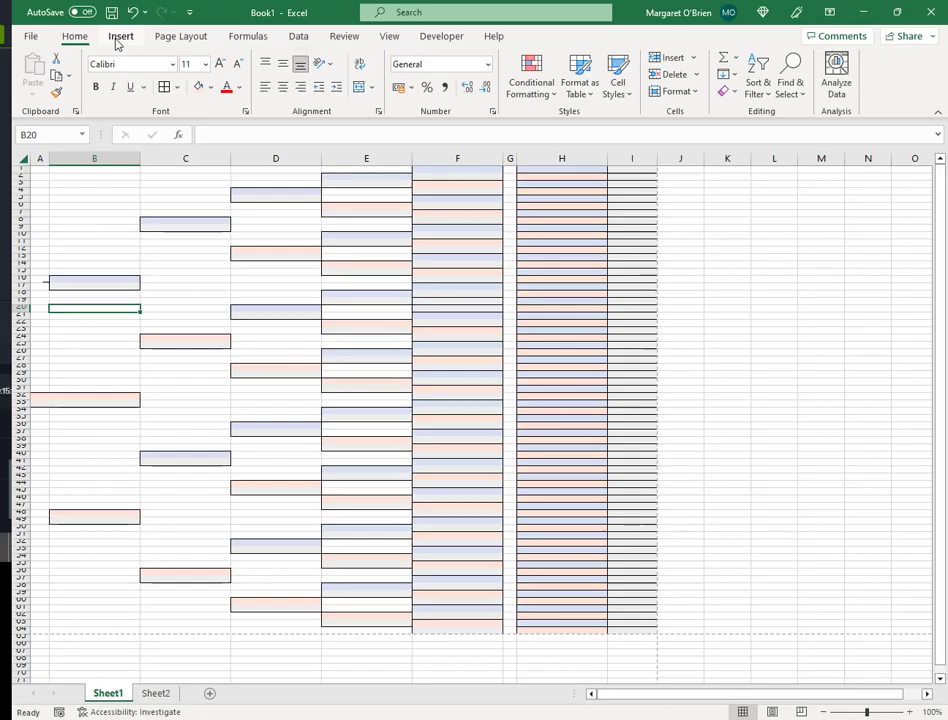
pyautogui.click(119, 38)
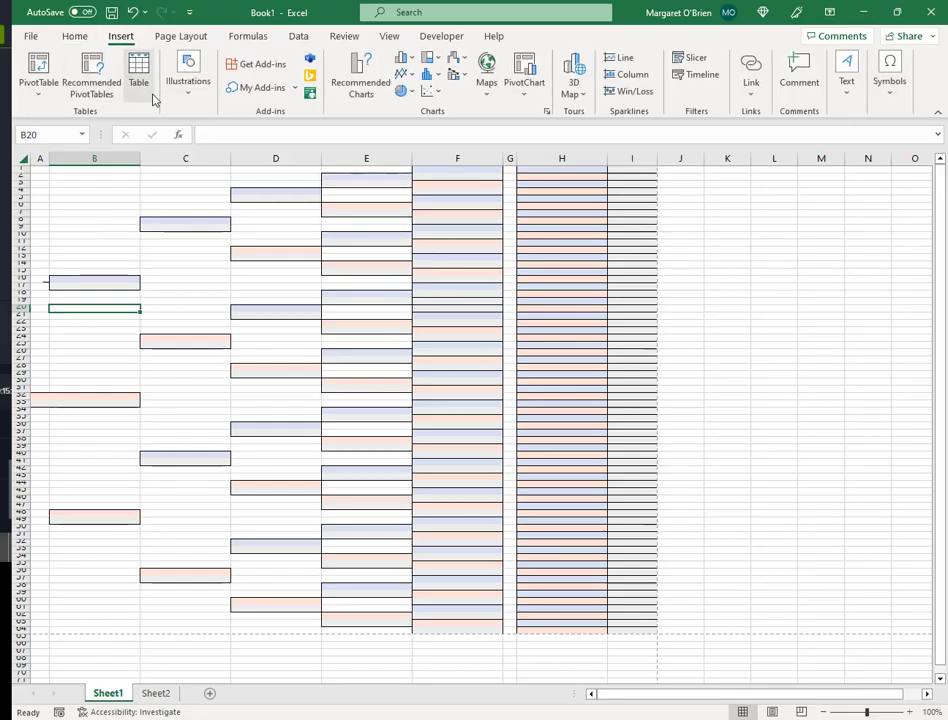
# - Draw a straight vertical line in column A below the top box and style it solid black
pyautogui.click(187, 88)
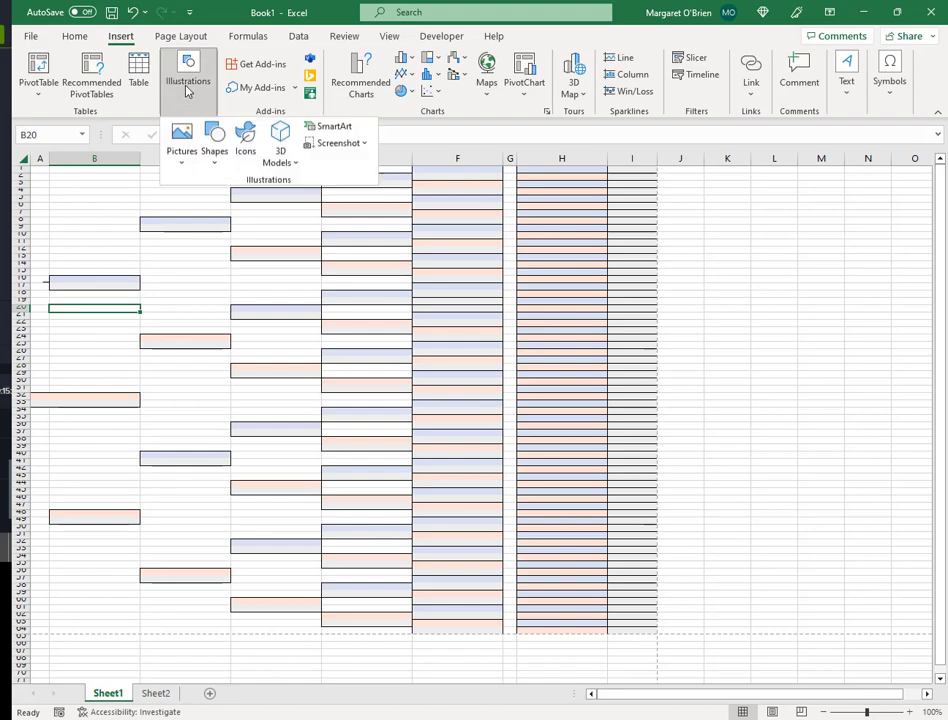
pyautogui.click(212, 158)
pyautogui.click(207, 258)
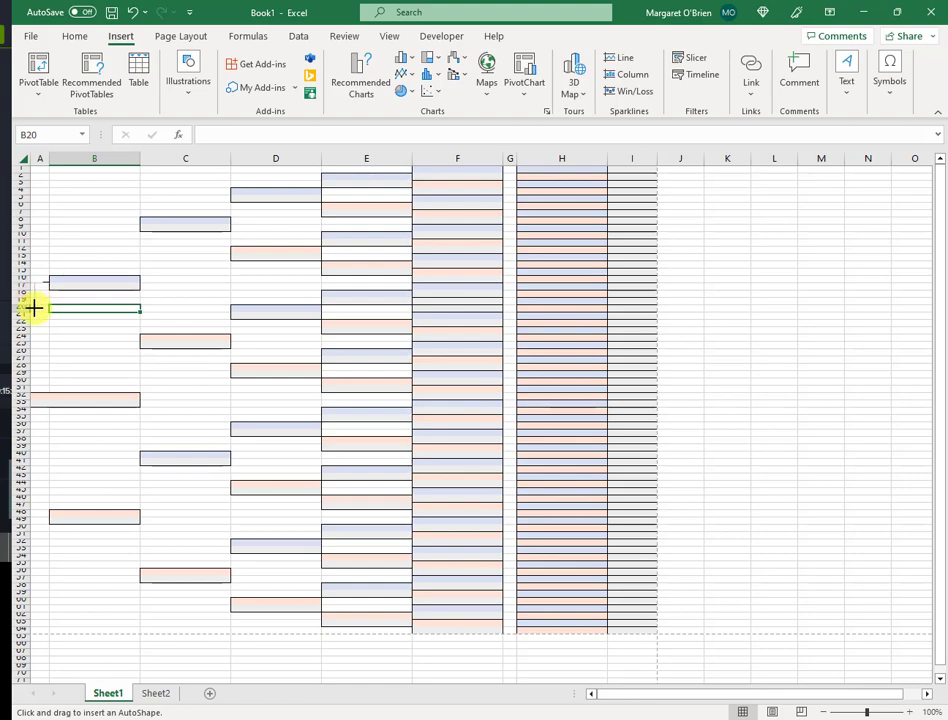
pyautogui.moveTo(33, 308); pyautogui.dragTo(34, 283)
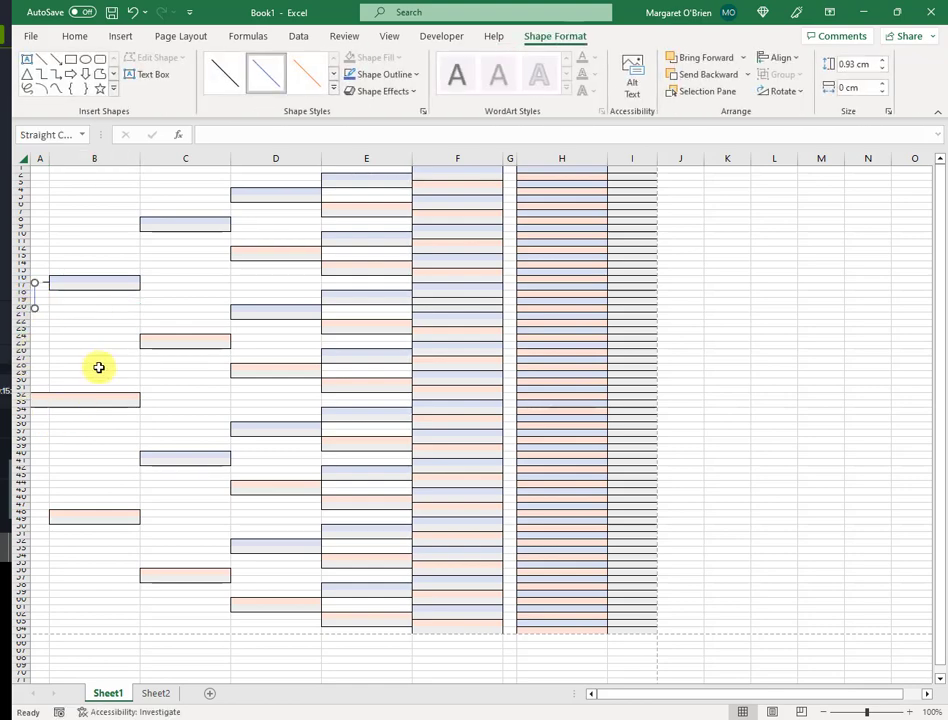
pyautogui.click(224, 88)
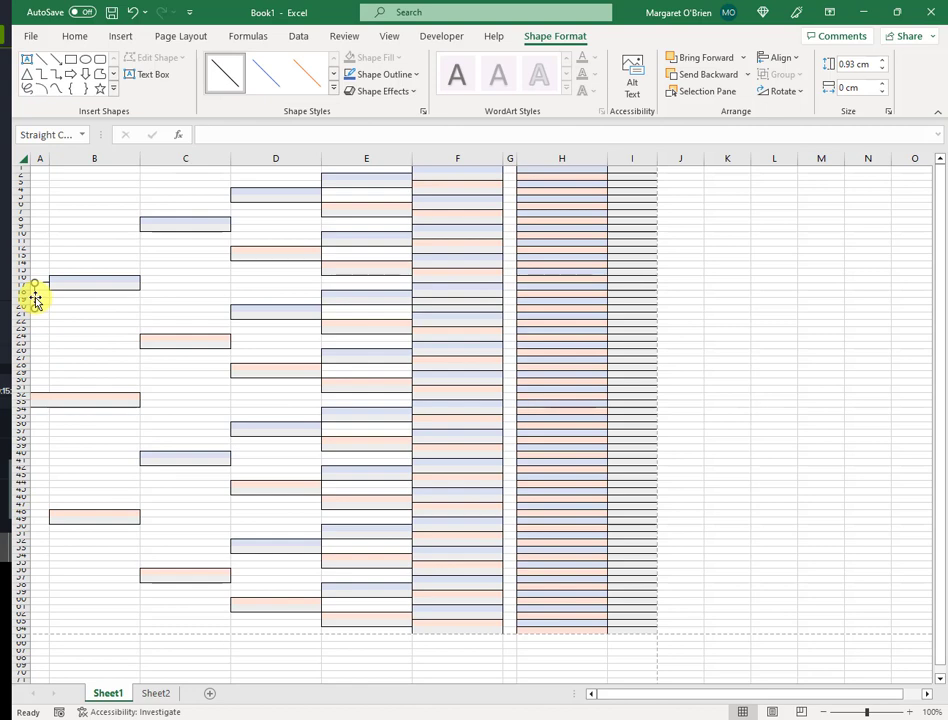
# - Set the vertical line's height to 4 cm in Format Shape
pyautogui.rightClick(35, 297)
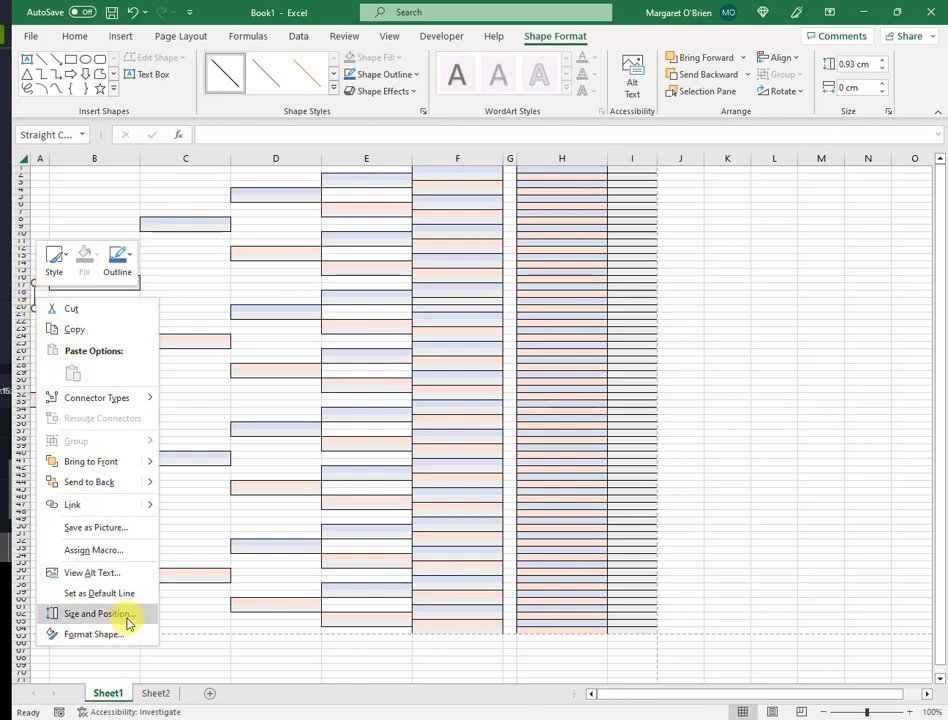
pyautogui.click(96, 614)
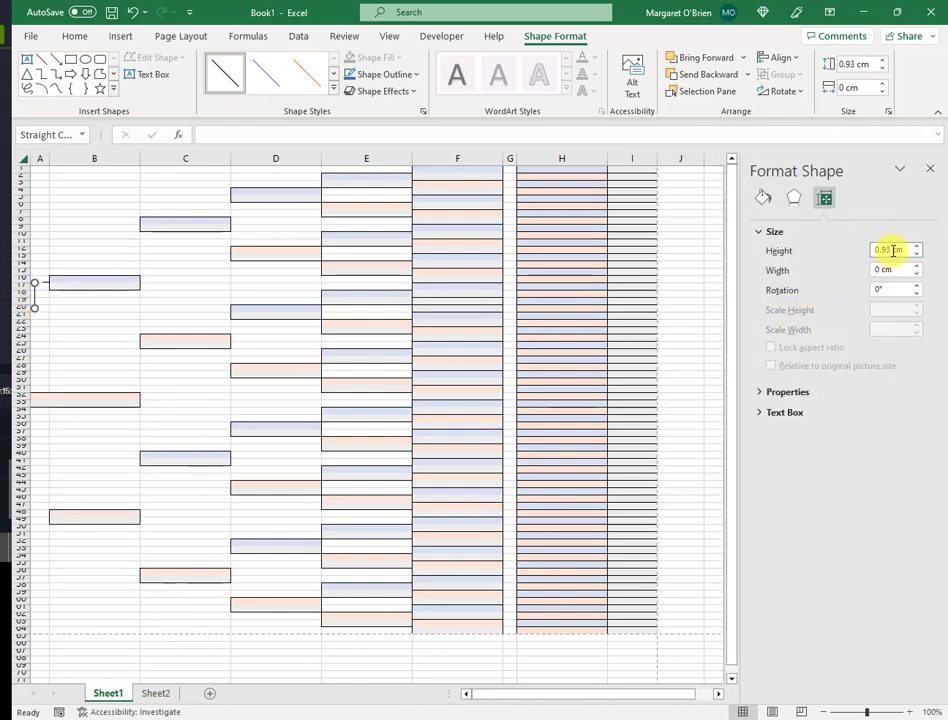
pyautogui.moveTo(891, 251); pyautogui.dragTo(866, 253)
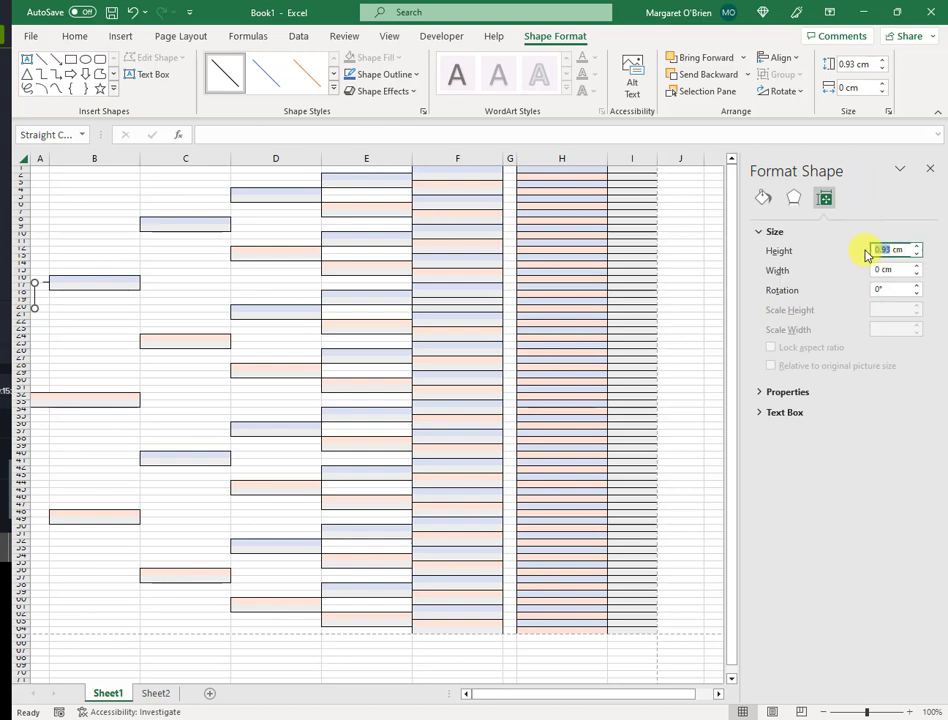
pyautogui.write('4')
pyautogui.press('Return')
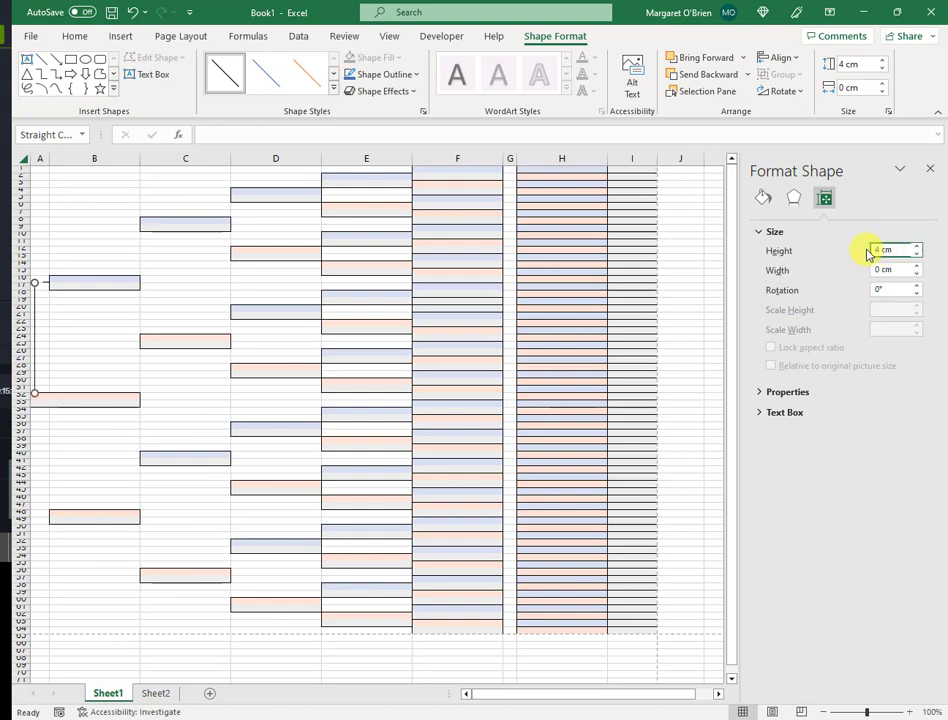
# - Nudge the vertical line right so it meets the connector stub
pyautogui.click(102, 360)
pyautogui.press('Right')
pyautogui.press('Right')
pyautogui.click(102, 360)
pyautogui.click(41, 319)
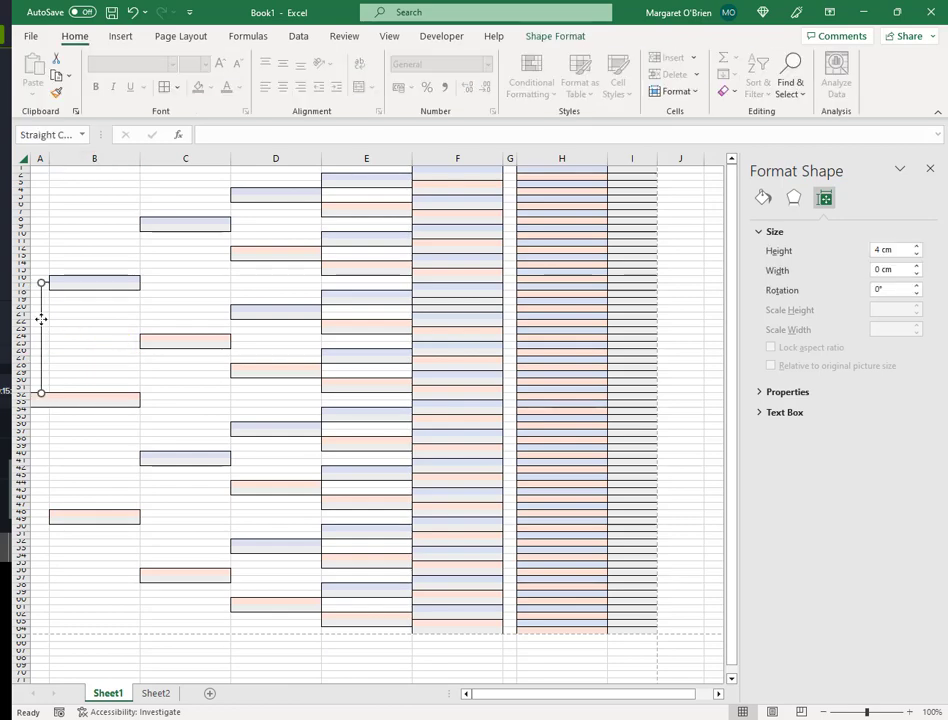
# - Duplicate the short stub line and move it down beside the pink box near row 48
pyautogui.click(72, 330)
pyautogui.click(57, 336)
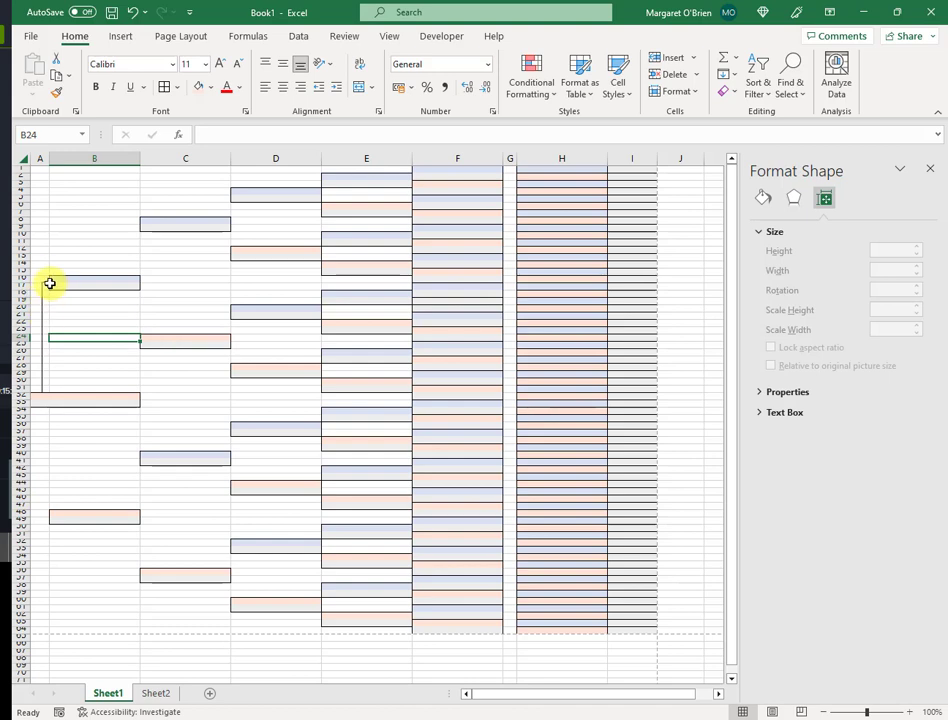
pyautogui.click(47, 283)
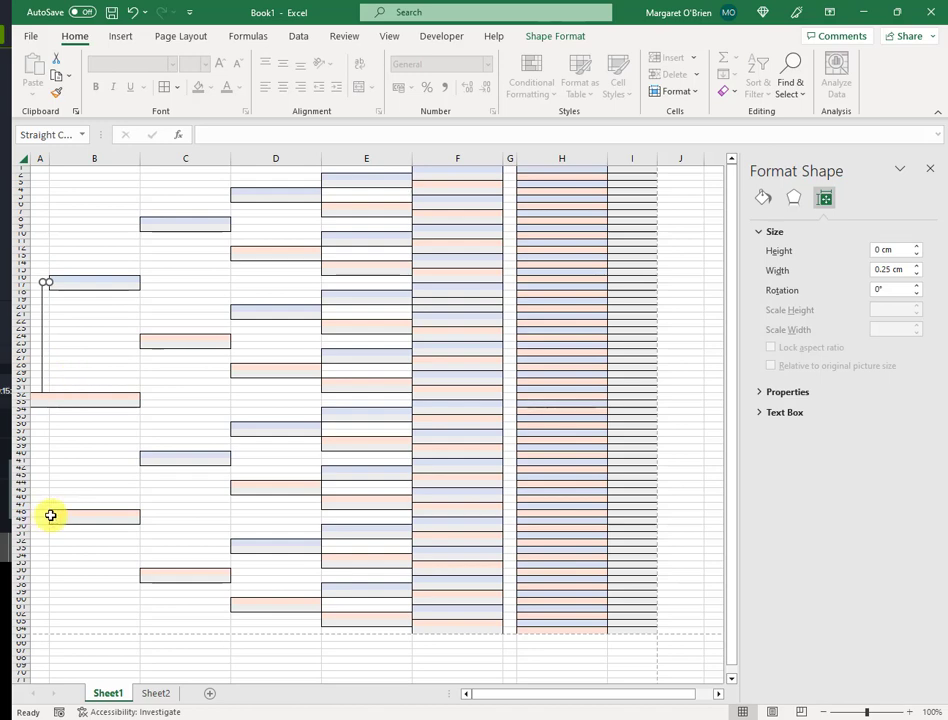
pyautogui.hotkey('ctrl', 'c')
pyautogui.hotkey('ctrl', 'v')
pyautogui.press('Down')
pyautogui.press('Down')
pyautogui.press('Down')
pyautogui.press('Down')
pyautogui.press('Down')
pyautogui.press('Down')
pyautogui.press('Down')
pyautogui.press('Down')
pyautogui.press('Down')
pyautogui.press('Down')
pyautogui.press('Down')
pyautogui.press('Down')
pyautogui.press('Down')
pyautogui.press('Down')
pyautogui.press('Down')
pyautogui.press('Down')
pyautogui.press('Down')
pyautogui.press('Down')
pyautogui.press('Down')
pyautogui.press('Down')
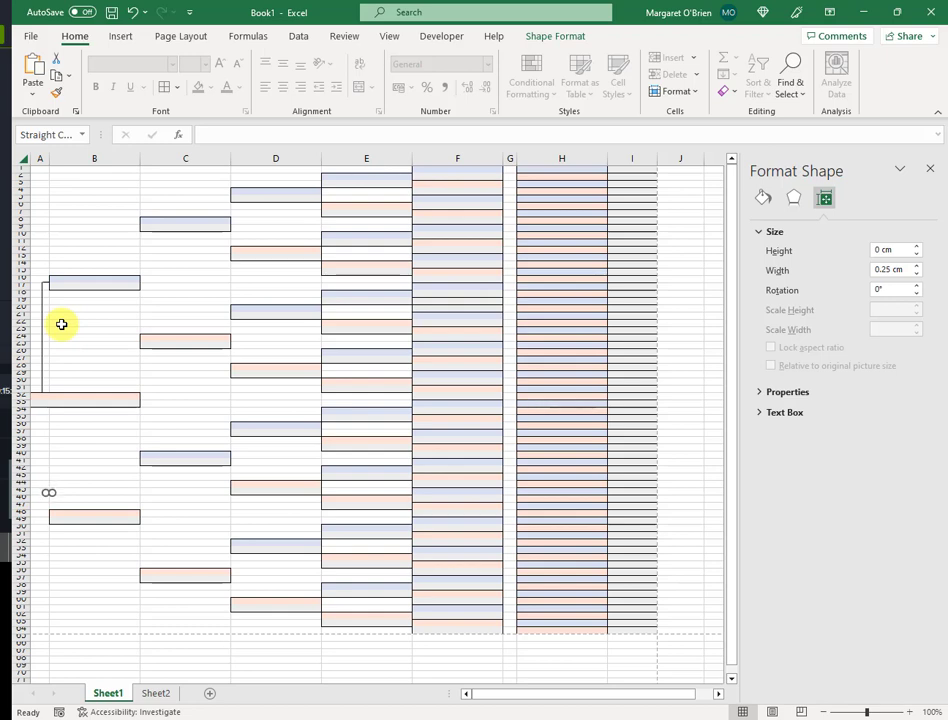
pyautogui.press('Down')
pyautogui.press('Down')
pyautogui.press('Down')
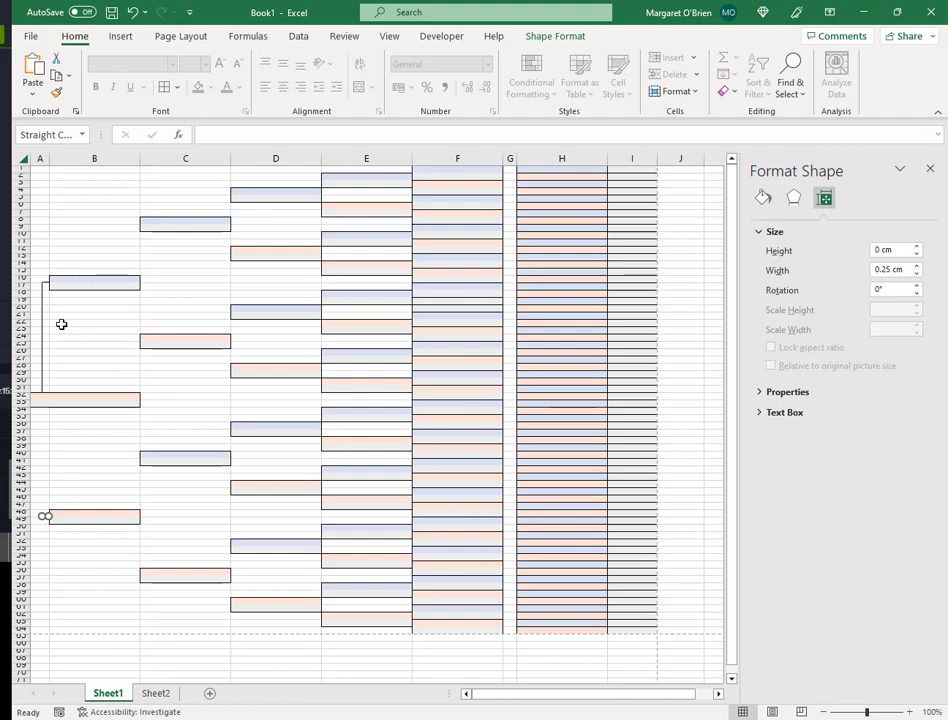
pyautogui.click(76, 571)
pyautogui.click(46, 514)
pyautogui.click(88, 580)
# - Copy the vertical column-A line down to span rows 33–49, joining the lower stub
pyautogui.click(41, 364)
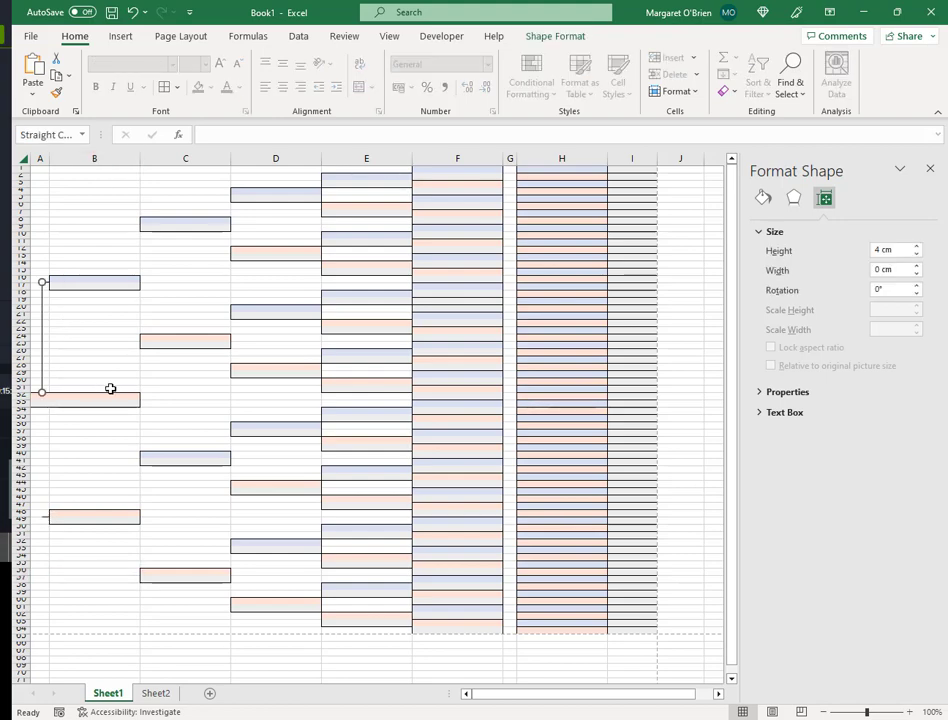
pyautogui.keyDown('ctrl'); pyautogui.moveTo(50, 355); pyautogui.dragTo(36, 461); pyautogui.keyUp('ctrl')
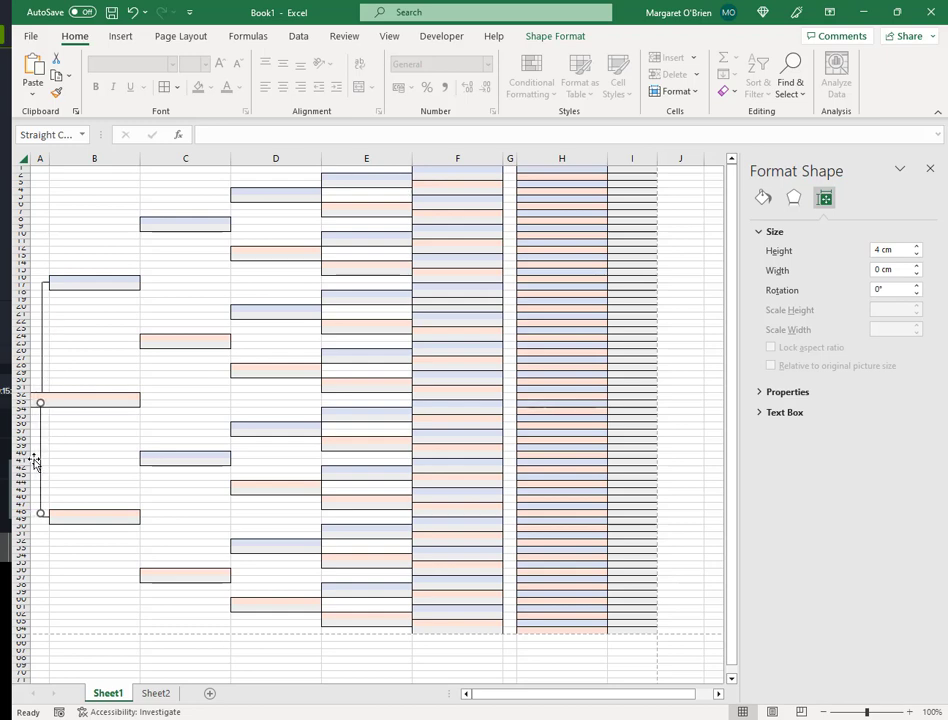
pyautogui.click(80, 468)
pyautogui.click(46, 517)
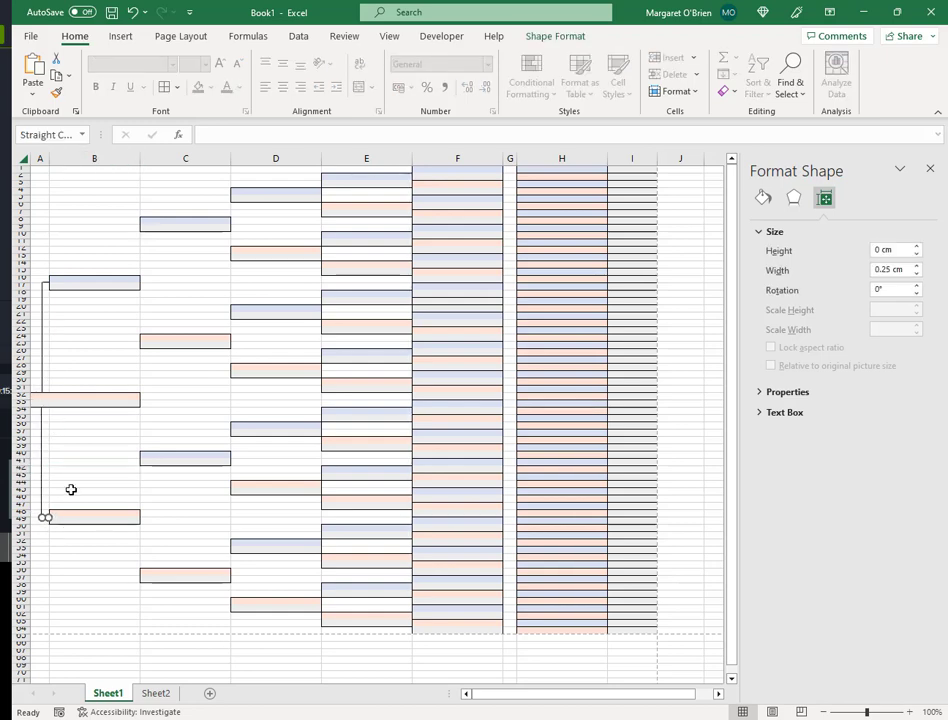
pyautogui.click(70, 476)
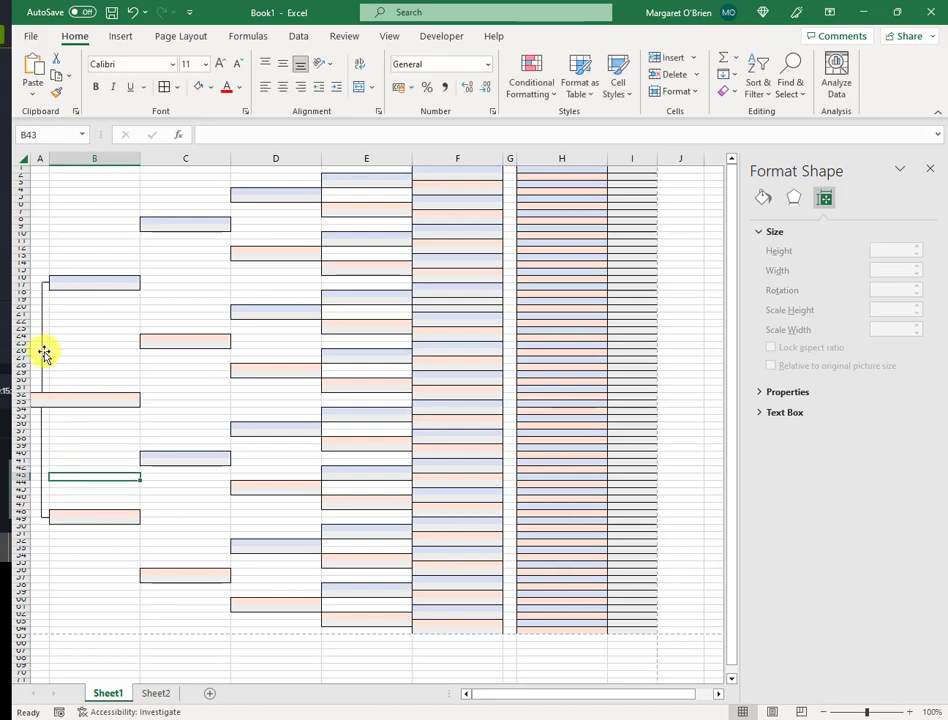
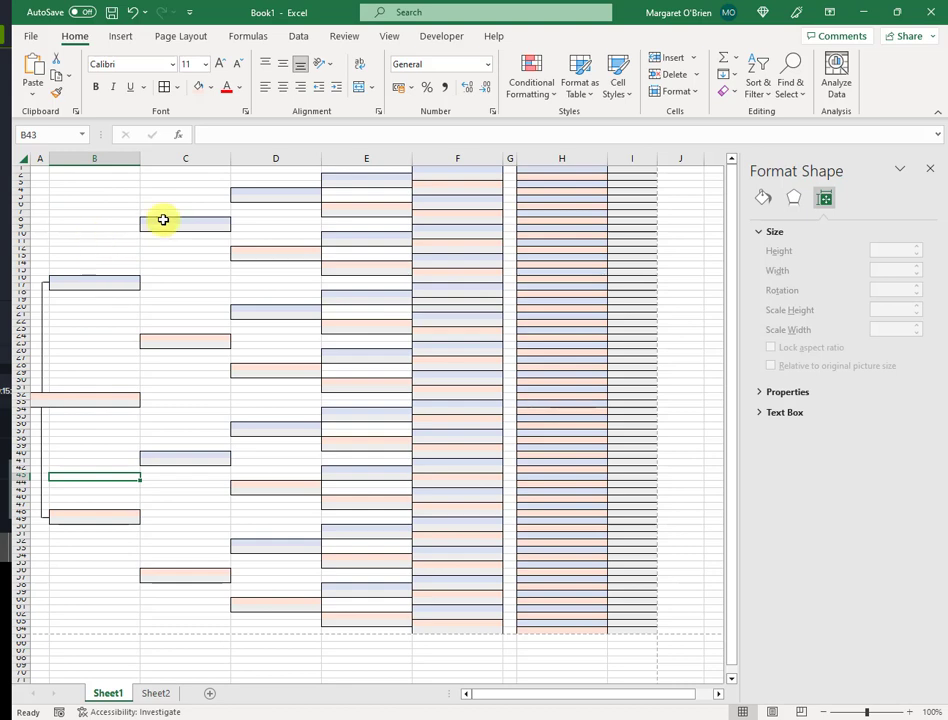
# - Make a short 0.25 cm horizontal connector line and nudge it to row 9 in column B
pyautogui.click(43, 284)
pyautogui.moveTo(42, 392); pyautogui.dragTo(48, 282)
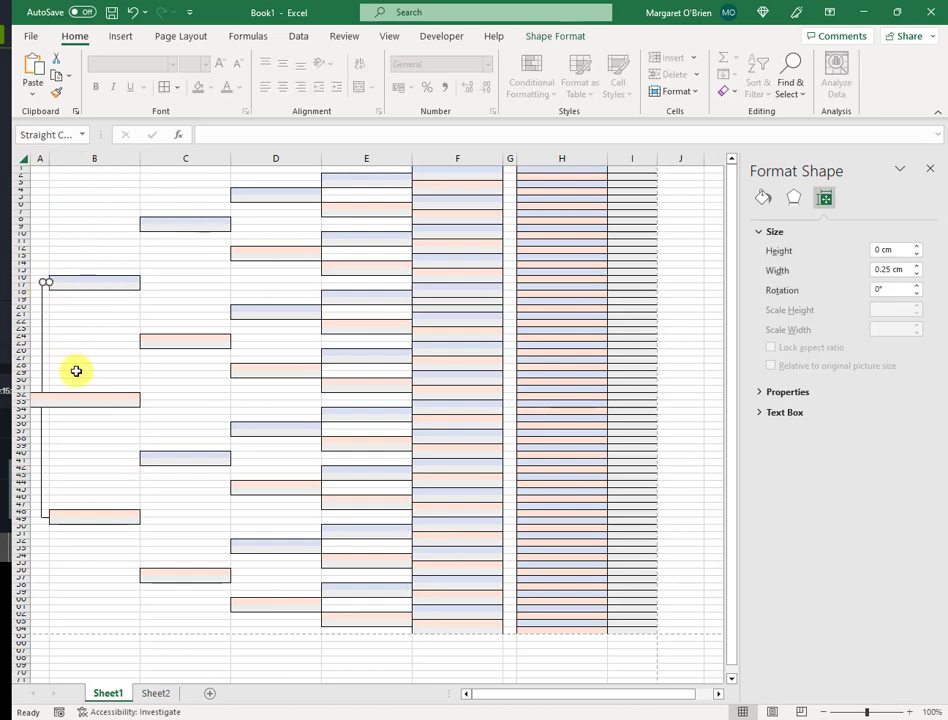
pyautogui.press('Up')
pyautogui.press('Up')
pyautogui.press('Up')
pyautogui.press('Up')
pyautogui.press('Up')
pyautogui.press('Up')
pyautogui.press('Up')
pyautogui.press('Up')
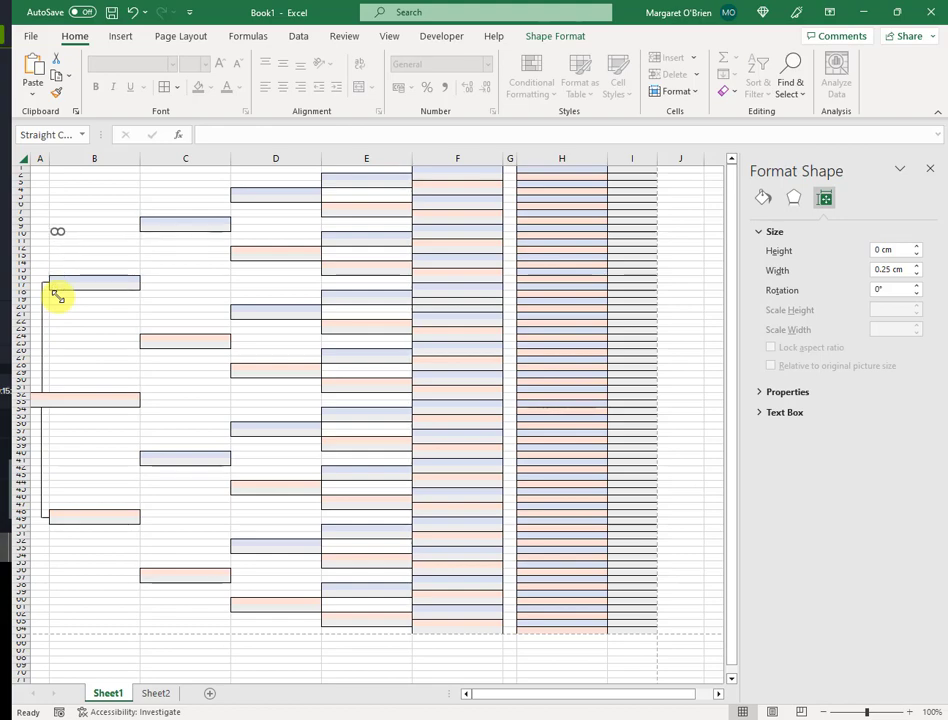
pyautogui.press('Up')
pyautogui.press('Right')
pyautogui.press('Right')
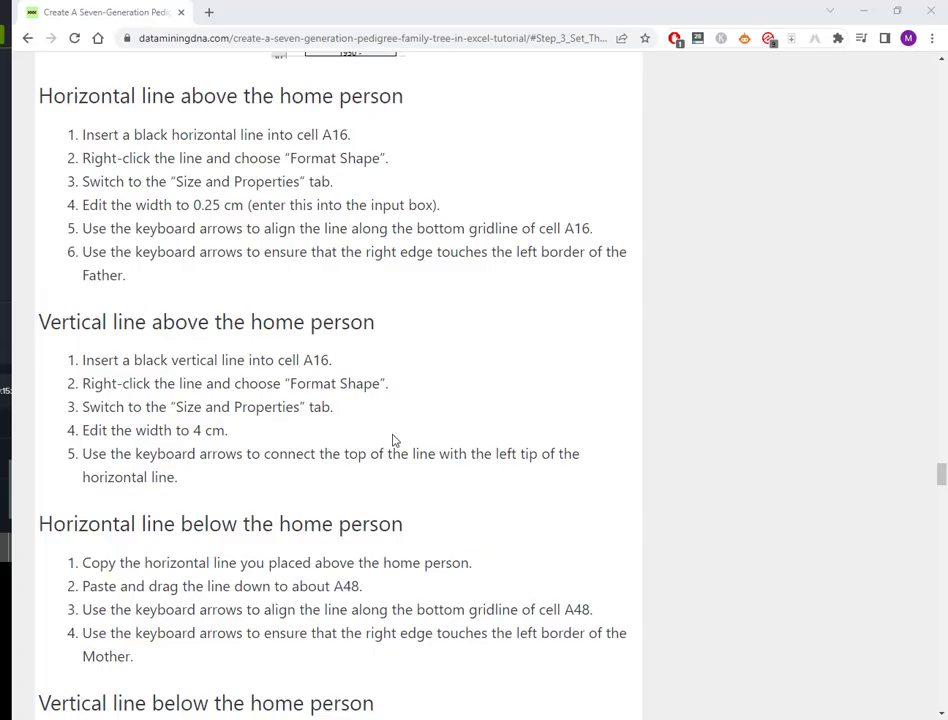
pyautogui.scroll(-10, 332, 387)
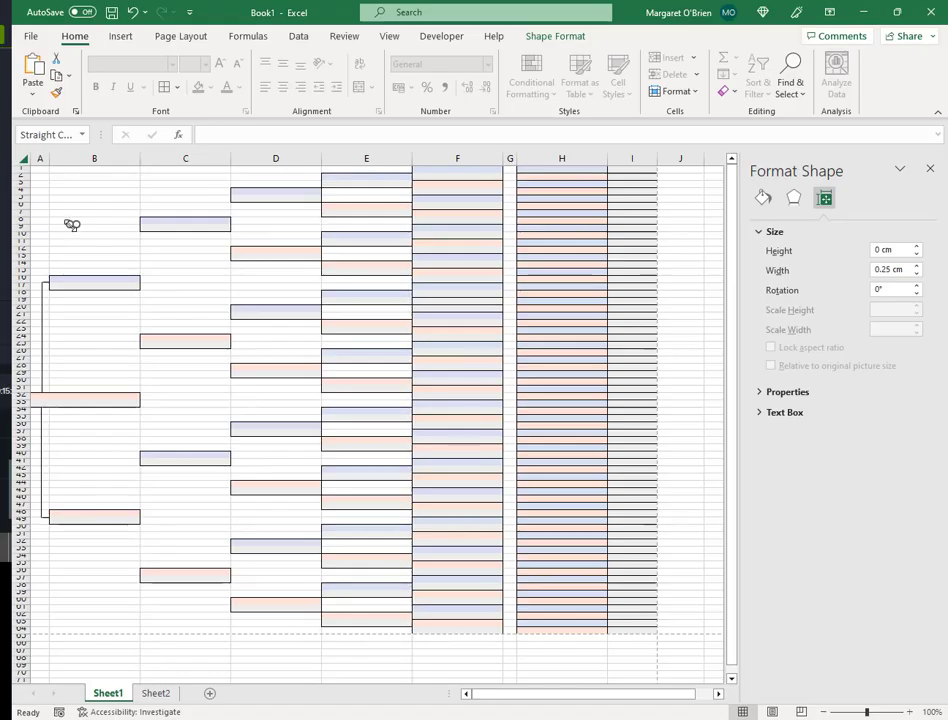
# - Set the horizontal connector's width to 1.3 cm and nudge it right to meet the column C box
pyautogui.click(888, 268)
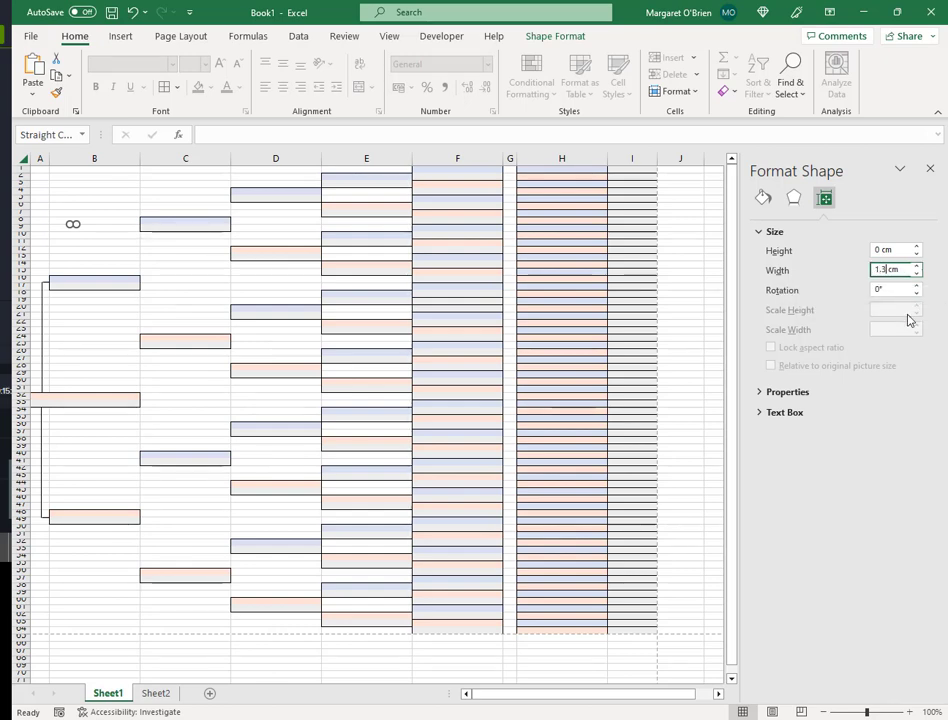
pyautogui.write('1.3')
pyautogui.press('Return')
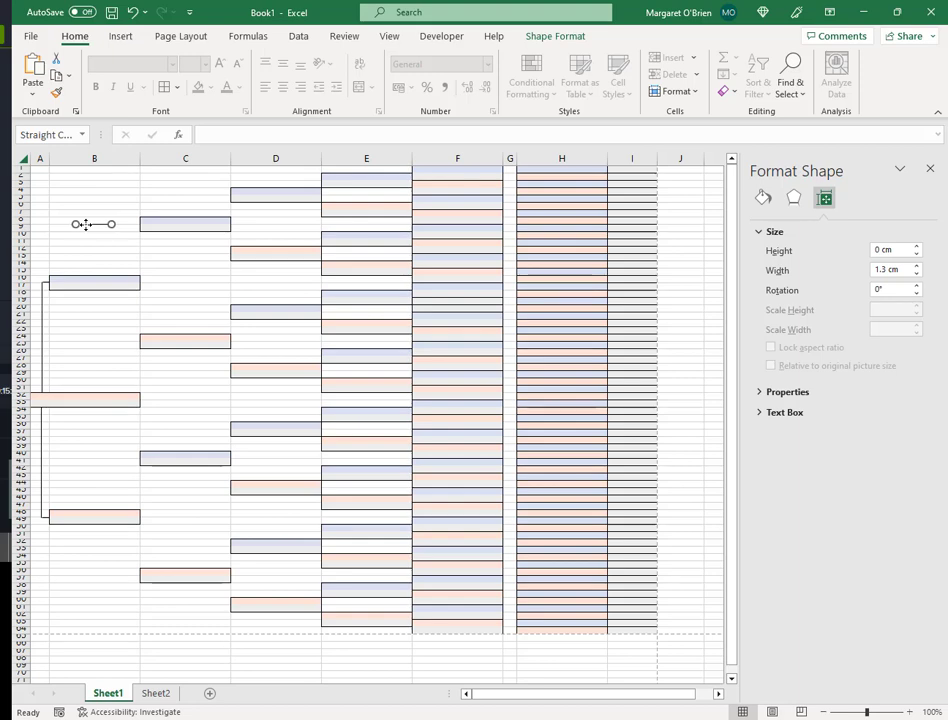
pyautogui.press('Right')
pyautogui.press('Right')
pyautogui.press('Right')
pyautogui.press('Right')
pyautogui.press('Right')
pyautogui.press('Right')
pyautogui.press('Right')
pyautogui.press('Right')
pyautogui.press('Right')
pyautogui.press('Right')
pyautogui.press('Right')
pyautogui.press('Right')
pyautogui.press('Right')
pyautogui.press('Right')
pyautogui.press('Right')
# - Add a vertical line in column B and a copy of the horizontal line at row 23
pyautogui.click(42, 345)
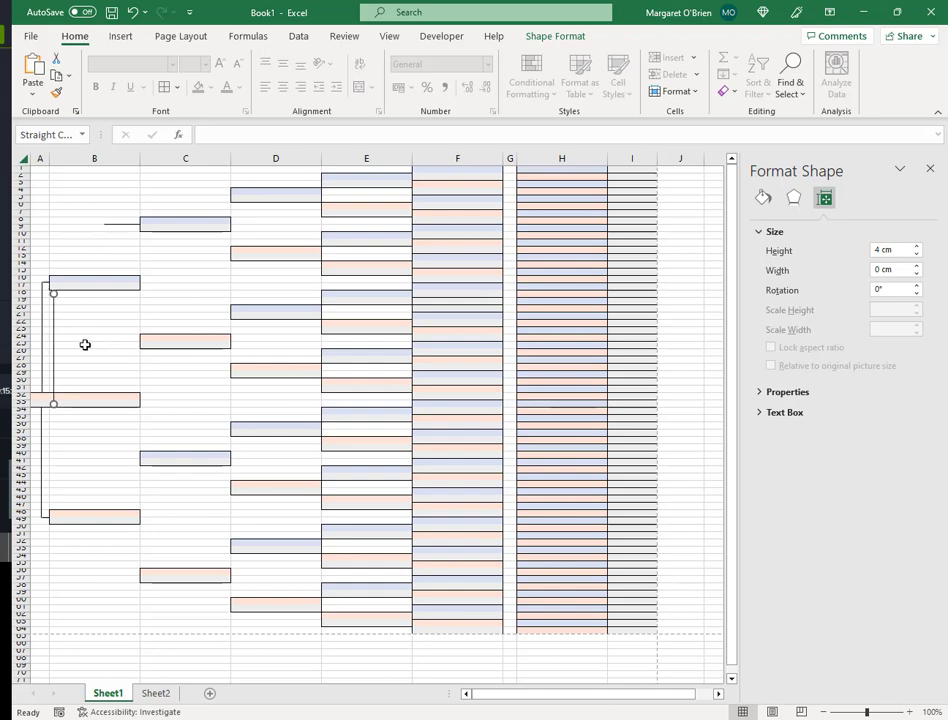
pyautogui.moveTo(42, 337); pyautogui.dragTo(107, 279)
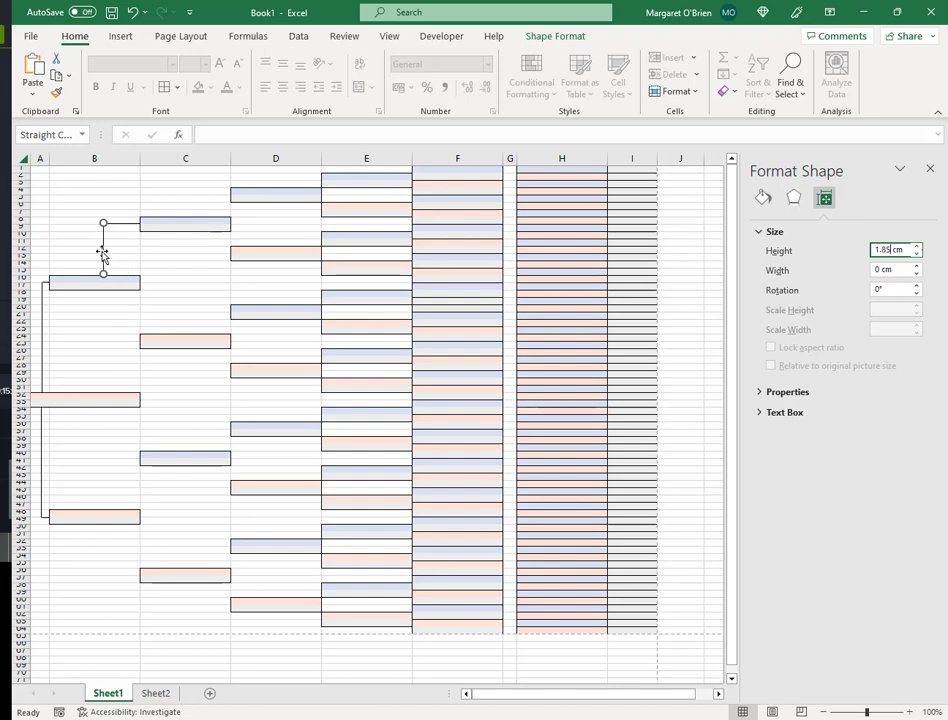
pyautogui.click(130, 225)
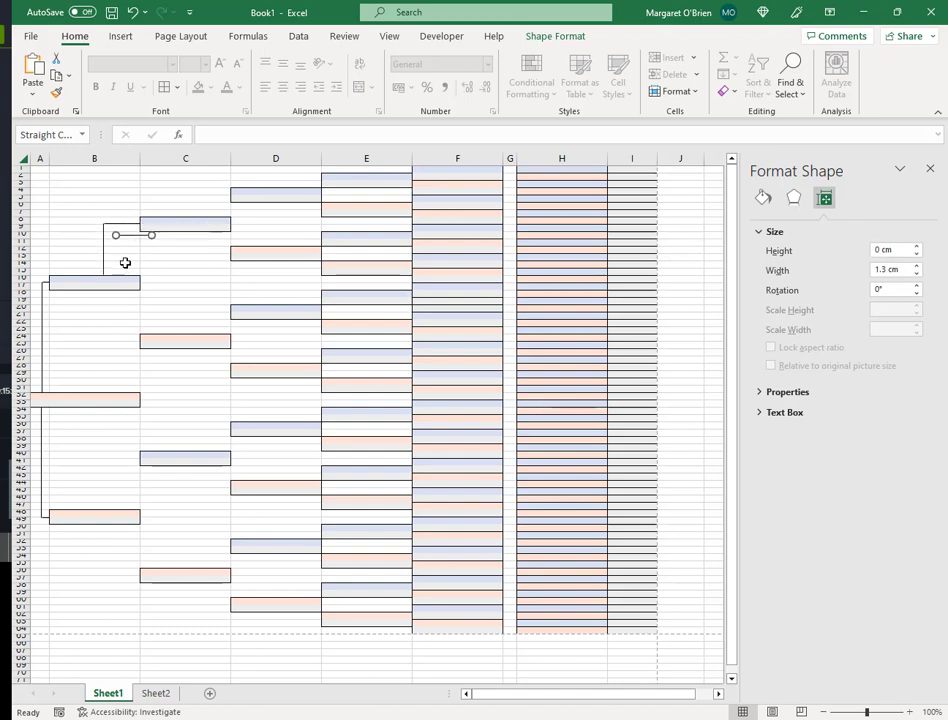
pyautogui.moveTo(124, 228); pyautogui.dragTo(121, 343)
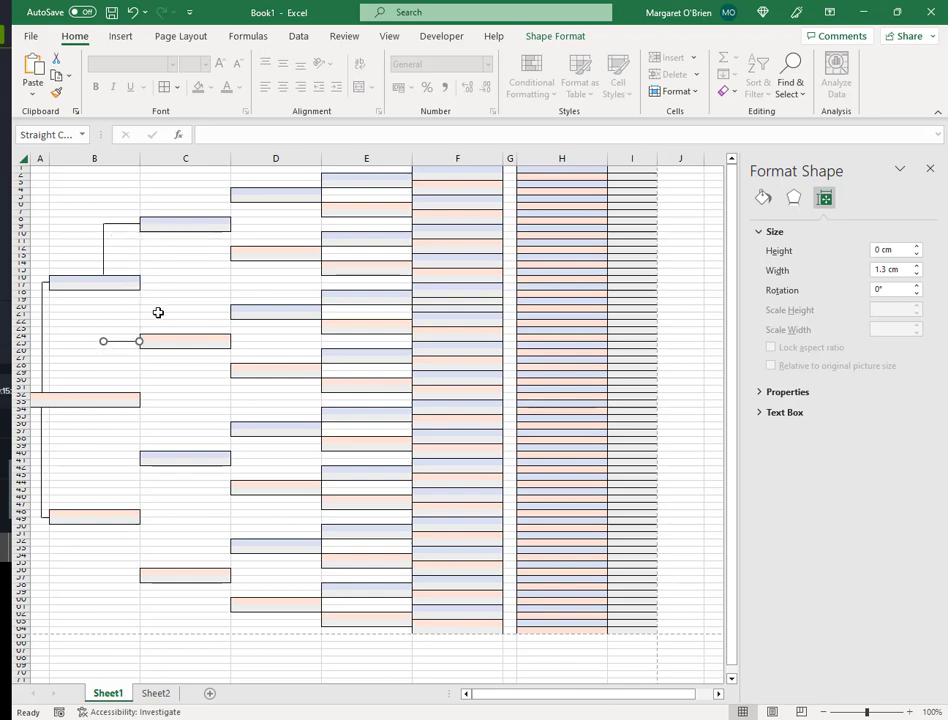
pyautogui.click(159, 313)
pyautogui.click(103, 258)
pyautogui.moveTo(104, 269); pyautogui.dragTo(118, 277)
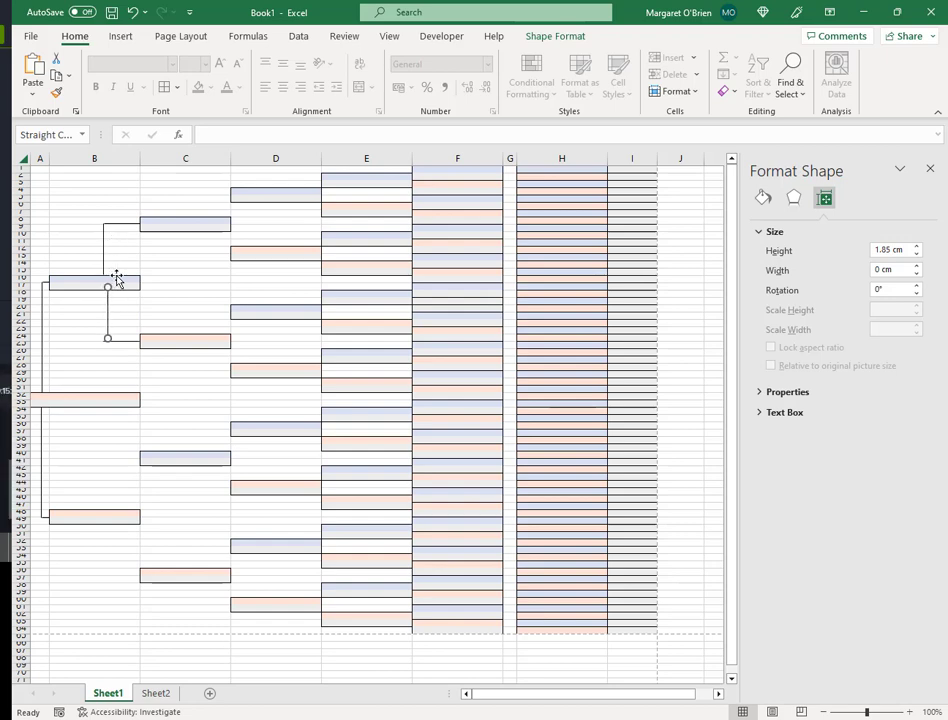
pyautogui.click(106, 313)
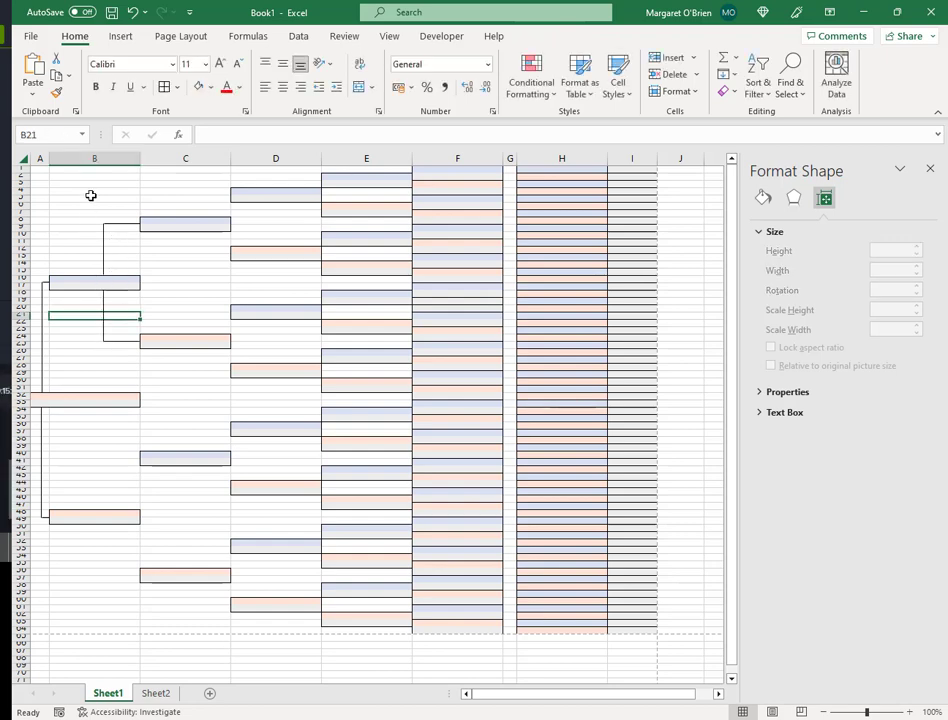
# - Copy the upper bracket cells B8:B15 and paste them at B40 for the mother's side
pyautogui.click(97, 388)
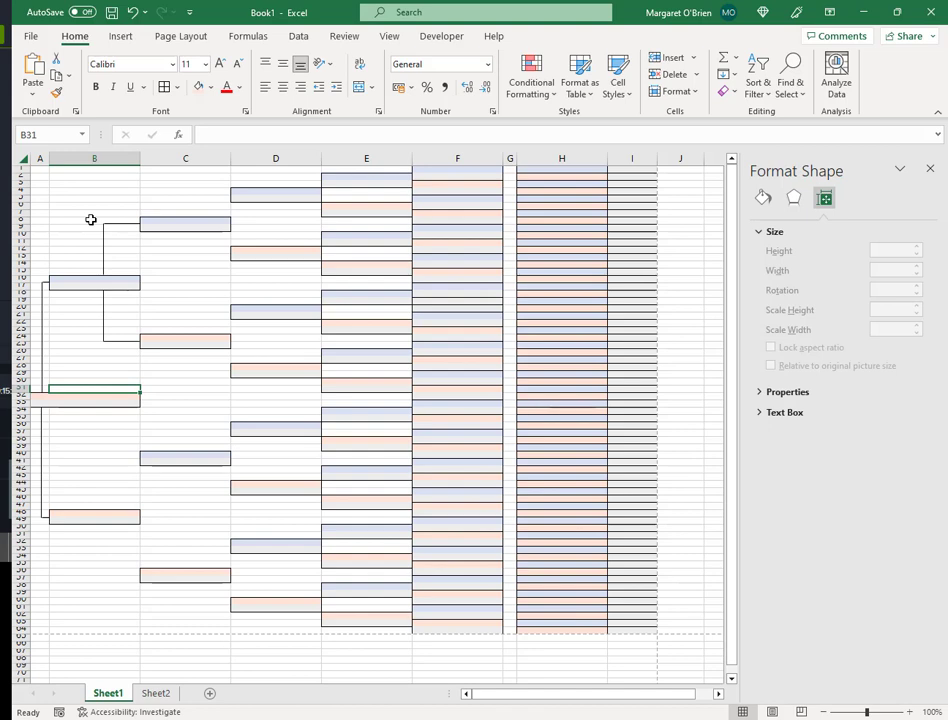
pyautogui.click(90, 219)
pyautogui.hotkey('shift', 'Down')
pyautogui.hotkey('shift', 'Down')
pyautogui.hotkey('shift', 'Down')
pyautogui.hotkey('shift', 'Down')
pyautogui.hotkey('shift', 'Down')
pyautogui.hotkey('shift', 'Down')
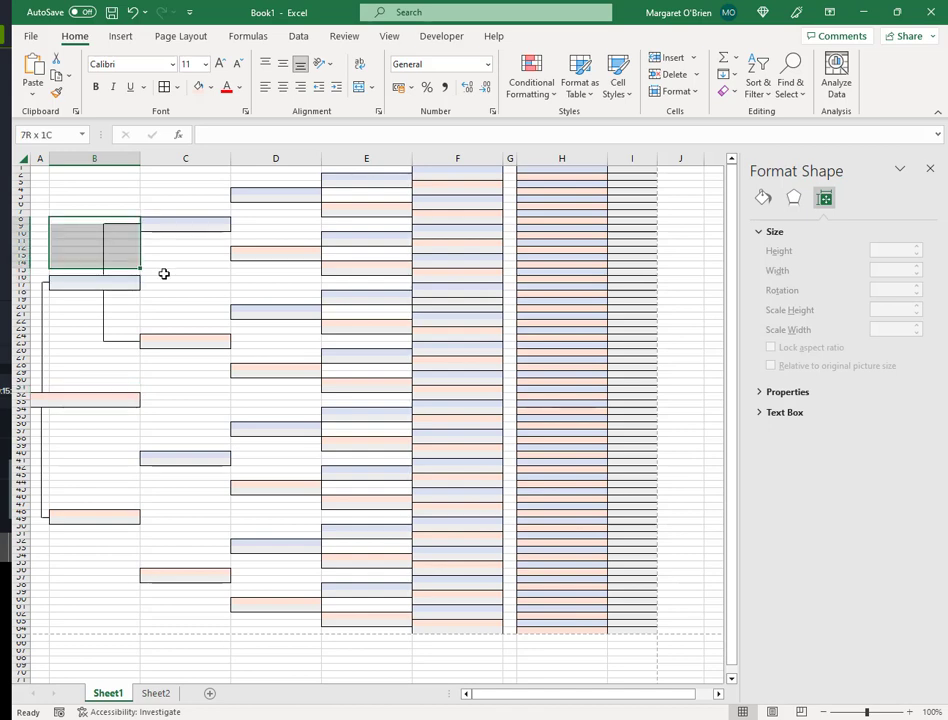
pyautogui.hotkey('shift', 'Down')
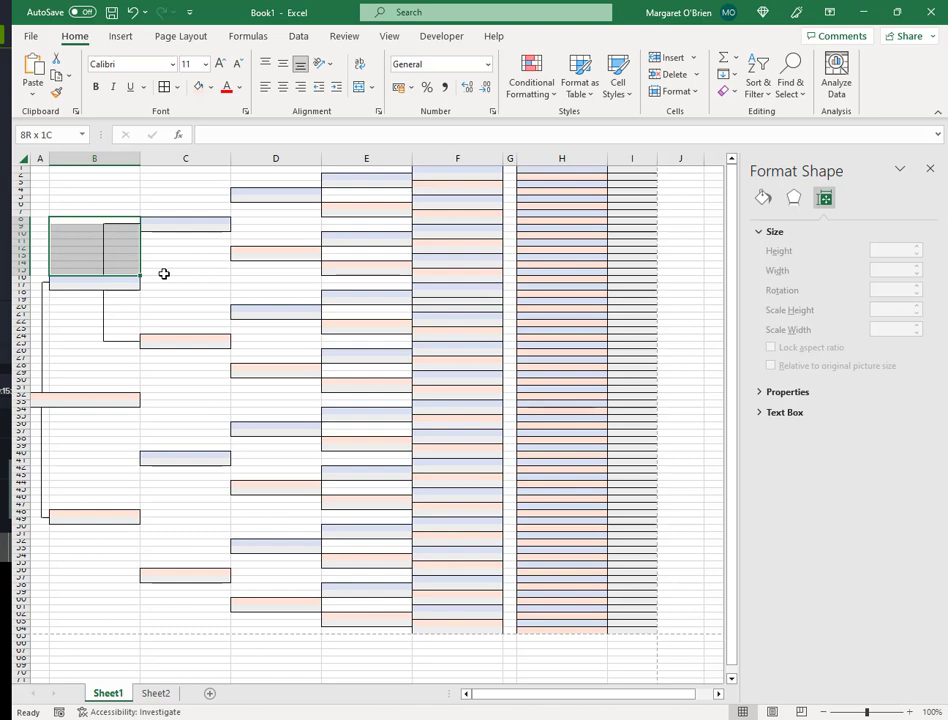
pyautogui.hotkey('ctrl', 'c')
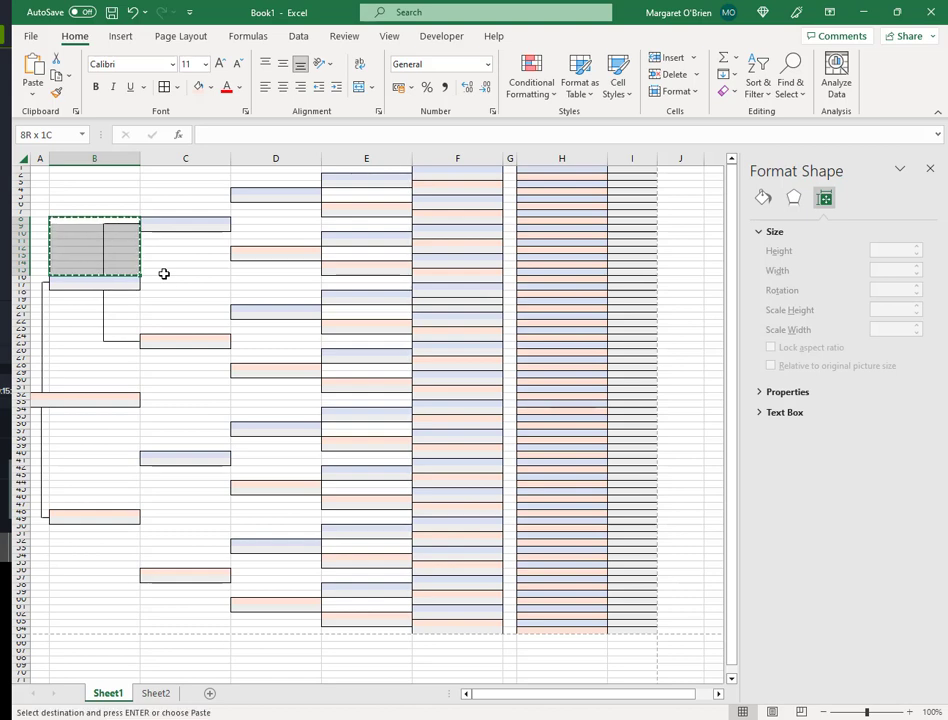
pyautogui.click(117, 455)
pyautogui.hotkey('ctrl', 'v')
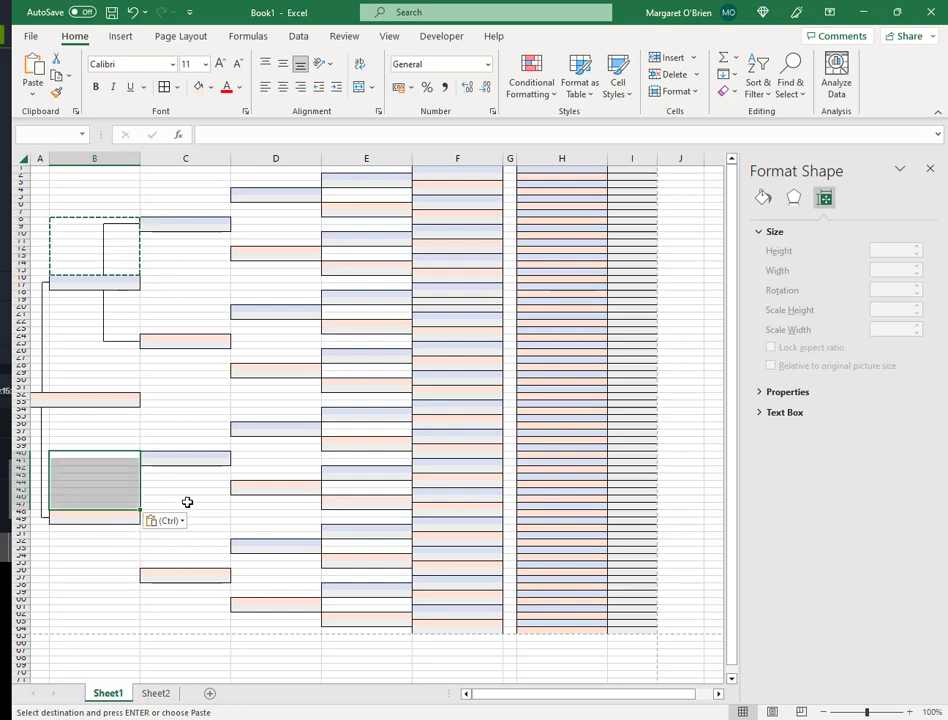
# - Copy the lower bracket cells B18:B25 and paste them at B50
pyautogui.click(99, 573)
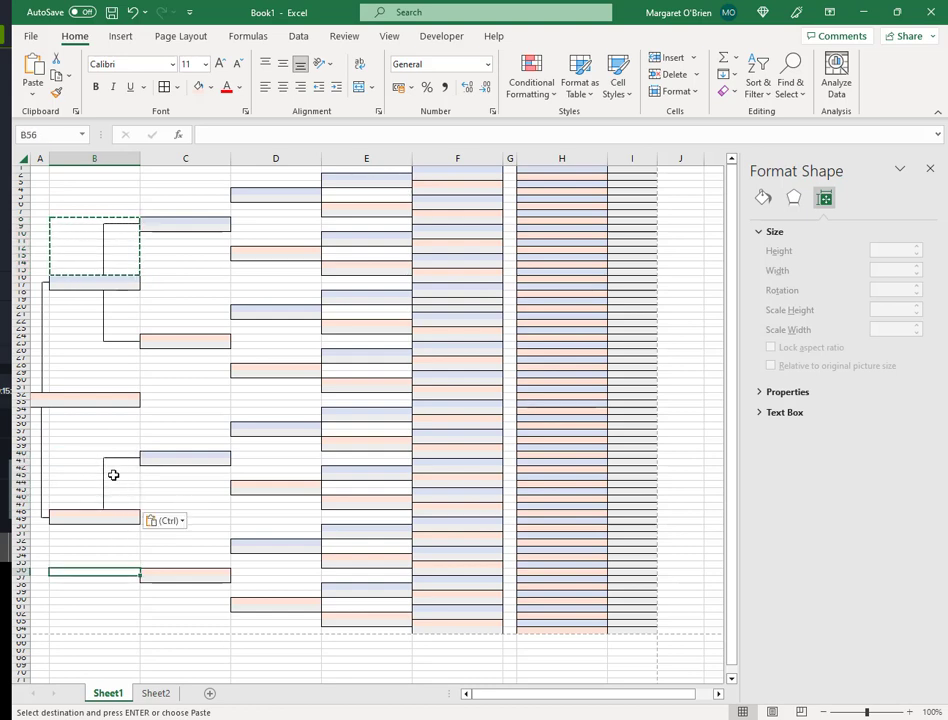
pyautogui.click(84, 295)
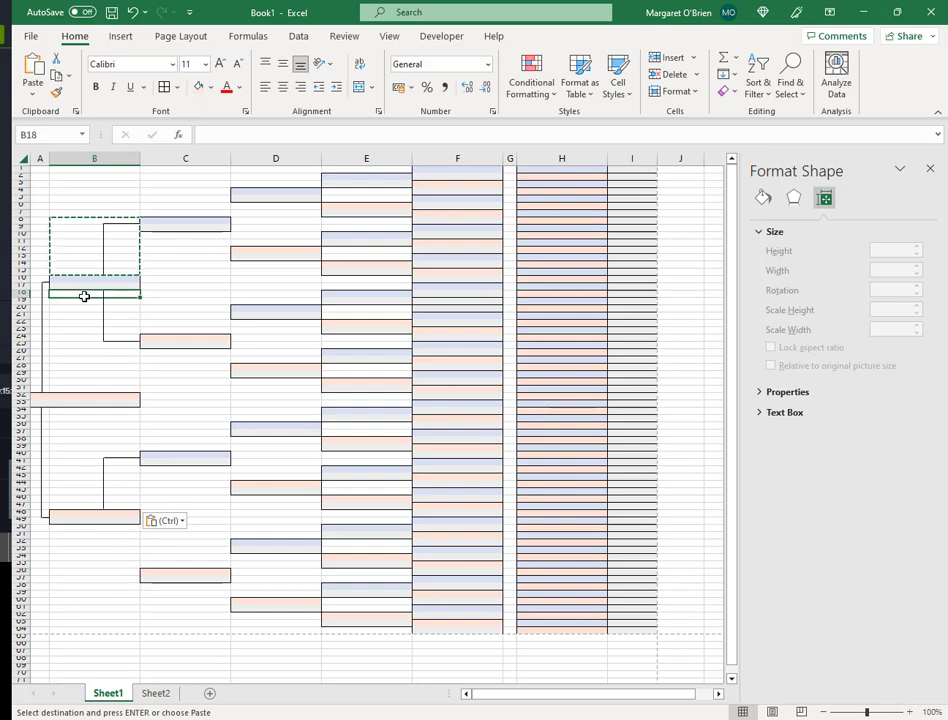
pyautogui.hotkey('shift', 'Down')
pyautogui.hotkey('shift', 'Down')
pyautogui.hotkey('shift', 'Down')
pyautogui.hotkey('shift', 'Down')
pyautogui.hotkey('shift', 'Down')
pyautogui.hotkey('shift', 'Down')
pyautogui.hotkey('shift', 'Down')
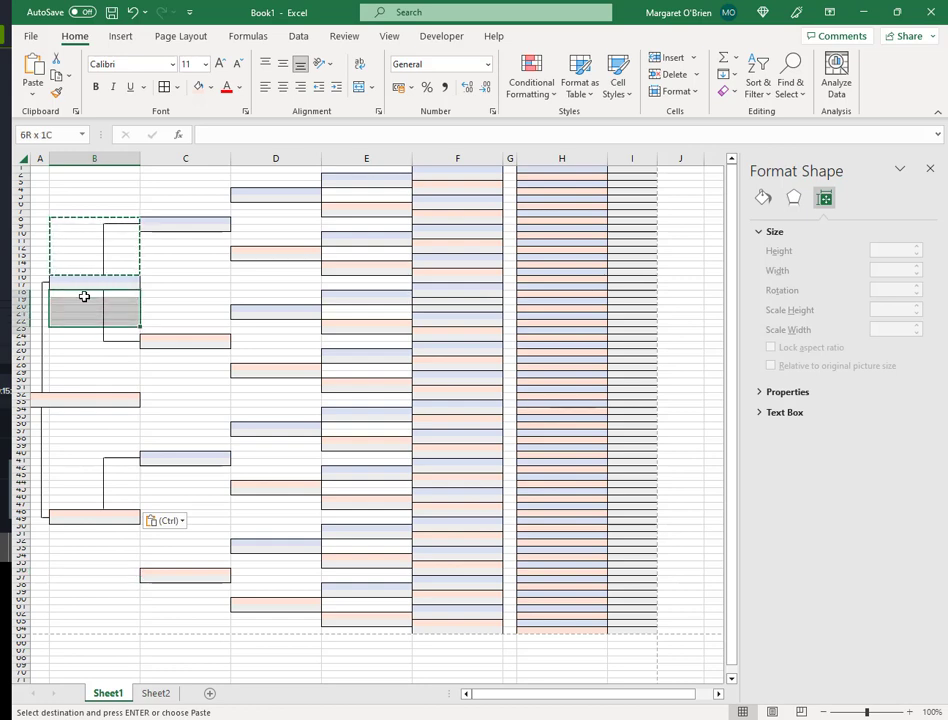
pyautogui.hotkey('ctrl', 'c')
pyautogui.click(97, 527)
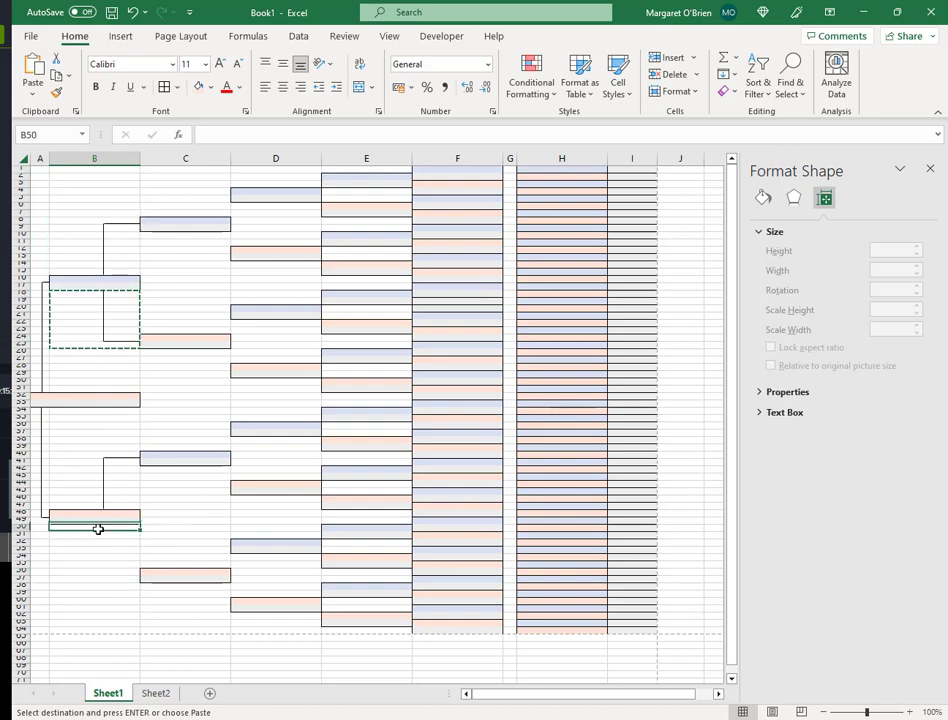
pyautogui.hotkey('ctrl', 'v')
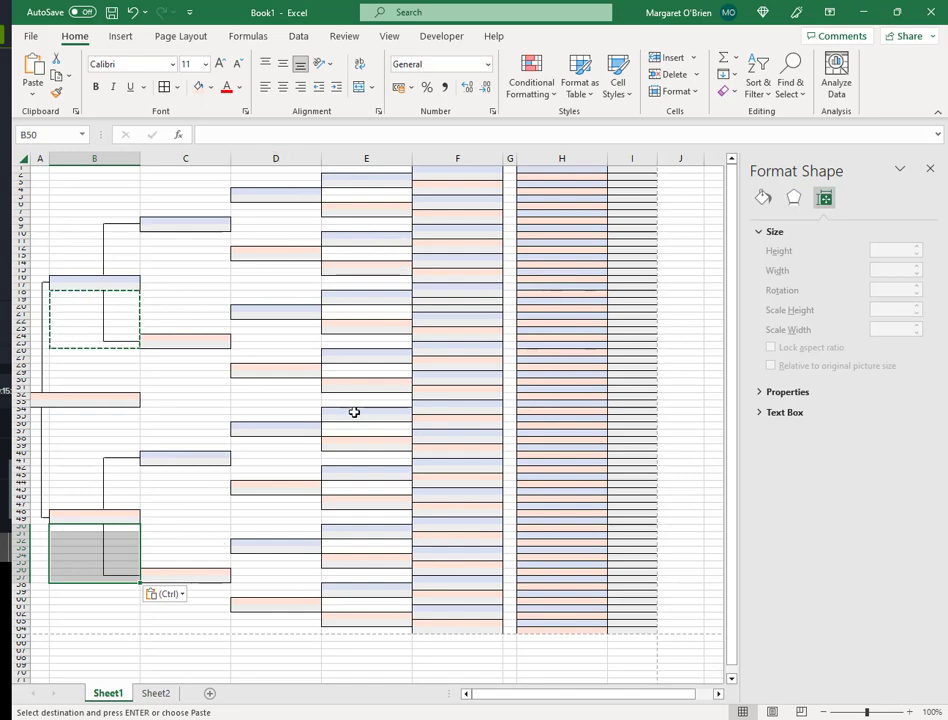
pyautogui.click(148, 424)
pyautogui.press('Escape')
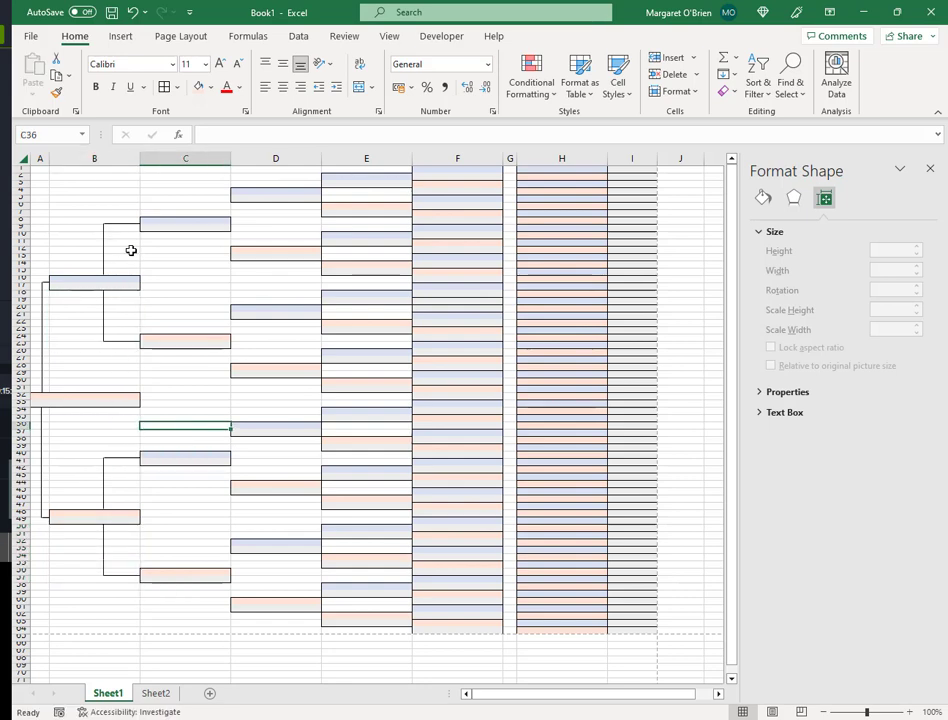
# - Read the tutorial's next connector-line steps in the browser, then return to the workbook
pyautogui.hotkey('alt', 'Tab')
pyautogui.scroll(-2, 247, 358)
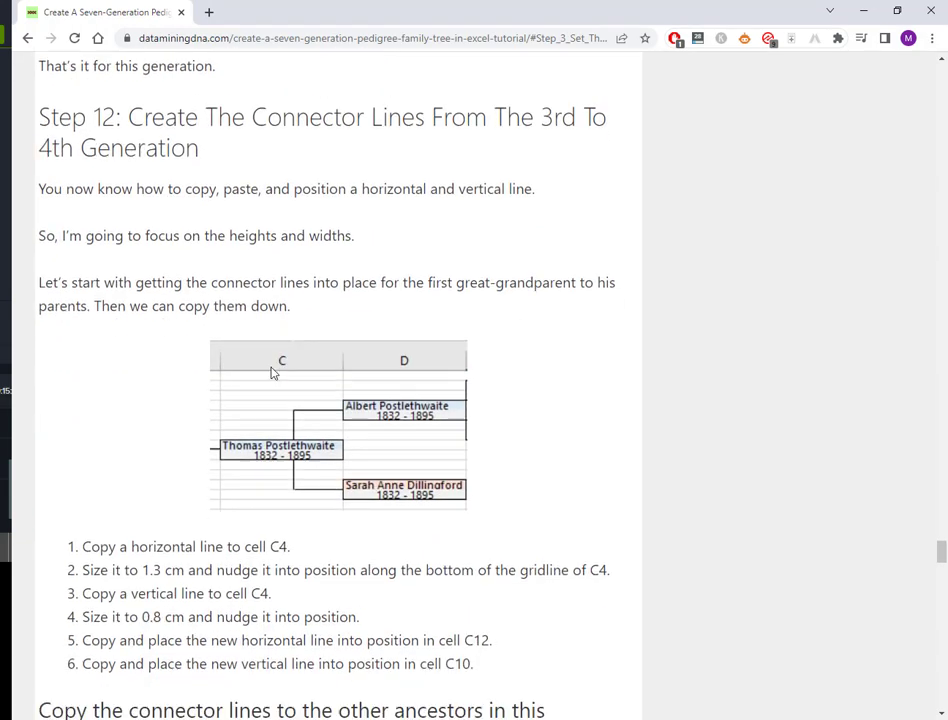
pyautogui.scroll(-2, 271, 372)
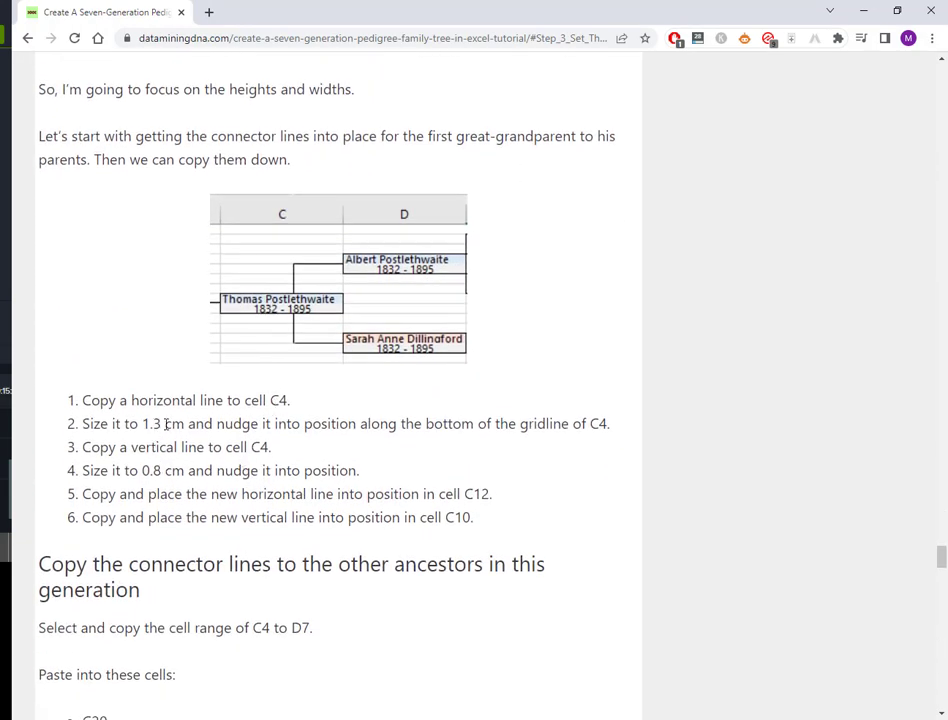
pyautogui.hotkey('alt', 'Tab')
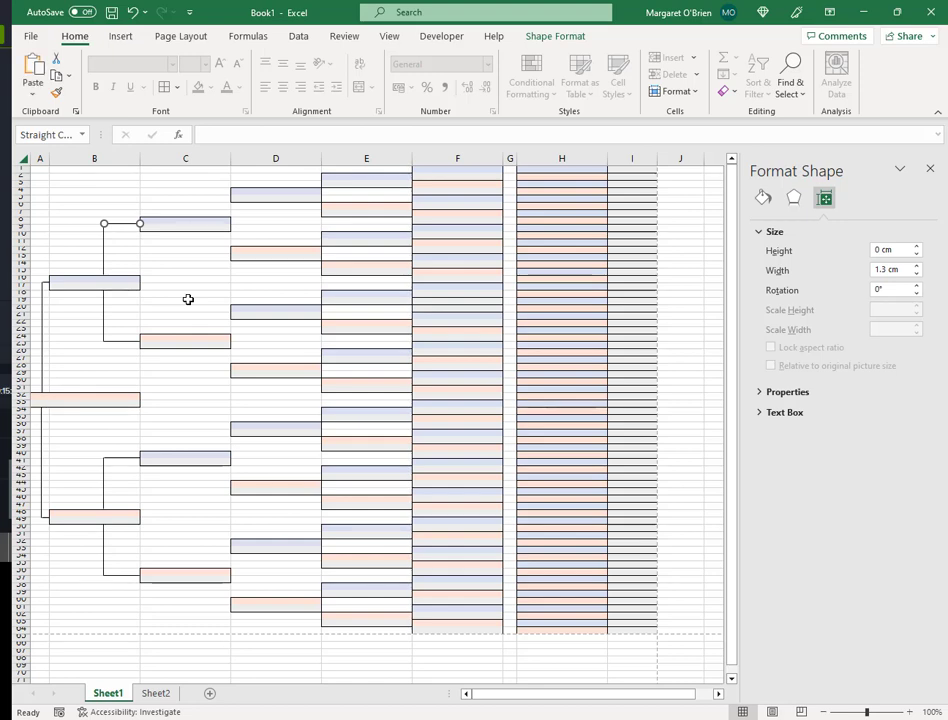
# - Place a horizontal line copy beside the first column-D box at row 4
pyautogui.moveTo(203, 196); pyautogui.dragTo(214, 195)
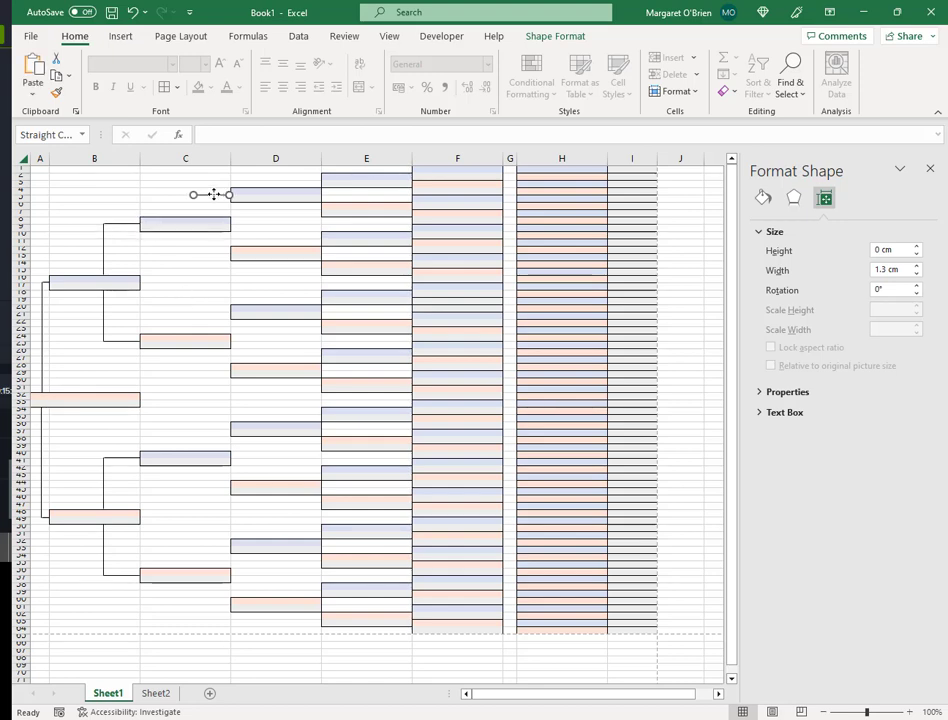
pyautogui.hotkey('alt', 'Tab')
pyautogui.scroll(-5, 271, 370)
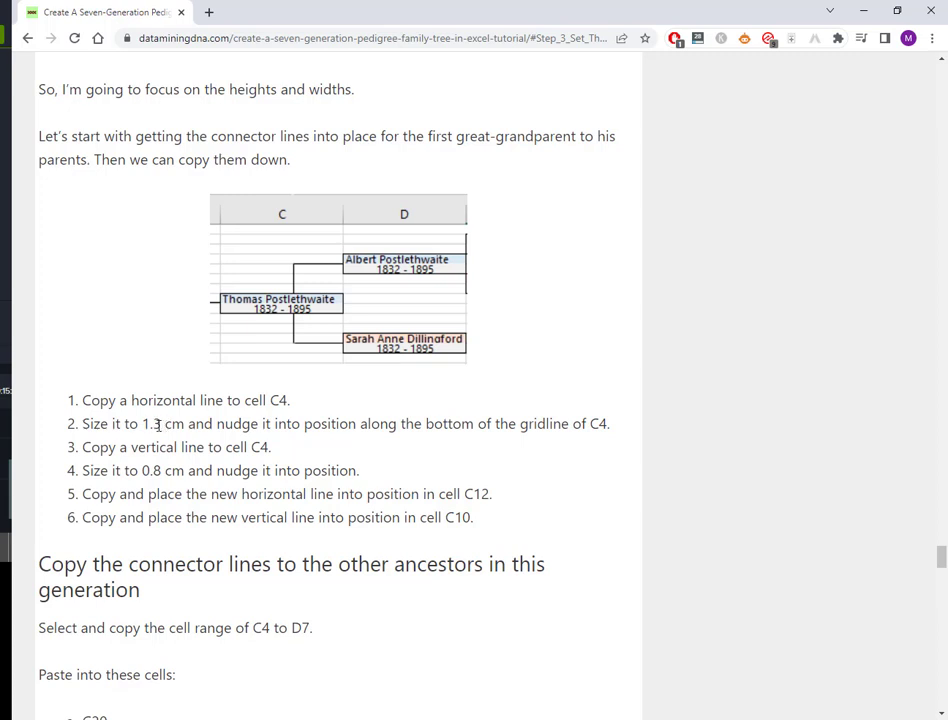
pyautogui.hotkey('alt', 'Tab')
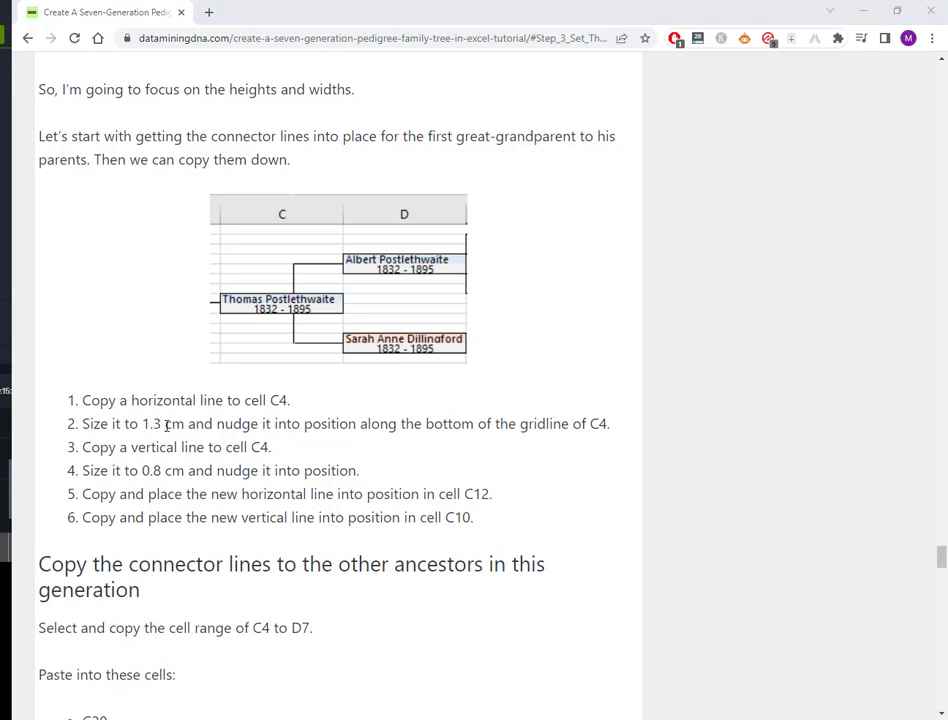
# - Copy the vertical connector into column C, set its height to 0.8 cm, and nudge it into place
pyautogui.click(197, 267)
pyautogui.click(104, 250)
pyautogui.hotkey('ctrl', 'c')
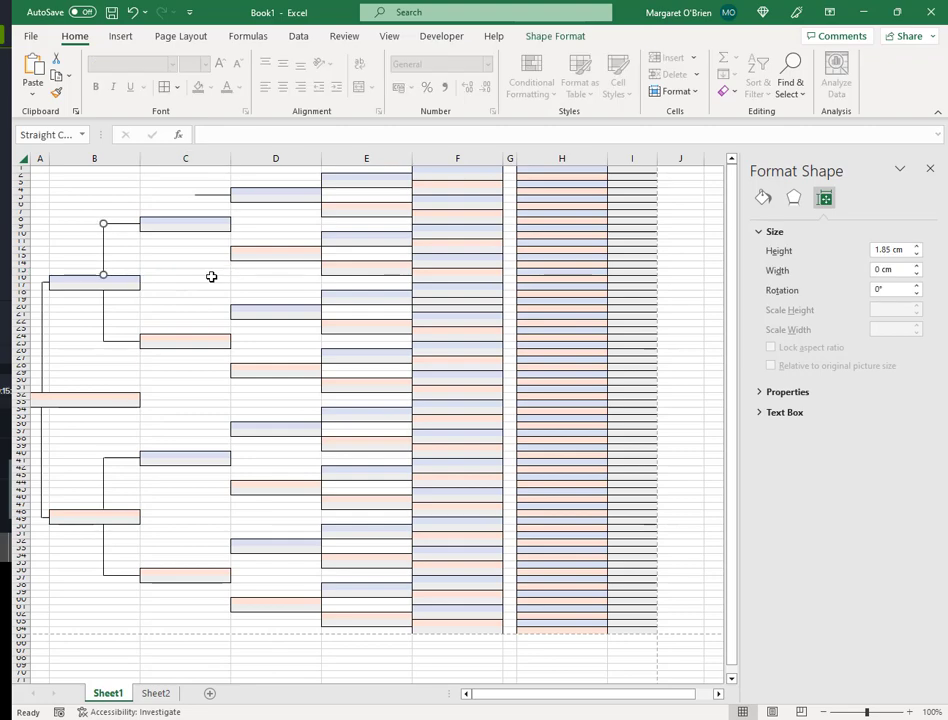
pyautogui.hotkey('ctrl', 'v')
pyautogui.moveTo(116, 264); pyautogui.dragTo(179, 225)
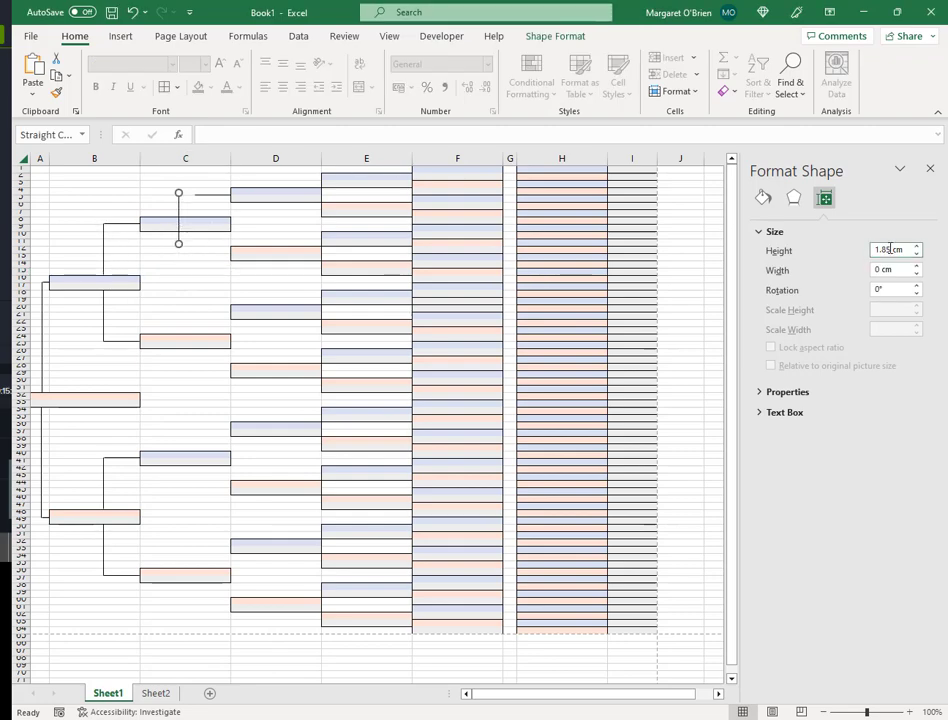
pyautogui.moveTo(891, 250); pyautogui.dragTo(859, 250)
pyautogui.write('0.8')
pyautogui.click(179, 205)
pyautogui.press('Right')
pyautogui.press('Right')
pyautogui.click(181, 205)
pyautogui.click(193, 205)
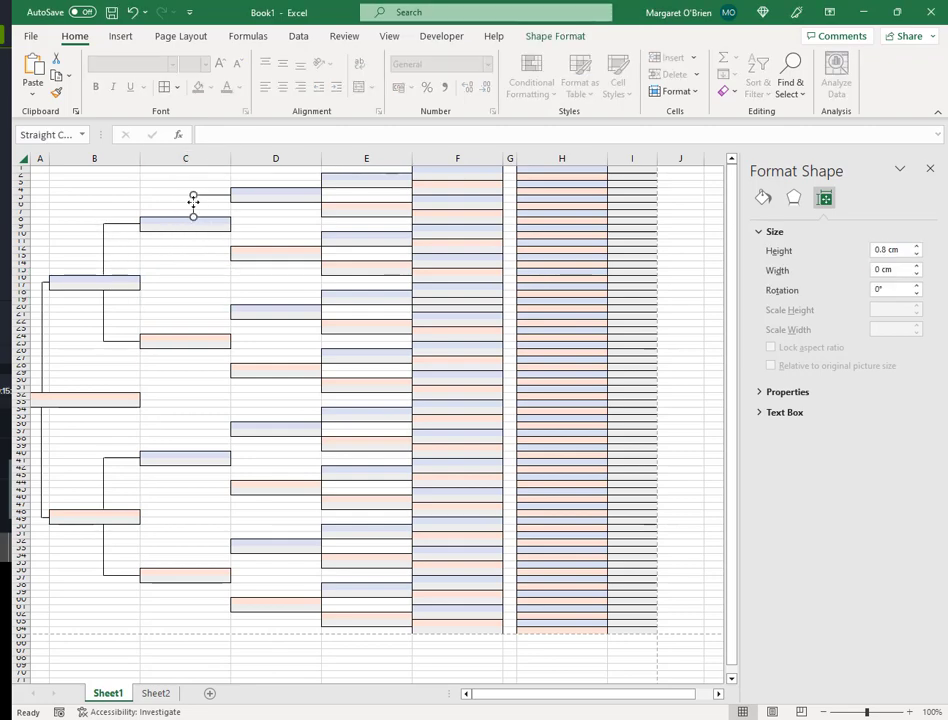
pyautogui.click(204, 295)
# - Duplicate the horizontal and vertical lines down beside the pink column-D box
pyautogui.click(208, 195)
pyautogui.hotkey('ctrl', 'c')
pyautogui.hotkey('ctrl', 'v')
pyautogui.click(195, 205)
pyautogui.moveTo(209, 207); pyautogui.dragTo(193, 244)
pyautogui.hotkey('ctrl', 'c')
pyautogui.hotkey('ctrl', 'v')
pyautogui.press('Right')
pyautogui.press('Right')
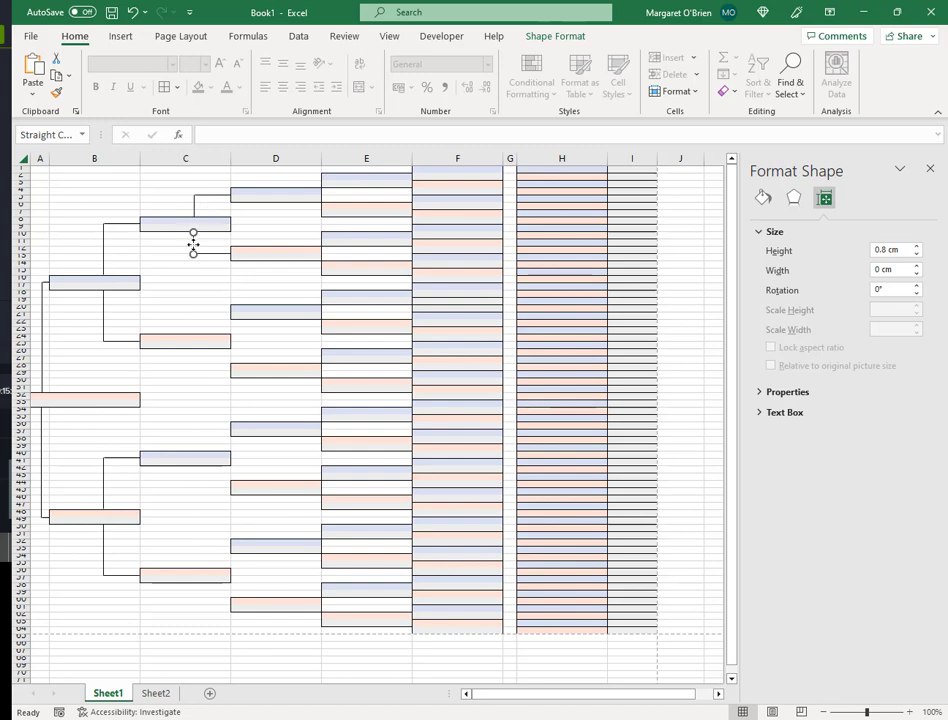
# - Copy the C4:C7 connector block and paste it at C20, C36 and C52
pyautogui.click(209, 279)
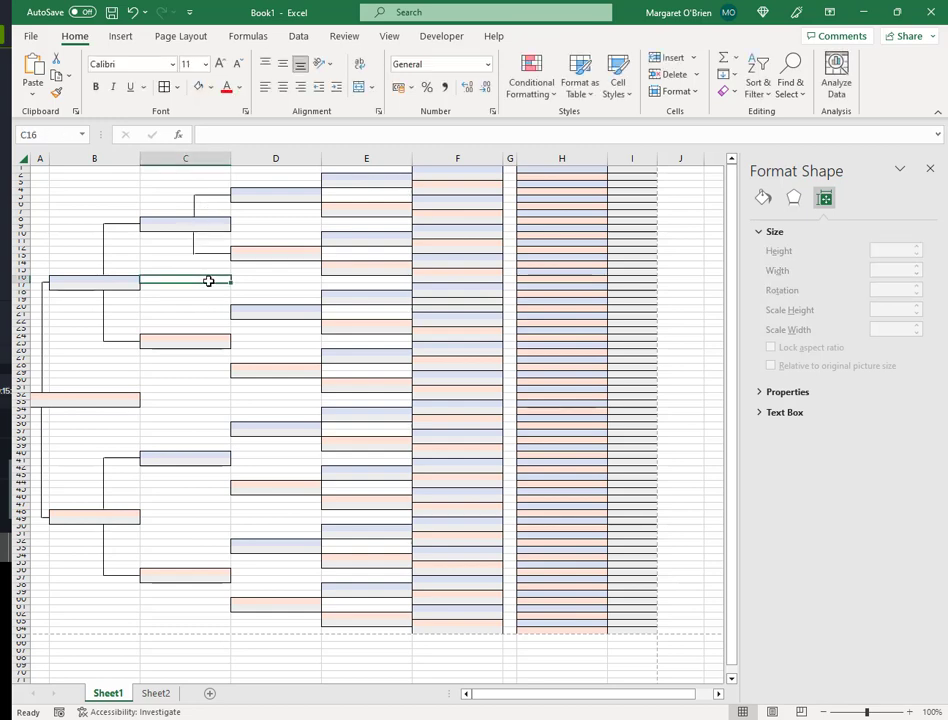
pyautogui.click(194, 242)
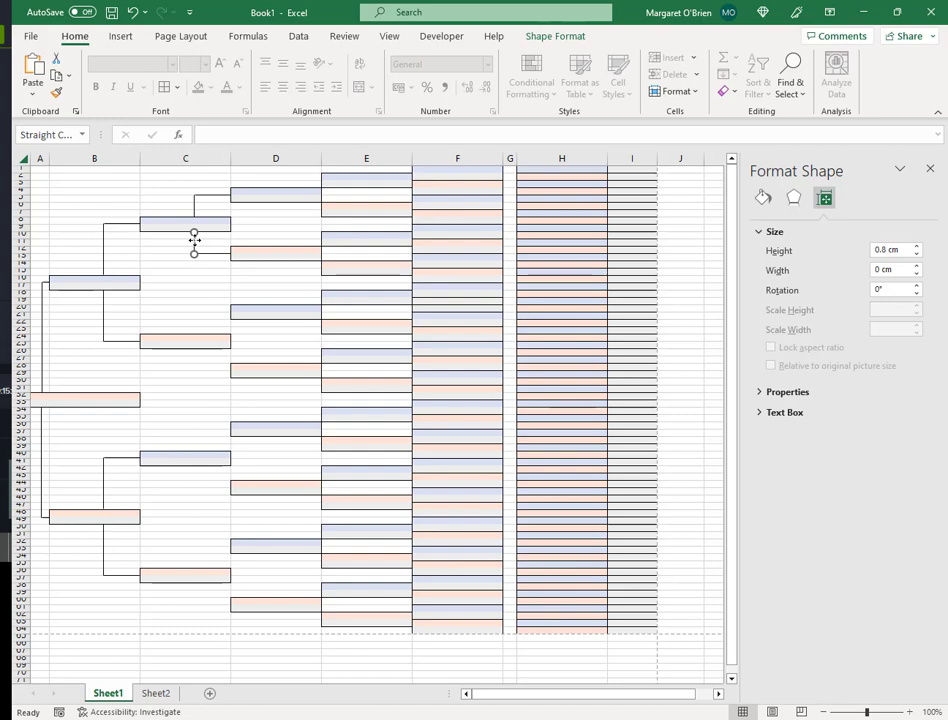
pyautogui.click(184, 192)
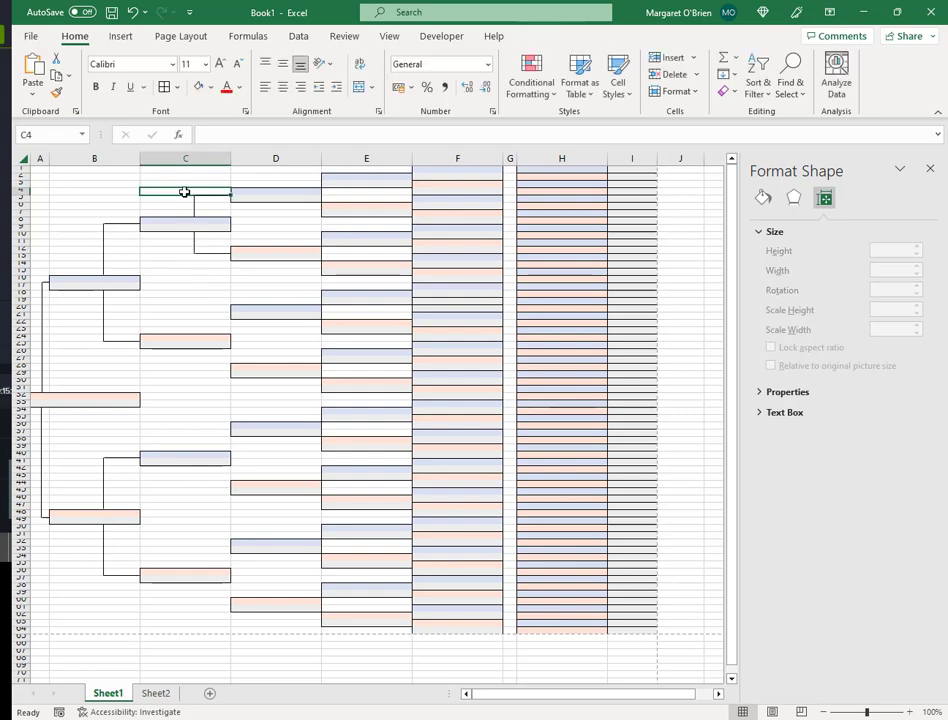
pyautogui.hotkey('shift', 'Down')
pyautogui.hotkey('shift', 'Down')
pyautogui.hotkey('shift', 'Down')
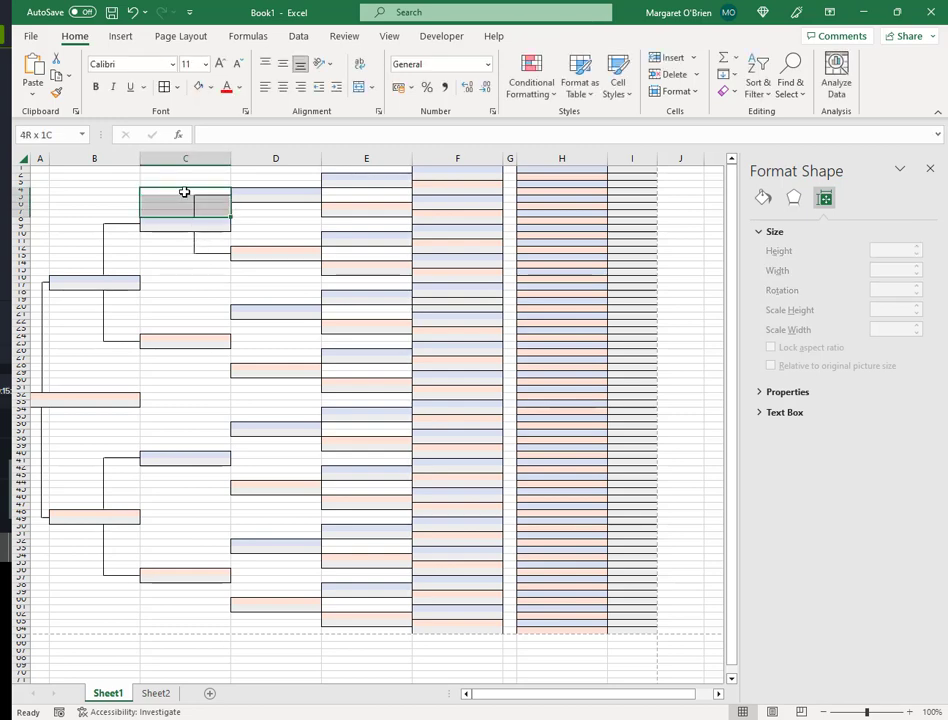
pyautogui.hotkey('ctrl', 'c')
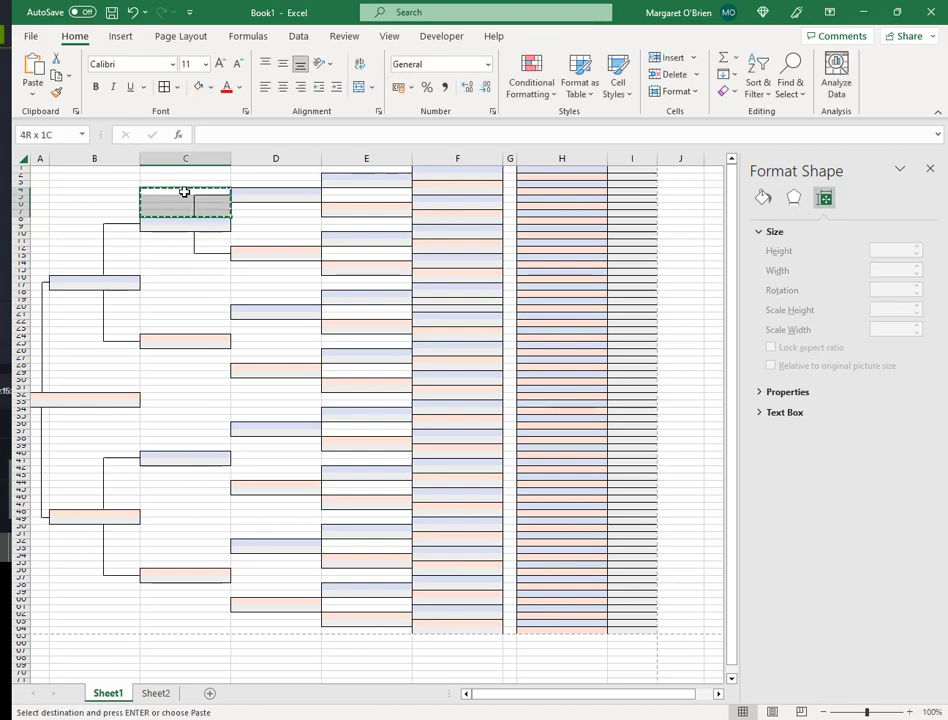
pyautogui.click(209, 311)
pyautogui.hotkey('ctrl', 'v')
pyautogui.click(197, 424)
pyautogui.hotkey('ctrl', 'v')
pyautogui.click(201, 543)
pyautogui.hotkey('ctrl', 'v')
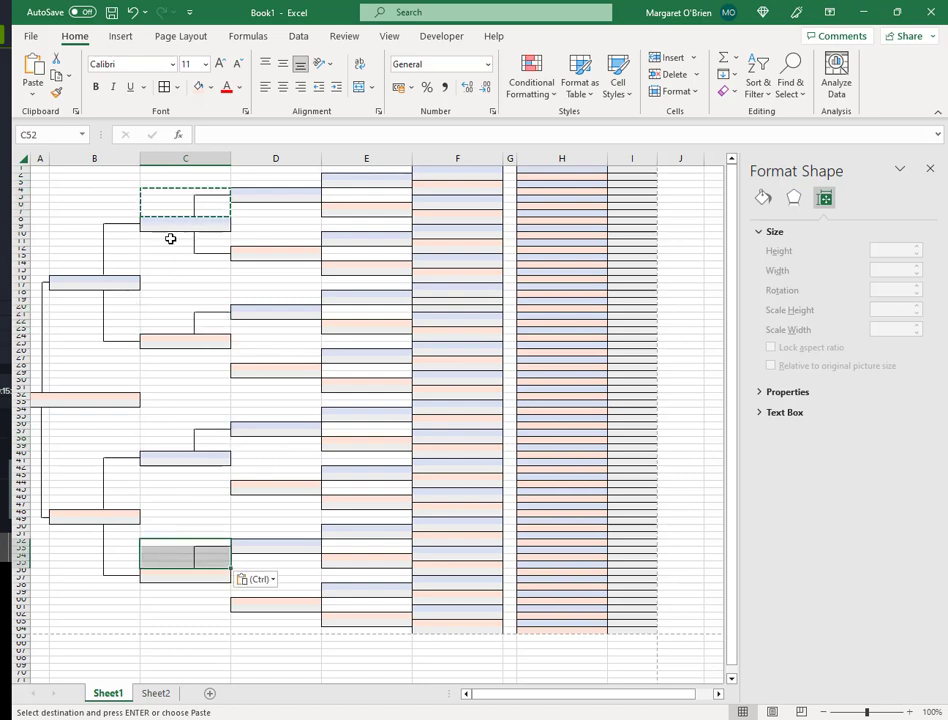
# - Copy the C10:C13 connector block and paste it at C26, C42 and C58
pyautogui.click(170, 238)
pyautogui.hotkey('shift', 'Down')
pyautogui.hotkey('shift', 'Down')
pyautogui.hotkey('shift', 'Down')
pyautogui.hotkey('ctrl', 'c')
pyautogui.click(180, 346)
pyautogui.hotkey('ctrl', 'v')
pyautogui.click(196, 476)
pyautogui.hotkey('ctrl', 'v')
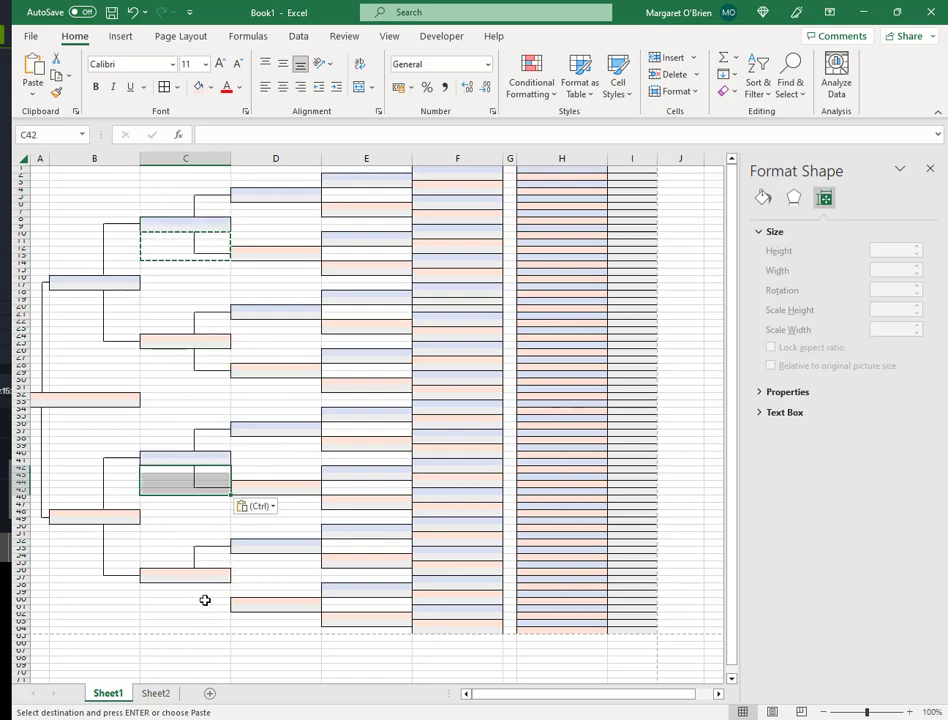
pyautogui.click(205, 588)
pyautogui.hotkey('ctrl', 'v')
pyautogui.click(184, 520)
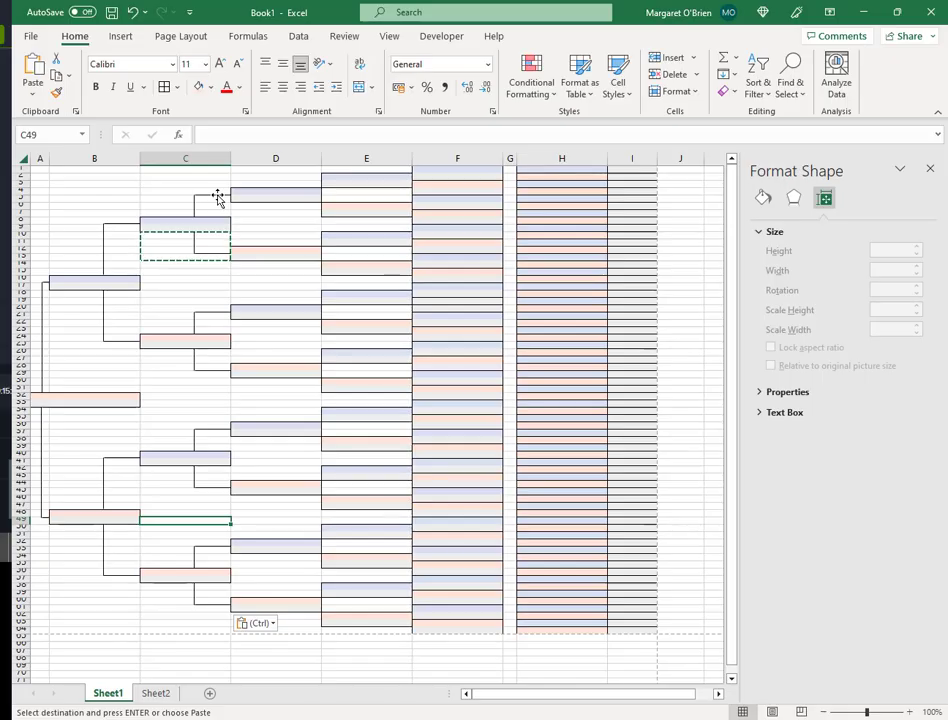
# - Duplicate a horizontal connector beside the top column-E box
pyautogui.click(218, 196)
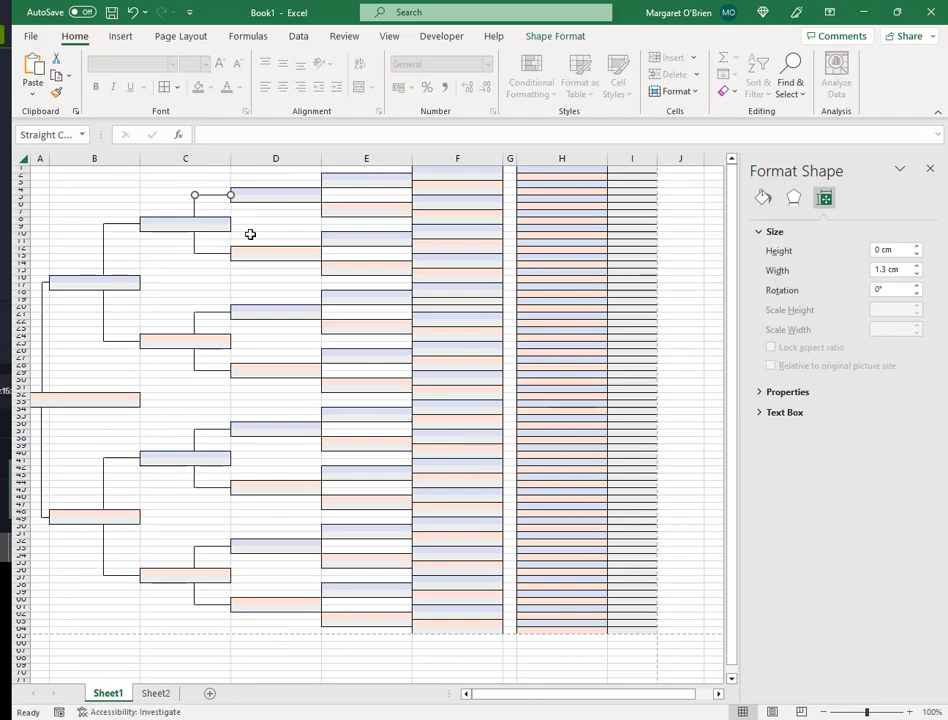
pyautogui.hotkey('ctrl', 'd')
pyautogui.moveTo(231, 207); pyautogui.dragTo(309, 180)
pyautogui.click(264, 178)
# - Duplicate a vertical connector into column D, set its height to 0.3 cm, and align it
pyautogui.click(194, 207)
pyautogui.hotkey('ctrl', 'd')
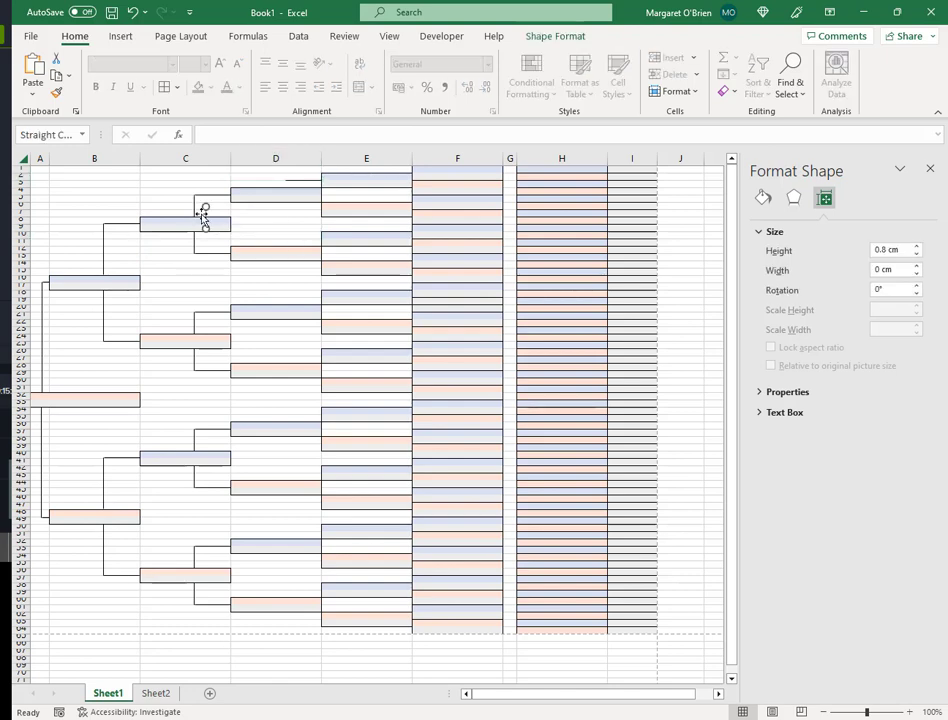
pyautogui.moveTo(205, 213); pyautogui.dragTo(269, 187)
pyautogui.click(886, 250)
pyautogui.press('BackSpace')
pyautogui.write('3')
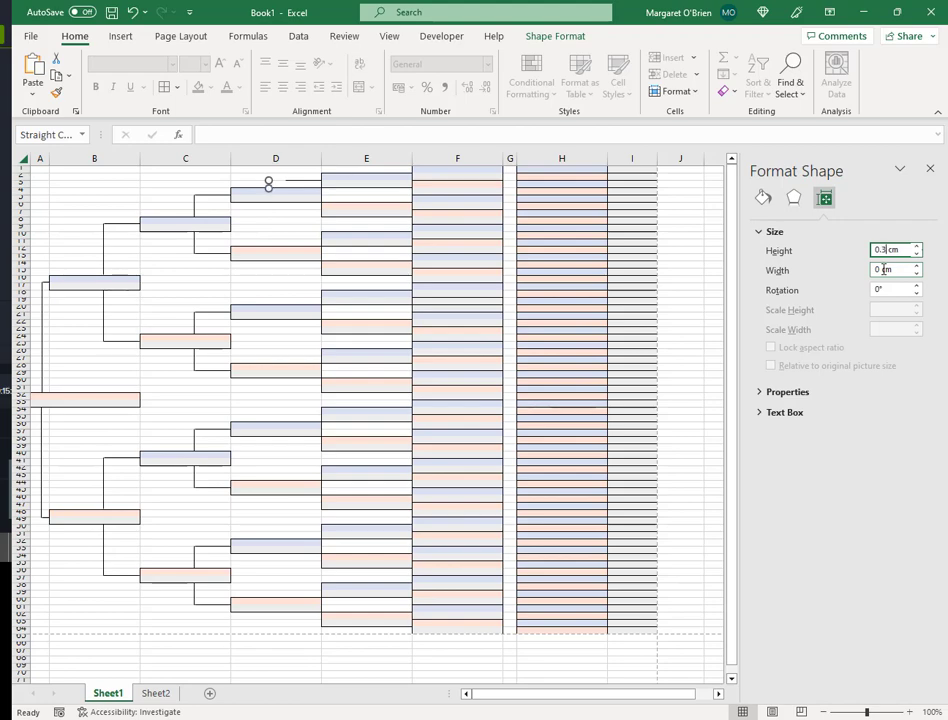
pyautogui.click(286, 222)
pyautogui.click(271, 182)
pyautogui.moveTo(271, 182); pyautogui.dragTo(285, 183)
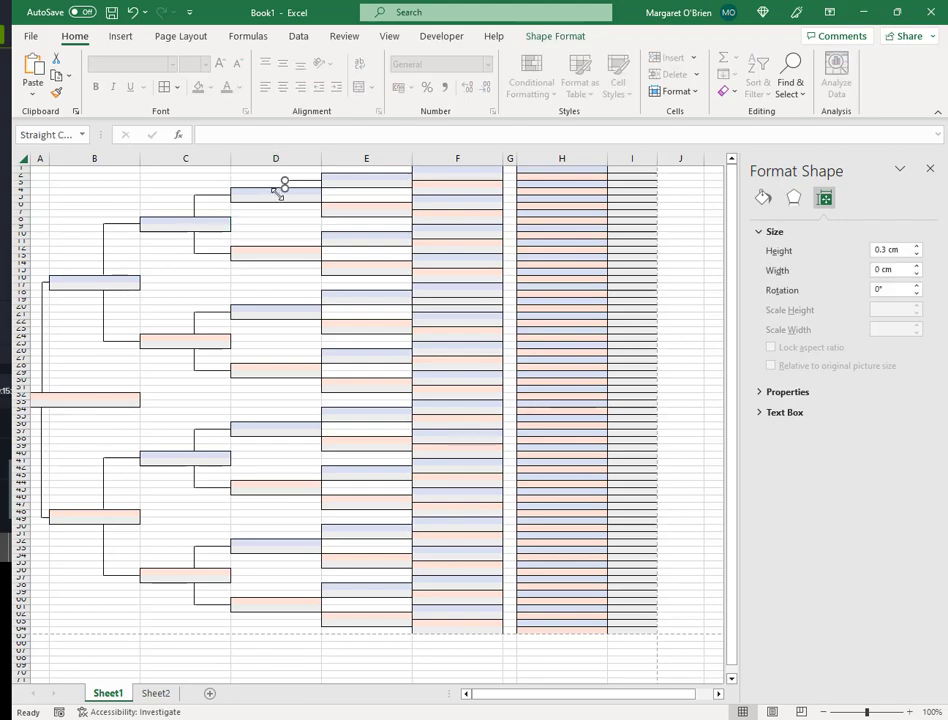
pyautogui.click(288, 213)
# - Copy the horizontal line down beside the pink column-E box
pyautogui.click(298, 180)
pyautogui.click(291, 214)
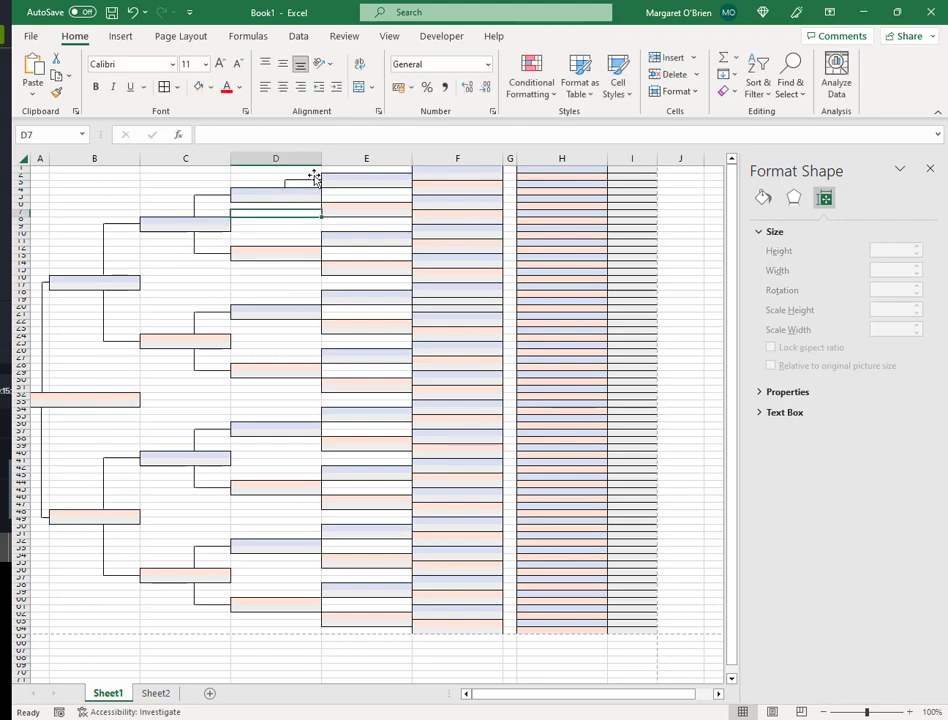
pyautogui.click(311, 180)
pyautogui.click(291, 229)
pyautogui.moveTo(307, 180); pyautogui.dragTo(307, 209)
# - Duplicate the short vertical line and nudge it into place for the lower column-E parent
pyautogui.click(286, 185)
pyautogui.hotkey('ctrl', 'd')
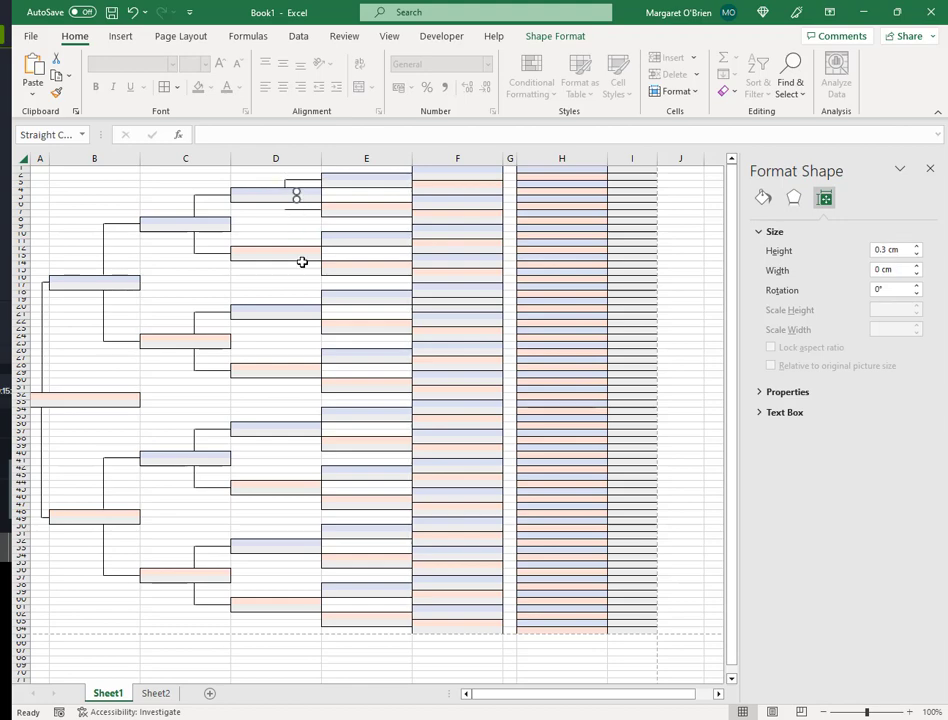
pyautogui.press('Down')
pyautogui.press('Down')
pyautogui.press('Left')
pyautogui.press('Left')
pyautogui.press('Left')
pyautogui.press('Down')
pyautogui.click(303, 238)
pyautogui.click(303, 210)
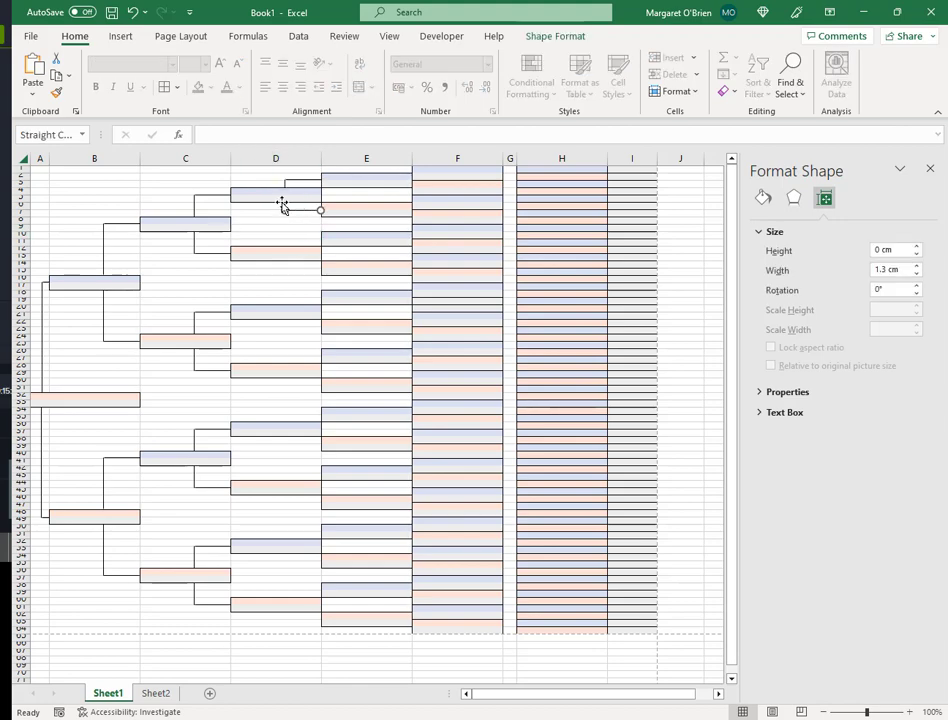
pyautogui.click(284, 206)
pyautogui.click(296, 237)
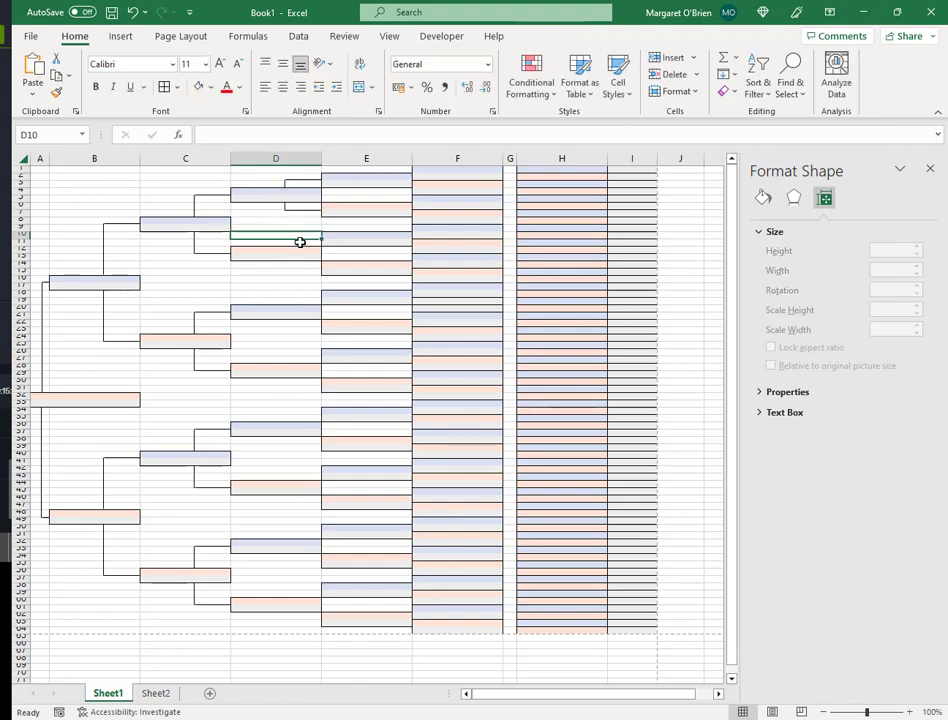
pyautogui.click(267, 175)
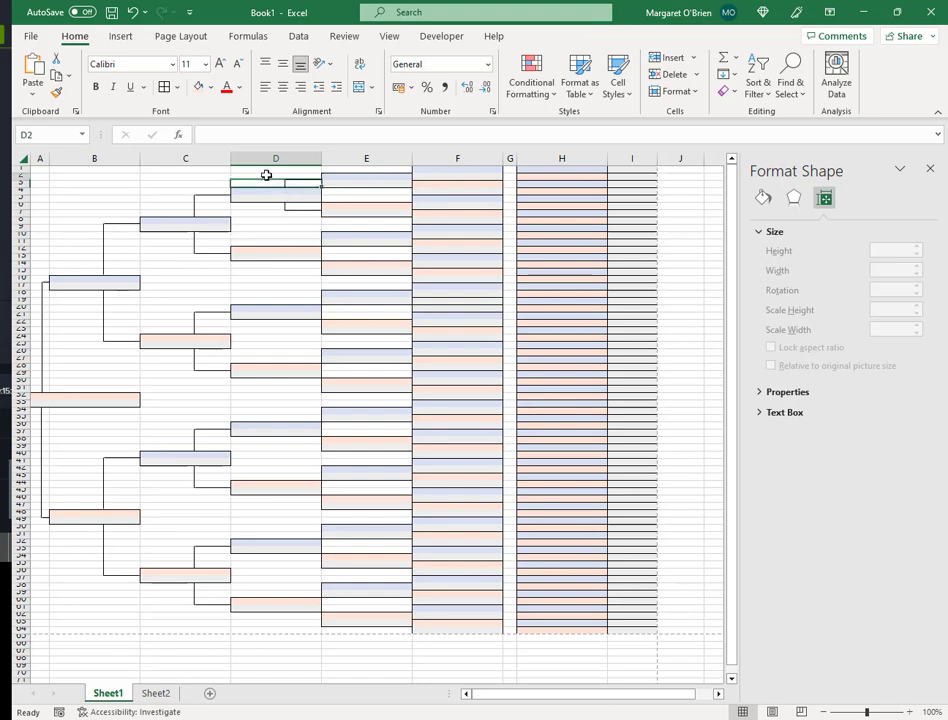
# - Copy the D2:D3 connector cells and paste them beside the next column-D boxes
pyautogui.hotkey('shift', 'Down')
pyautogui.hotkey('ctrl', 'c')
pyautogui.click(290, 235)
pyautogui.hotkey('ctrl', 'v')
pyautogui.click(296, 294)
pyautogui.hotkey('ctrl', 'v')
pyautogui.click(291, 352)
pyautogui.hotkey('ctrl', 'v')
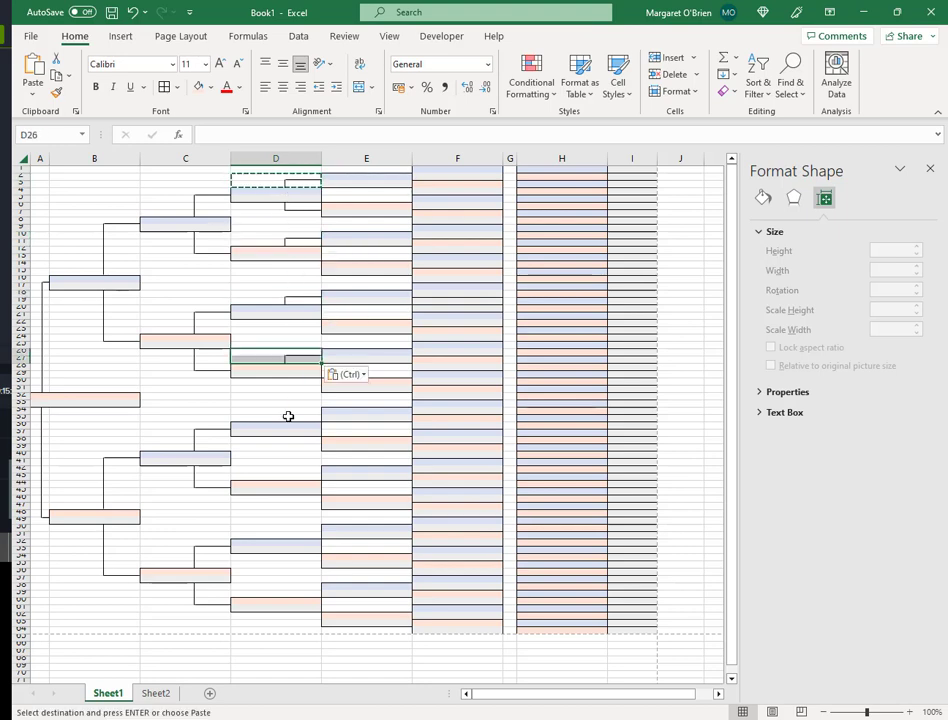
pyautogui.click(288, 411)
pyautogui.hotkey('ctrl', 'v')
pyautogui.click(296, 468)
pyautogui.hotkey('ctrl', 'v')
pyautogui.click(297, 526)
pyautogui.hotkey('ctrl', 'v')
pyautogui.click(298, 586)
# - Paste the D6:D7 connectors at the remaining column-D positions down to row 62
pyautogui.hotkey('ctrl', 'v')
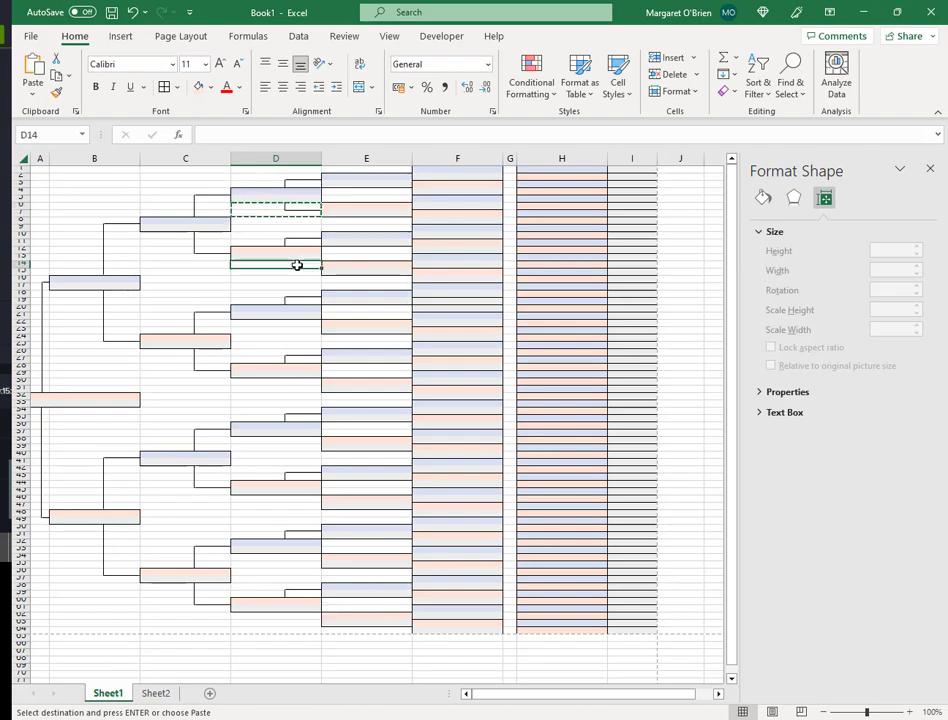
pyautogui.hotkey('ctrl', 'v')
pyautogui.click(292, 323)
pyautogui.hotkey('ctrl', 'v')
pyautogui.click(292, 381)
pyautogui.hotkey('ctrl', 'v')
pyautogui.click(295, 440)
pyautogui.hotkey('ctrl', 'v')
pyautogui.click(297, 499)
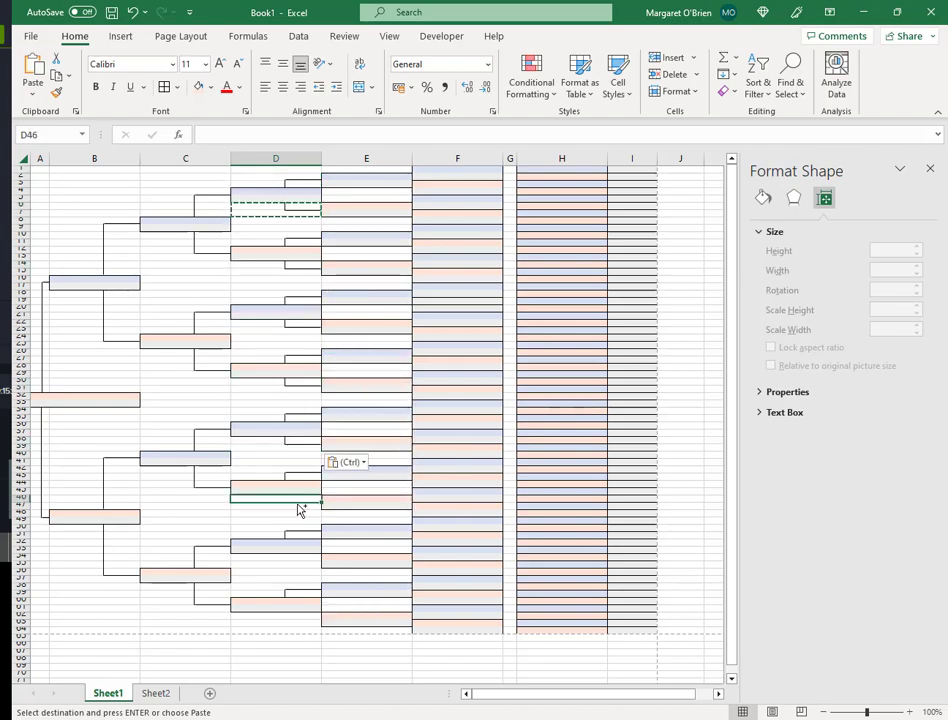
pyautogui.hotkey('ctrl', 'v')
pyautogui.click(292, 557)
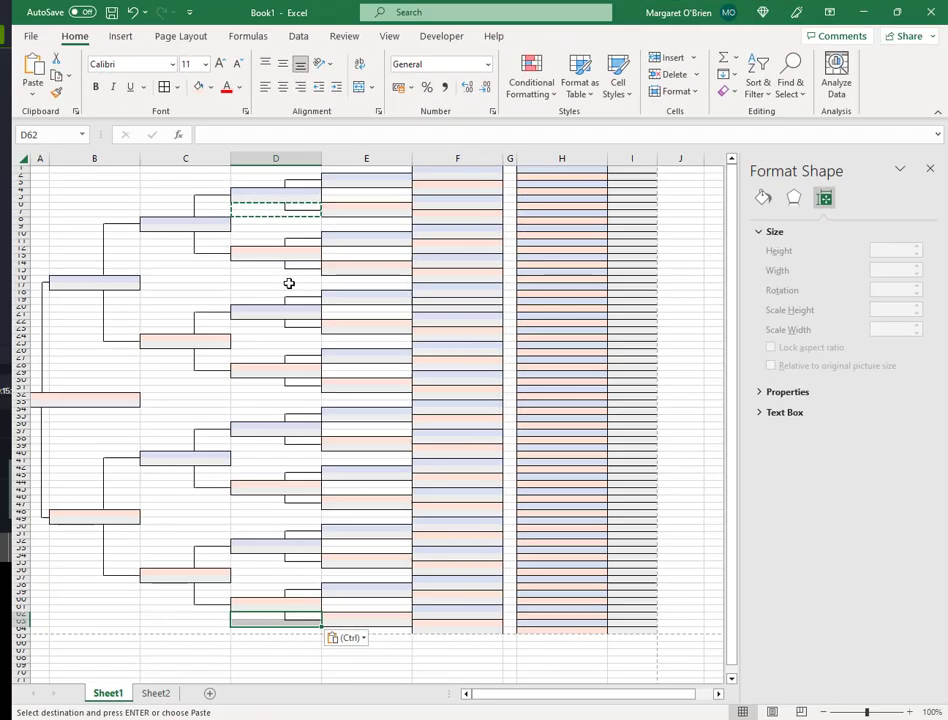
pyautogui.click(285, 184)
# - Duplicate a connector into column E, shorten it to 0.15 cm height and nudge it up
pyautogui.press('ctrl')
pyautogui.click(273, 338)
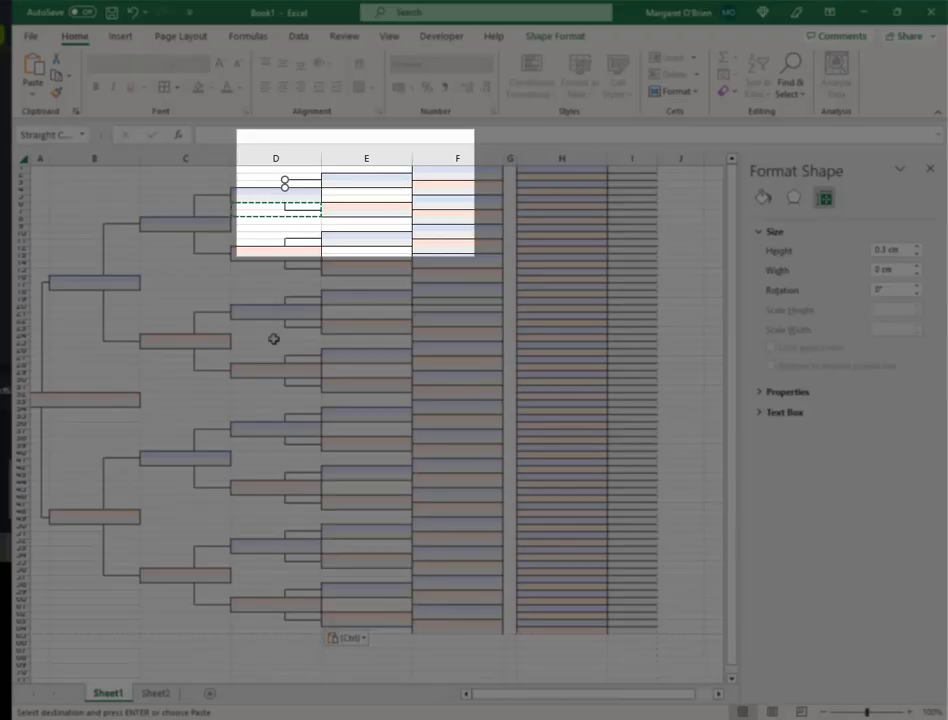
pyautogui.hotkey('ctrl', 'd')
pyautogui.press('Right')
pyautogui.press('Right')
pyautogui.press('Right')
pyautogui.press('Right')
pyautogui.press('Right')
pyautogui.press('Right')
pyautogui.press('Right')
pyautogui.press('Right')
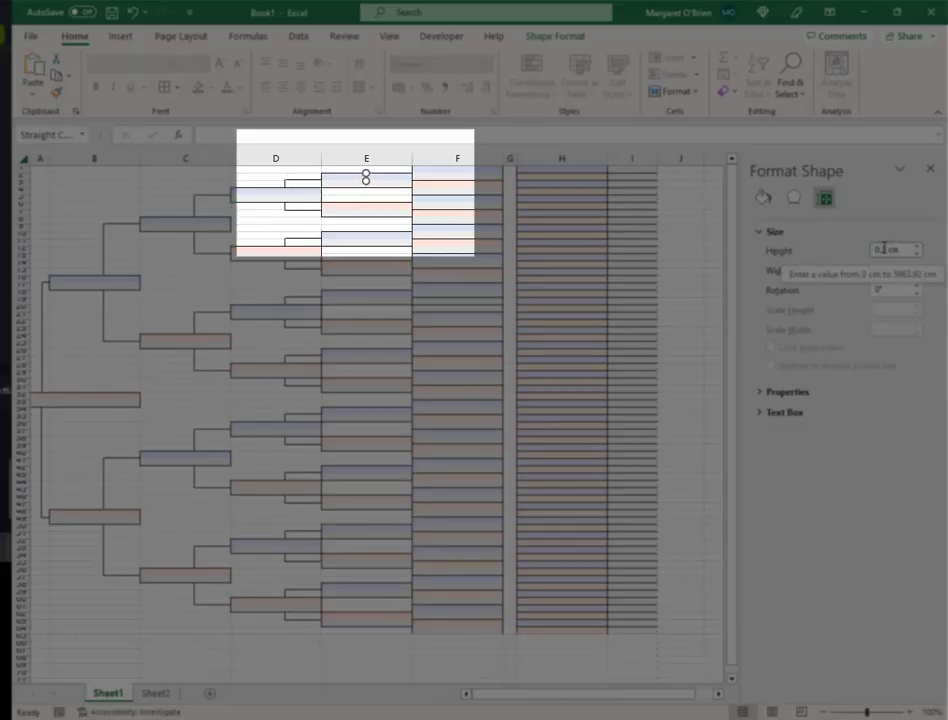
pyautogui.click(883, 249)
pyautogui.press('BackSpace')
pyautogui.write('15')
pyautogui.click(366, 186)
pyautogui.click(365, 178)
pyautogui.press('Up')
pyautogui.press('Up')
pyautogui.press('Up')
pyautogui.press('Up')
pyautogui.press('Up')
pyautogui.press('Up')
pyautogui.click(383, 214)
# - Place a copy of the column D connector at the top of column E to form the fork
pyautogui.click(306, 182)
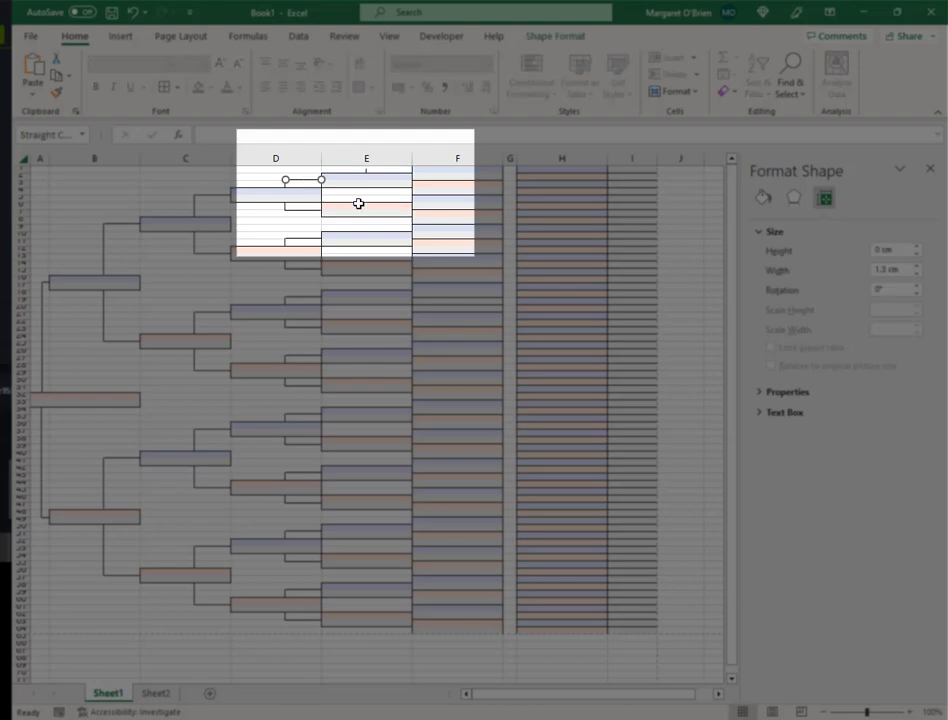
pyautogui.hotkey('ctrl', 'd')
pyautogui.moveTo(323, 191); pyautogui.dragTo(387, 164)
pyautogui.click(380, 205)
pyautogui.click(366, 171)
pyautogui.press('Right')
pyautogui.click(370, 207)
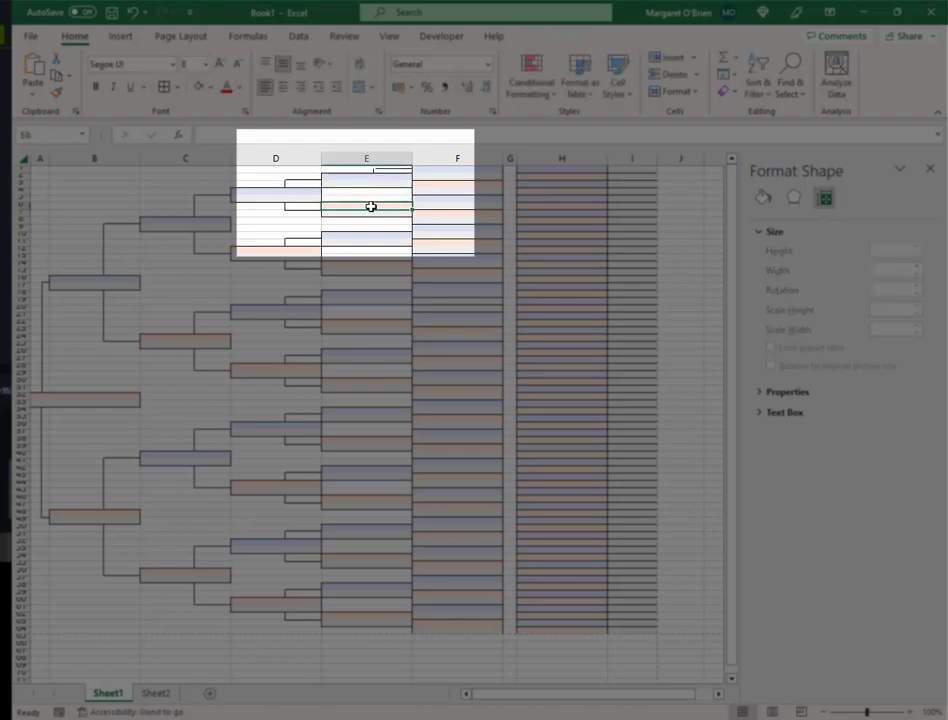
pyautogui.click(375, 170)
pyautogui.click(400, 214)
pyautogui.click(374, 169)
# - Duplicate the top horizontal connector and nudge it down-left to complete the lower fork arm
pyautogui.hotkey('ctrl', 'd')
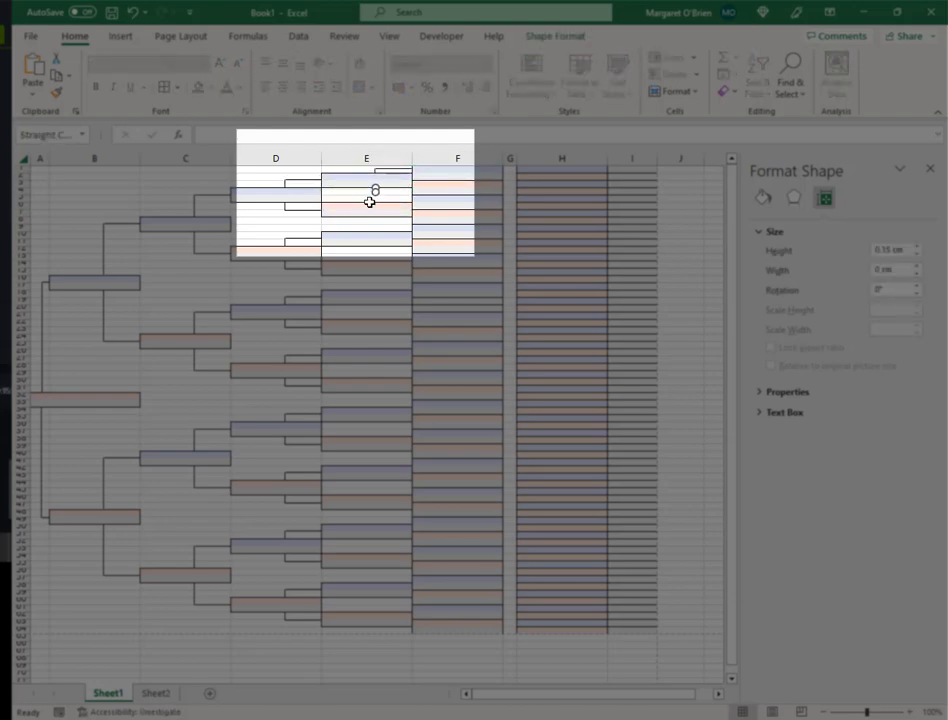
pyautogui.press('Escape')
pyautogui.click(397, 171)
pyautogui.hotkey('ctrl', 'd')
pyautogui.press('Down')
pyautogui.press('Down')
pyautogui.press('Down')
pyautogui.press('Down')
pyautogui.press('Down')
pyautogui.press('Left')
pyautogui.press('Left')
pyautogui.press('Left')
pyautogui.press('Left')
pyautogui.press('Escape')
pyautogui.click(395, 190)
pyautogui.click(427, 191)
# - Copy the fork lines in E1 and paste them into E5 and the next cells four rows apart
pyautogui.click(362, 199)
pyautogui.click(366, 169)
pyautogui.hotkey('ctrl', 'c')
pyautogui.click(398, 200)
pyautogui.hotkey('ctrl', 'v')
pyautogui.click(399, 227)
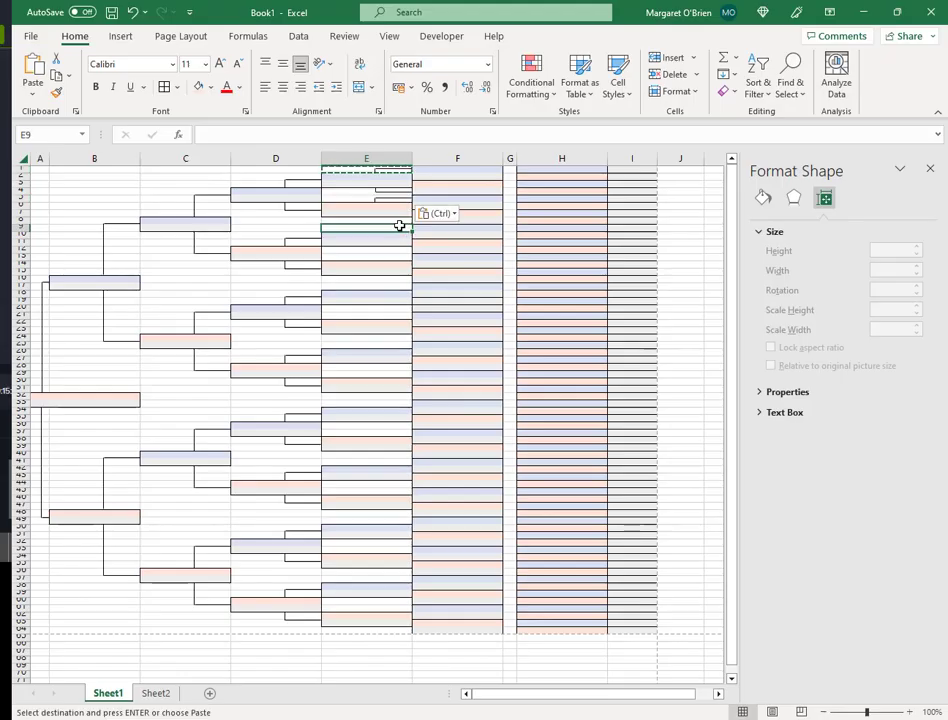
pyautogui.hotkey('ctrl', 'v')
pyautogui.click(397, 257)
pyautogui.hotkey('ctrl', 'v')
pyautogui.click(395, 287)
pyautogui.hotkey('ctrl', 'v')
pyautogui.click(393, 316)
pyautogui.hotkey('ctrl', 'v')
pyautogui.click(391, 344)
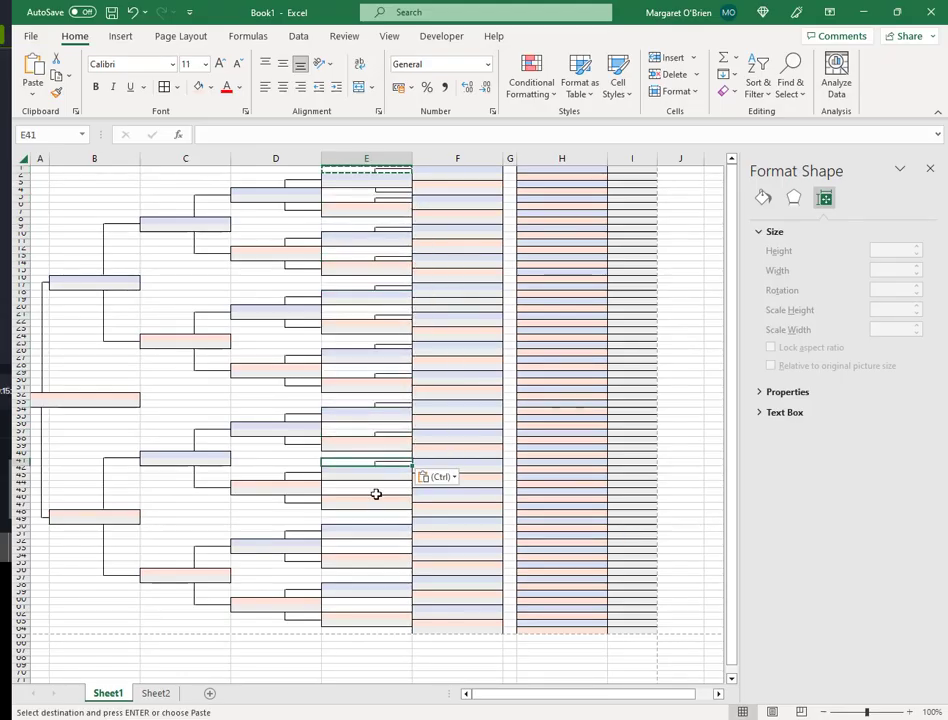
pyautogui.click(376, 491)
# - Keep pasting the fork lines every fourth row down column E to E64
pyautogui.hotkey('ctrl', 'v')
pyautogui.click(374, 520)
pyautogui.hotkey('ctrl', 'v')
pyautogui.click(372, 549)
pyautogui.hotkey('ctrl', 'v')
pyautogui.click(370, 578)
pyautogui.hotkey('ctrl', 'v')
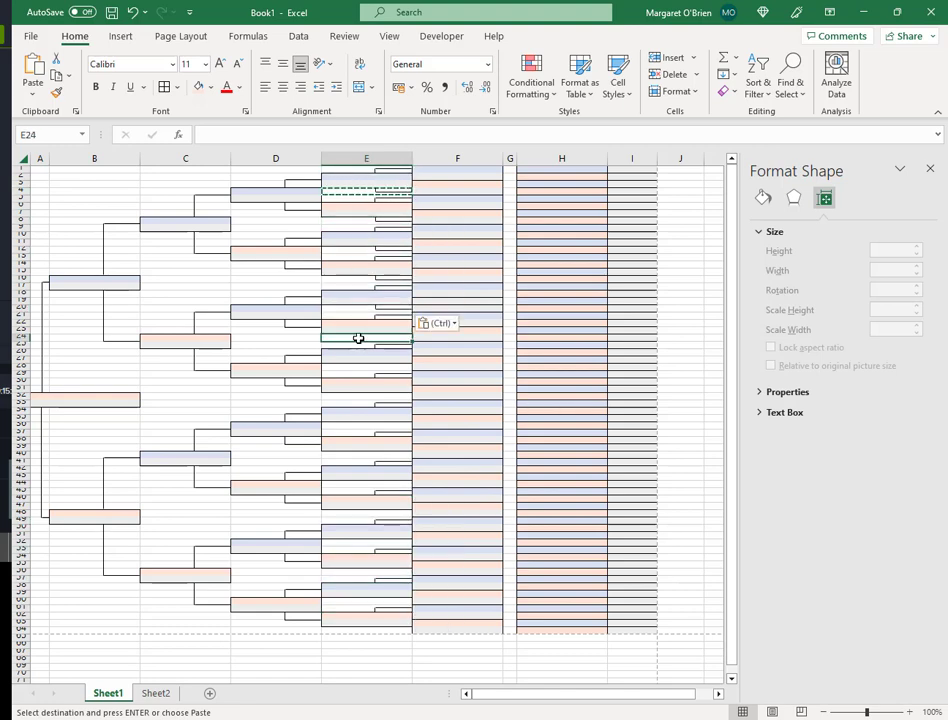
pyautogui.hotkey('ctrl', 'v')
pyautogui.click(359, 367)
pyautogui.hotkey('ctrl', 'v')
pyautogui.click(361, 396)
pyautogui.hotkey('ctrl', 'v')
pyautogui.click(362, 426)
pyautogui.hotkey('ctrl', 'v')
pyautogui.click(364, 455)
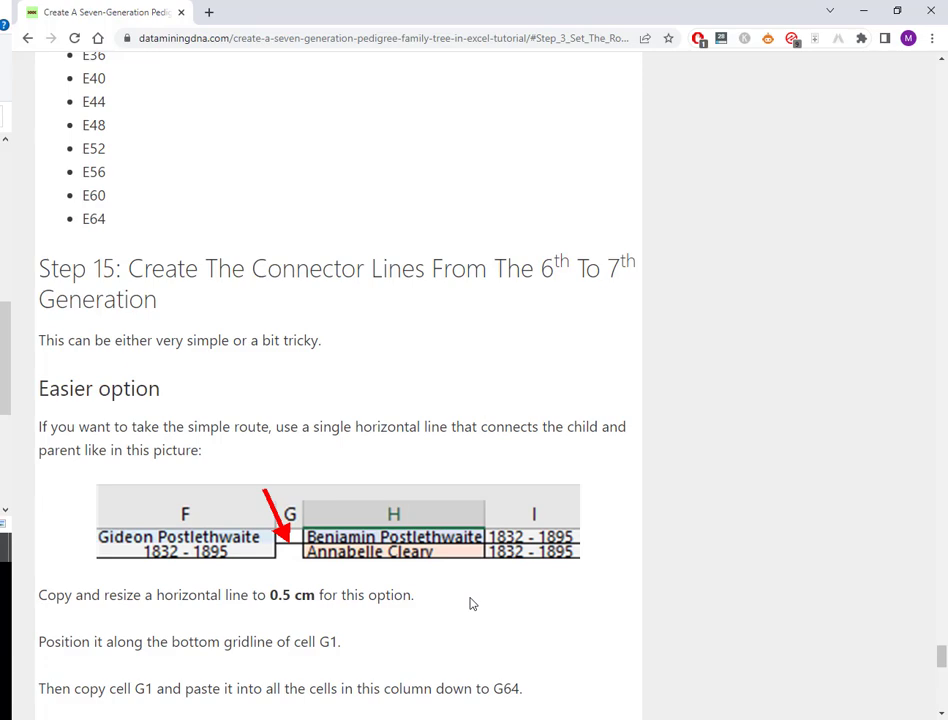
# - Scroll the tutorial page to Step 15's Easier and Trickier option sections
pyautogui.scroll(-5, 474, 604)
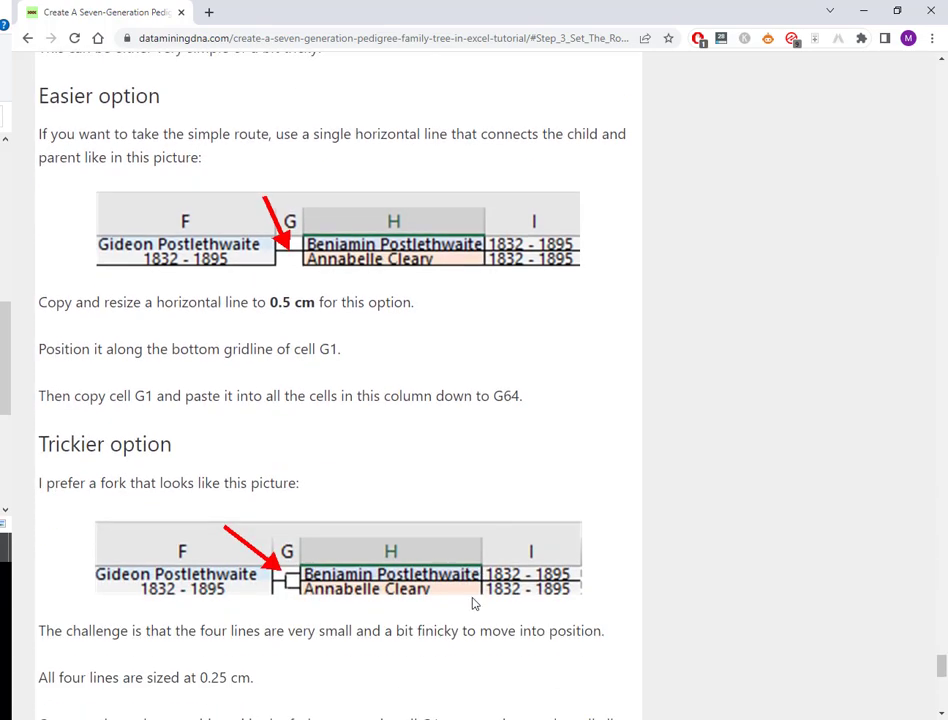
pyautogui.scroll(2, 338, 402)
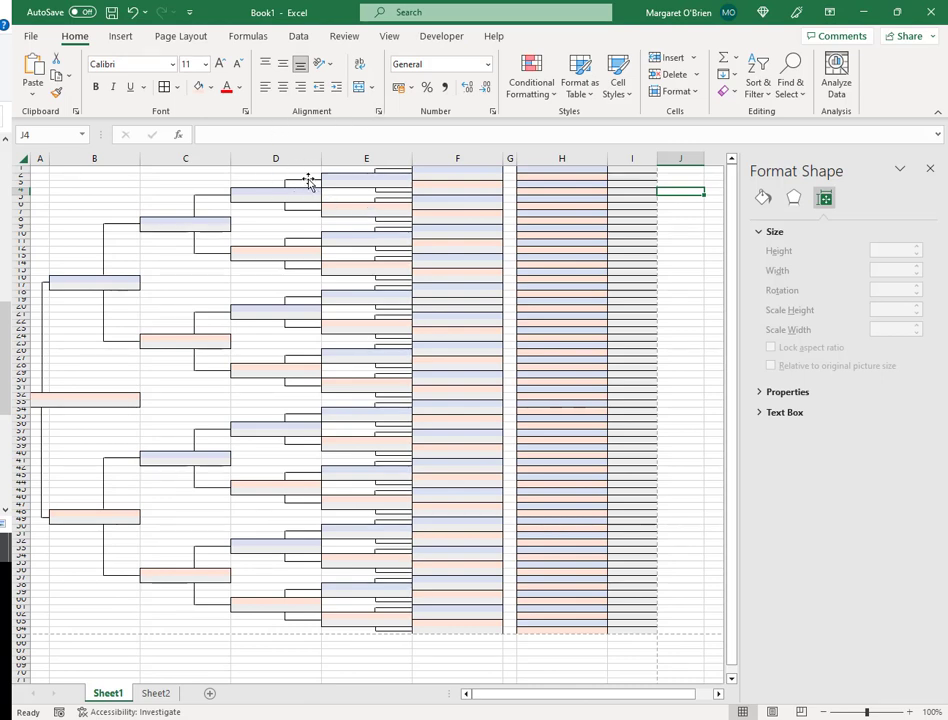
# - Duplicate a connector onto the F/G border at row 2 and set its width to 0.5 cm
pyautogui.click(307, 180)
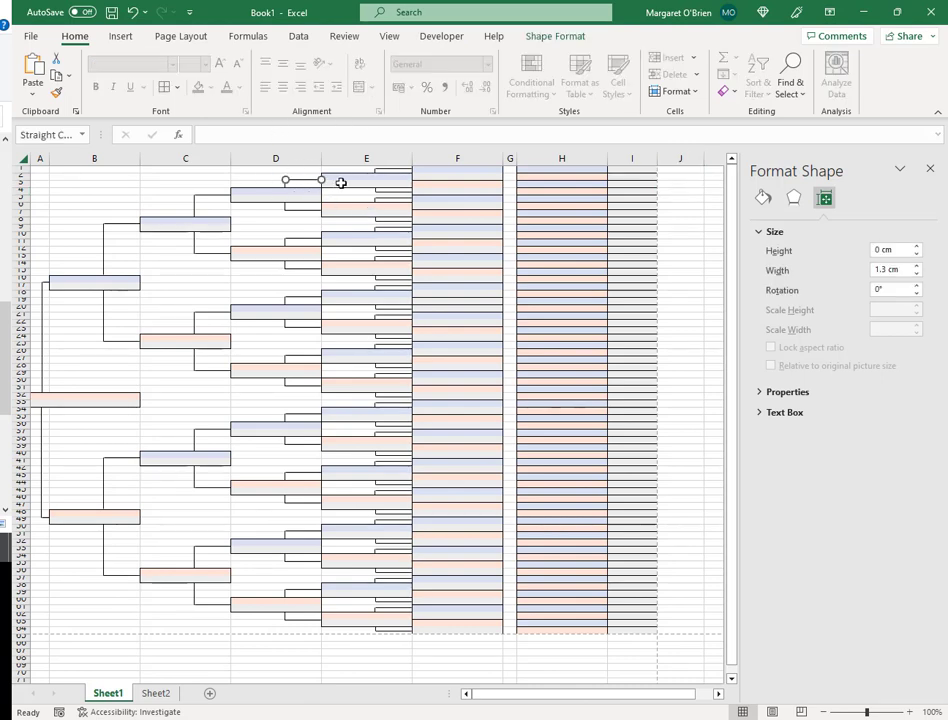
pyautogui.hotkey('ctrl', 'd')
pyautogui.moveTo(316, 194); pyautogui.dragTo(515, 173)
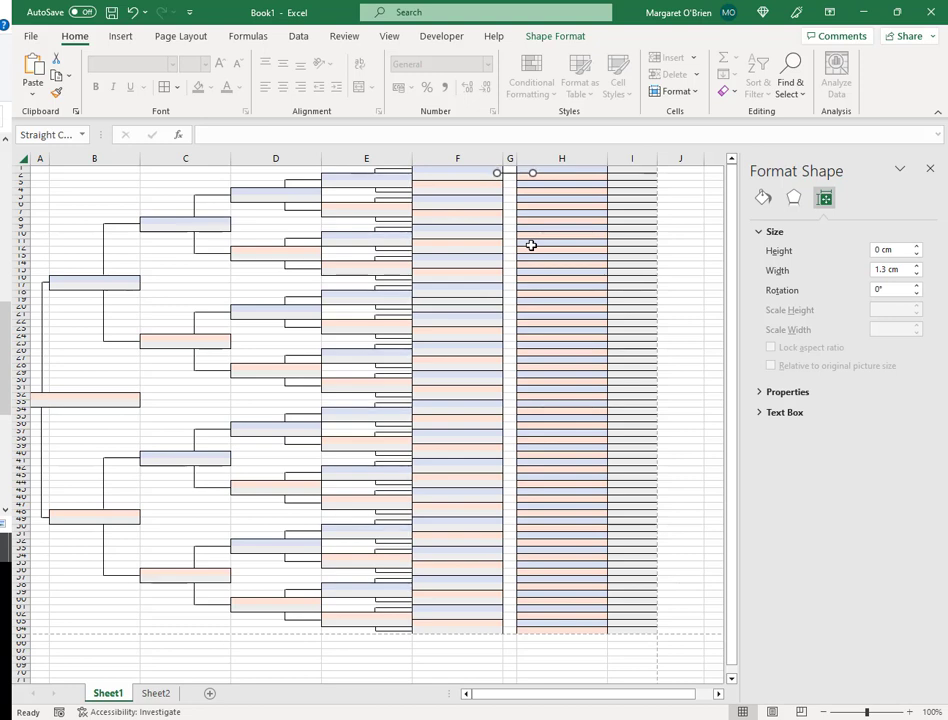
pyautogui.tripleClick(872, 269)
pyautogui.write('0.5')
pyautogui.press('Return')
pyautogui.click(521, 182)
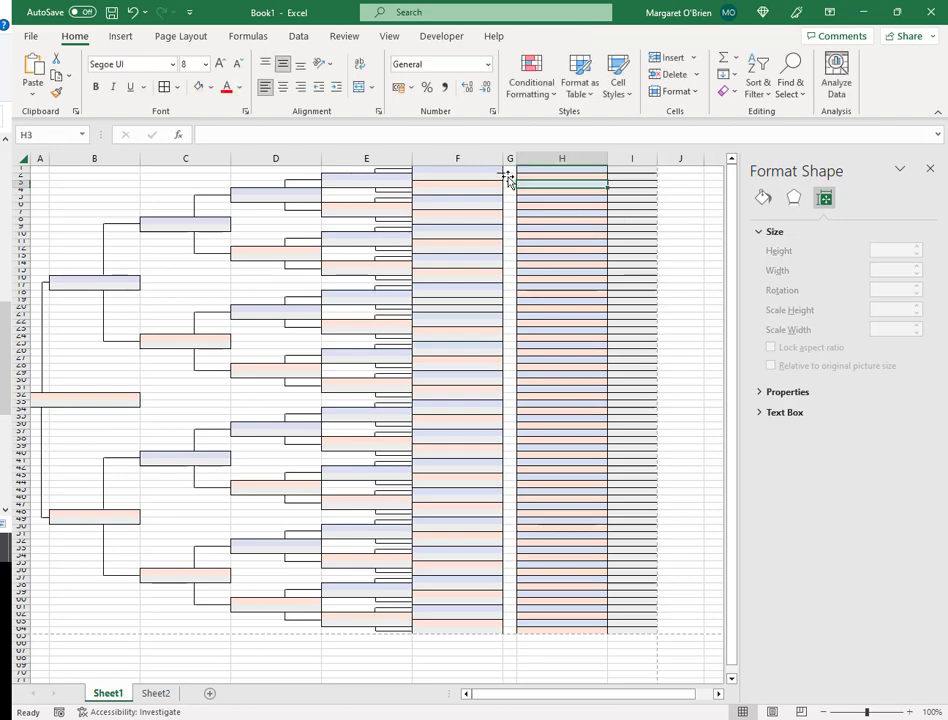
pyautogui.click(507, 173)
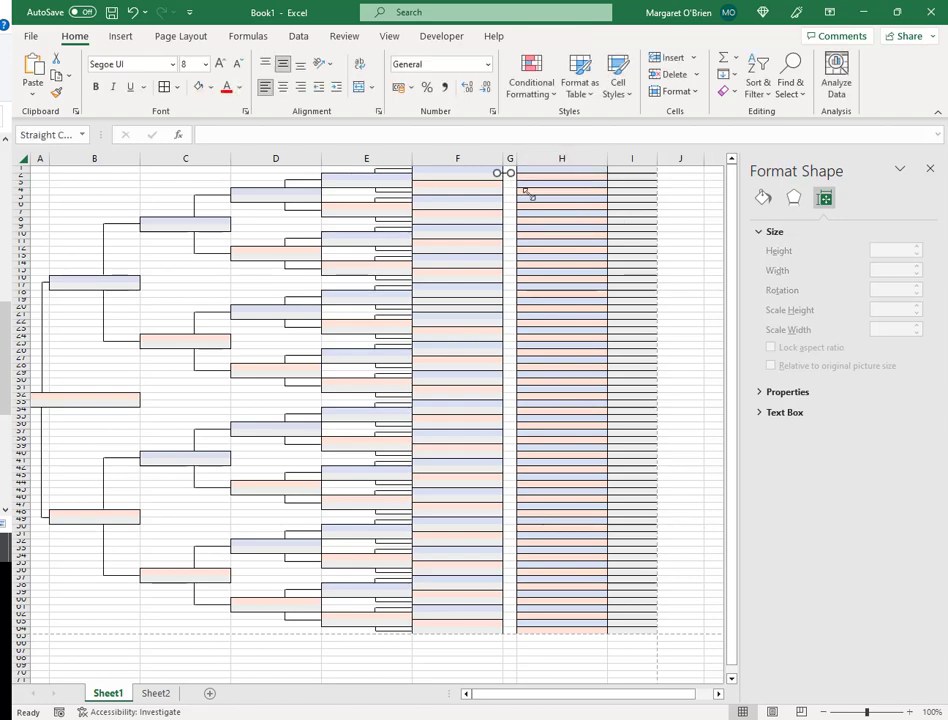
pyautogui.click(553, 240)
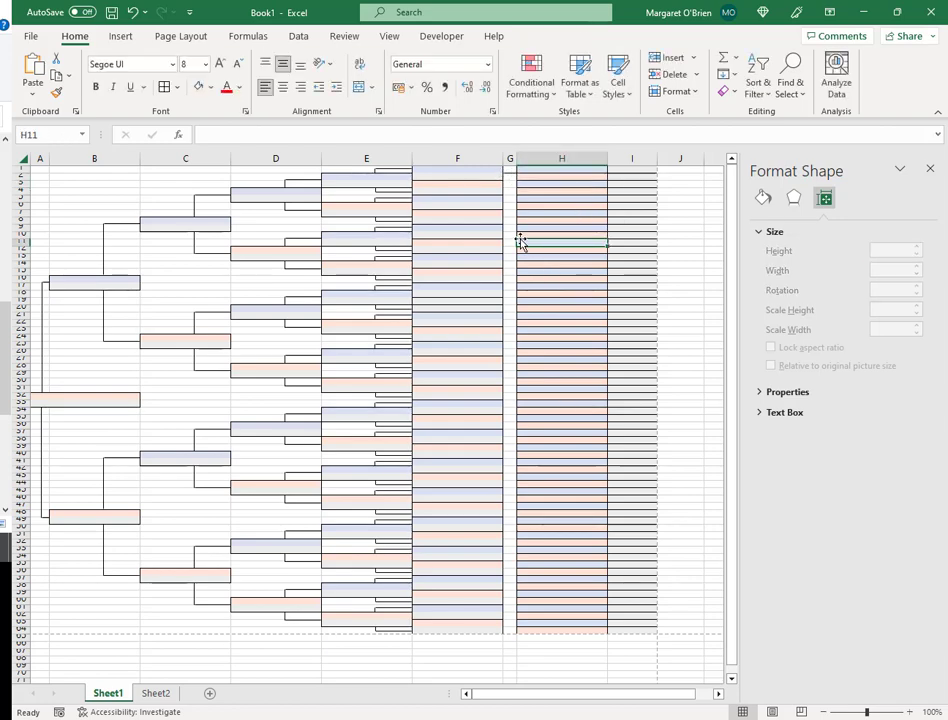
pyautogui.click(517, 205)
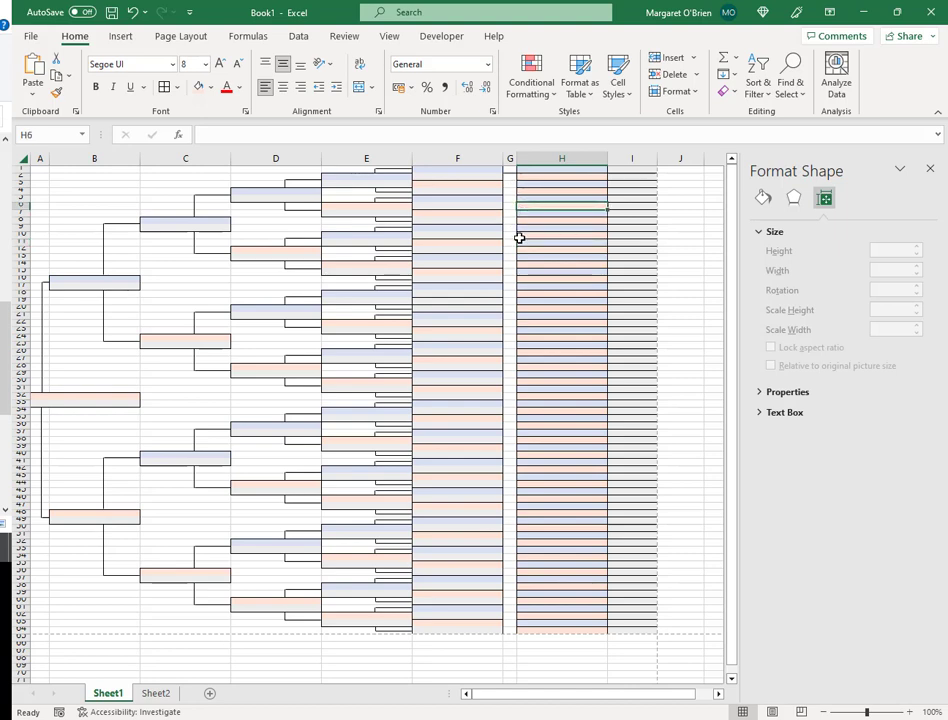
# - Duplicate that connector, nudge it down-left and set the copy's width to 0.25 cm
pyautogui.click(509, 172)
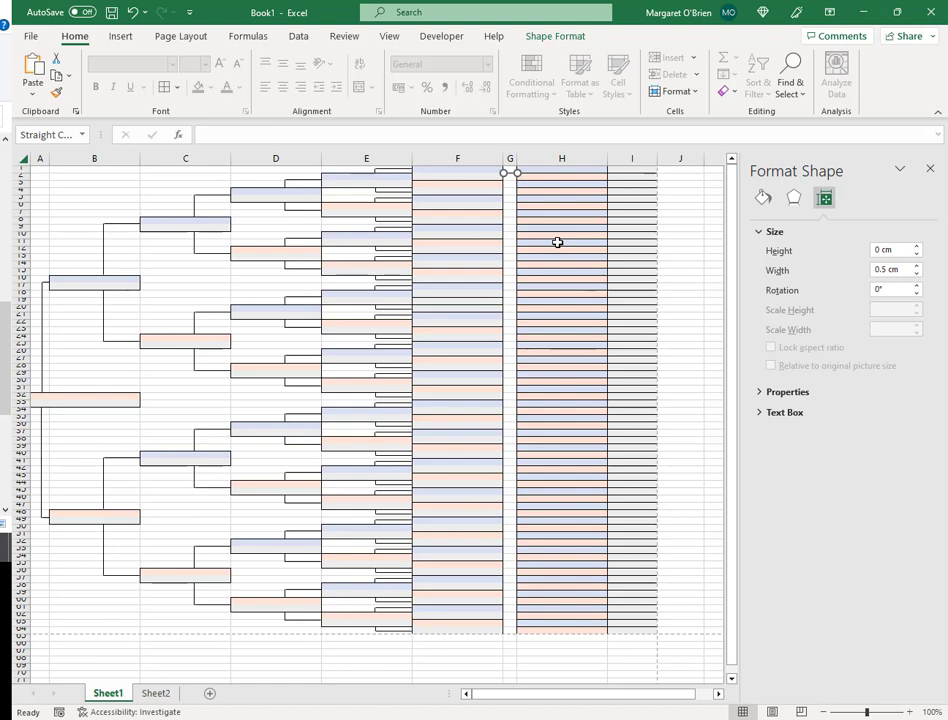
pyautogui.hotkey('ctrl', 'd')
pyautogui.press('Left')
pyautogui.press('Down')
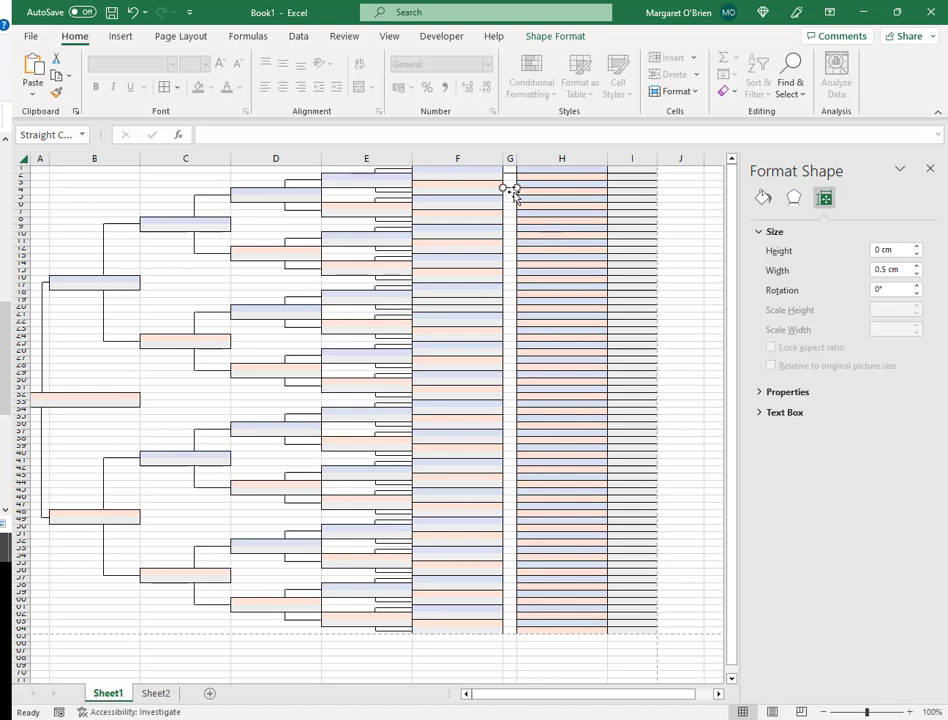
pyautogui.click(877, 269)
pyautogui.write('2')
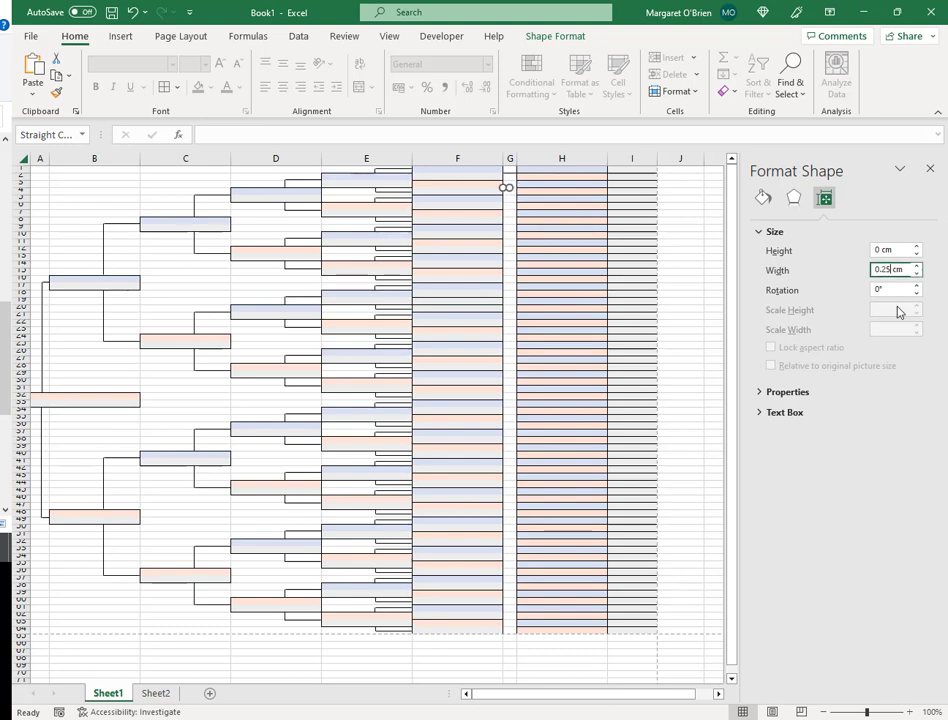
pyautogui.click(543, 217)
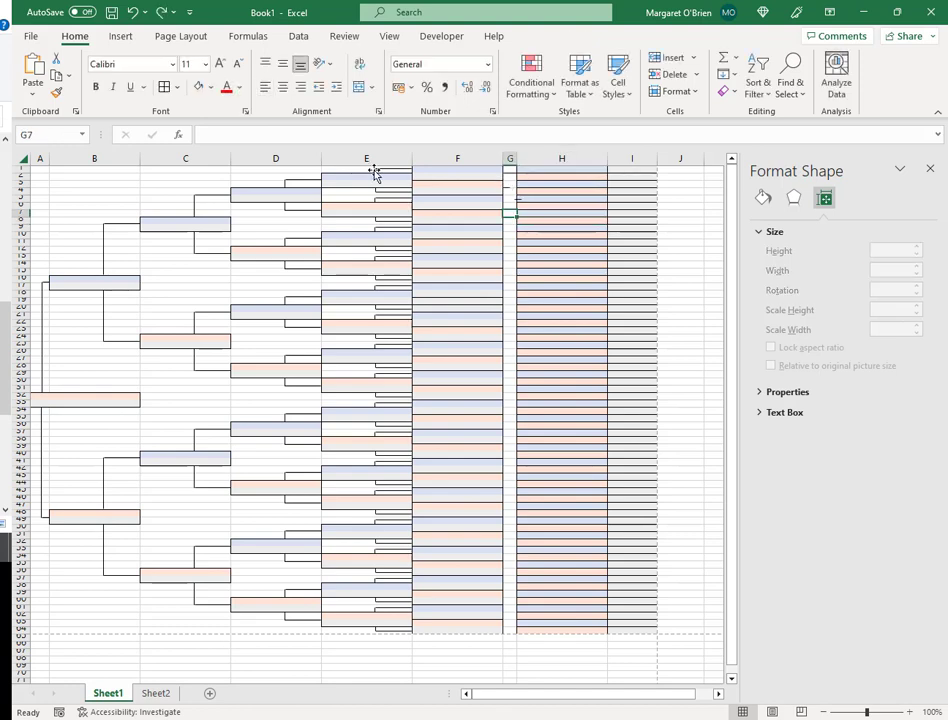
# - Duplicate a column D connector and nudge it right and up into place at the top of column G
pyautogui.click(303, 187)
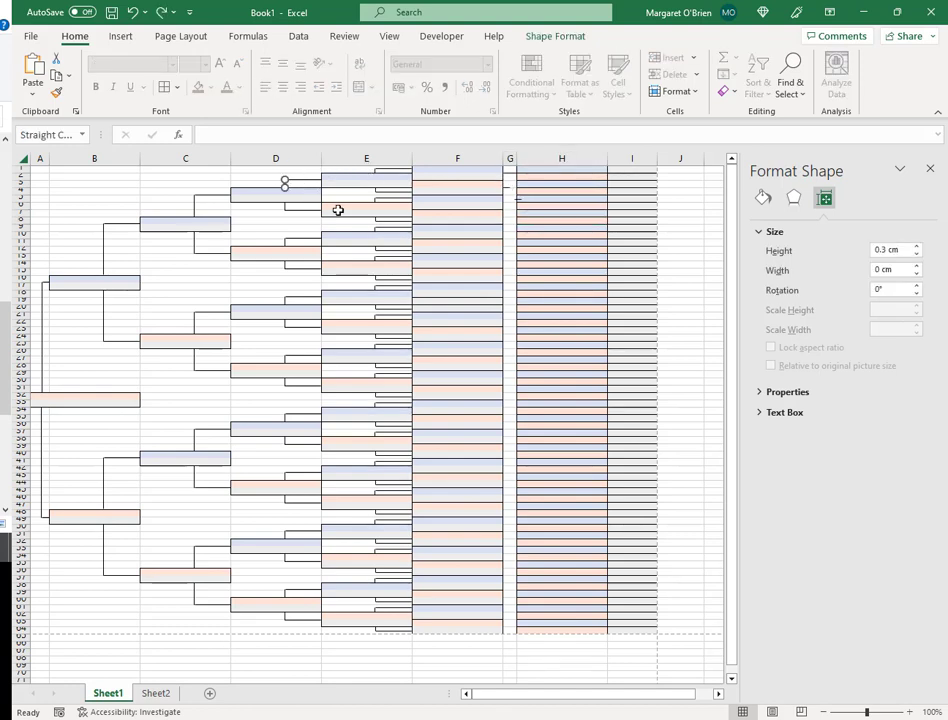
pyautogui.hotkey('ctrl', 'd')
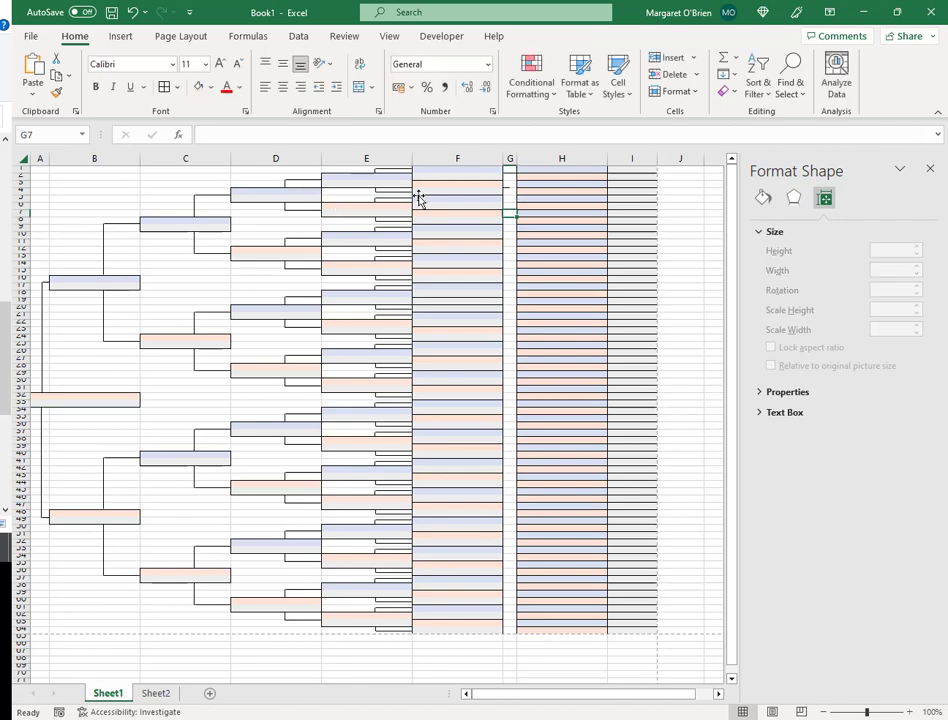
pyautogui.click(418, 196)
pyautogui.press('Right')
pyautogui.press('Right')
pyautogui.press('Right')
pyautogui.press('Right')
pyautogui.press('Right')
pyautogui.press('Right')
pyautogui.press('Right')
pyautogui.press('Right')
pyautogui.press('Right')
pyautogui.press('Right')
pyautogui.press('Right')
pyautogui.press('Right')
pyautogui.press('Right')
pyautogui.press('Right')
pyautogui.press('Right')
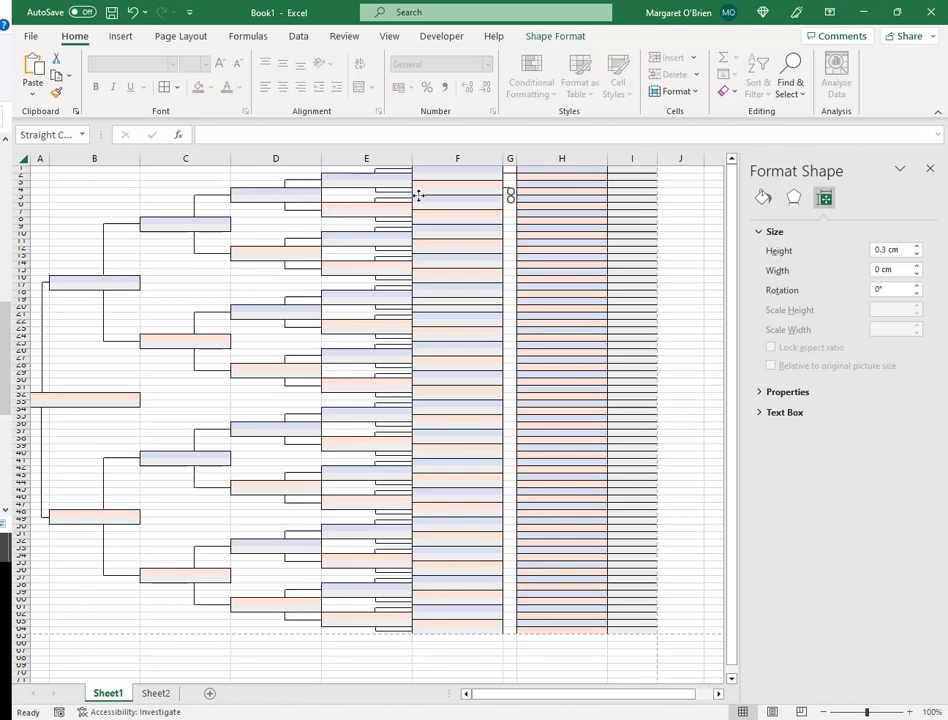
pyautogui.press('Up')
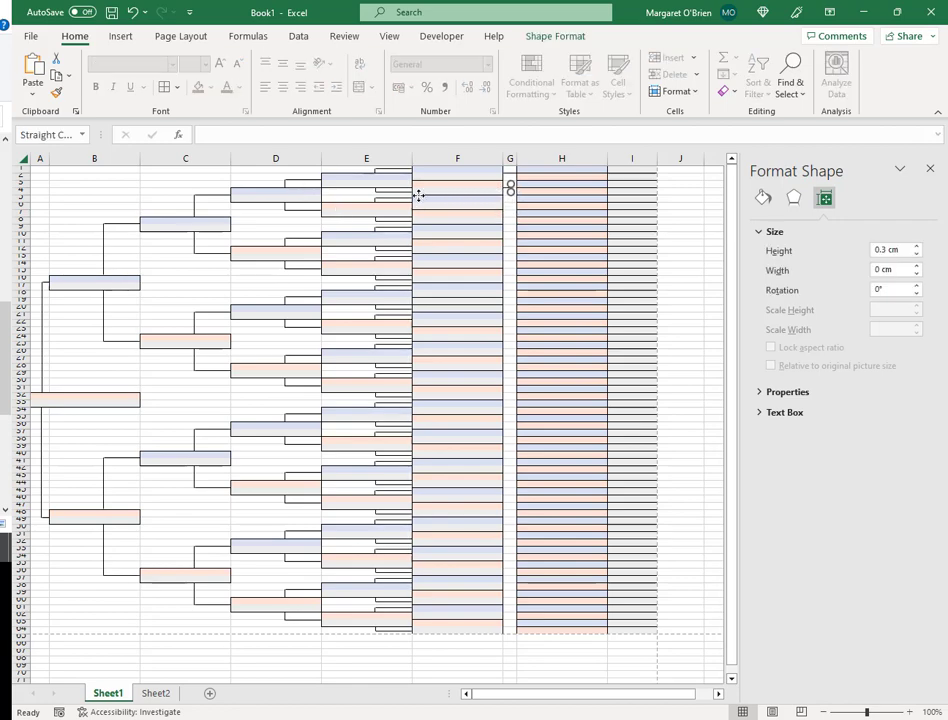
pyautogui.click(523, 242)
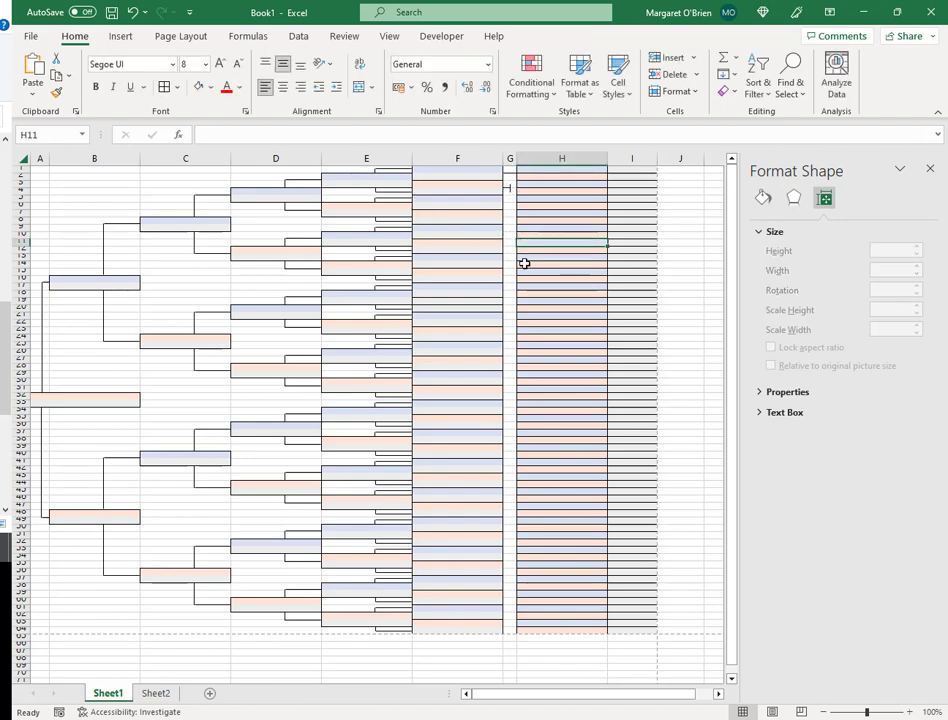
pyautogui.click(510, 188)
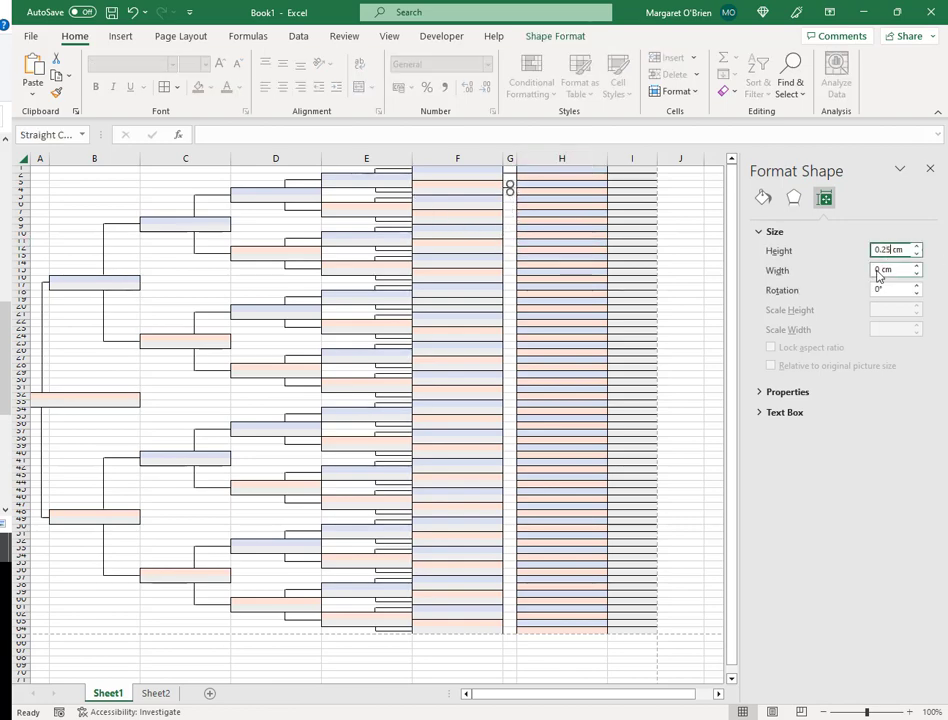
pyautogui.click(570, 295)
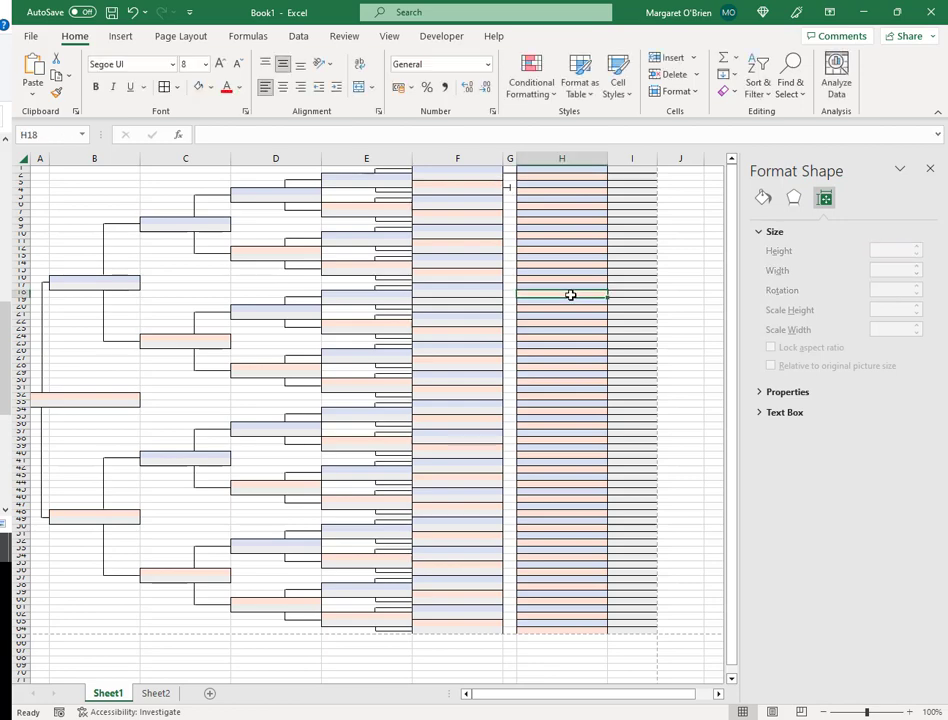
pyautogui.click(505, 189)
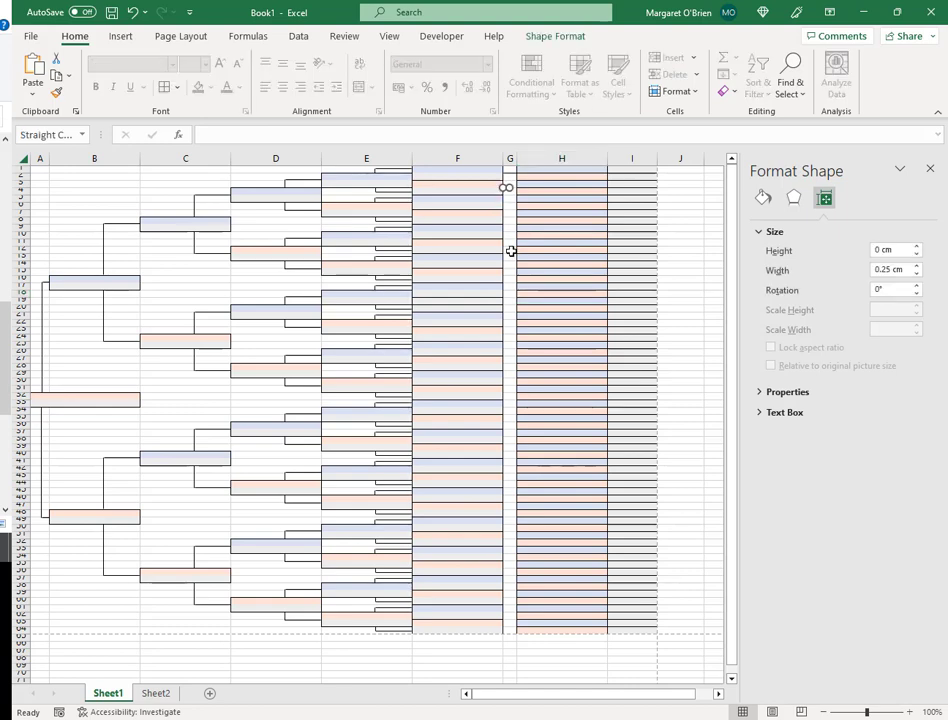
# - Make two more short connector copies to form the bracket arms in column G, back on Sheet1
pyautogui.hotkey('ctrl', 'd')
pyautogui.click(511, 251)
pyautogui.click(513, 188)
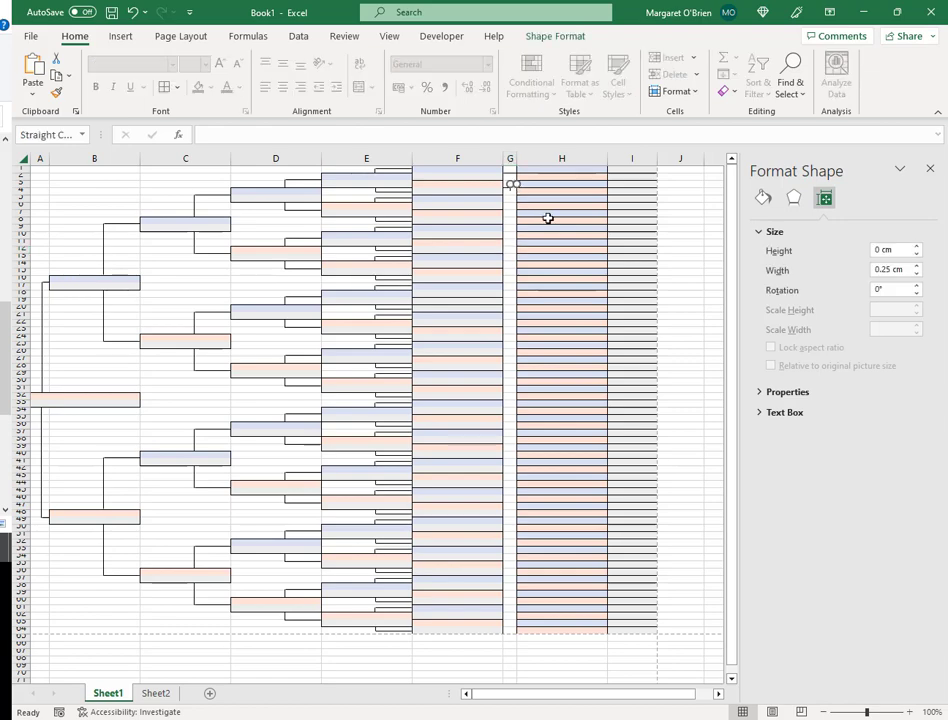
pyautogui.hotkey('ctrl', 'd')
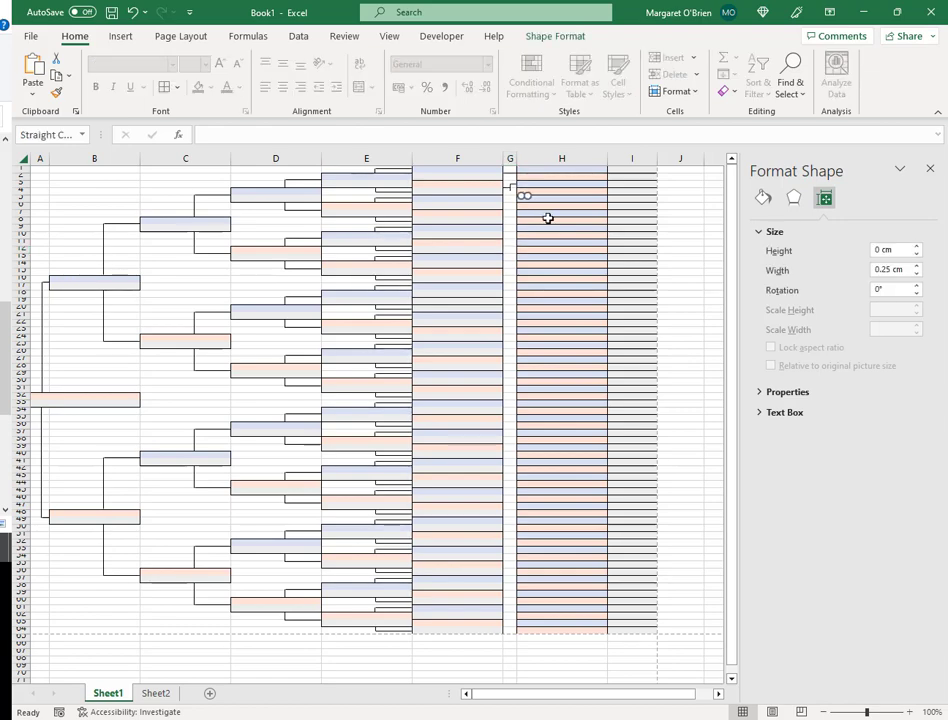
pyautogui.click(548, 218)
pyautogui.click(511, 191)
pyautogui.click(550, 224)
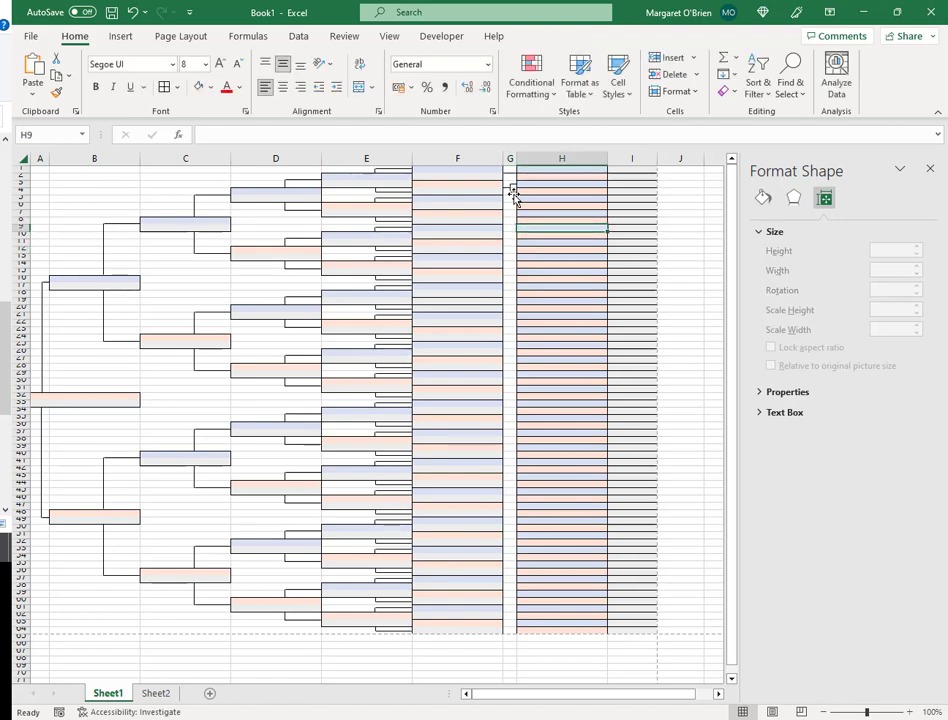
pyautogui.click(511, 191)
pyautogui.click(573, 254)
pyautogui.click(512, 190)
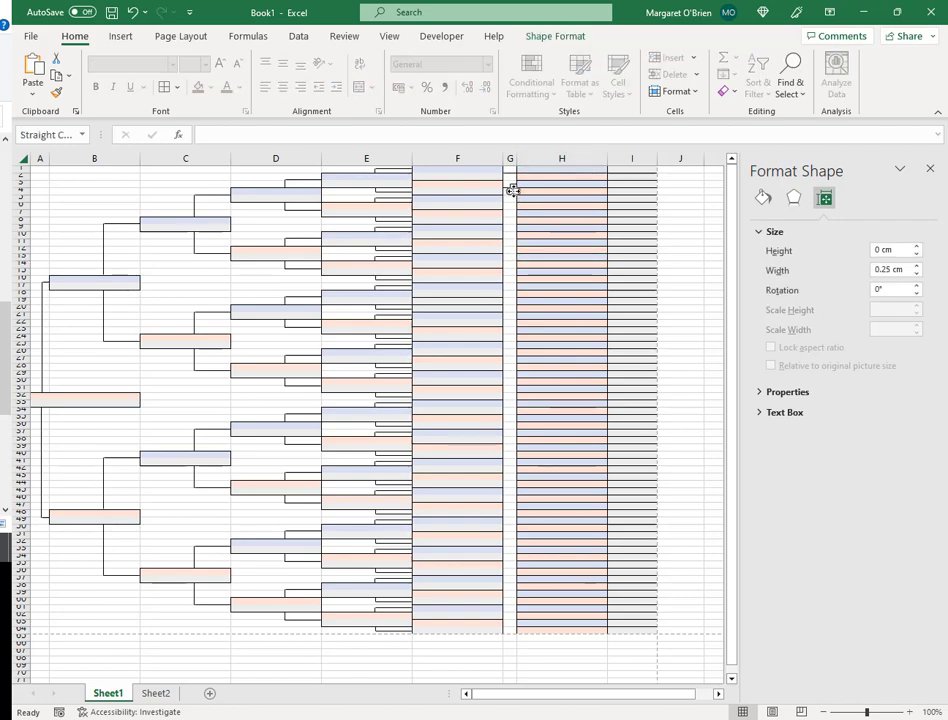
pyautogui.click(542, 226)
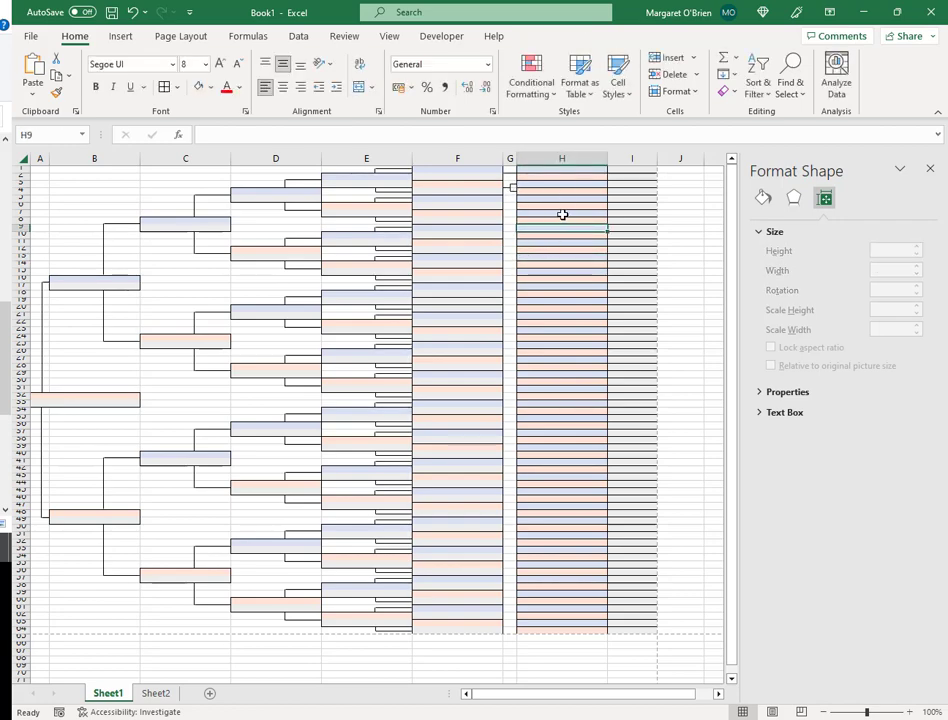
pyautogui.click(563, 214)
pyautogui.click(571, 197)
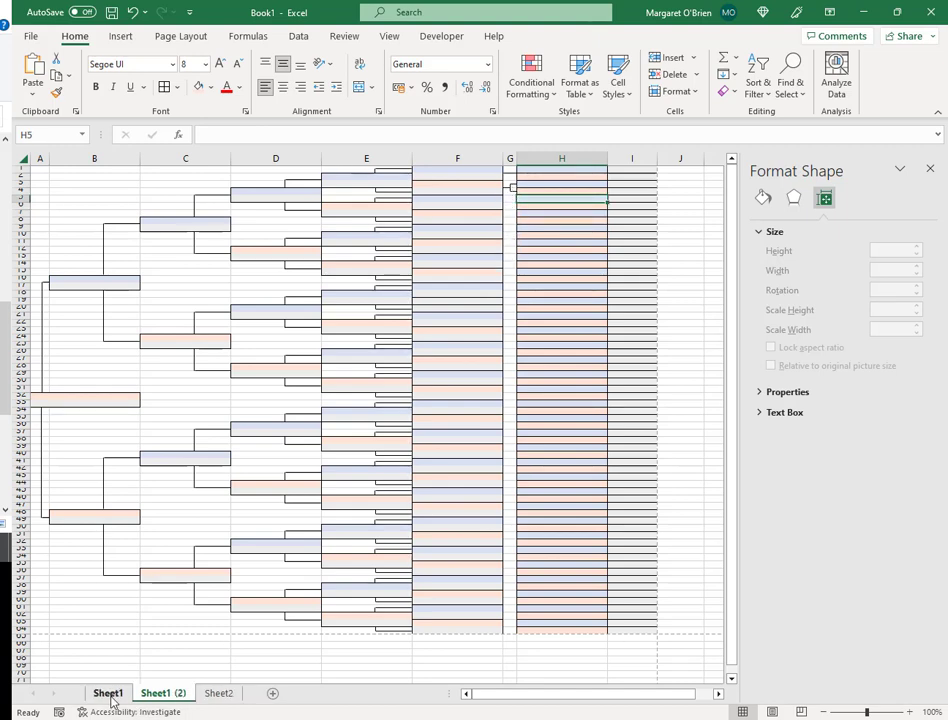
pyautogui.click(112, 698)
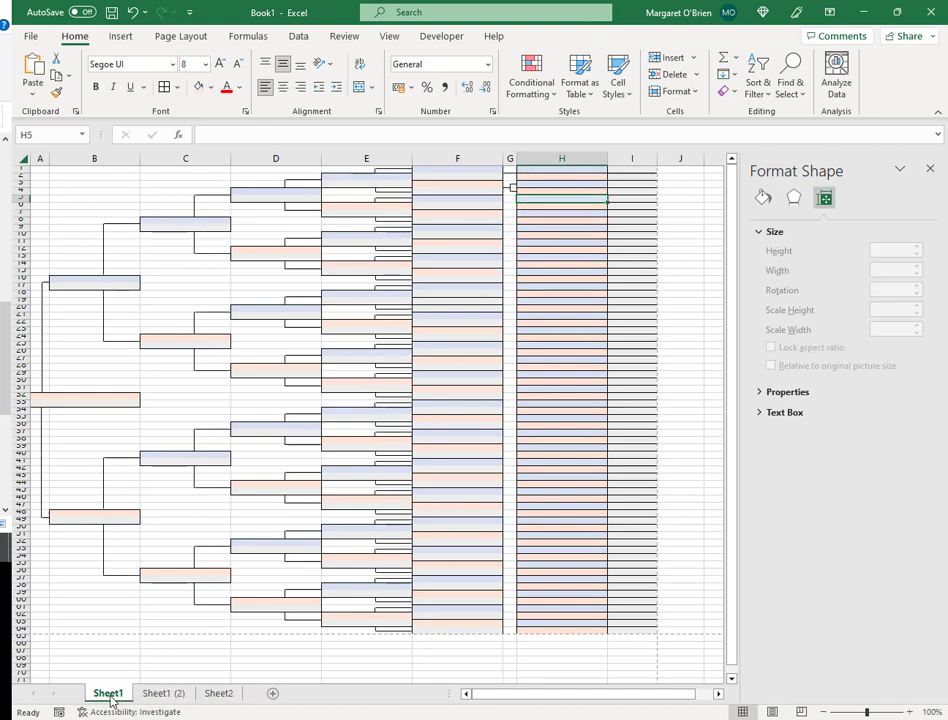
pyautogui.click(540, 248)
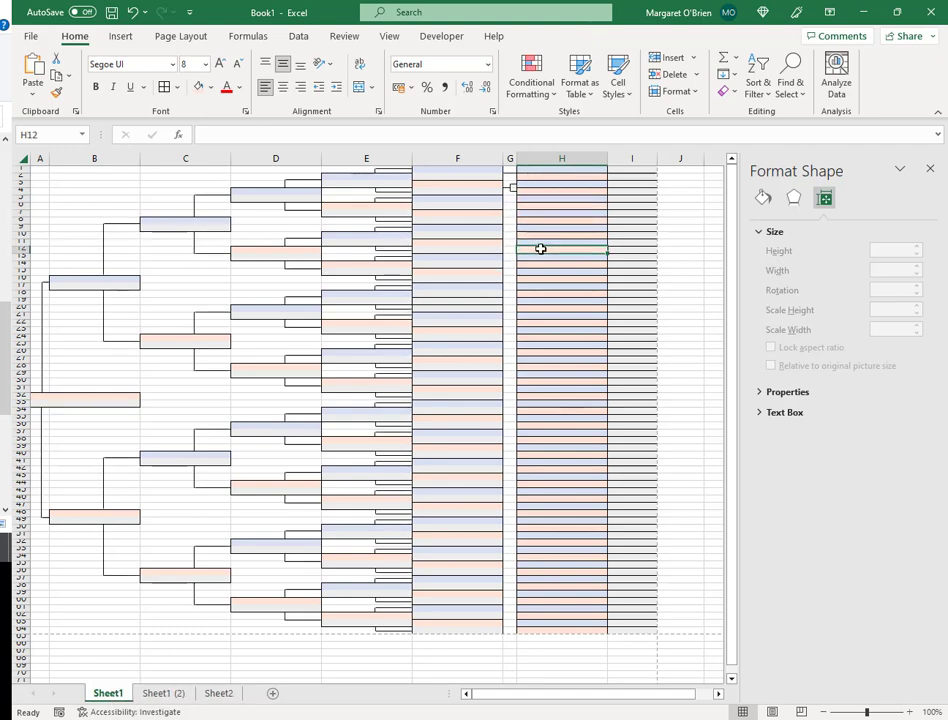
pyautogui.click(513, 182)
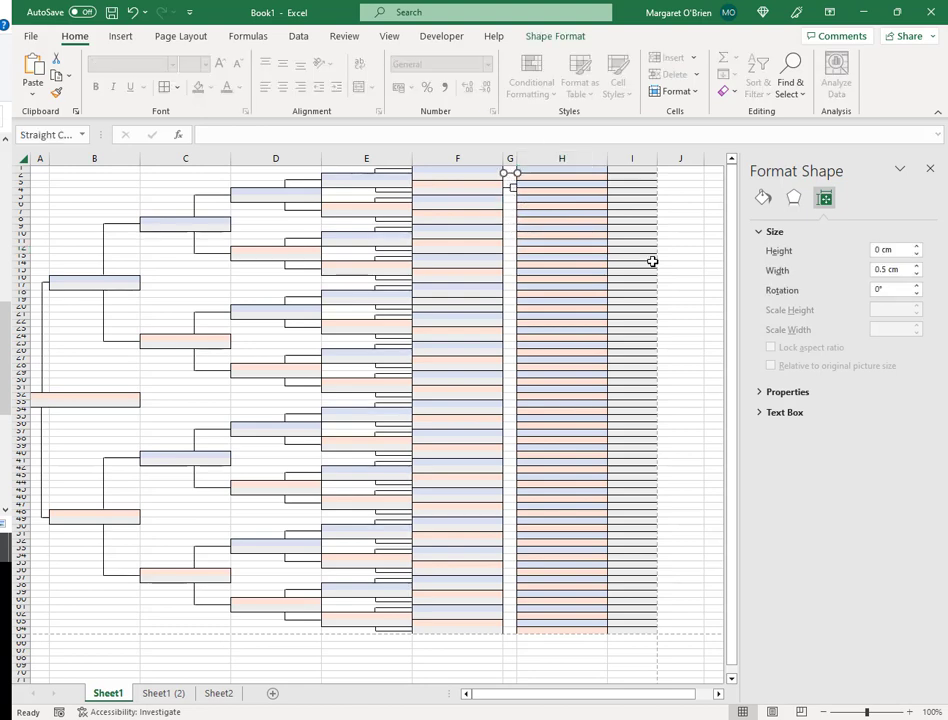
# - Copy the first bracket's cells G3:G4 and paste it at successive box pairs down column G
pyautogui.press('Delete')
pyautogui.click(483, 184)
pyautogui.press('Right')
pyautogui.hotkey('shift', 'Down')
pyautogui.hotkey('ctrl', 'c')
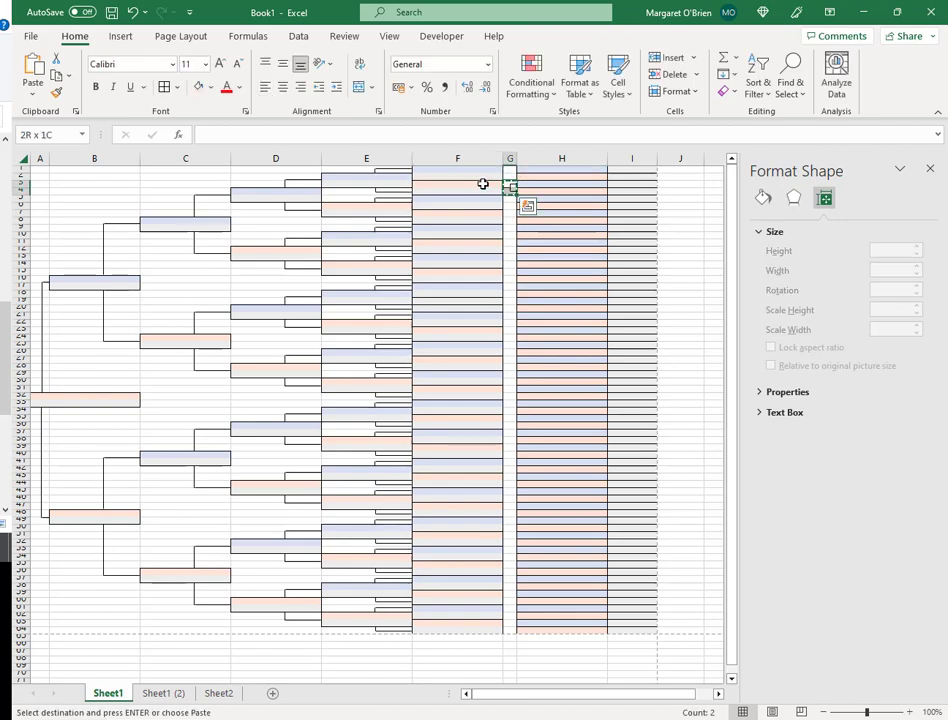
pyautogui.press('Up')
pyautogui.press('Up')
pyautogui.hotkey('ctrl', 'v')
pyautogui.press('Down')
pyautogui.press('Down')
pyautogui.press('Down')
pyautogui.press('Down')
pyautogui.hotkey('ctrl', 'v')
pyautogui.press('Down')
pyautogui.press('Down')
pyautogui.hotkey('ctrl', 'v')
pyautogui.press('Down')
pyautogui.press('Down')
# - Copy the block of finished brackets and paste it further down column G to row 62
pyautogui.hotkey('ctrl', 'v')
pyautogui.press('Down')
pyautogui.press('Down')
pyautogui.hotkey('ctrl', 'v')
pyautogui.press('Down')
pyautogui.press('Down')
pyautogui.hotkey('ctrl', 'v')
pyautogui.press('Down')
pyautogui.press('Down')
pyautogui.hotkey('ctrl', 'shift', 'Up')
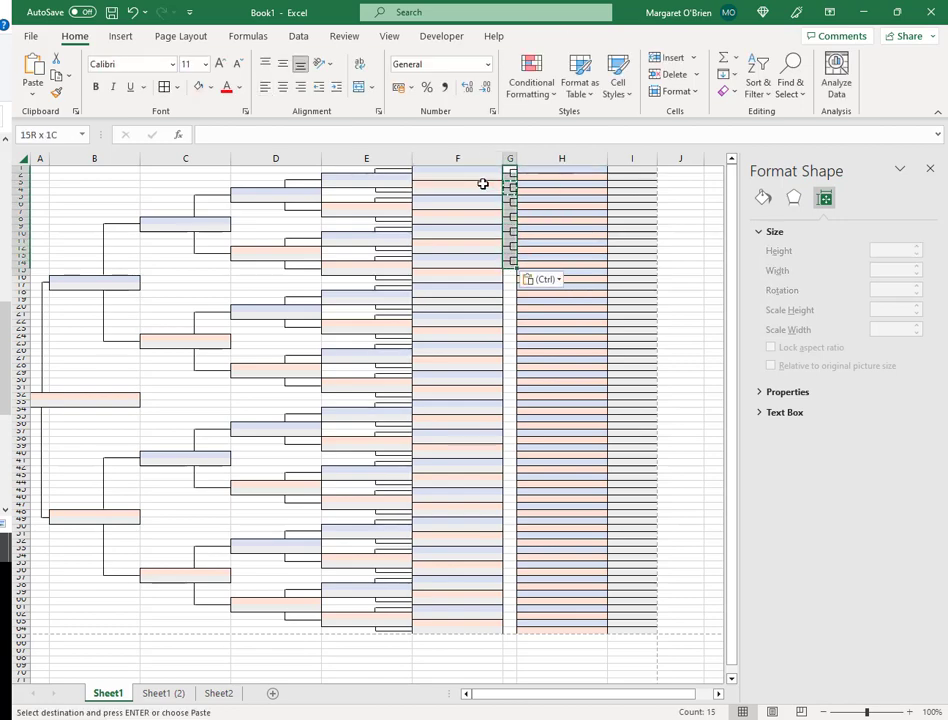
pyautogui.hotkey('shift', 'Up')
pyautogui.hotkey('ctrl', 'c')
pyautogui.press('Down')
pyautogui.press('Down')
pyautogui.press('Down')
pyautogui.press('Down')
pyautogui.press('Down')
pyautogui.press('Down')
pyautogui.press('Down')
pyautogui.press('Down')
pyautogui.press('Down')
pyautogui.press('Down')
pyautogui.press('Down')
pyautogui.press('Down')
pyautogui.press('Down')
pyautogui.press('Down')
pyautogui.hotkey('ctrl', 'v')
pyautogui.press('Down')
pyautogui.press('Down')
pyautogui.press('Down')
pyautogui.press('Down')
pyautogui.press('Down')
pyautogui.press('Down')
pyautogui.press('Down')
pyautogui.press('Down')
pyautogui.press('Down')
pyautogui.press('Down')
pyautogui.press('Down')
pyautogui.press('Down')
pyautogui.press('Down')
pyautogui.press('Down')
pyautogui.hotkey('ctrl', 'v')
pyautogui.press('Down')
pyautogui.press('Down')
pyautogui.press('Down')
pyautogui.press('Down')
pyautogui.press('Down')
pyautogui.press('Down')
pyautogui.press('Down')
pyautogui.press('Down')
pyautogui.press('Down')
pyautogui.press('Down')
pyautogui.press('Down')
pyautogui.press('Down')
pyautogui.press('Down')
pyautogui.press('Down')
pyautogui.hotkey('ctrl', 'v')
pyautogui.press('Down')
pyautogui.press('Down')
pyautogui.press('Down')
pyautogui.press('Down')
pyautogui.press('Down')
pyautogui.press('Down')
pyautogui.hotkey('shift', 'Down')
pyautogui.hotkey('shift', 'Down')
pyautogui.hotkey('shift', 'Down')
pyautogui.hotkey('shift', 'Down')
pyautogui.hotkey('shift', 'Down')
pyautogui.hotkey('shift', 'Down')
pyautogui.hotkey('shift', 'Down')
pyautogui.hotkey('ctrl', 'c')
pyautogui.press('Down')
pyautogui.press('Down')
pyautogui.press('Down')
pyautogui.press('Down')
pyautogui.press('Down')
pyautogui.press('Down')
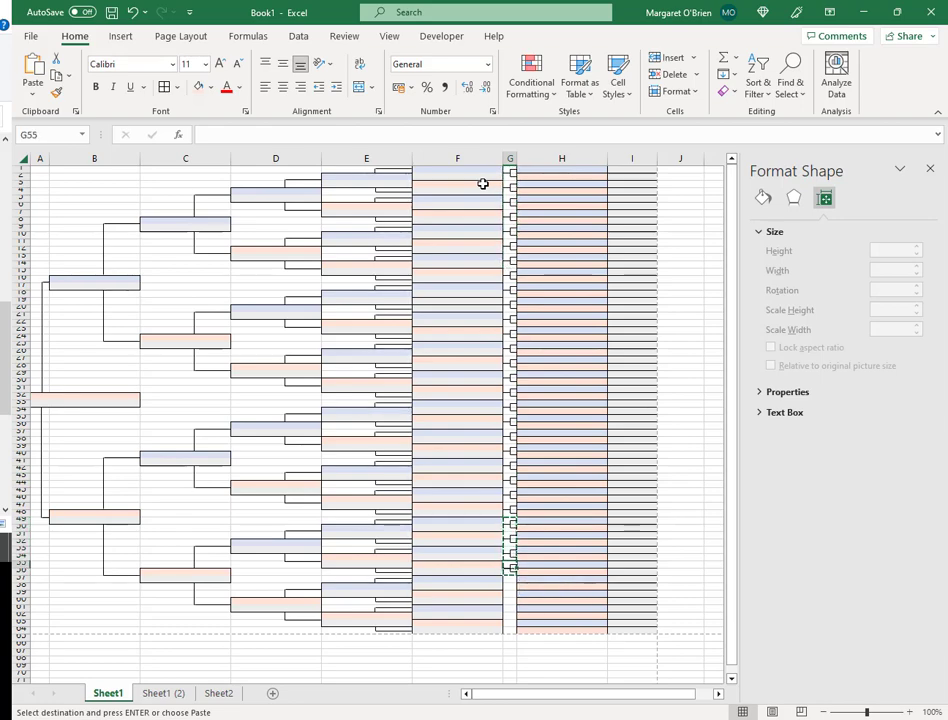
pyautogui.hotkey('ctrl', 'v')
pyautogui.click(692, 205)
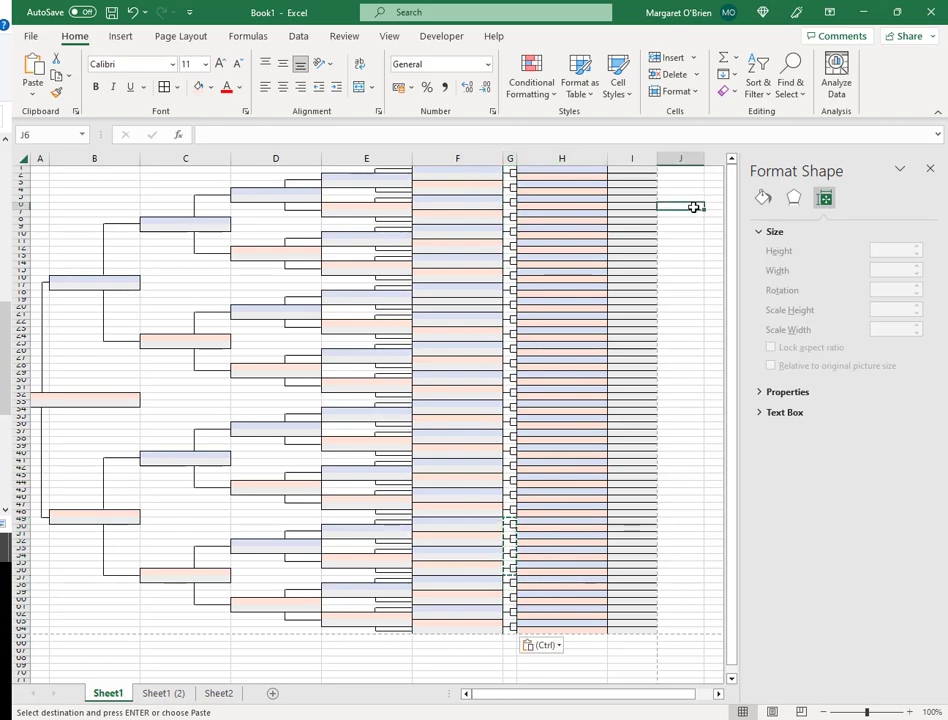
# - Close the Format Shape pane, clear the copy marquee and open the Print screen
pyautogui.click(930, 168)
pyautogui.click(774, 257)
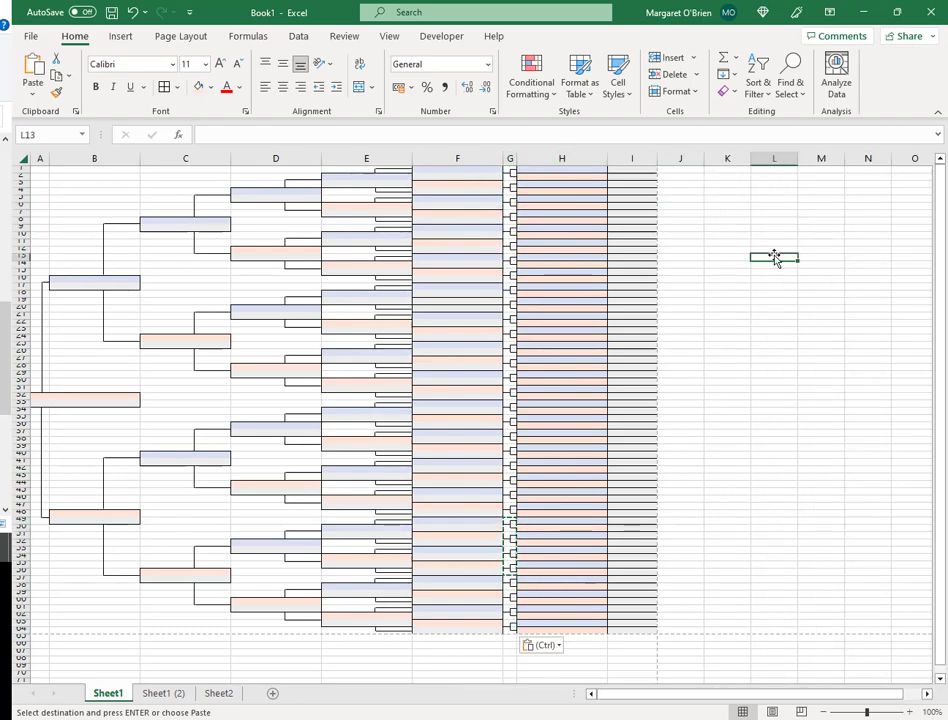
pyautogui.press('Escape')
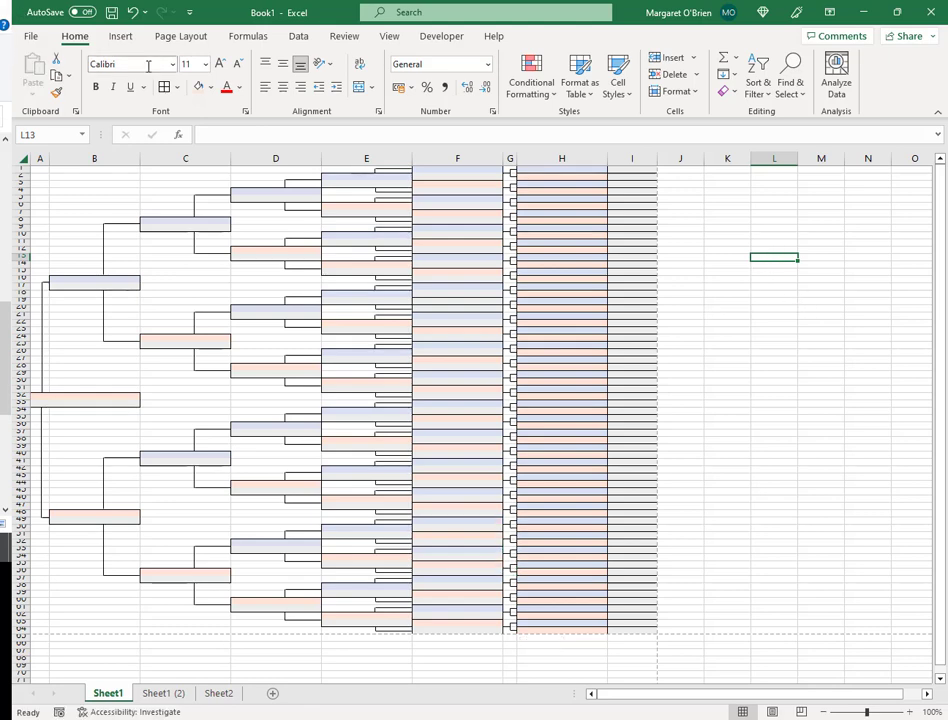
pyautogui.click(36, 46)
pyautogui.click(58, 261)
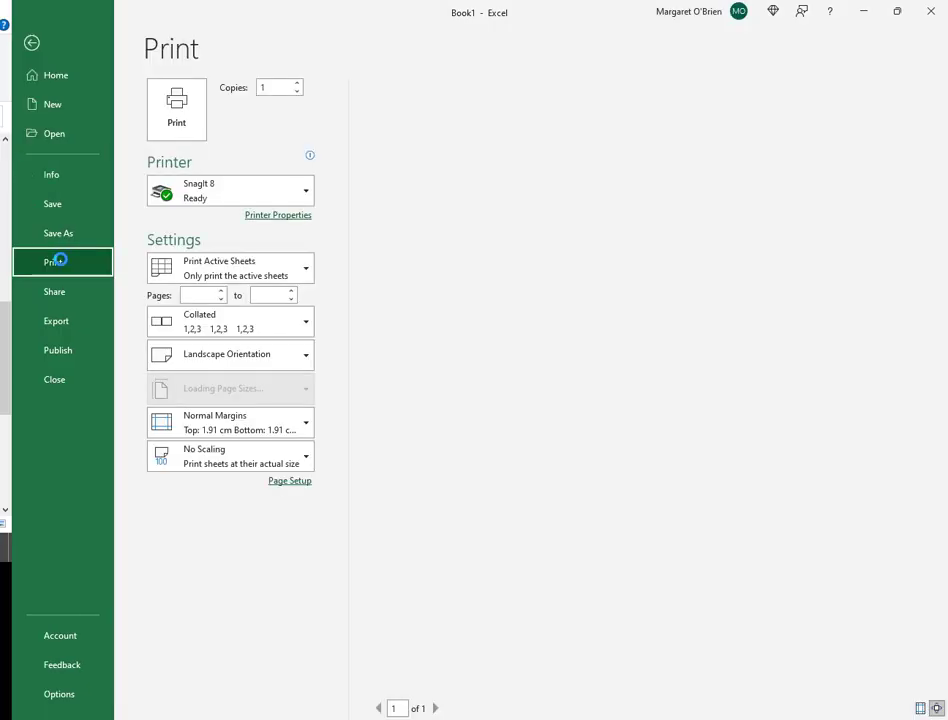